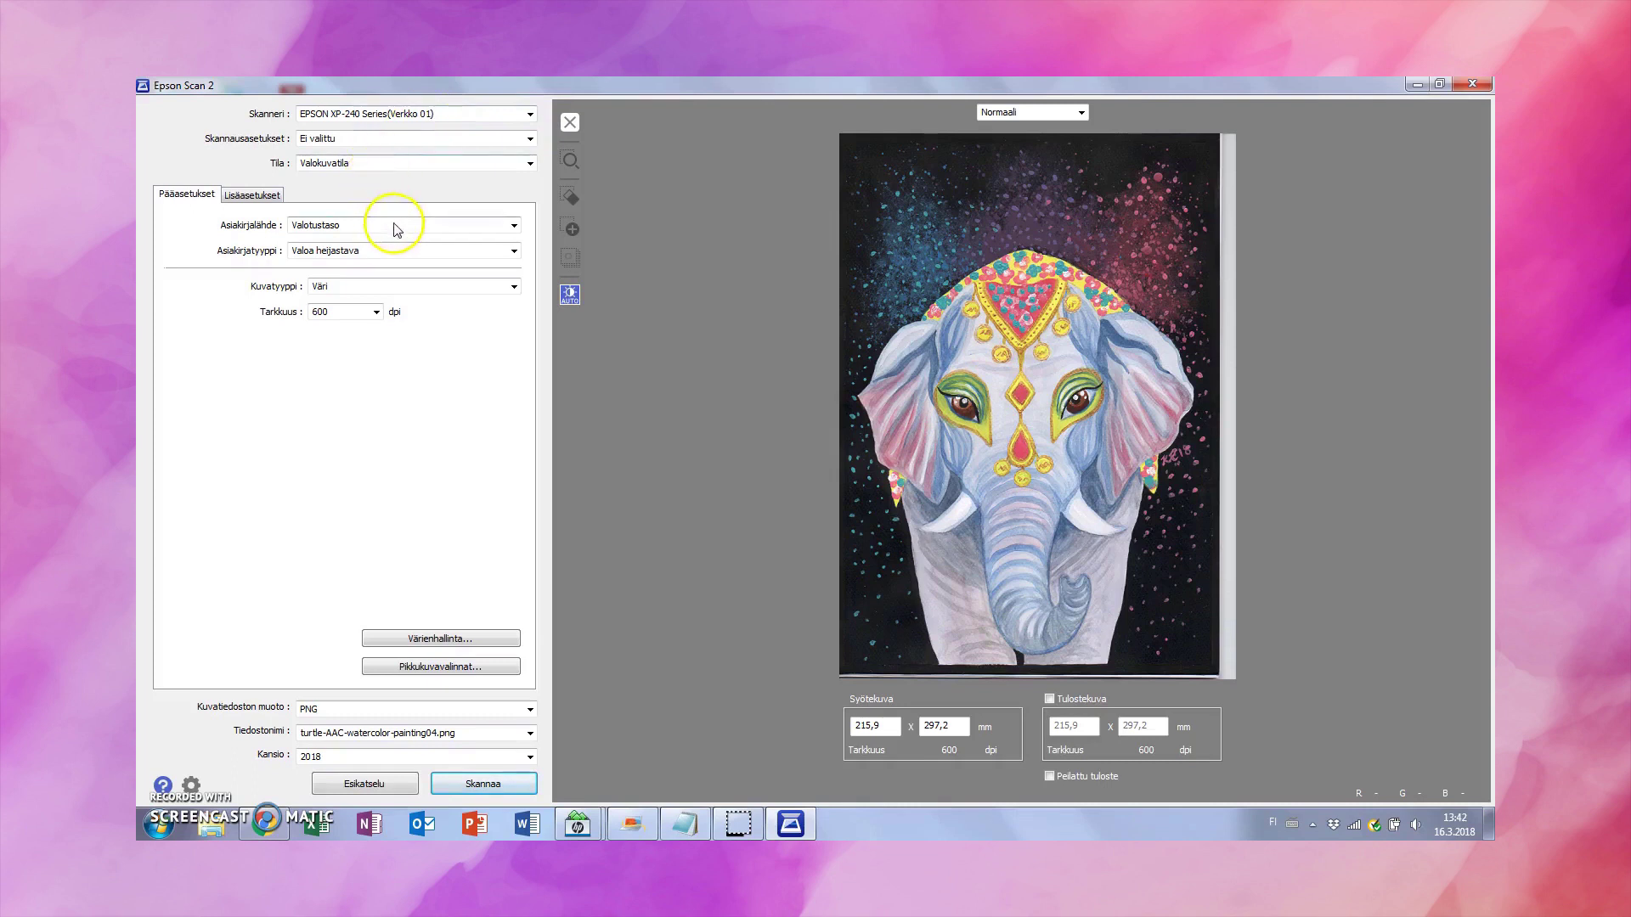
# - Set the Epson scan to colour (Väri) at 600 dpi resolution
pyautogui.click(411, 294)
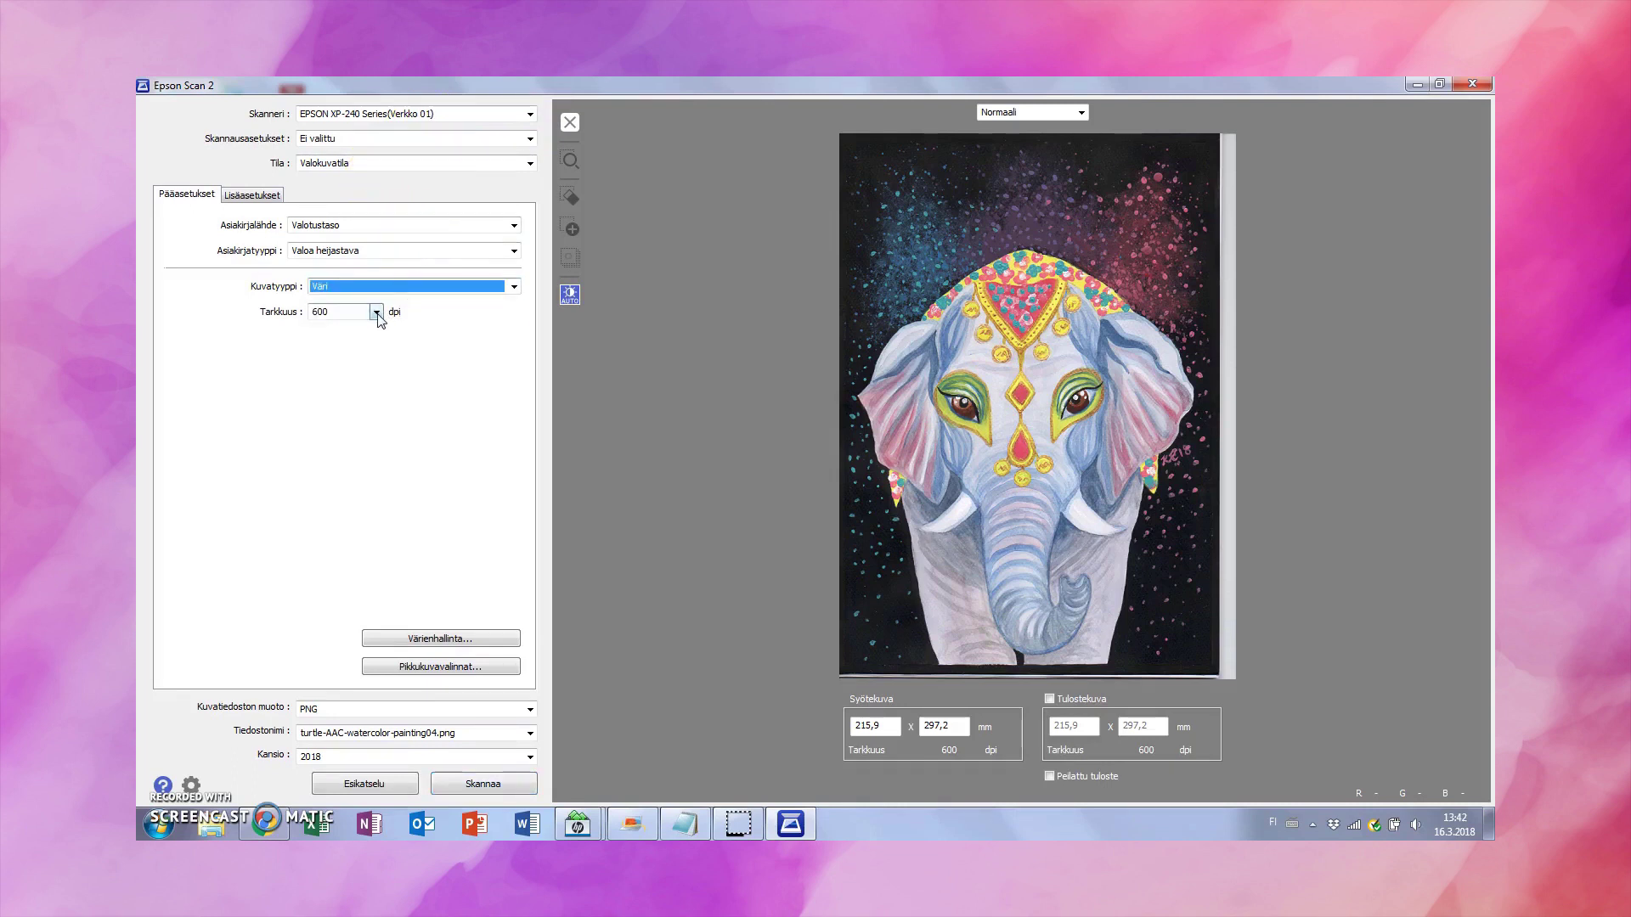
pyautogui.click(377, 313)
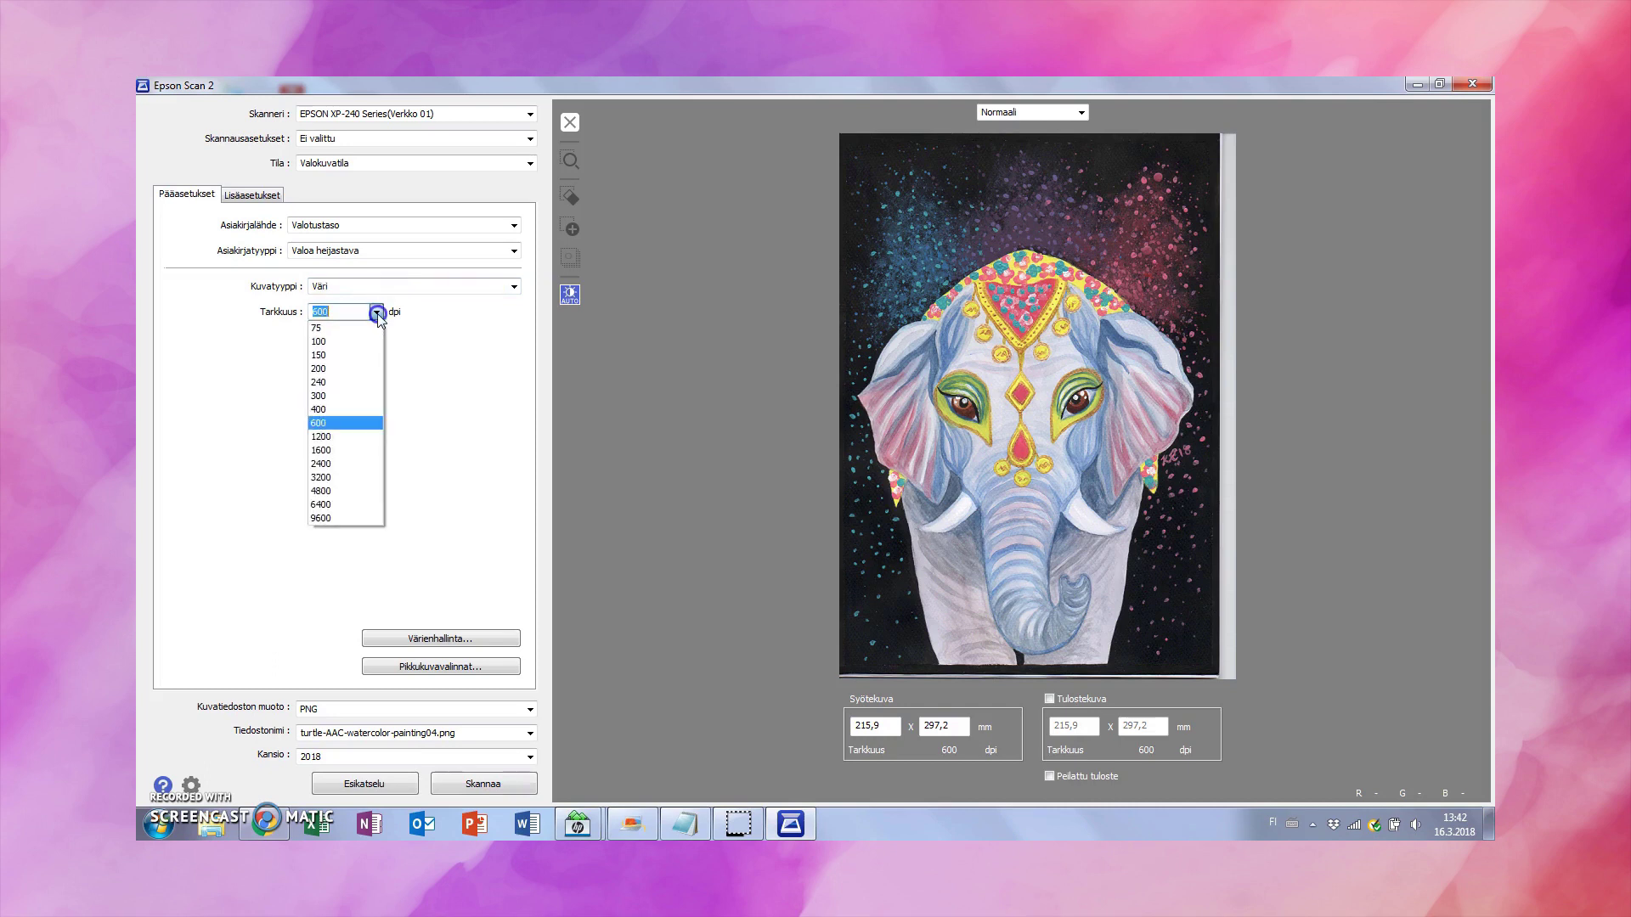
pyautogui.click(328, 425)
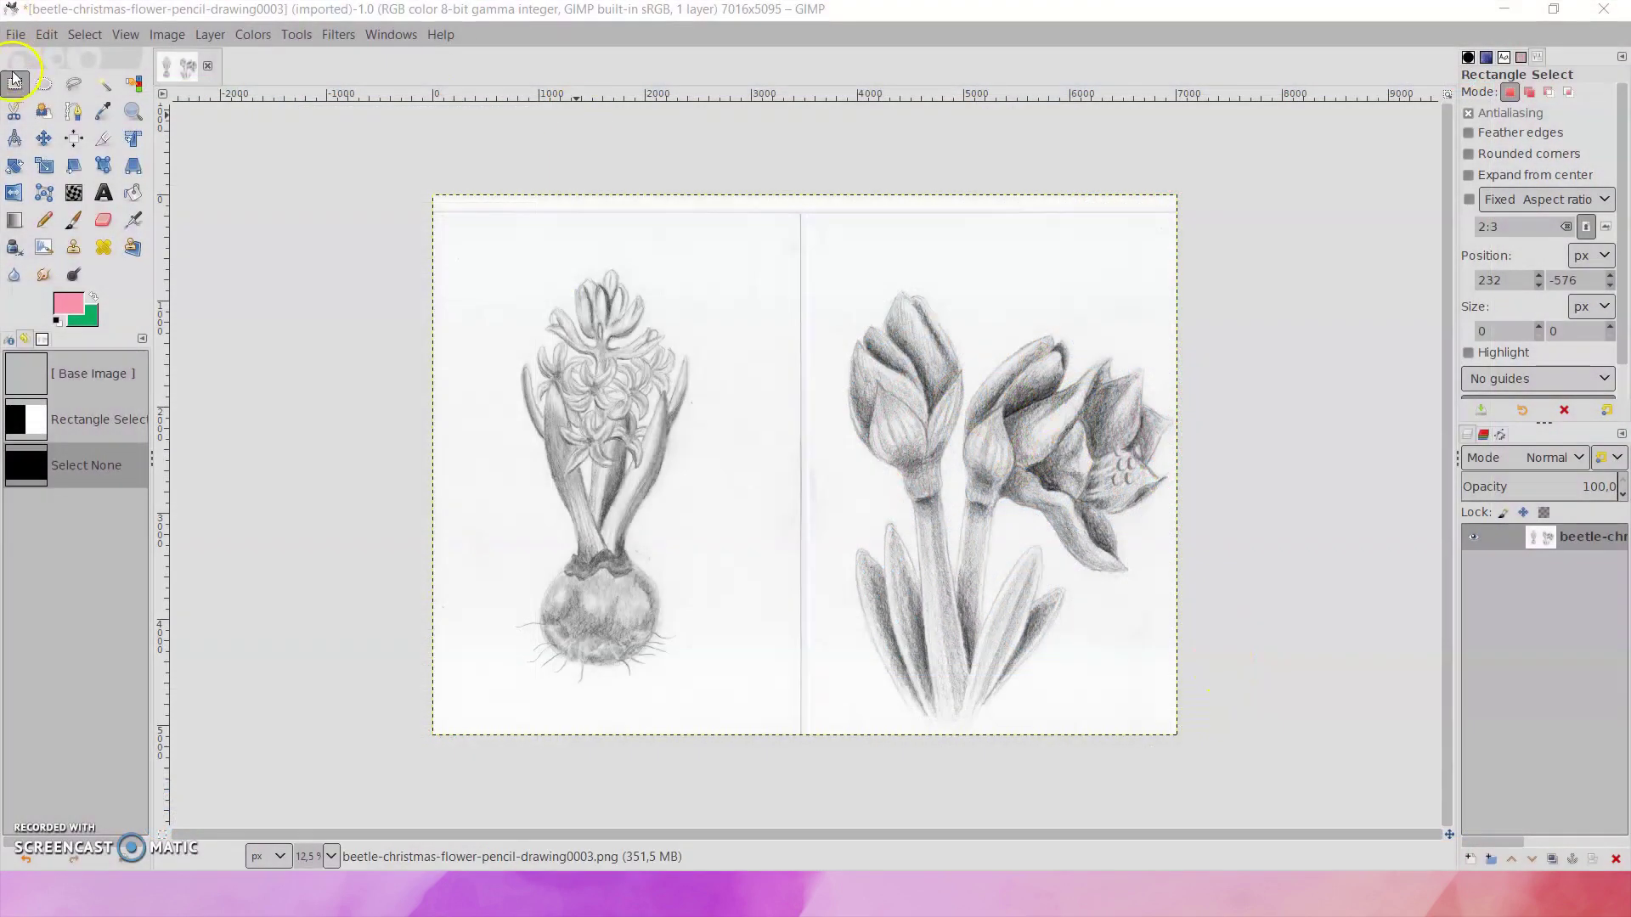
# - Crop the scan to the right-hand amaryllis drawing, giving 3512 x 5095 pixels
pyautogui.click(16, 80)
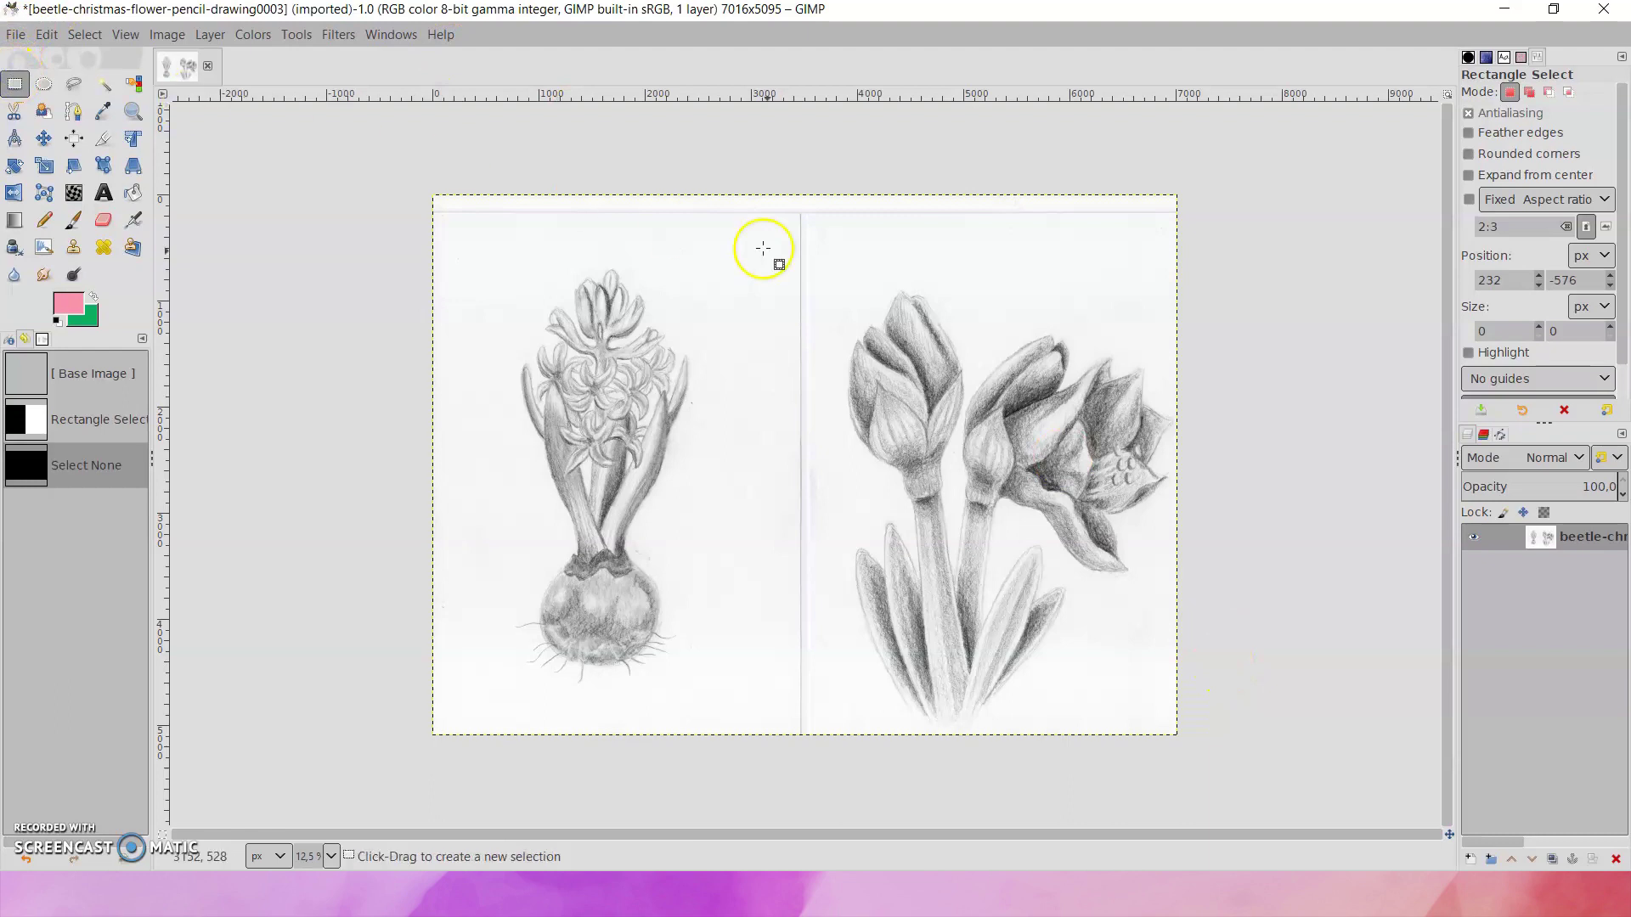
pyautogui.moveTo(804, 182); pyautogui.dragTo(1245, 776)
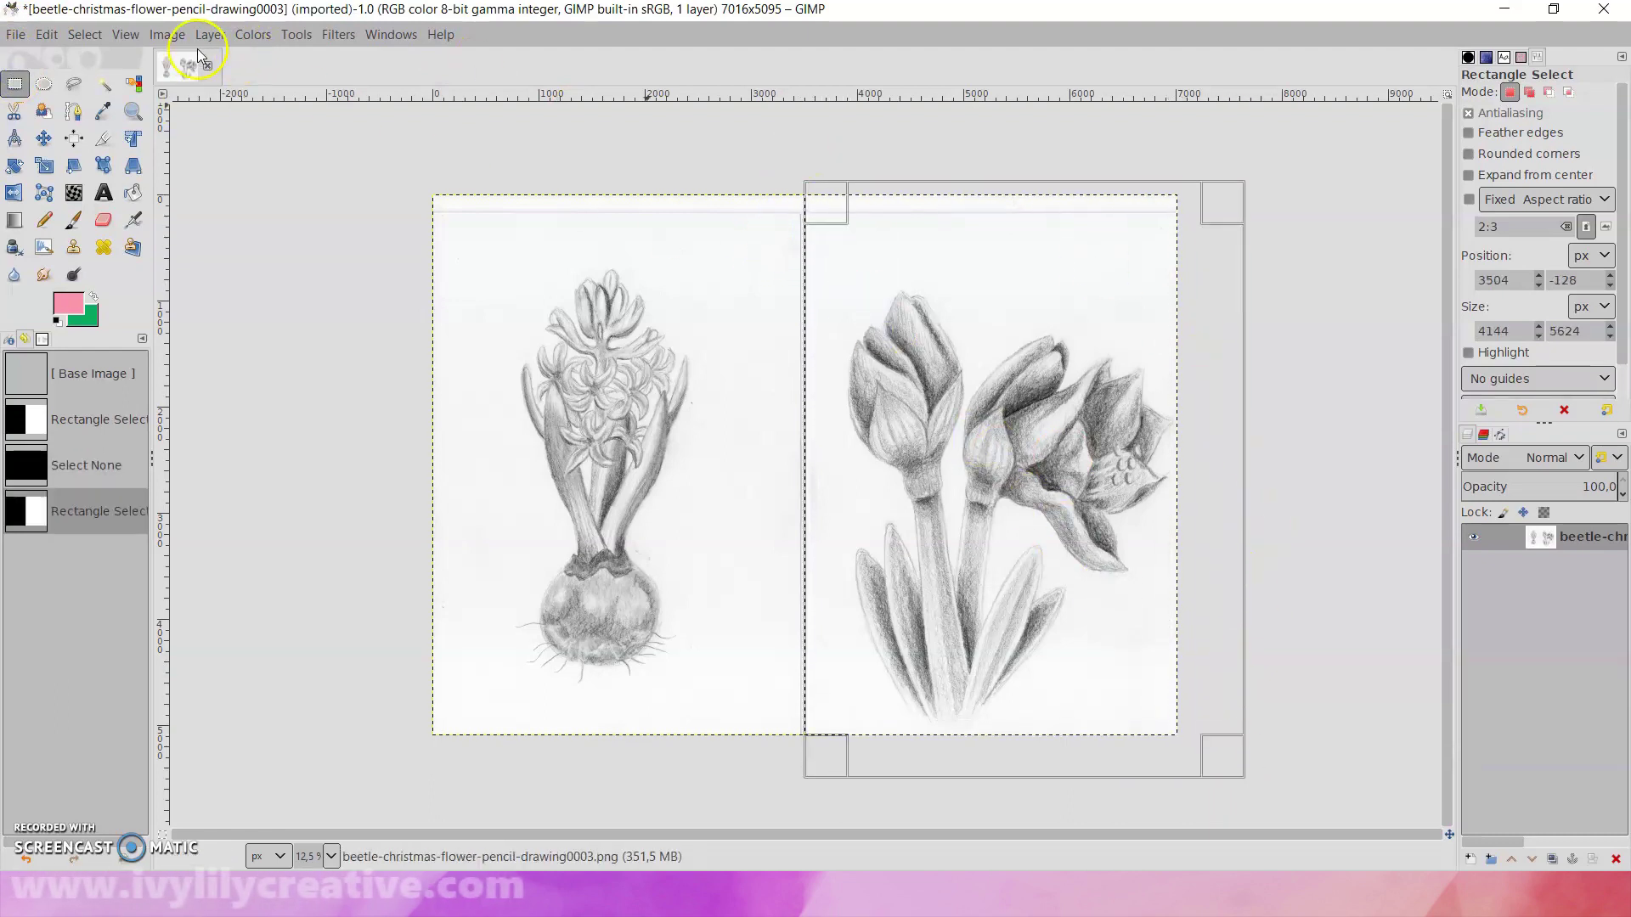
pyautogui.click(165, 35)
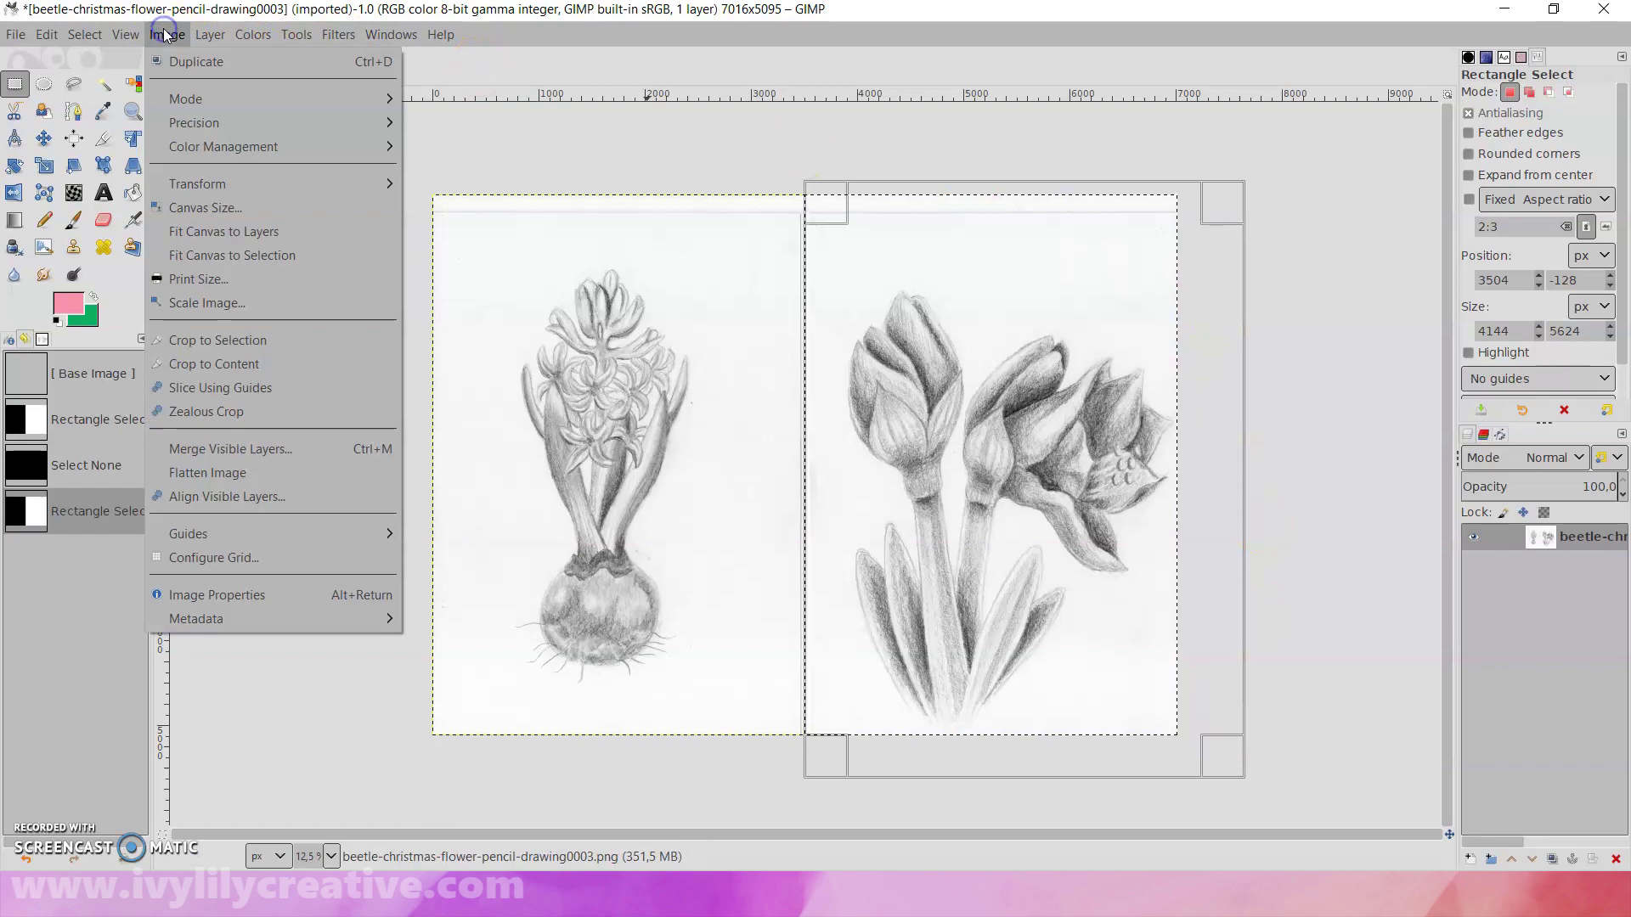
pyautogui.click(220, 341)
pyautogui.scroll(1, 1326, 376)
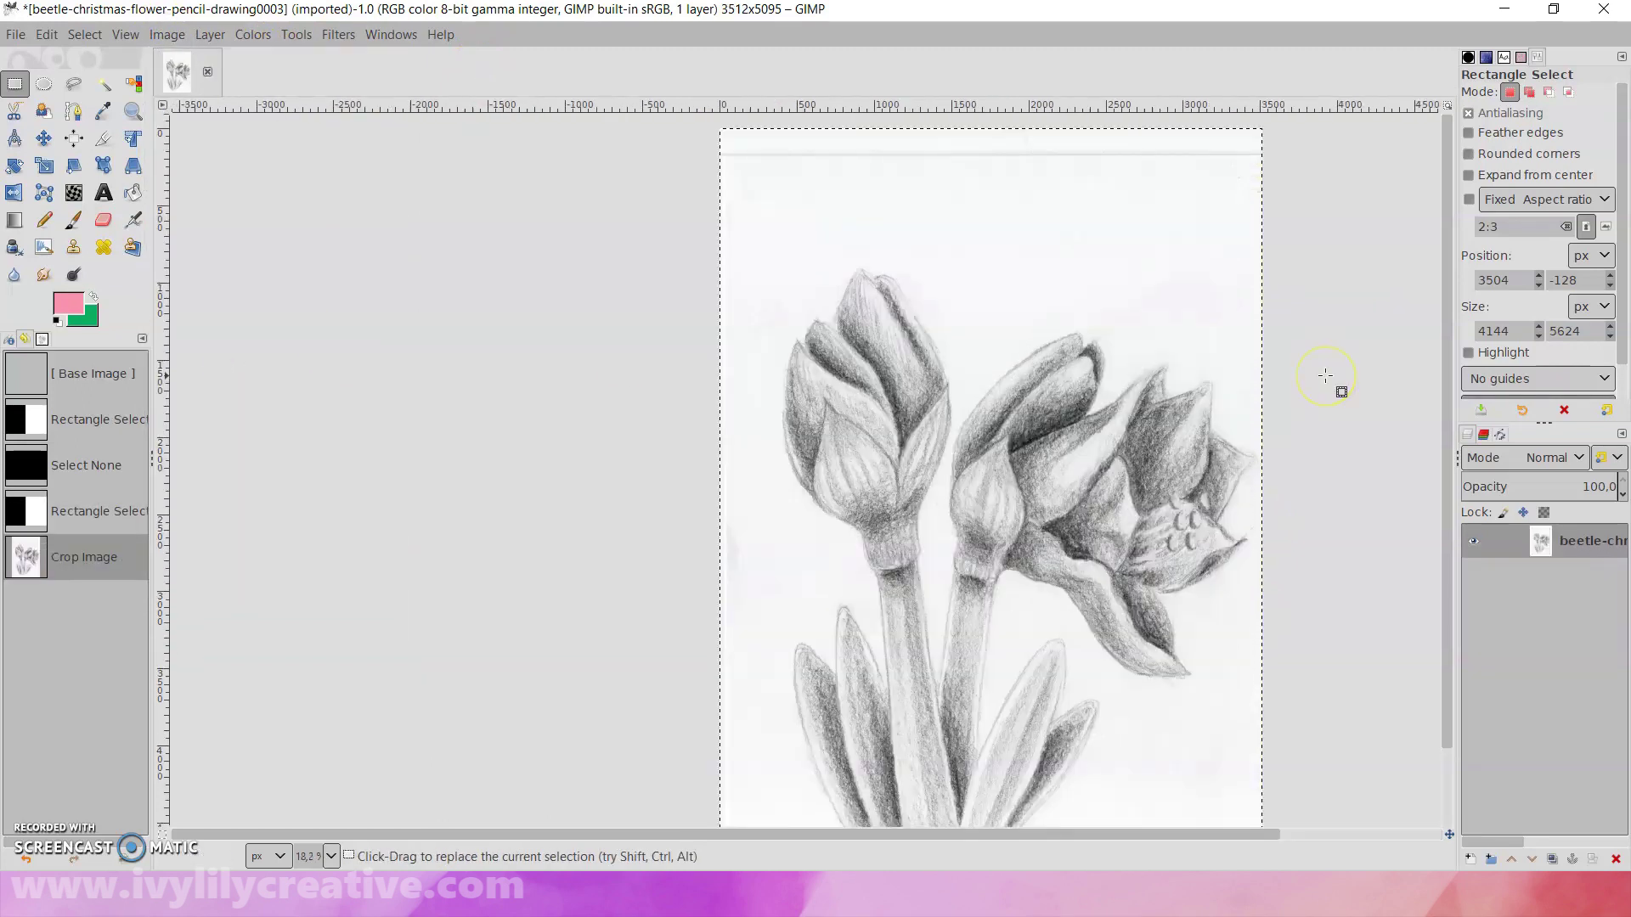
pyautogui.scroll(1, 1325, 375)
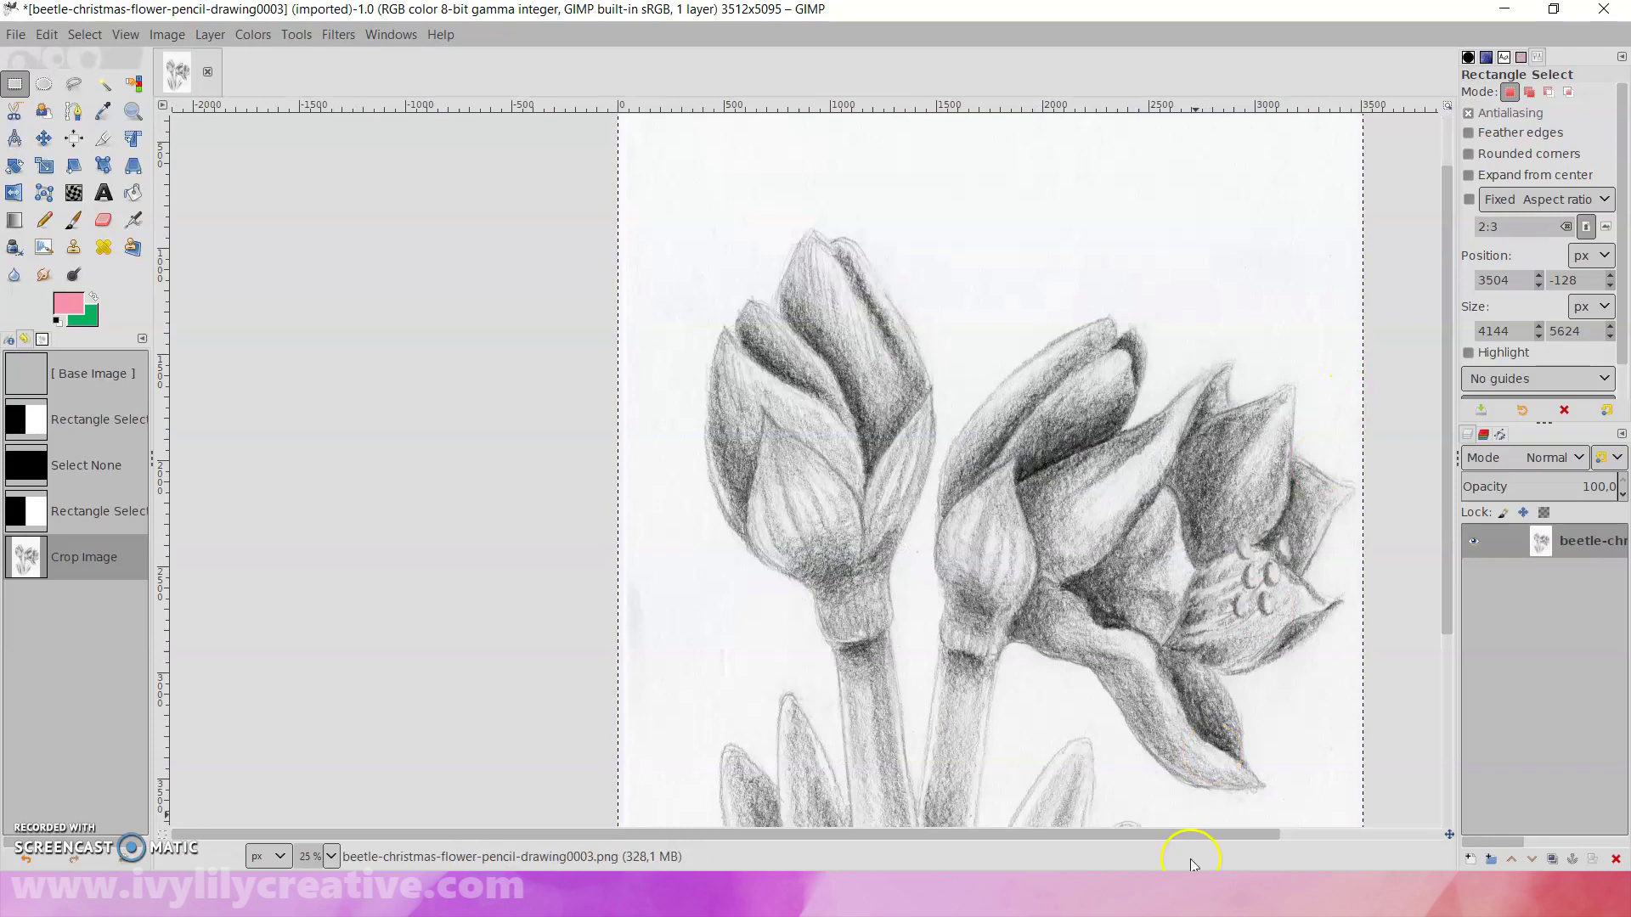
pyautogui.moveTo(1198, 843); pyautogui.dragTo(1299, 829)
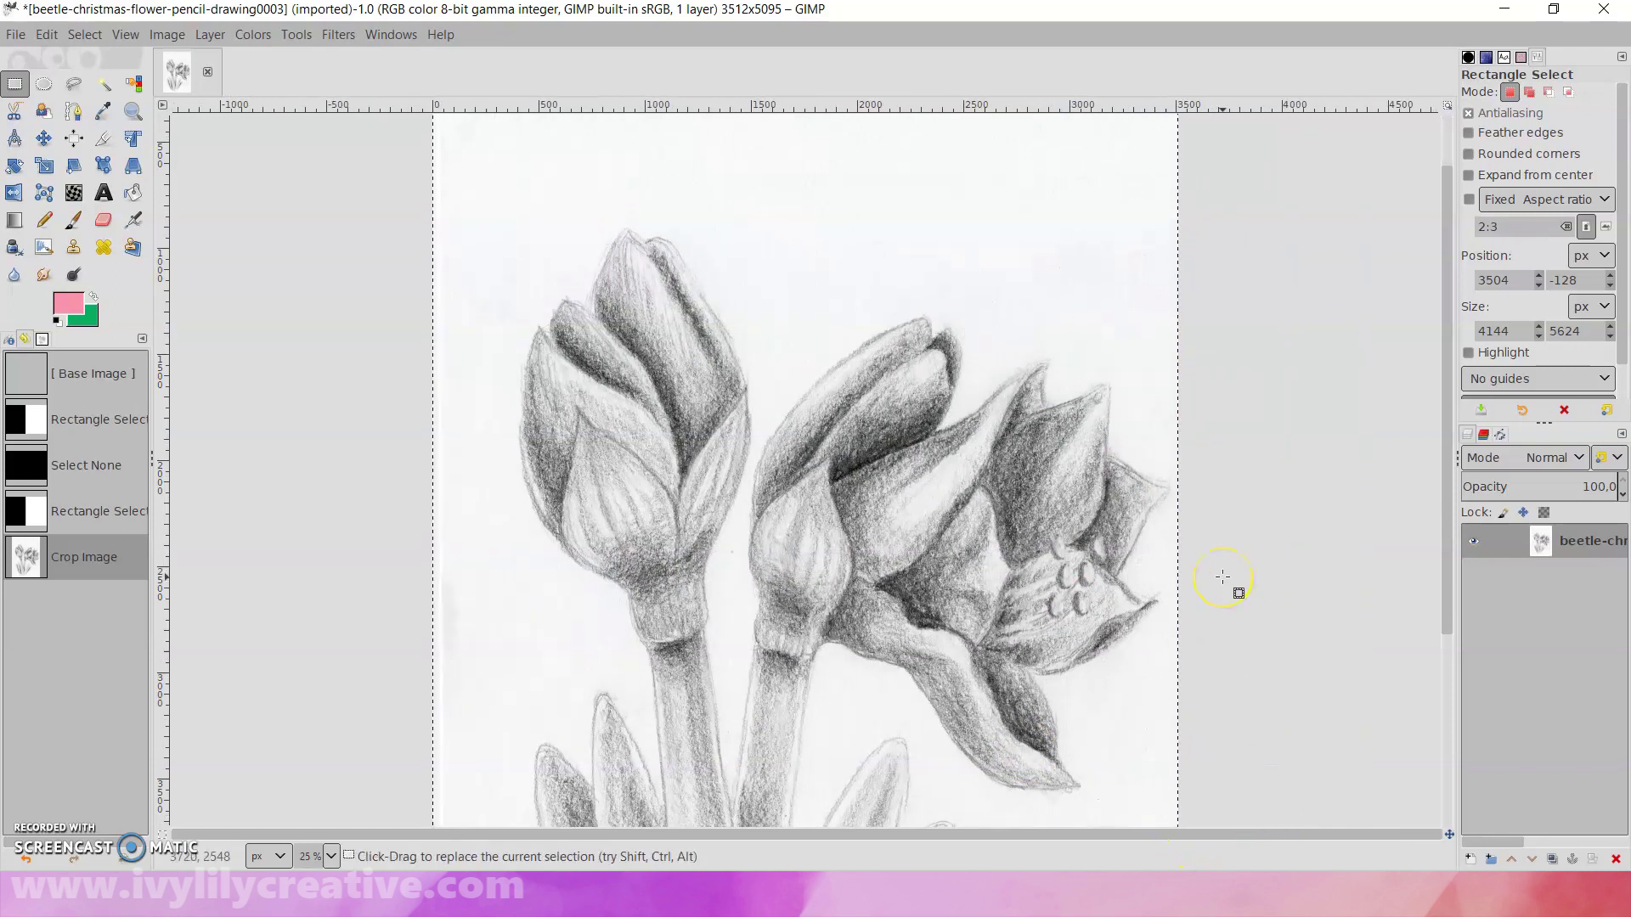
pyautogui.scroll(-2, 1221, 578)
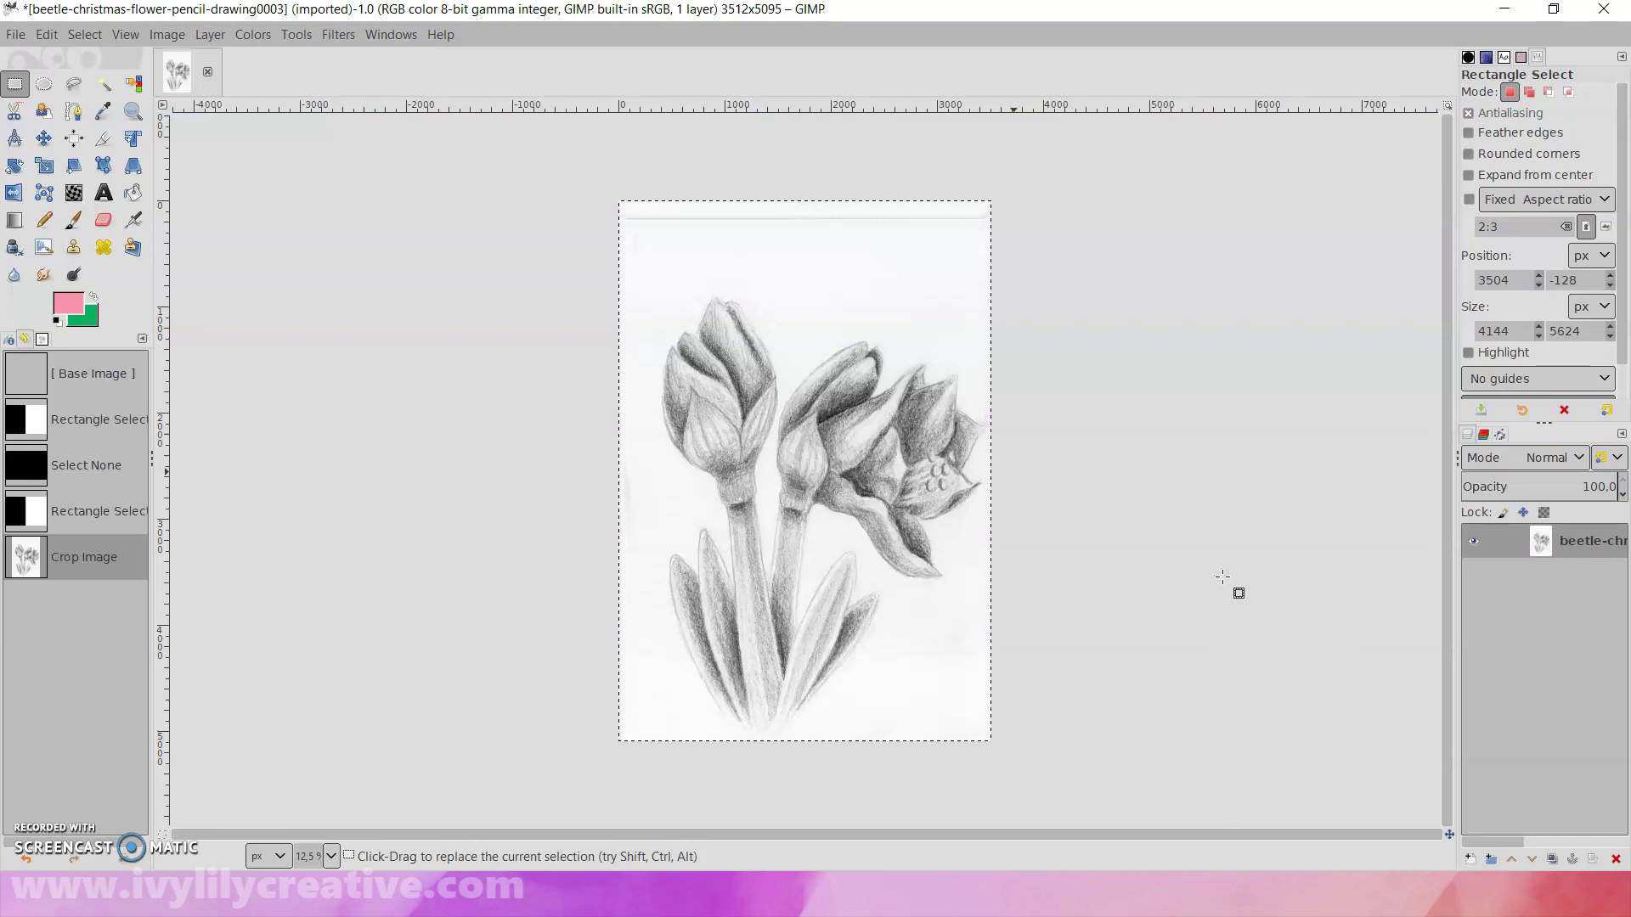
# - Brighten the paper with Levels, sampling a dark petal-edge tone in split view
pyautogui.click(266, 40)
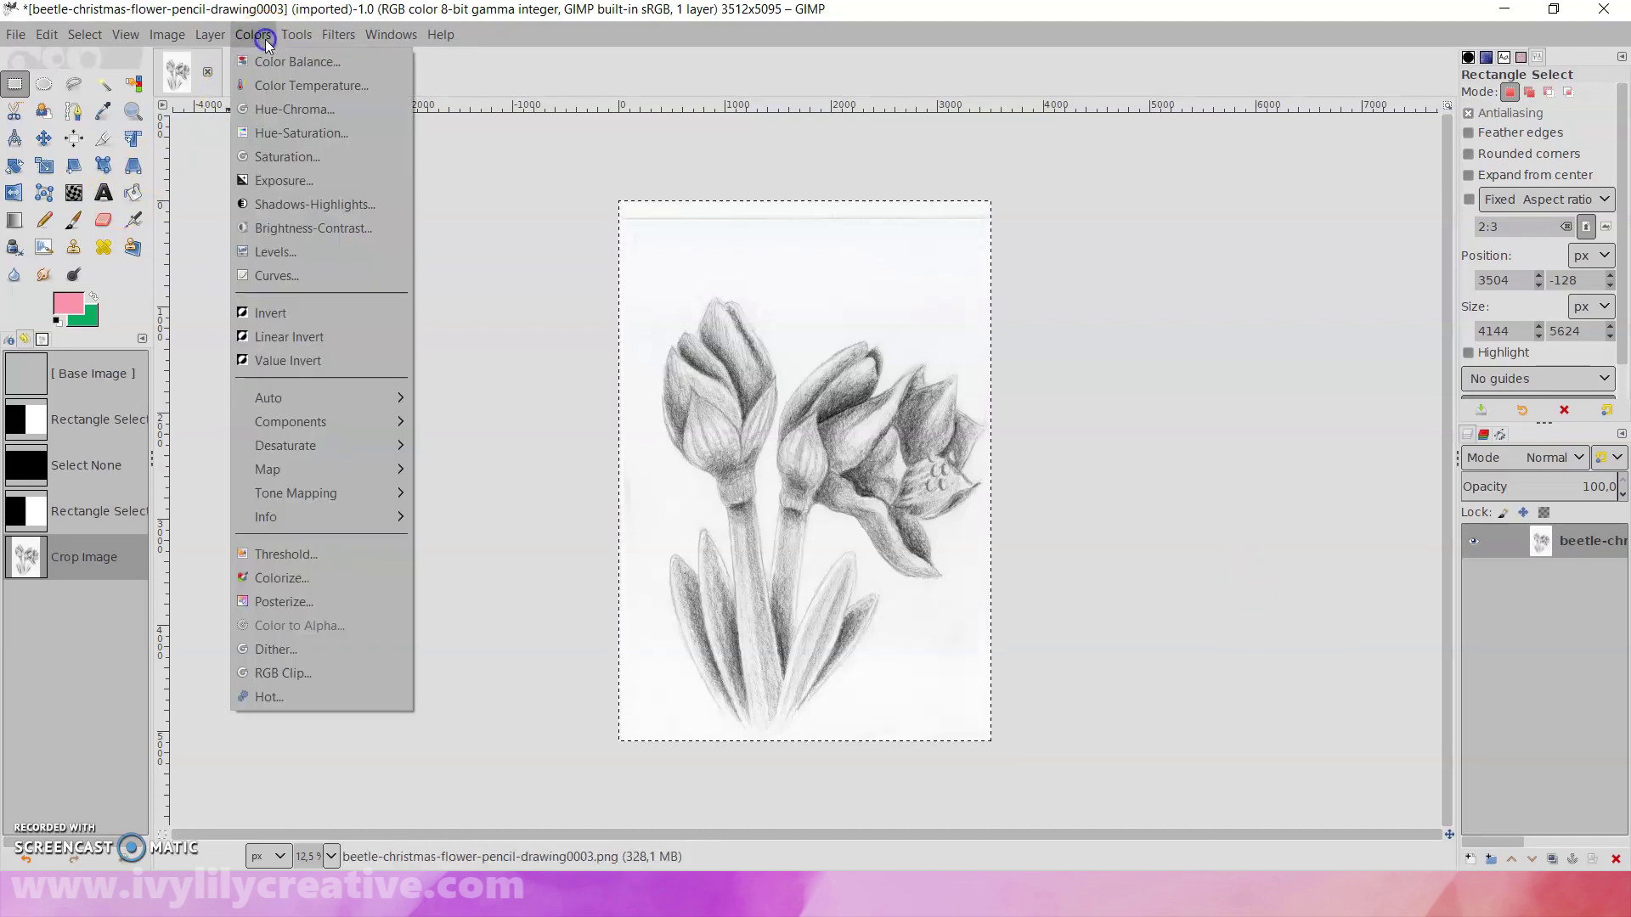
pyautogui.click(277, 251)
pyautogui.click(296, 808)
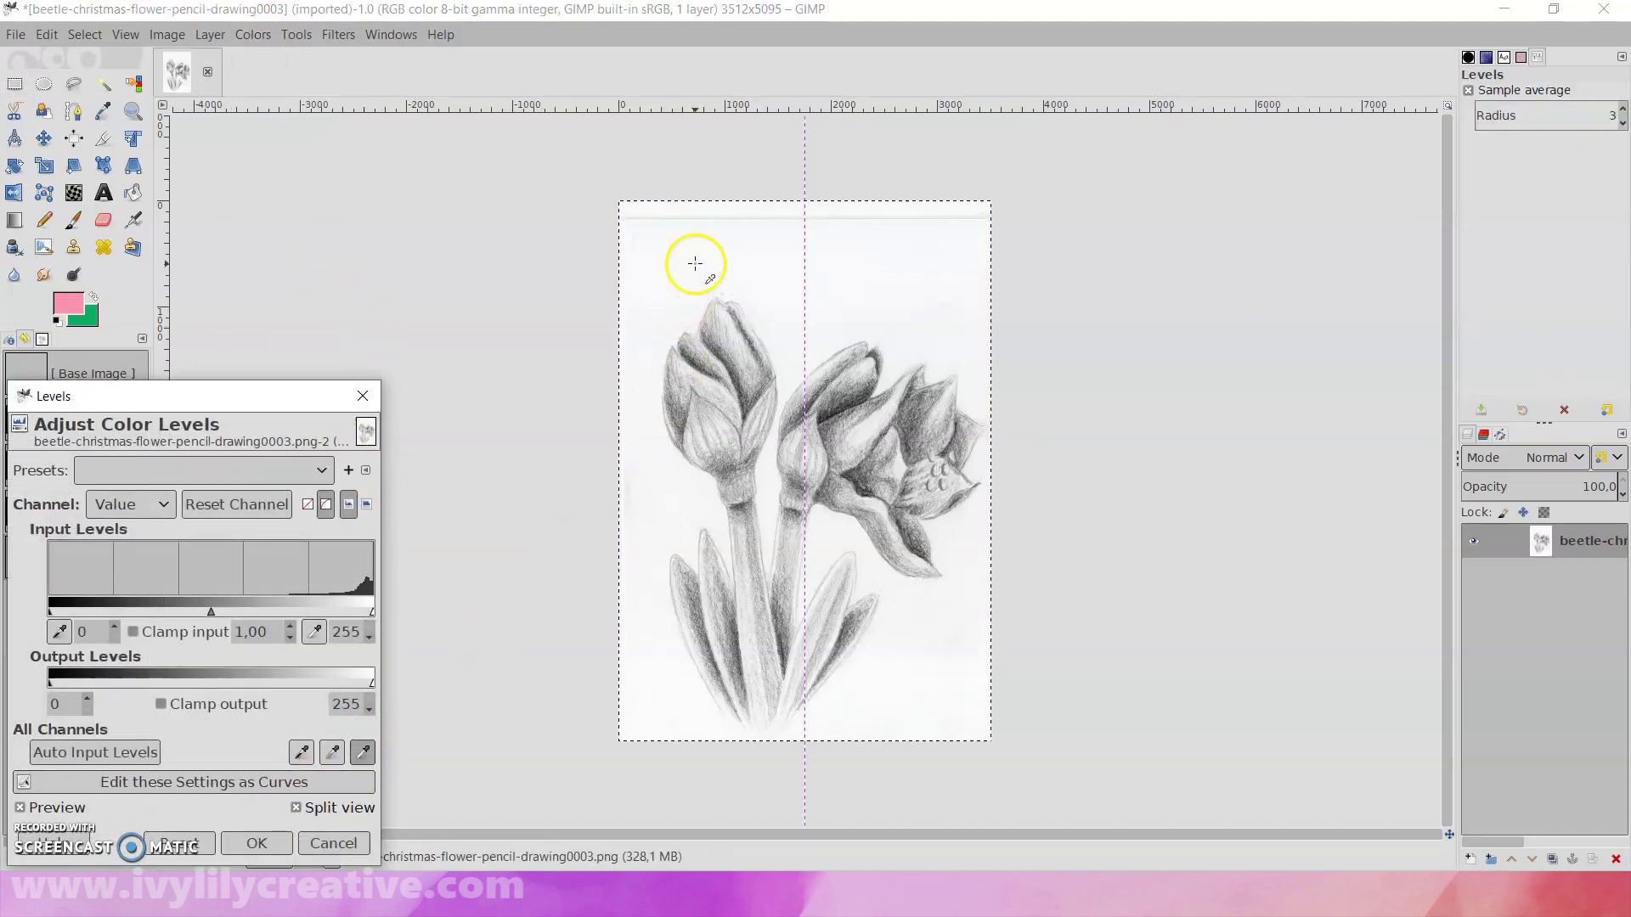
pyautogui.moveTo(260, 406); pyautogui.dragTo(339, 268)
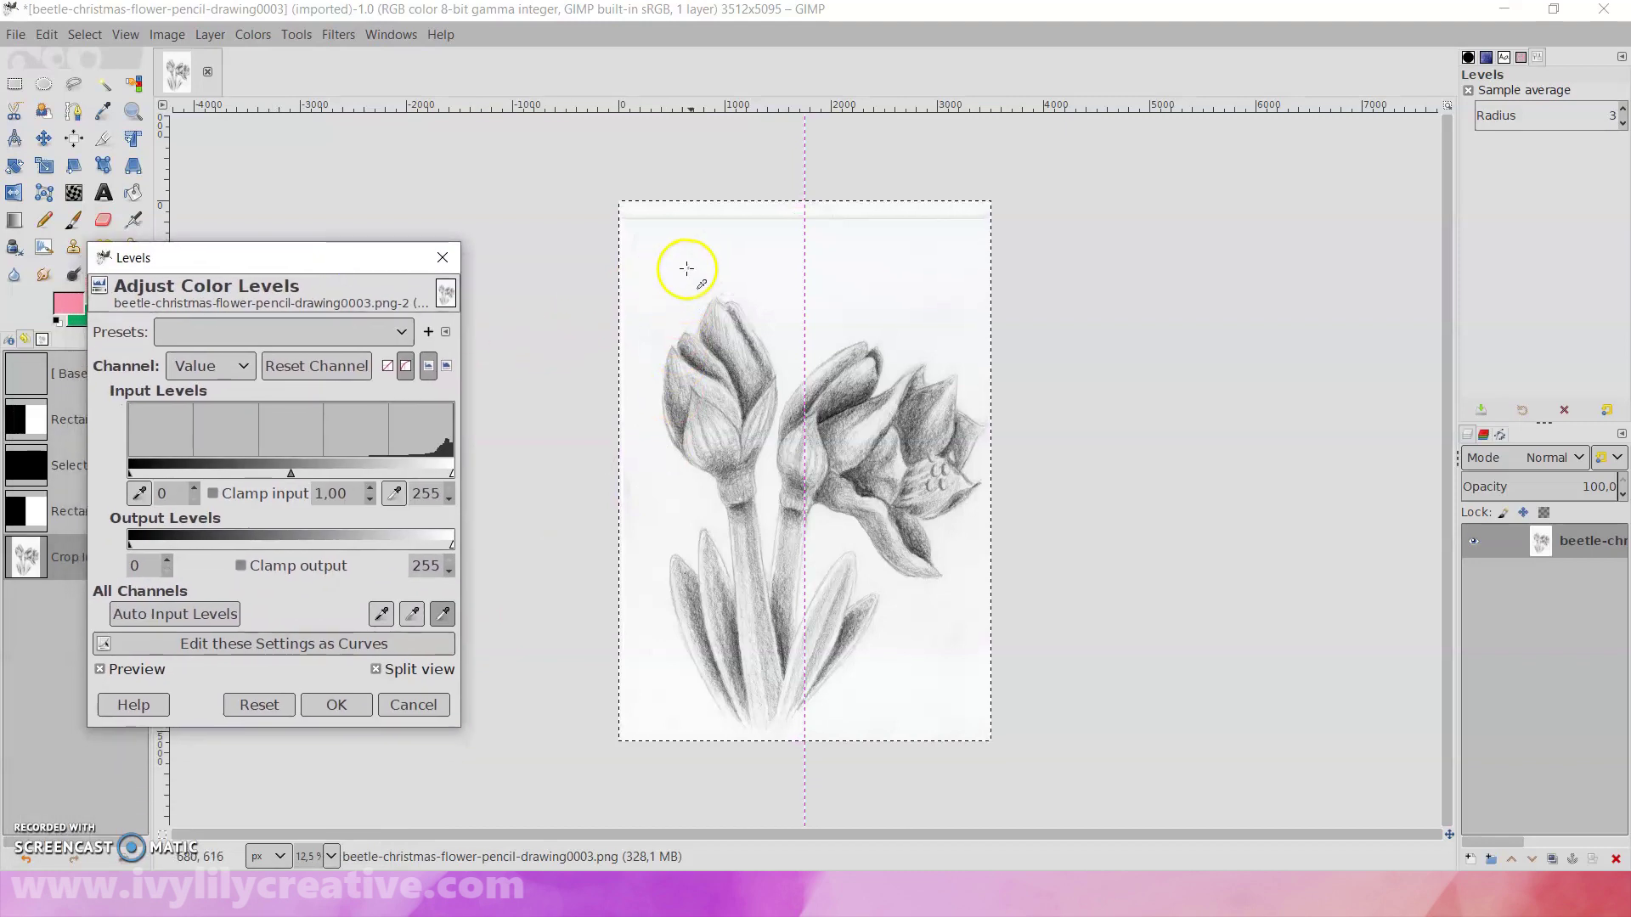
pyautogui.click(694, 265)
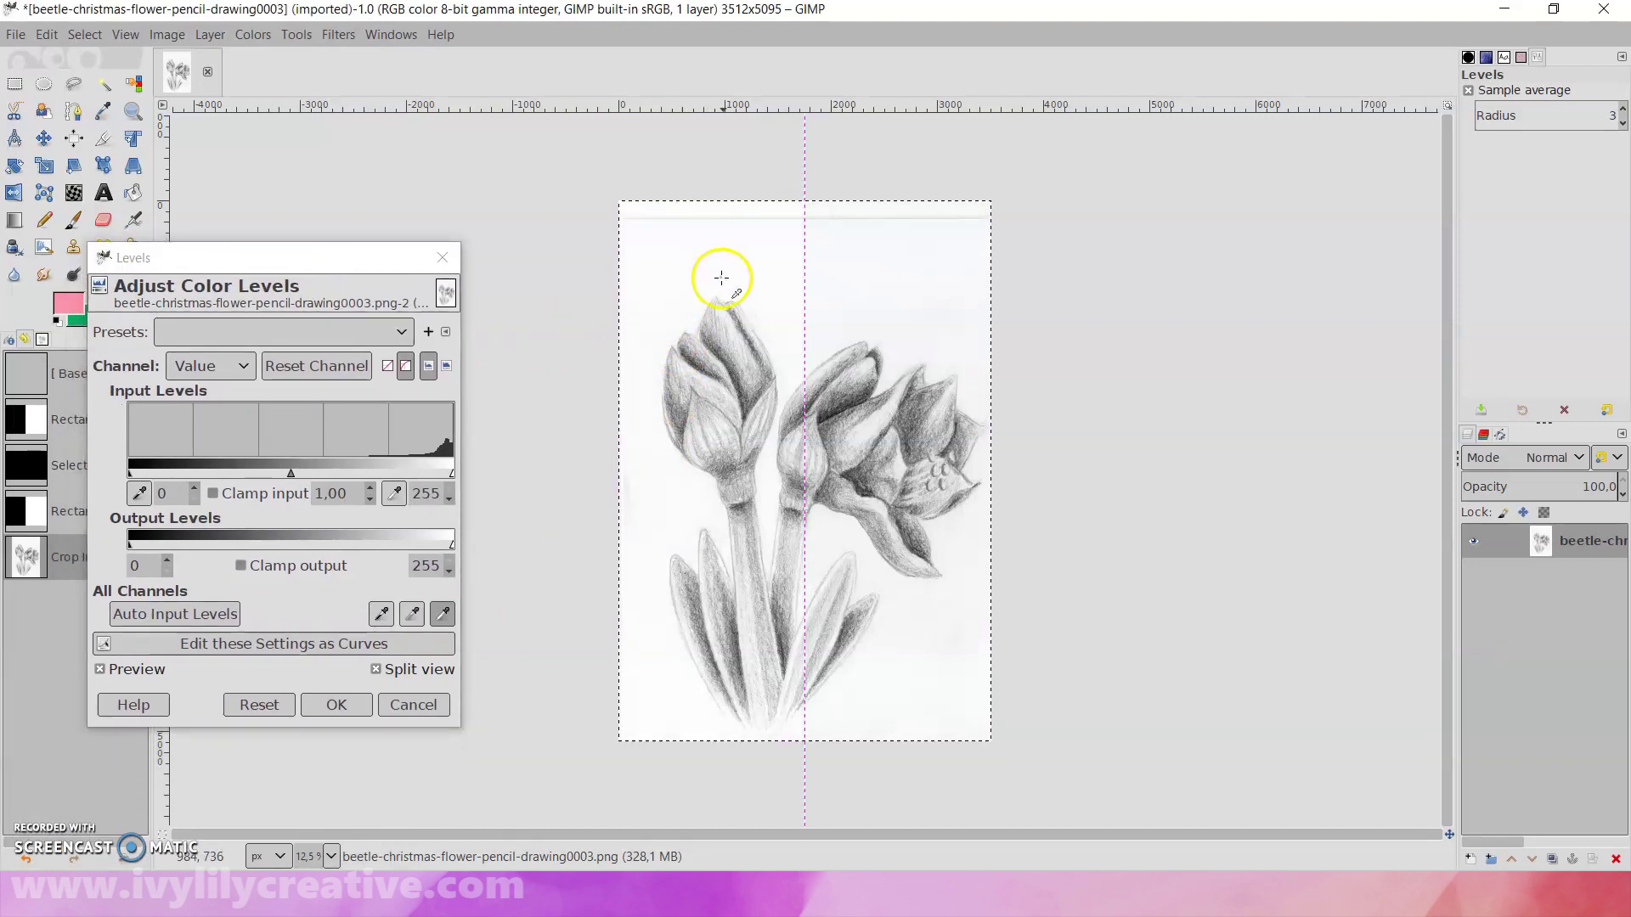
pyautogui.press('+')
pyautogui.press('+')
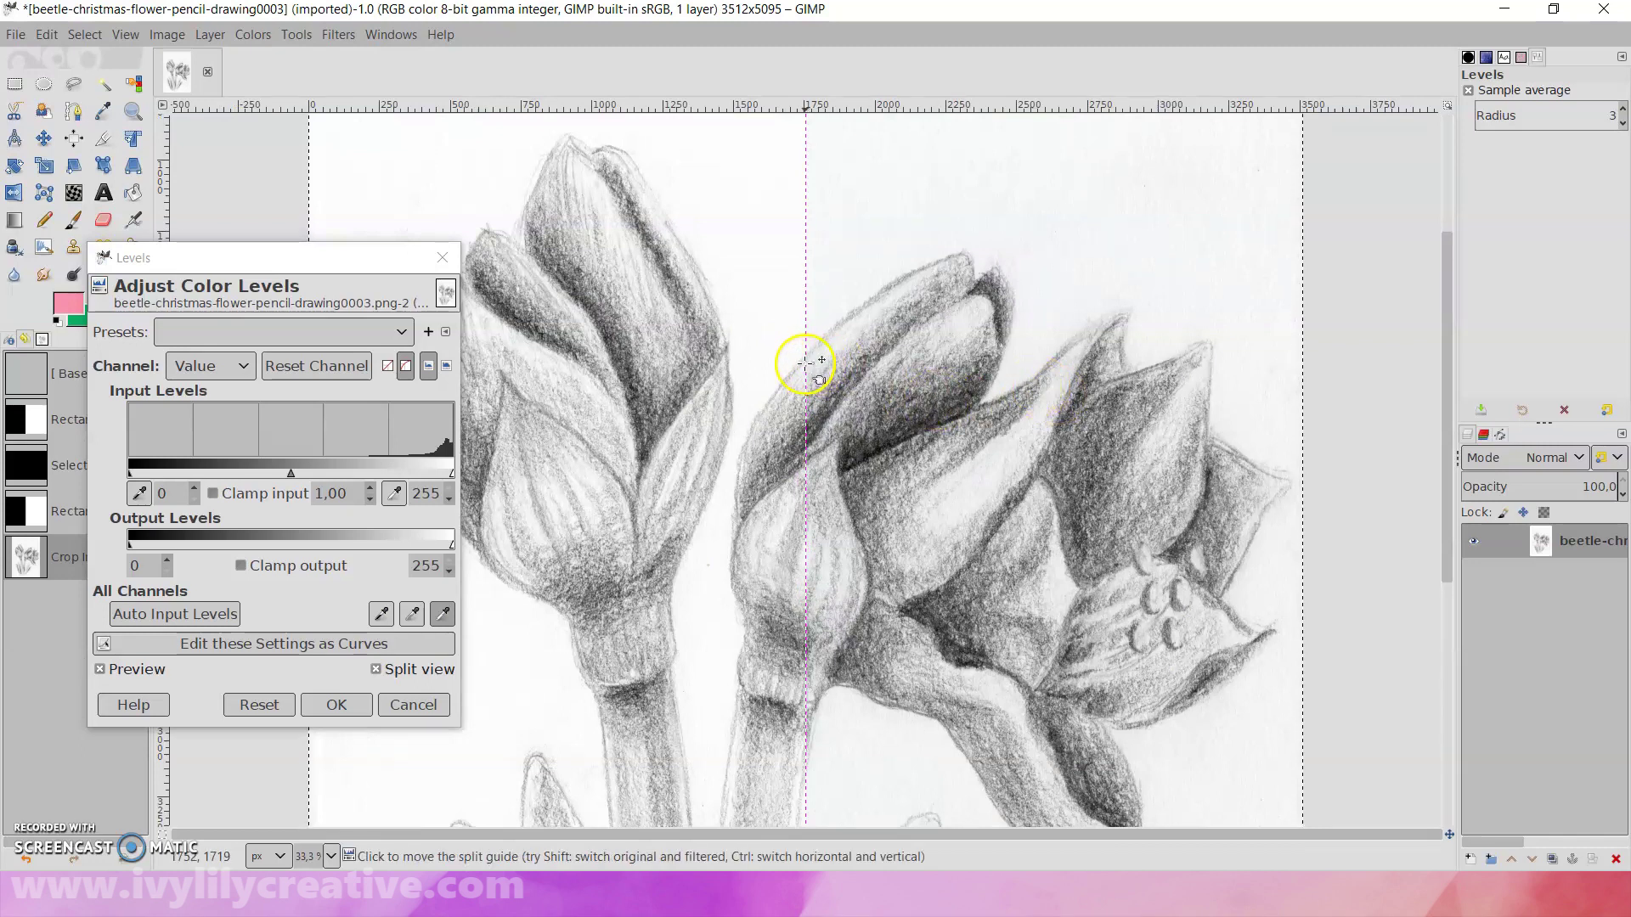
pyautogui.moveTo(805, 366); pyautogui.dragTo(1220, 374)
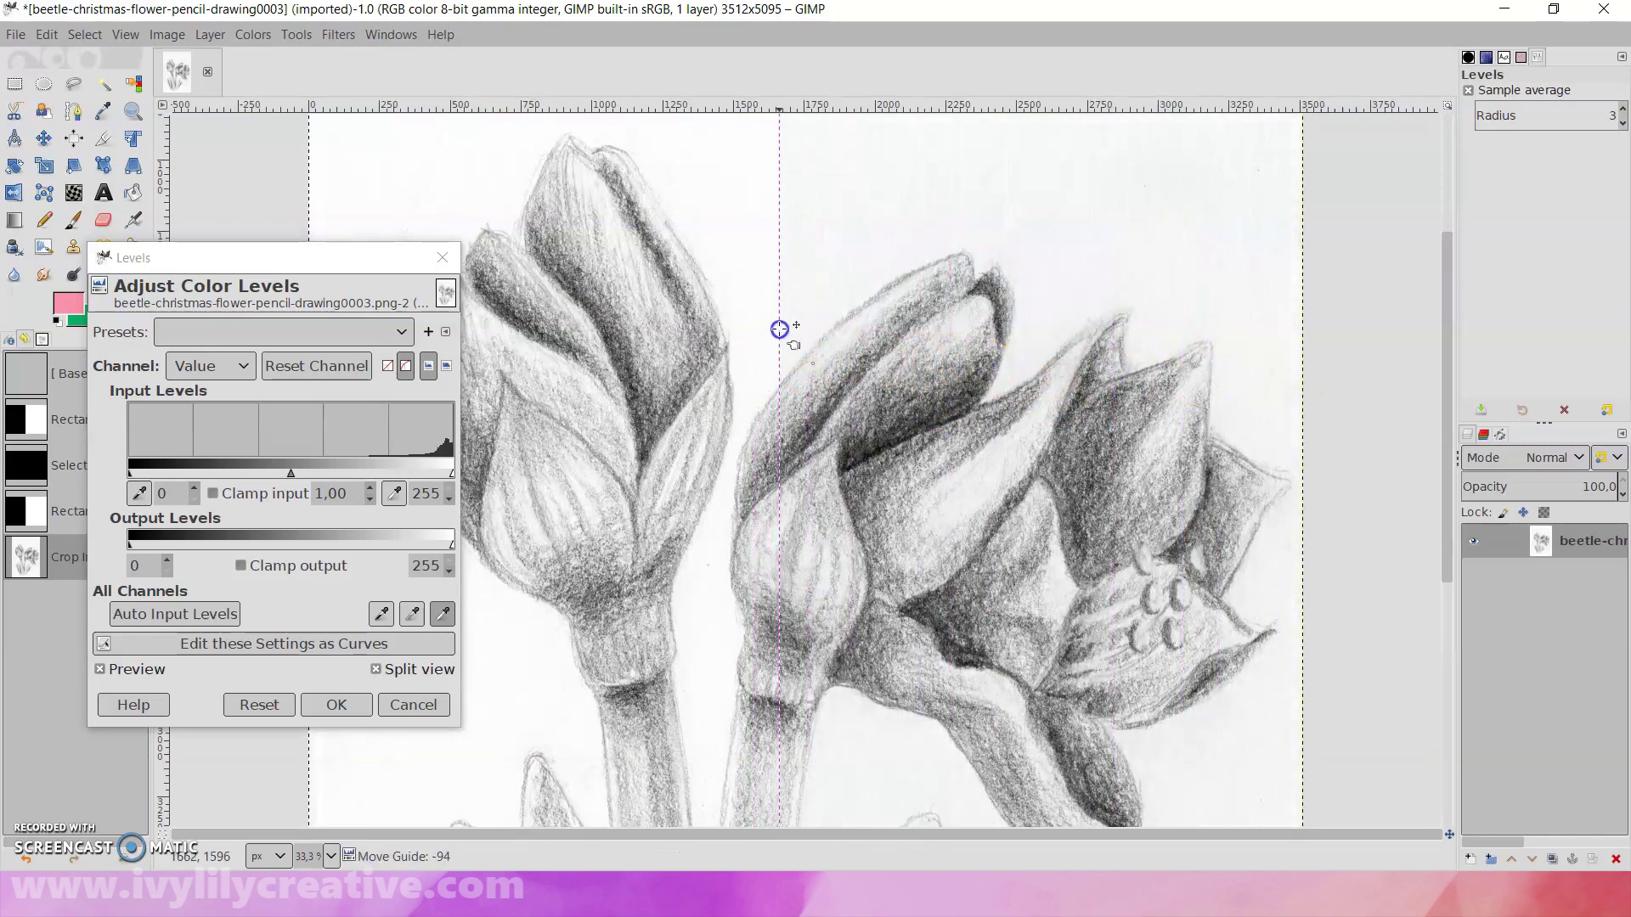
pyautogui.click(415, 618)
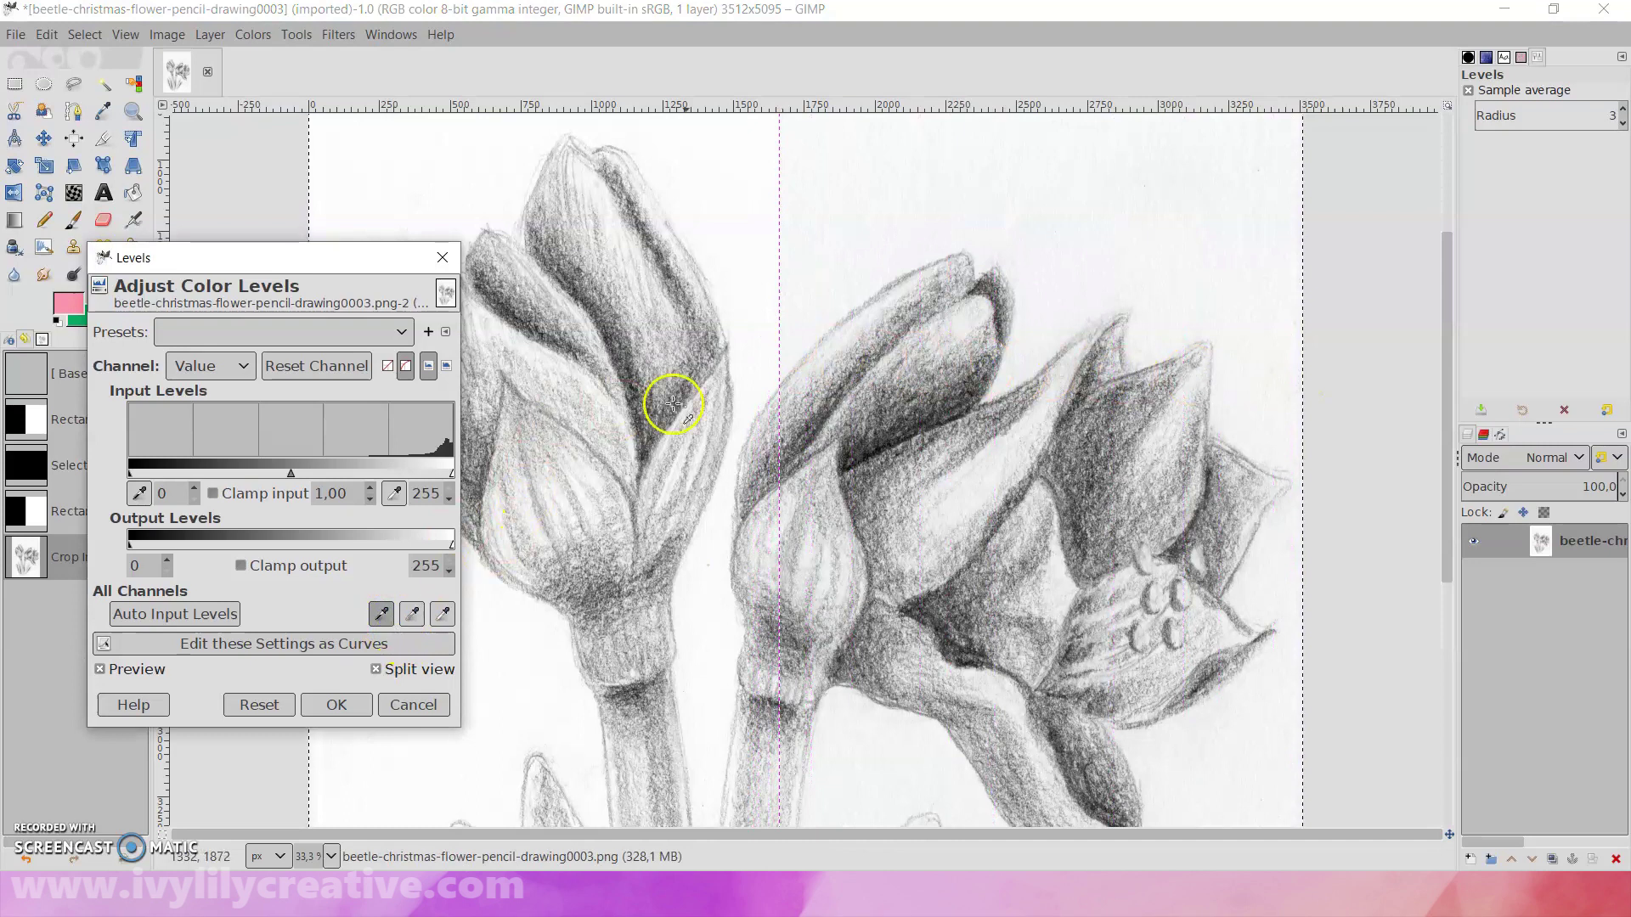
pyautogui.click(879, 451)
pyautogui.click(781, 456)
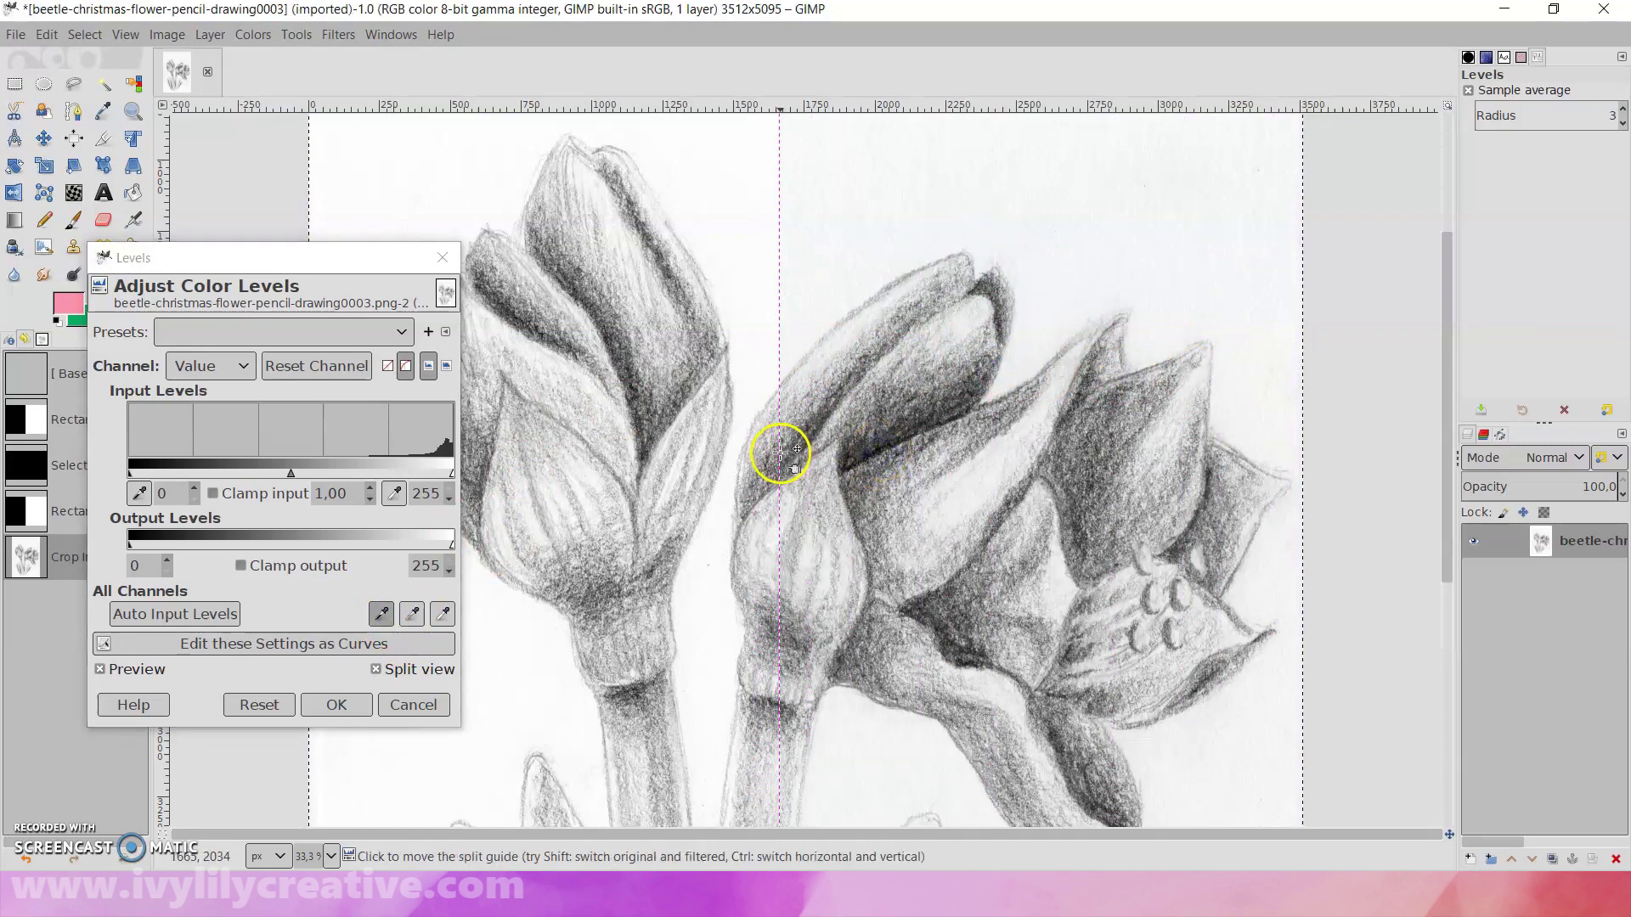
pyautogui.moveTo(781, 454); pyautogui.dragTo(783, 454)
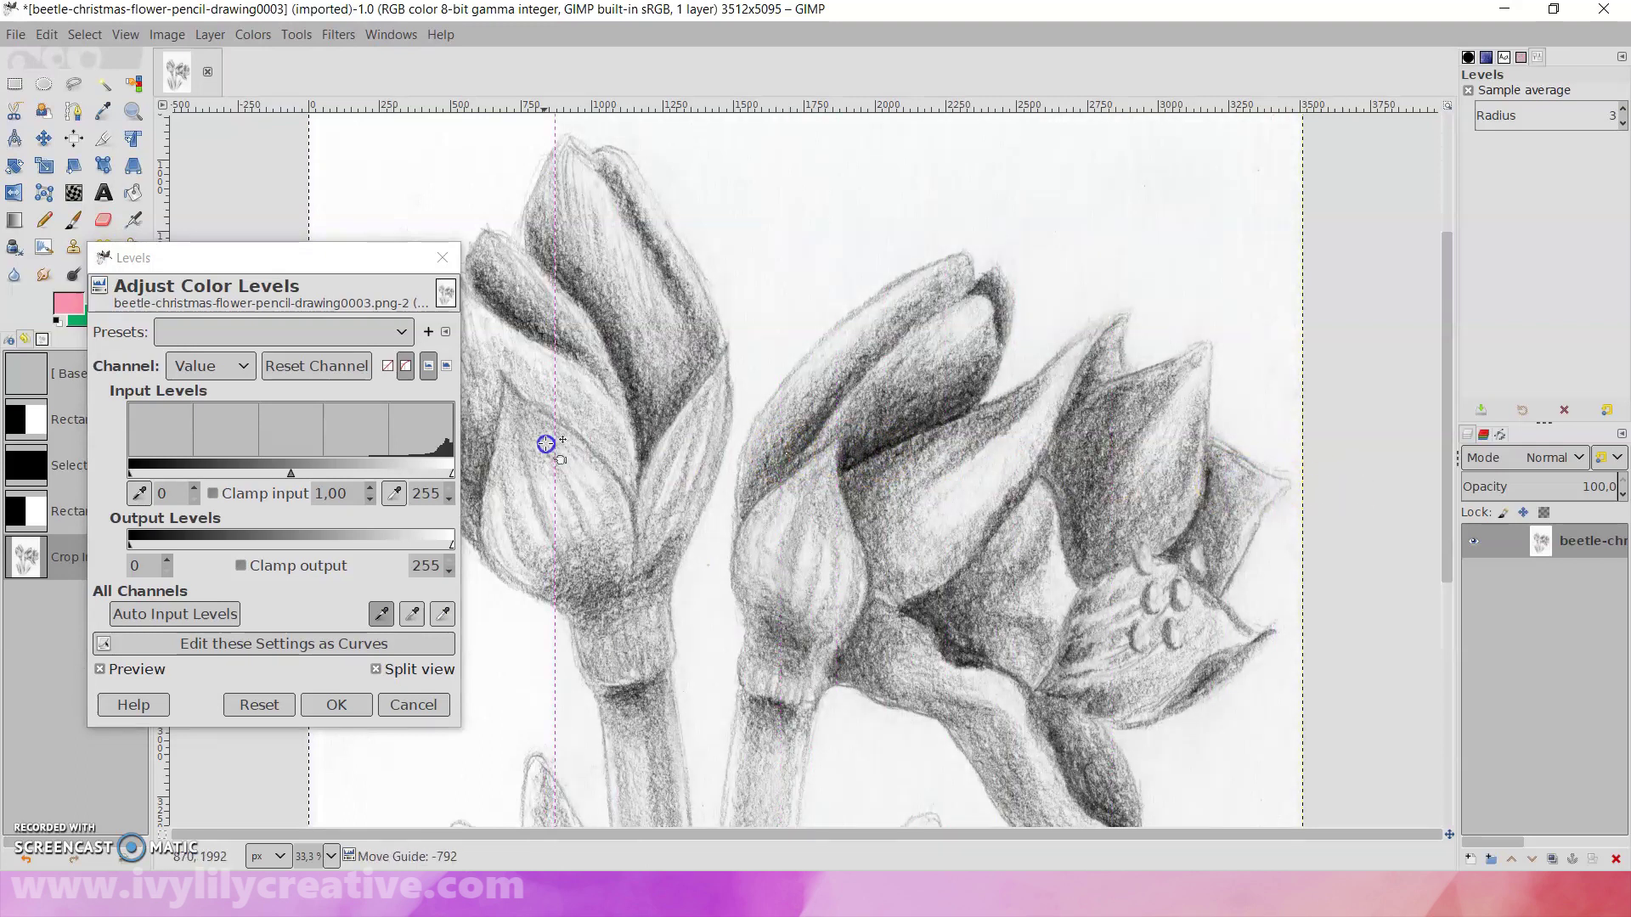
pyautogui.click(336, 704)
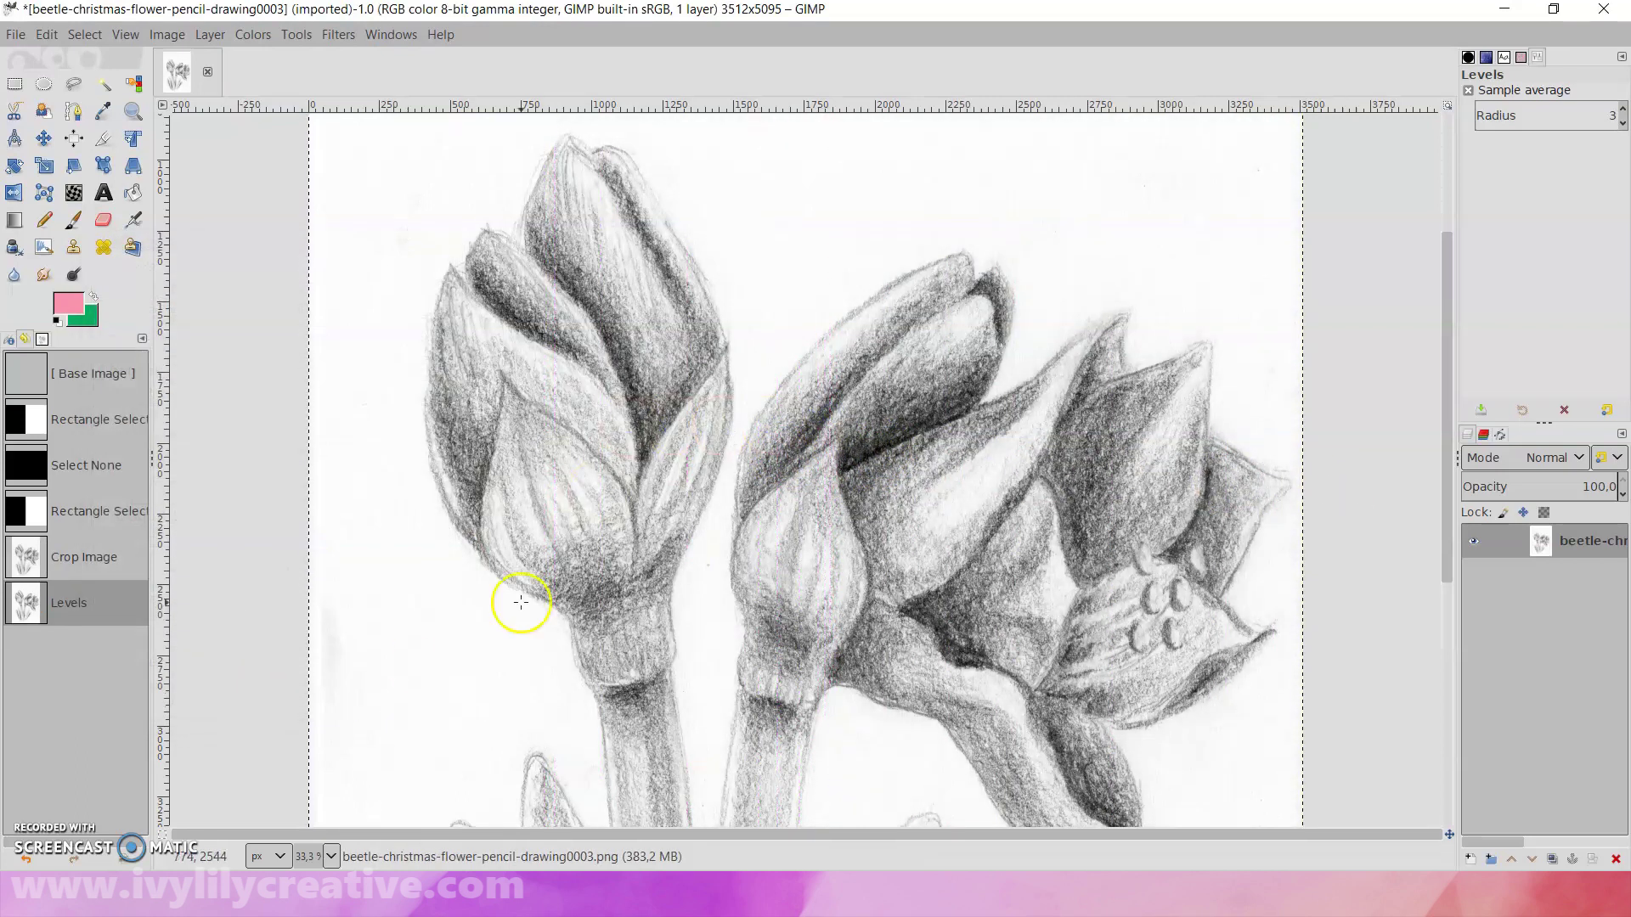
# - Apply Unsharp Mask with a raised Amount, comparing results in split view
pyautogui.click(388, 44)
pyautogui.moveTo(366, 193)
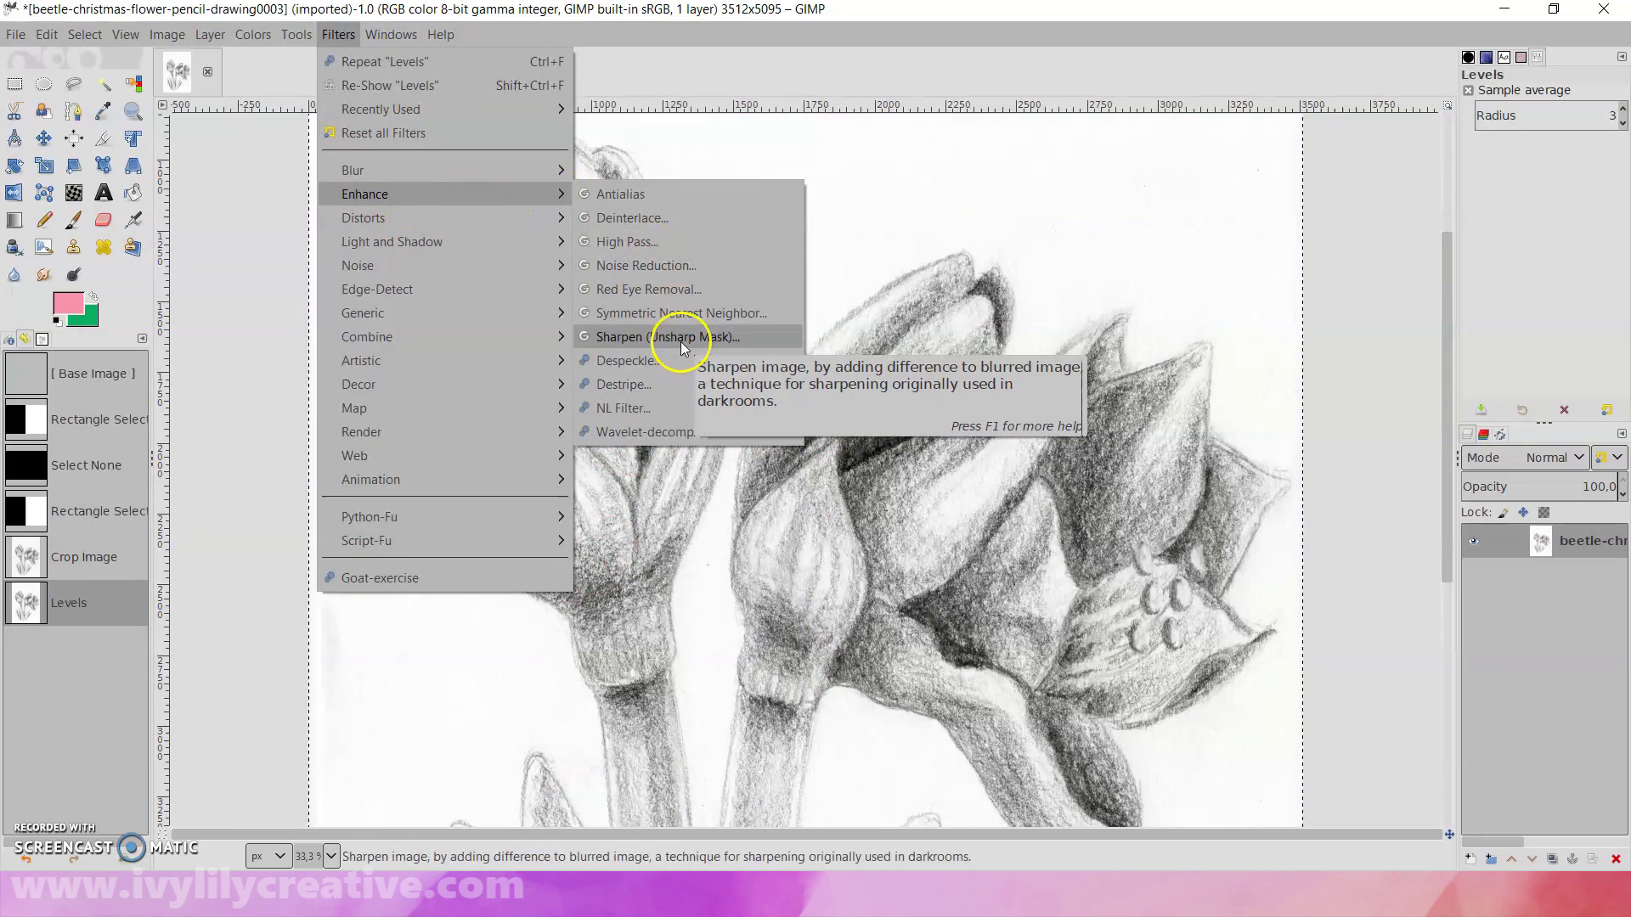
pyautogui.click(708, 340)
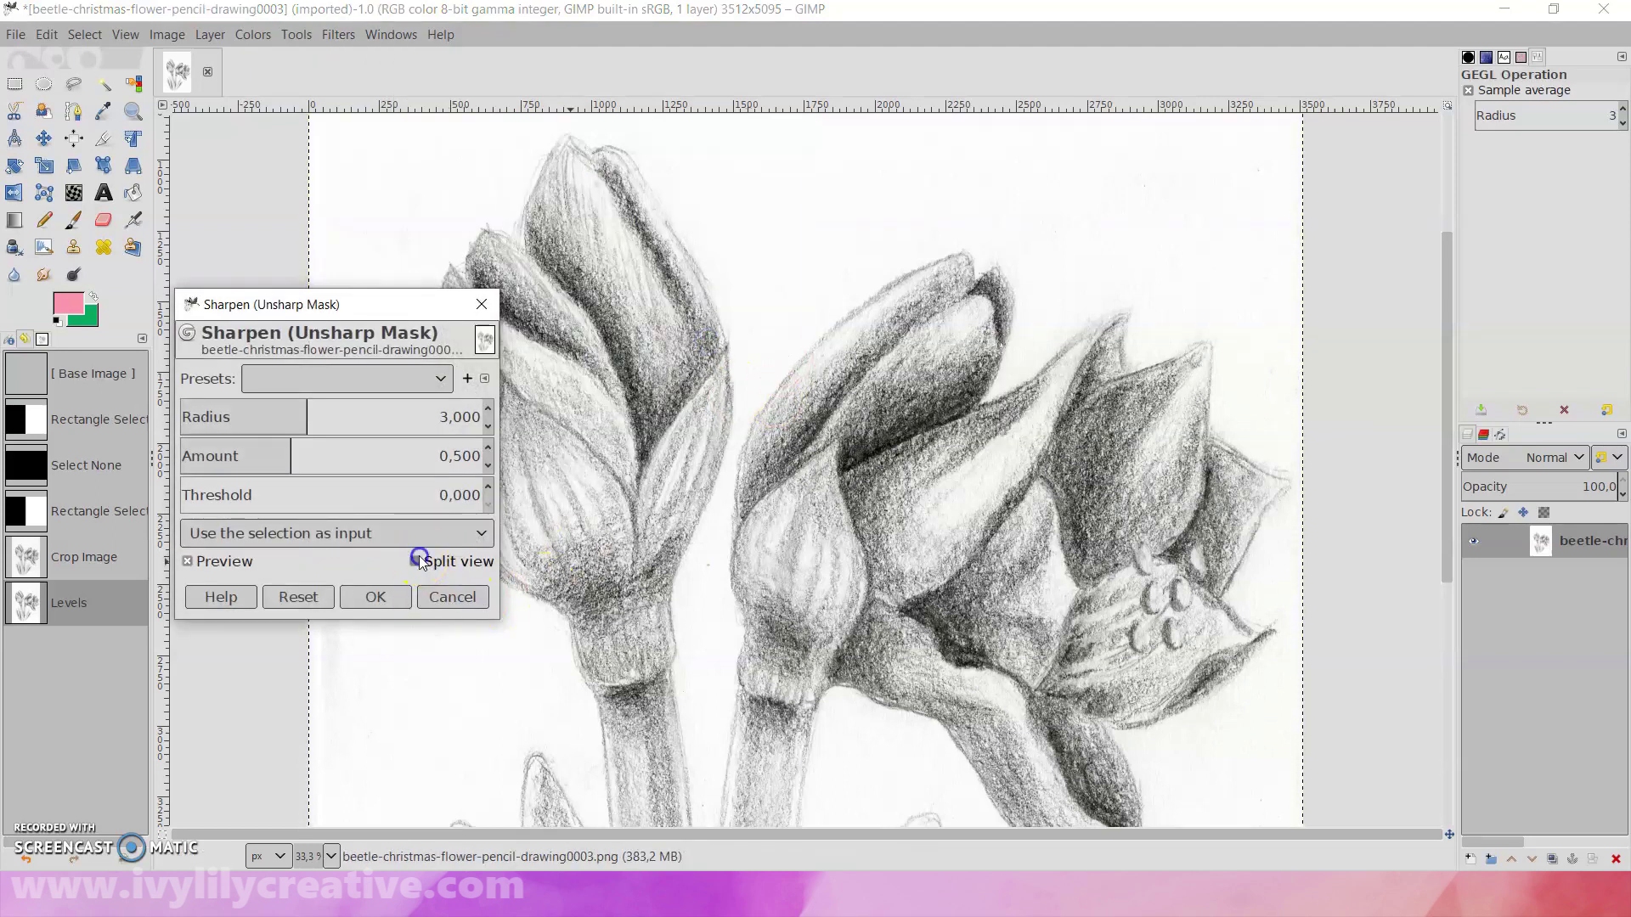
pyautogui.moveTo(804, 492); pyautogui.dragTo(1157, 524)
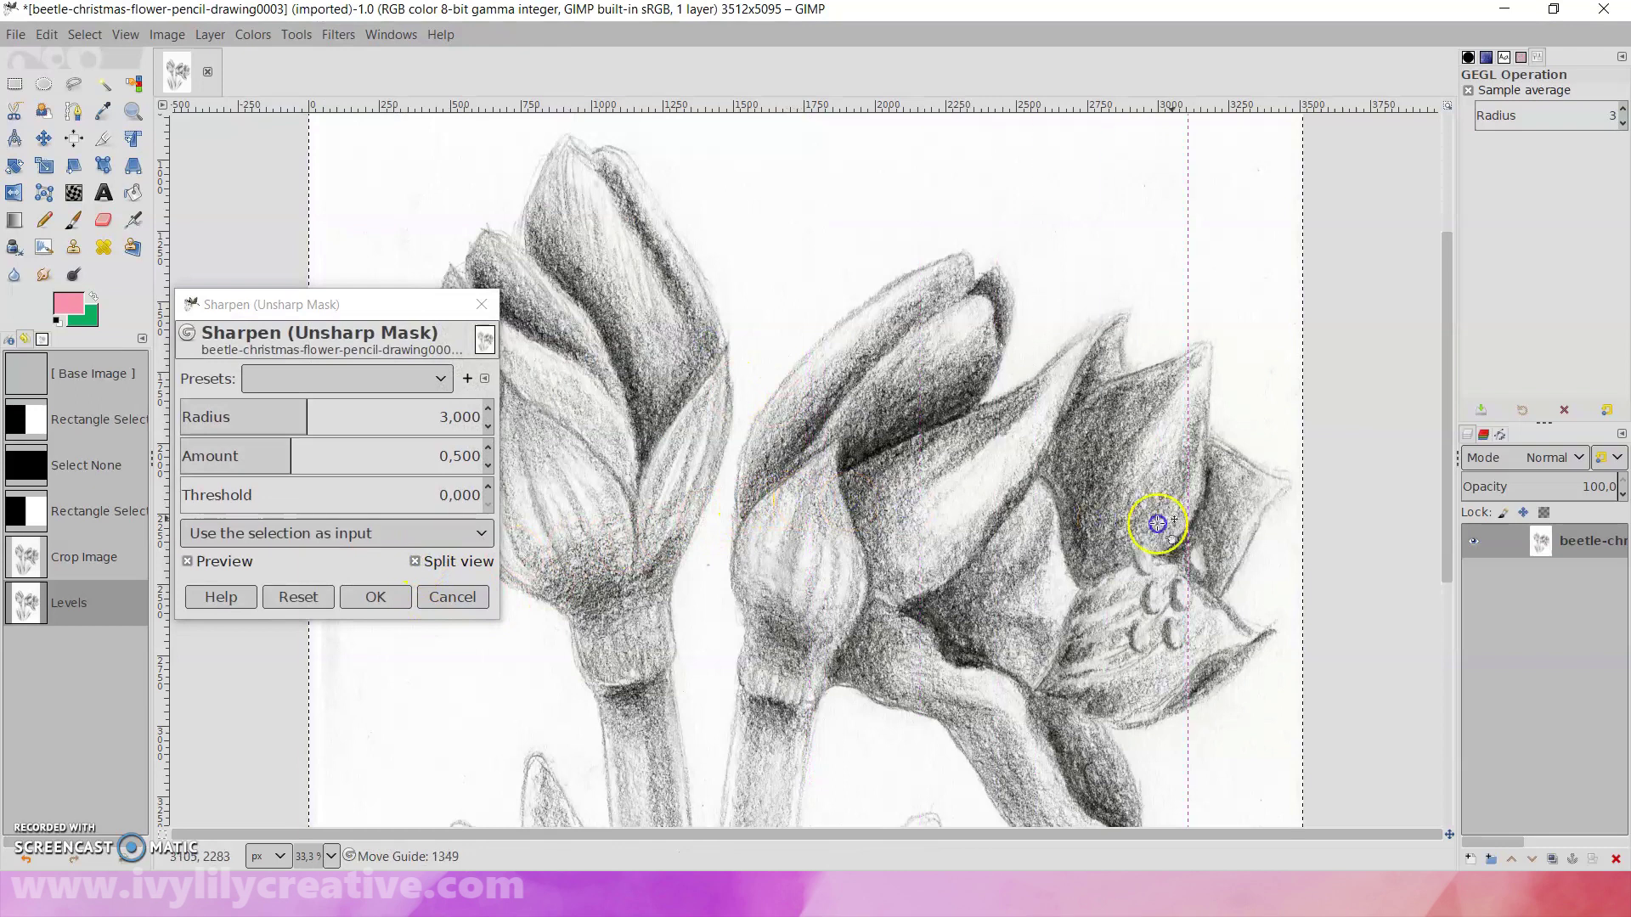
pyautogui.click(315, 452)
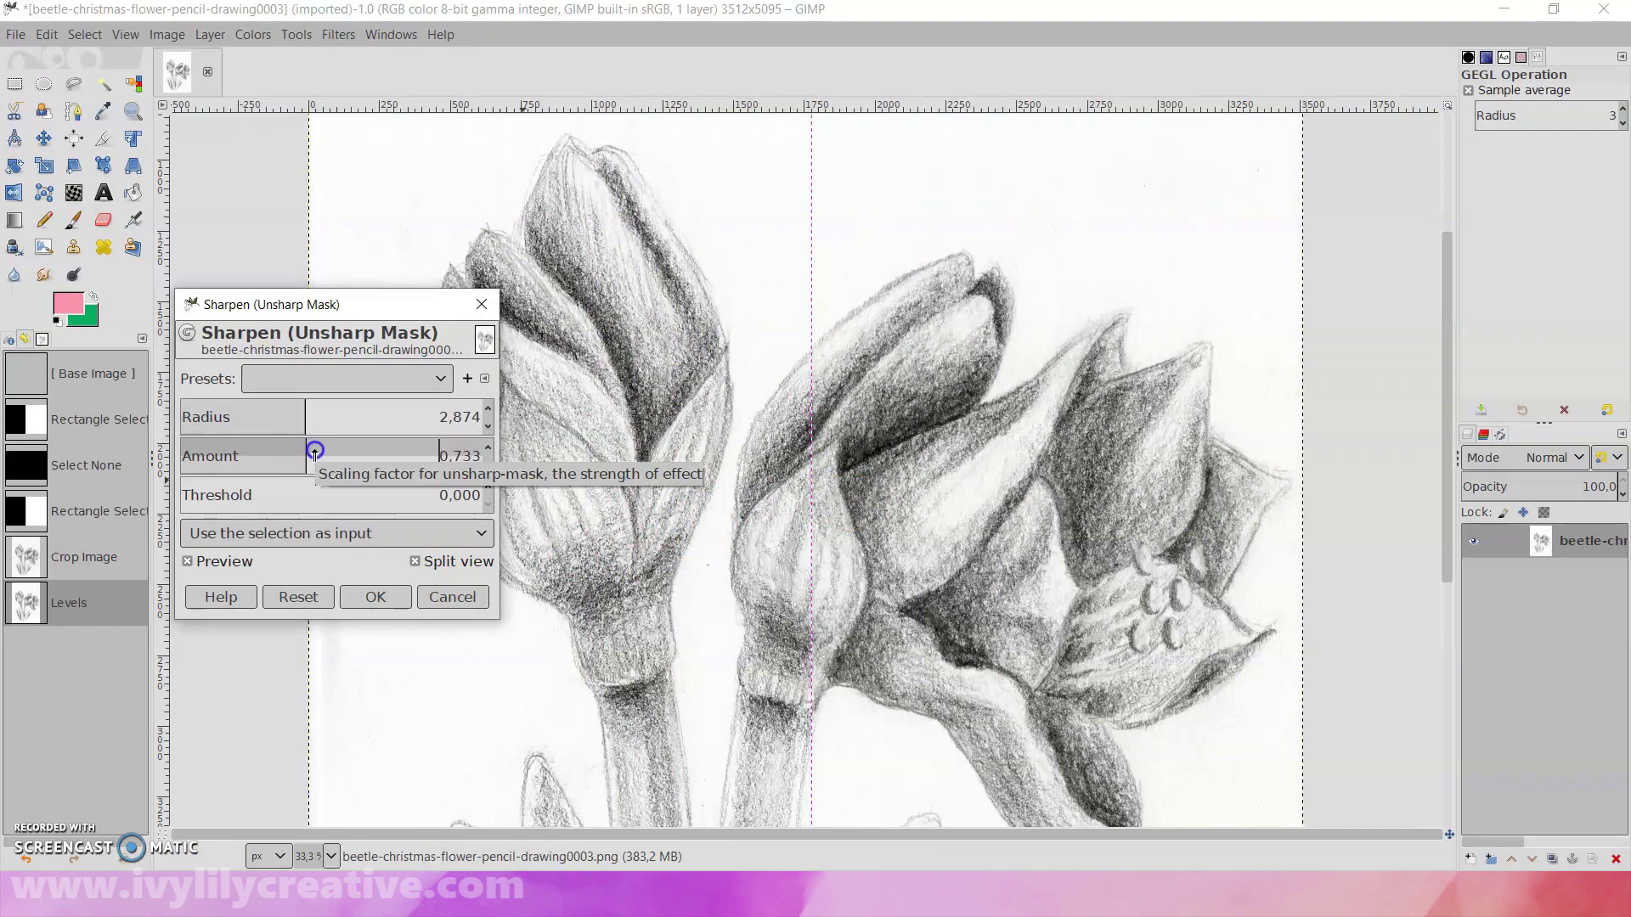
pyautogui.moveTo(322, 452)
pyautogui.mouseDown()
pyautogui.moveTo(471, 448)
pyautogui.moveTo(367, 450)
pyautogui.mouseUp()
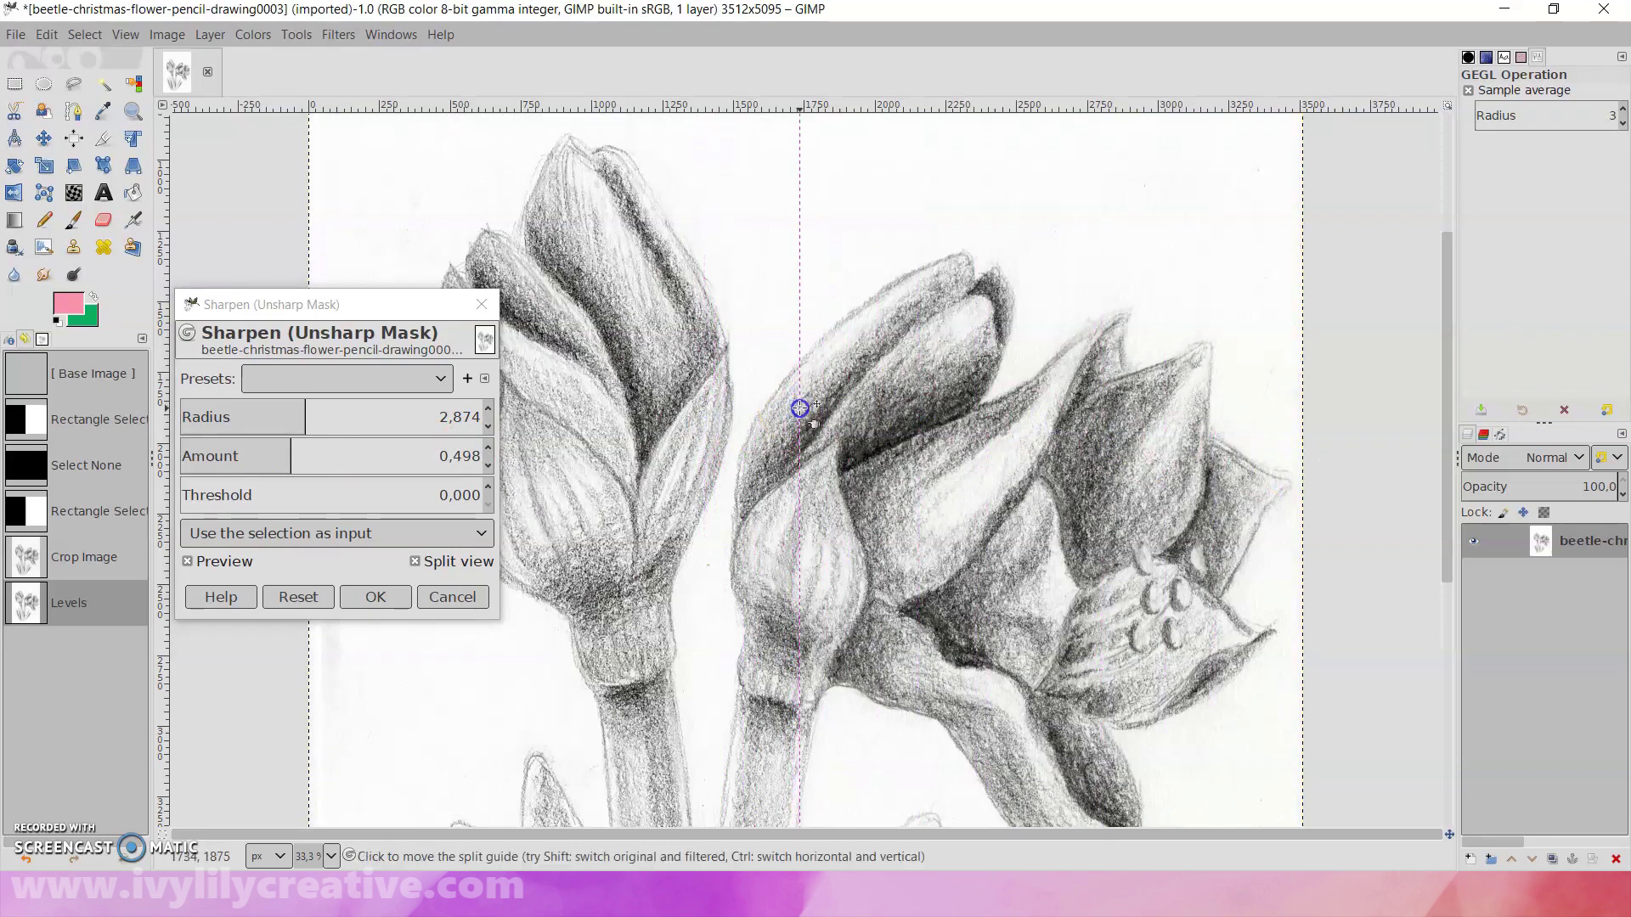
pyautogui.click(389, 597)
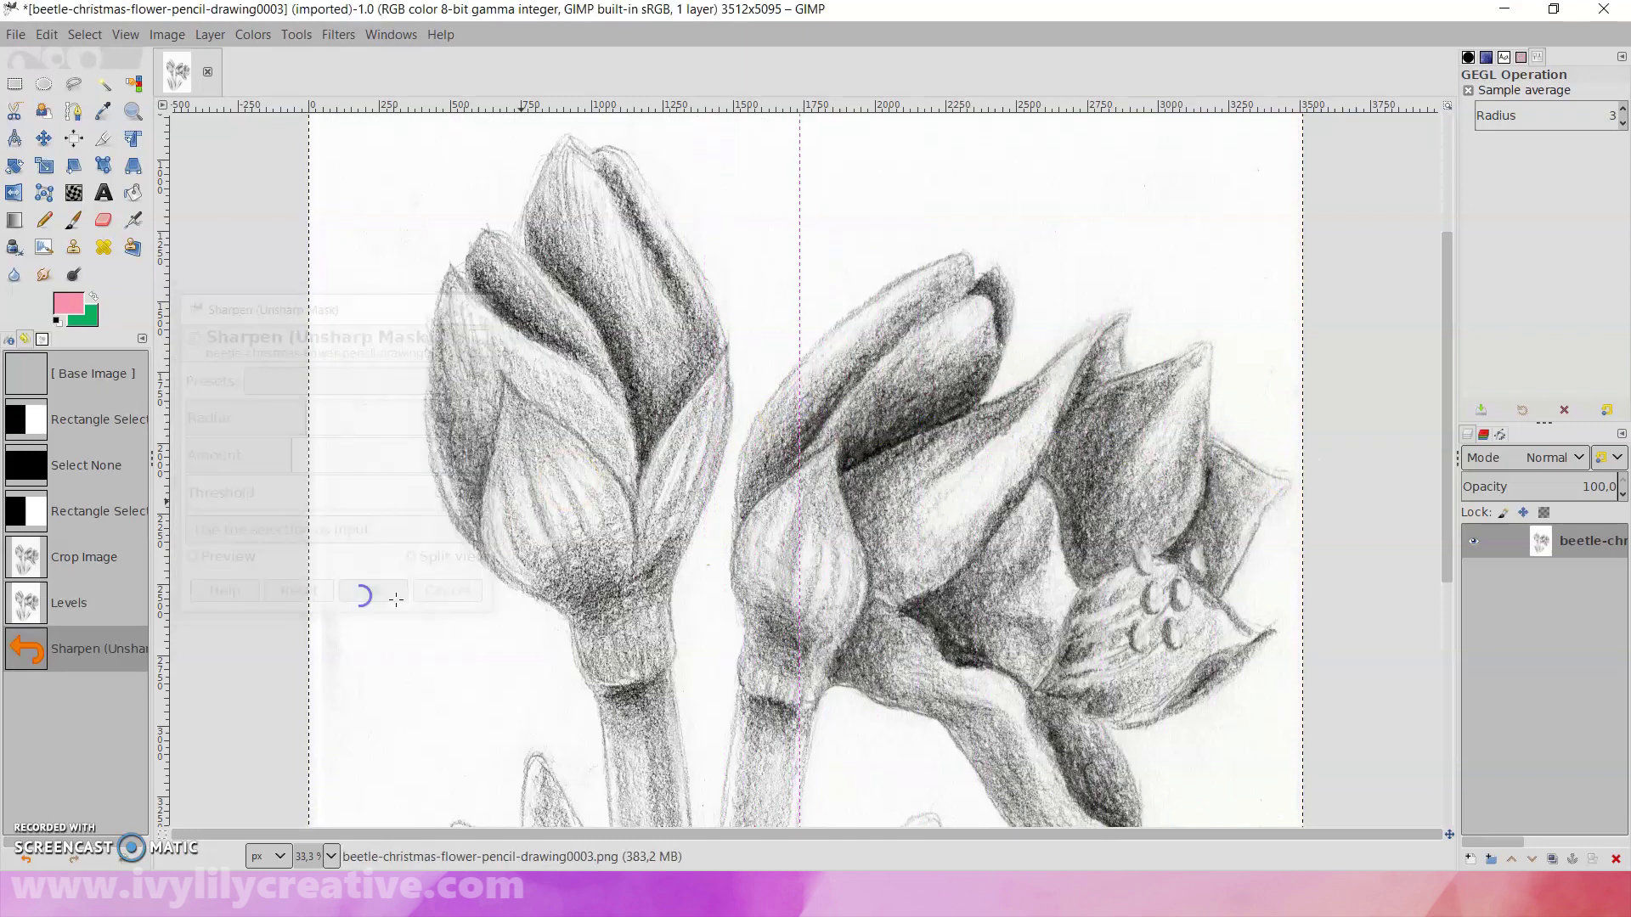
# - Apply Exposure with the black level raised to about 0.084, checked in split view
pyautogui.click(295, 35)
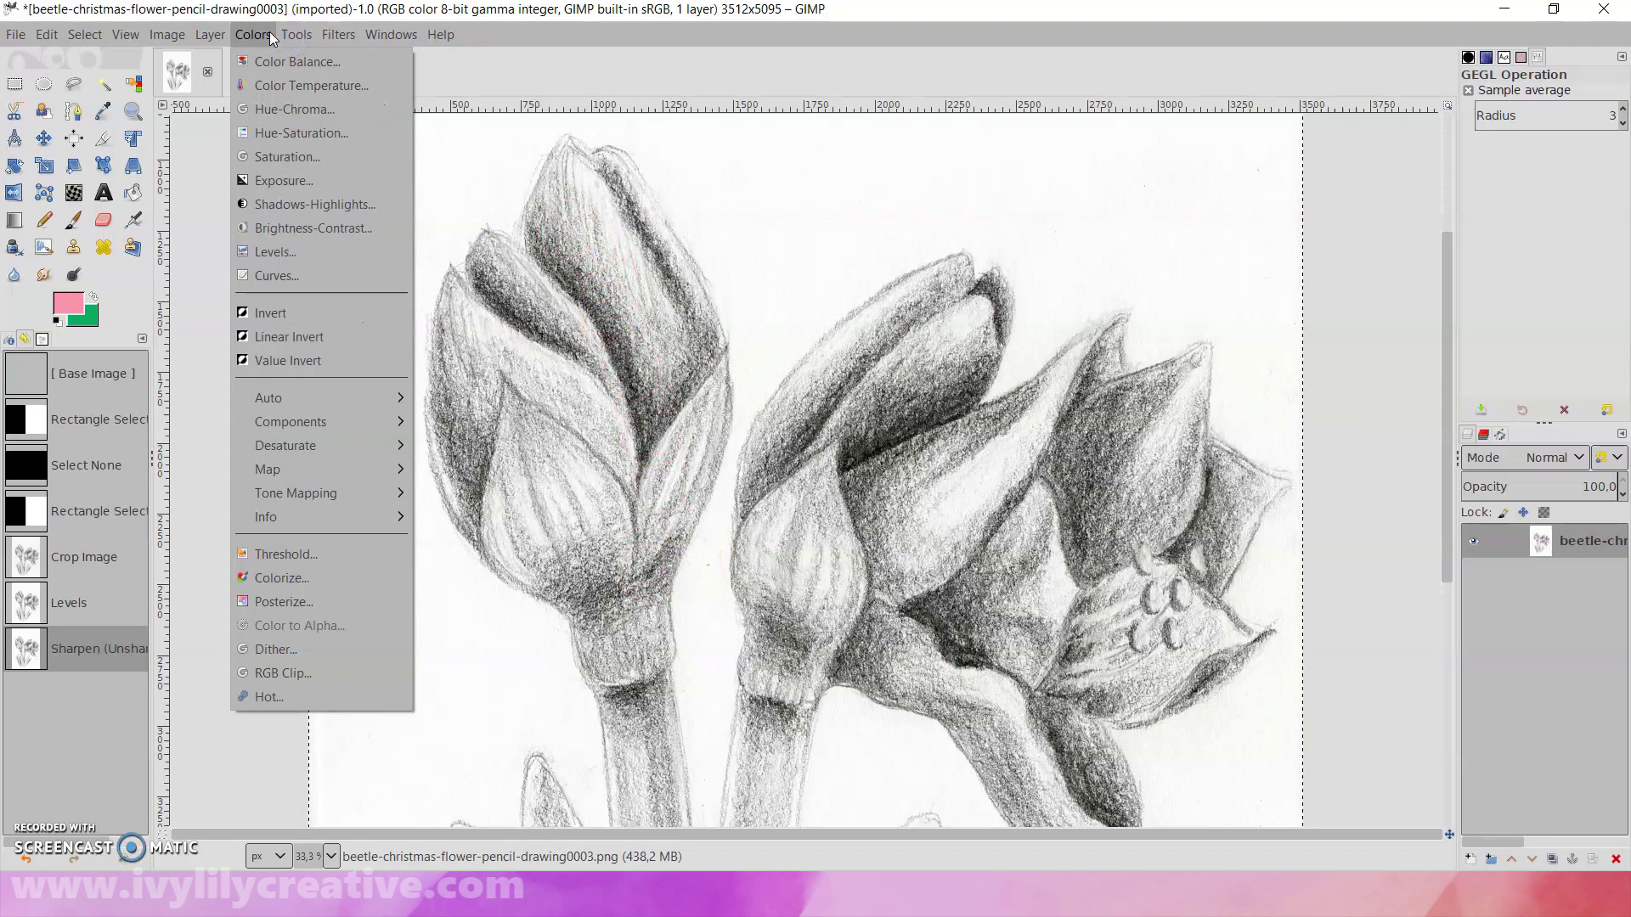
pyautogui.click(283, 180)
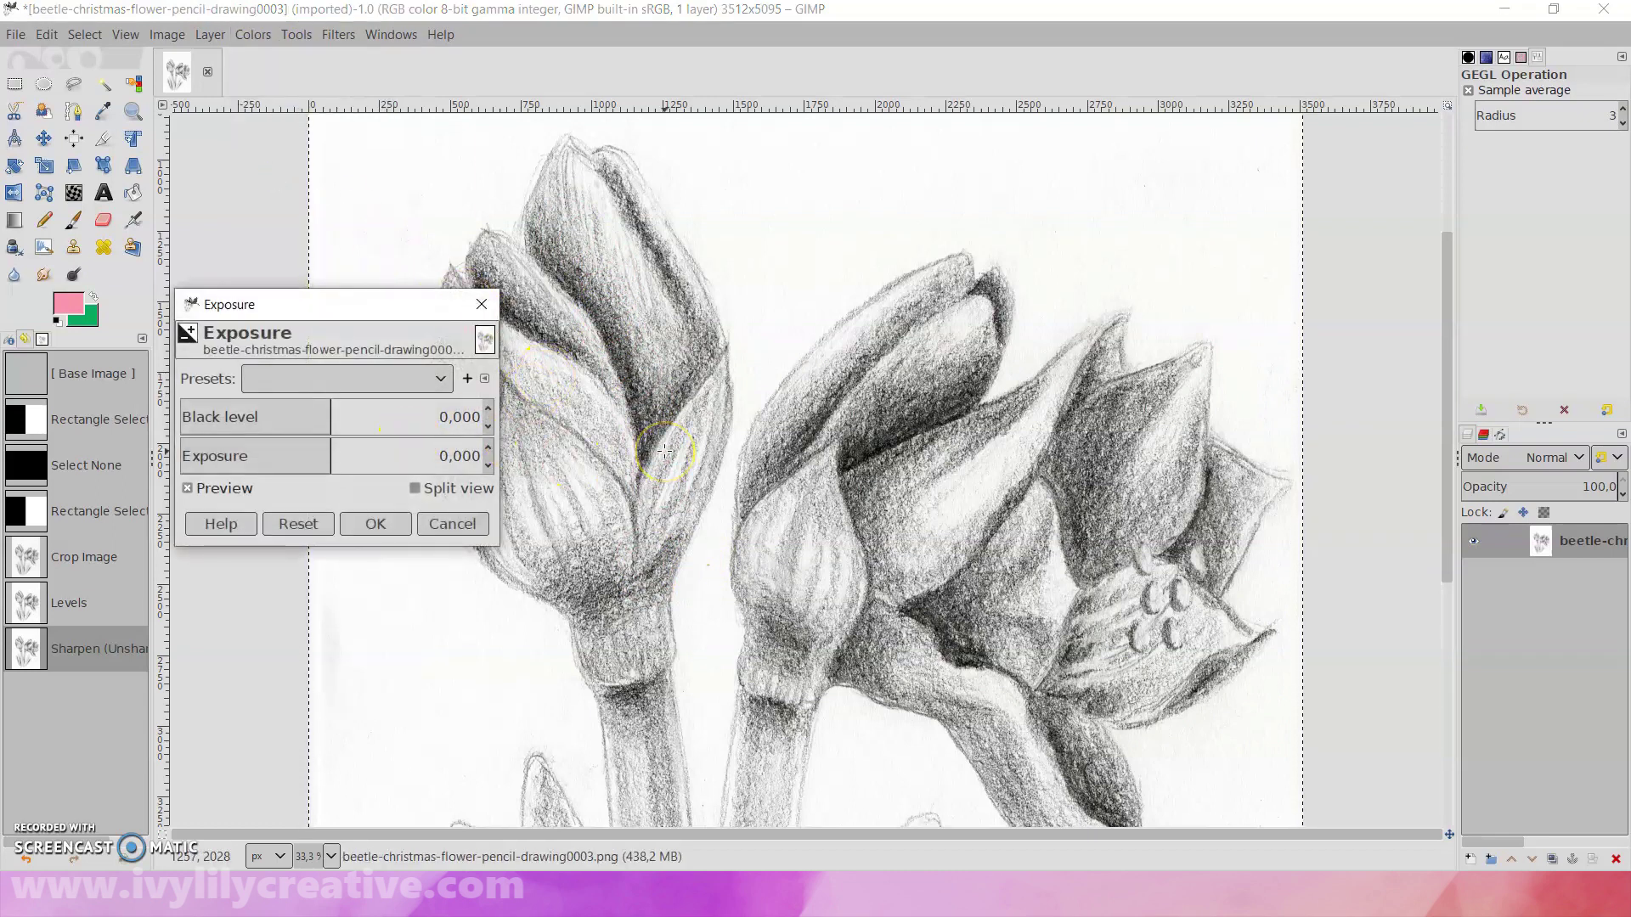
pyautogui.click(1288, 248)
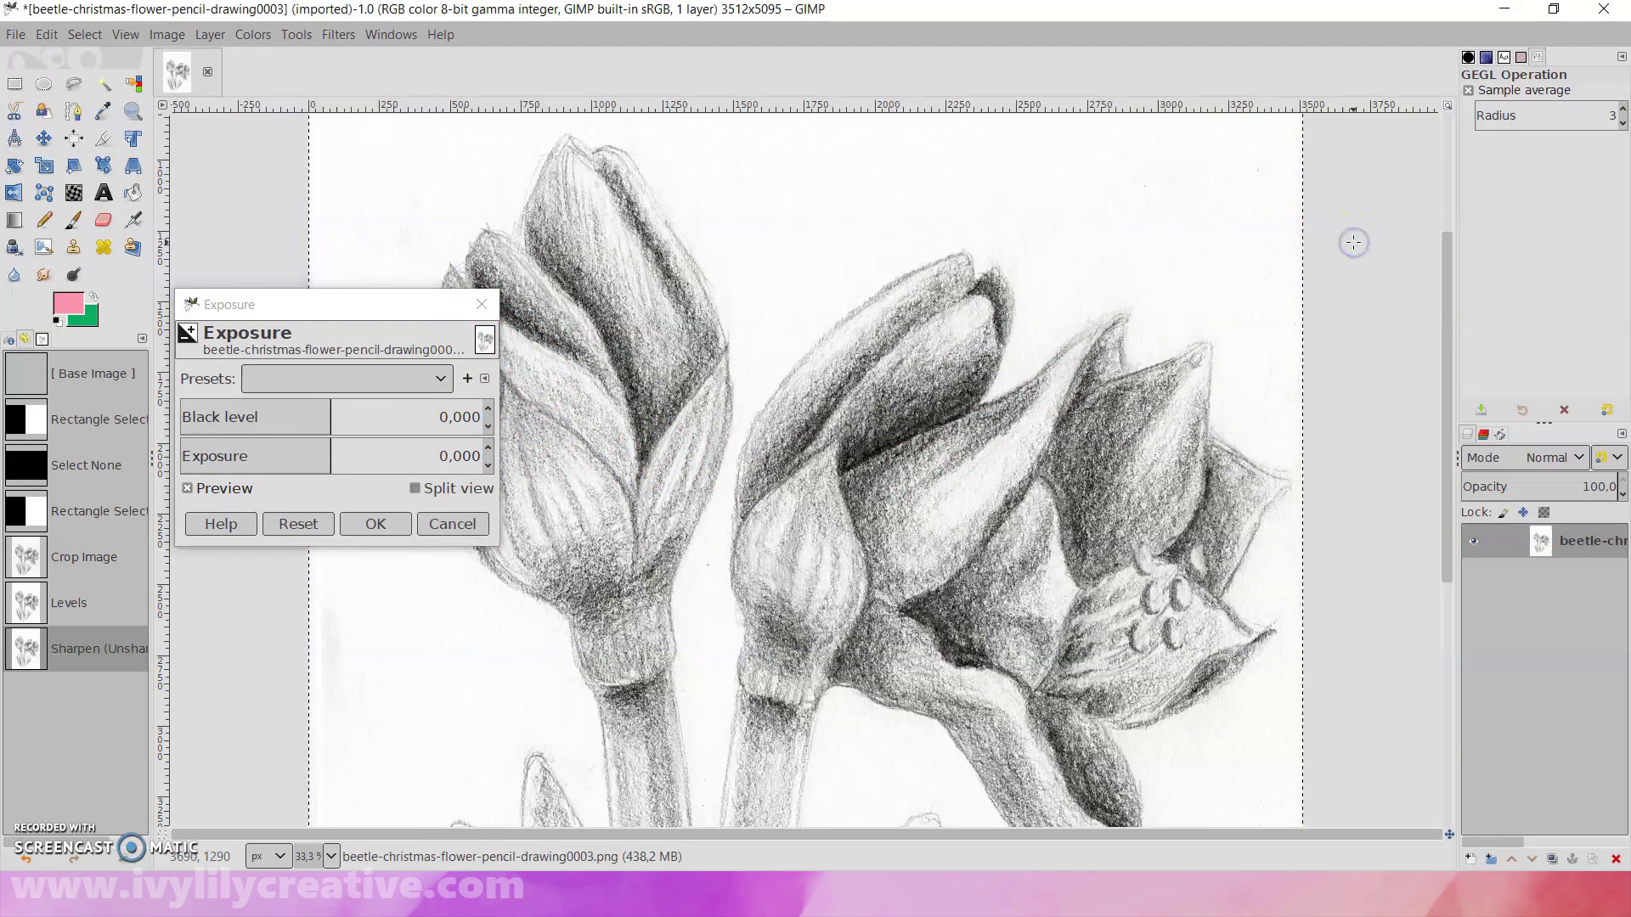
pyautogui.press('-')
pyautogui.press('-')
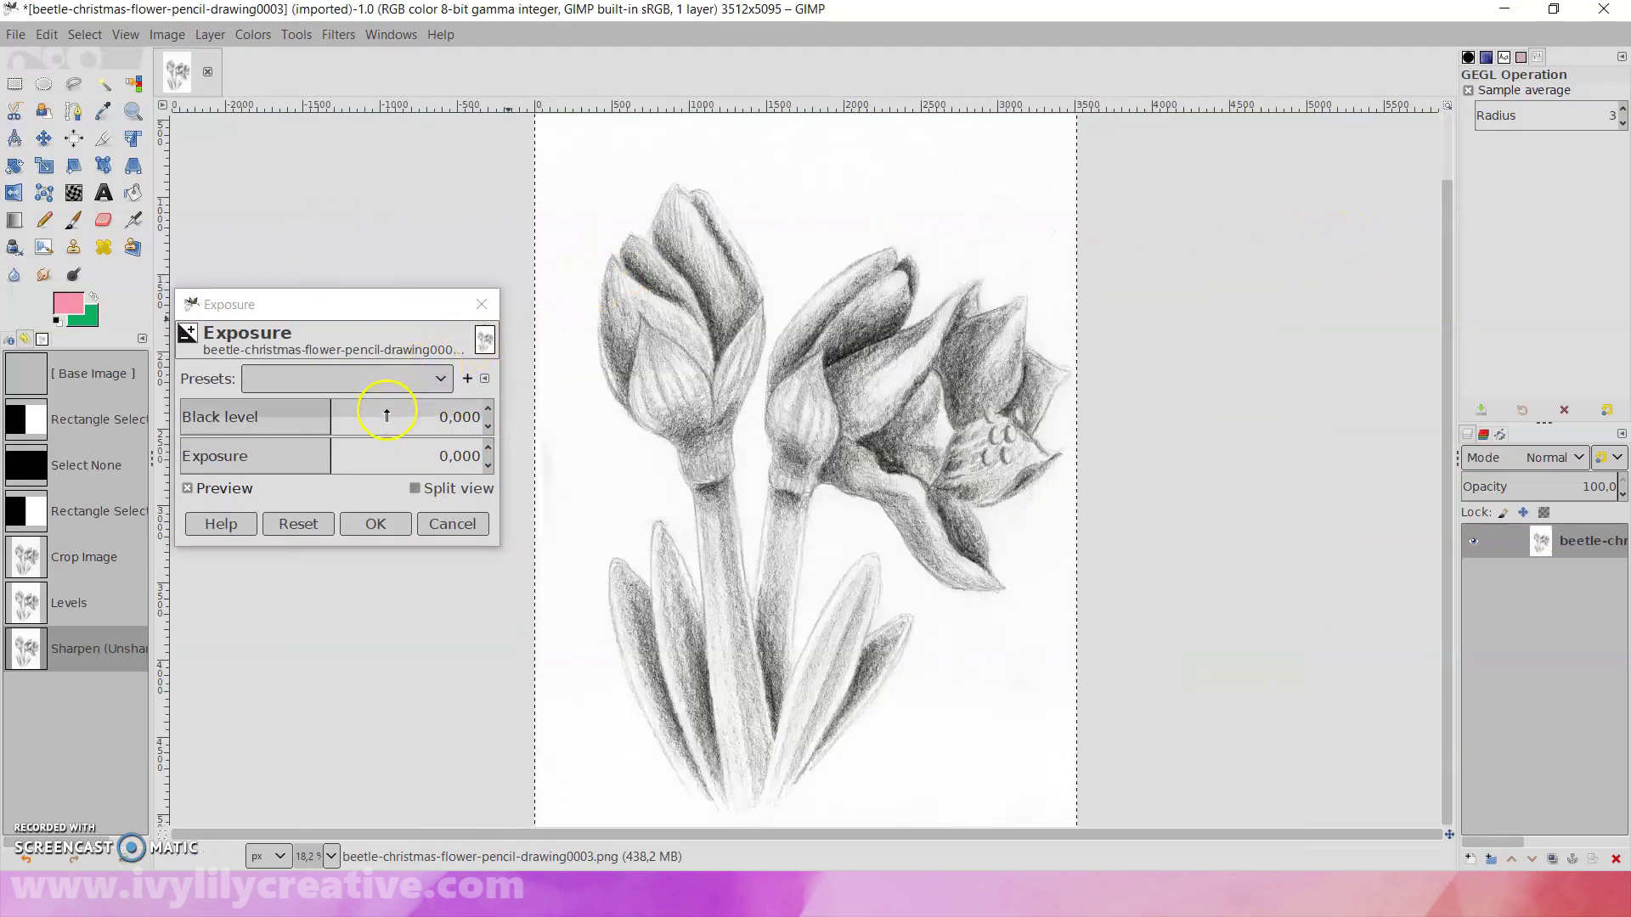
pyautogui.click(417, 490)
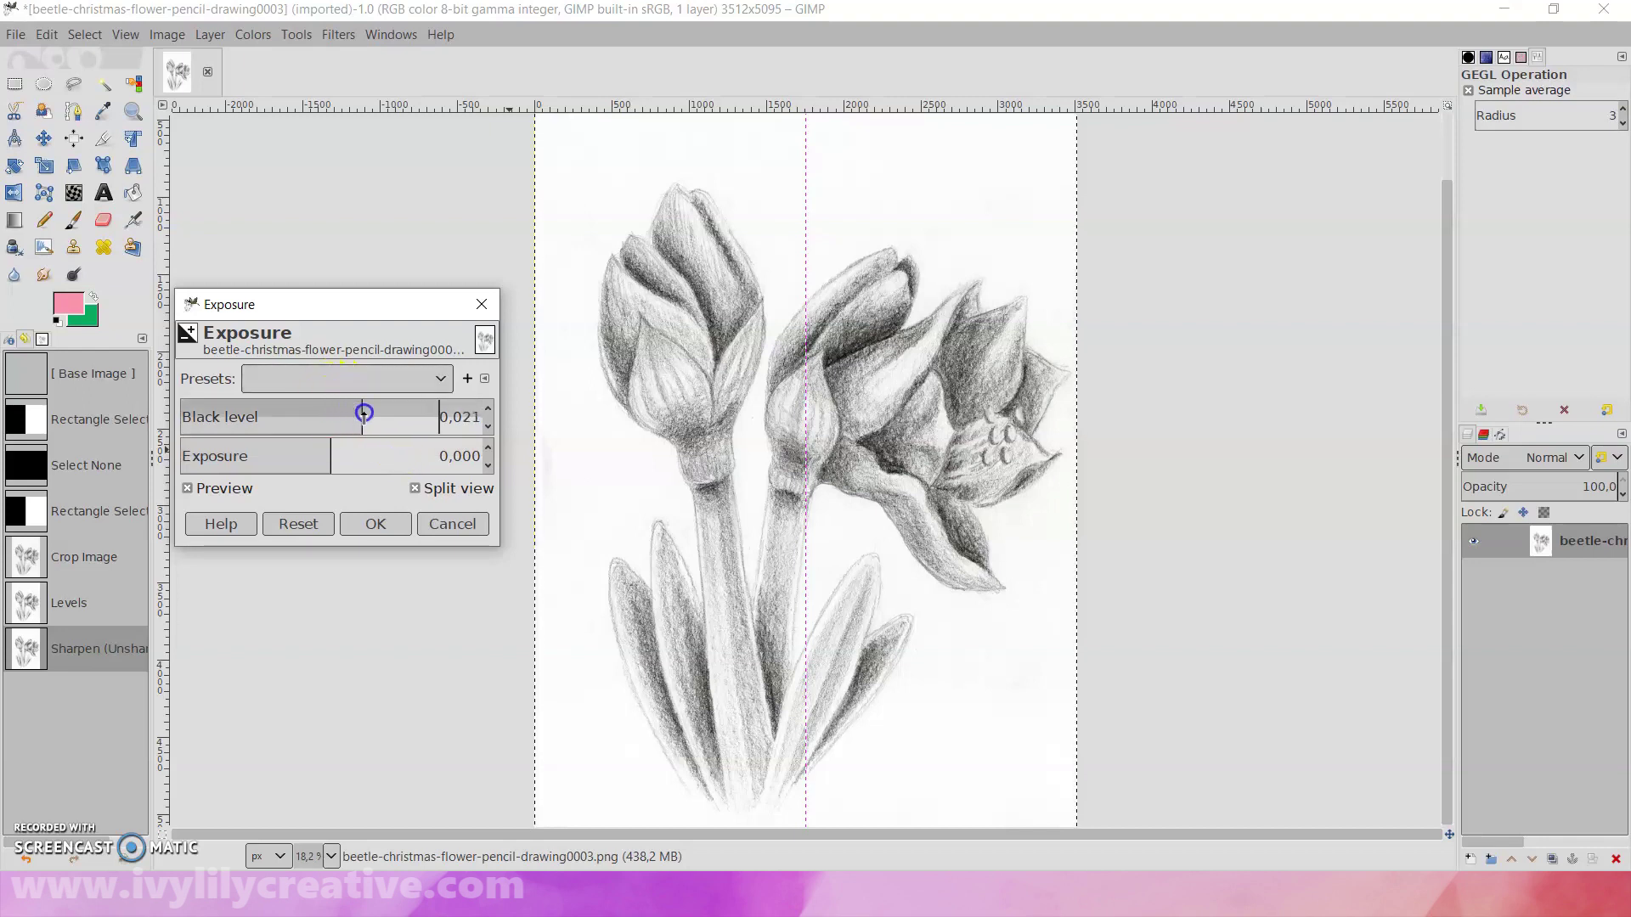
pyautogui.moveTo(391, 415)
pyautogui.mouseDown()
pyautogui.moveTo(498, 424)
pyautogui.moveTo(456, 431)
pyautogui.mouseUp()
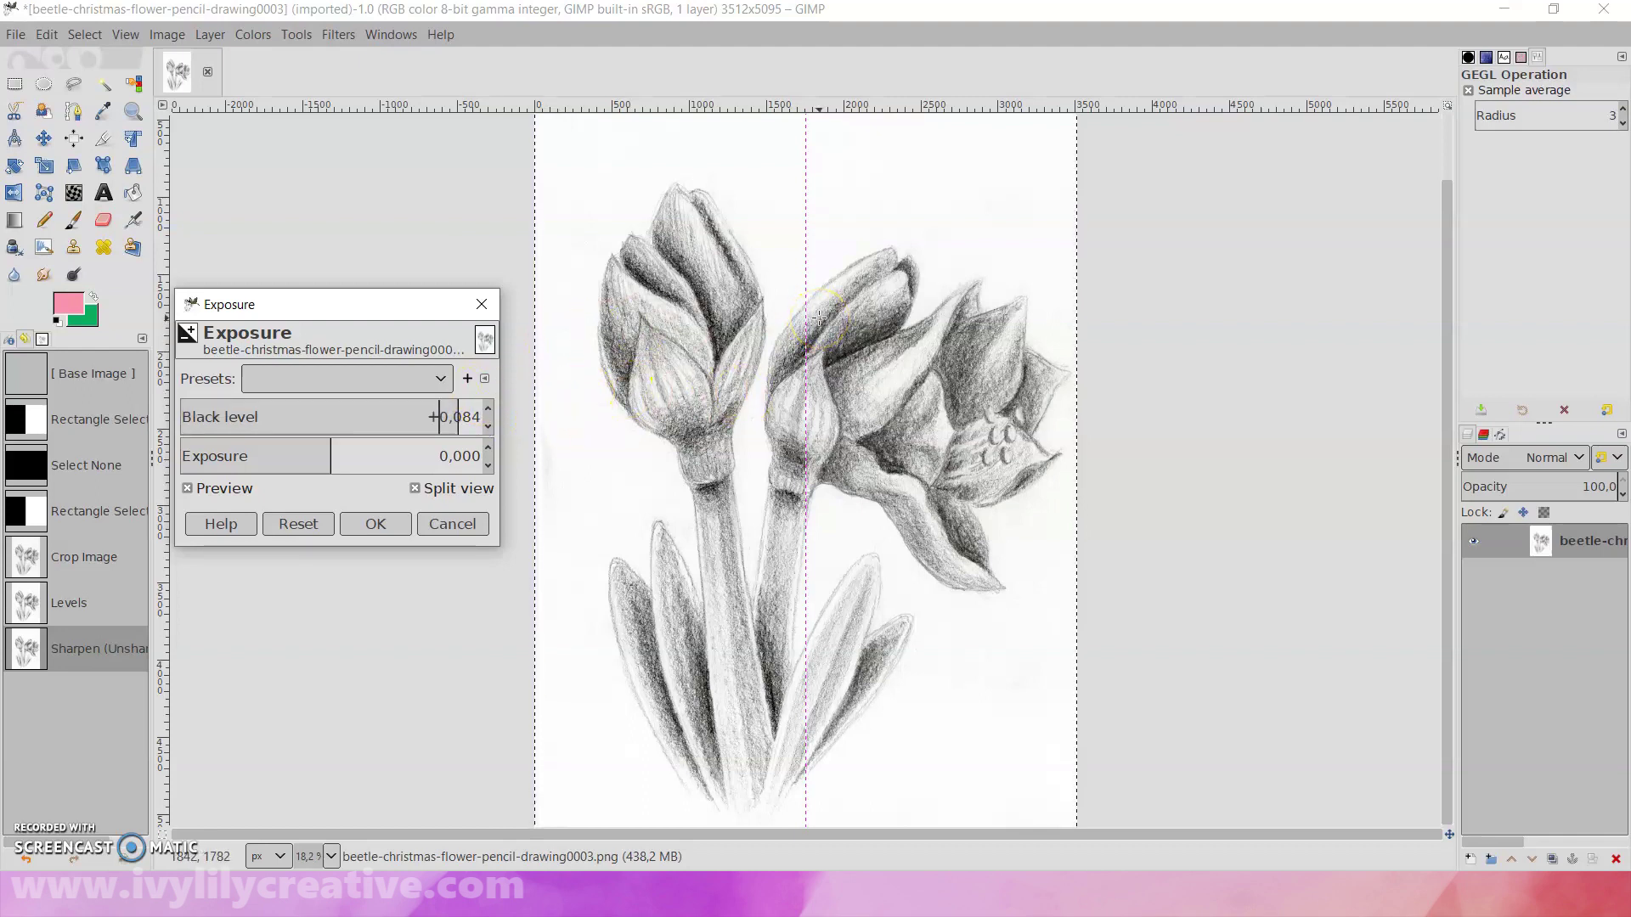
pyautogui.click(983, 309)
pyautogui.scroll(2, 1032, 282)
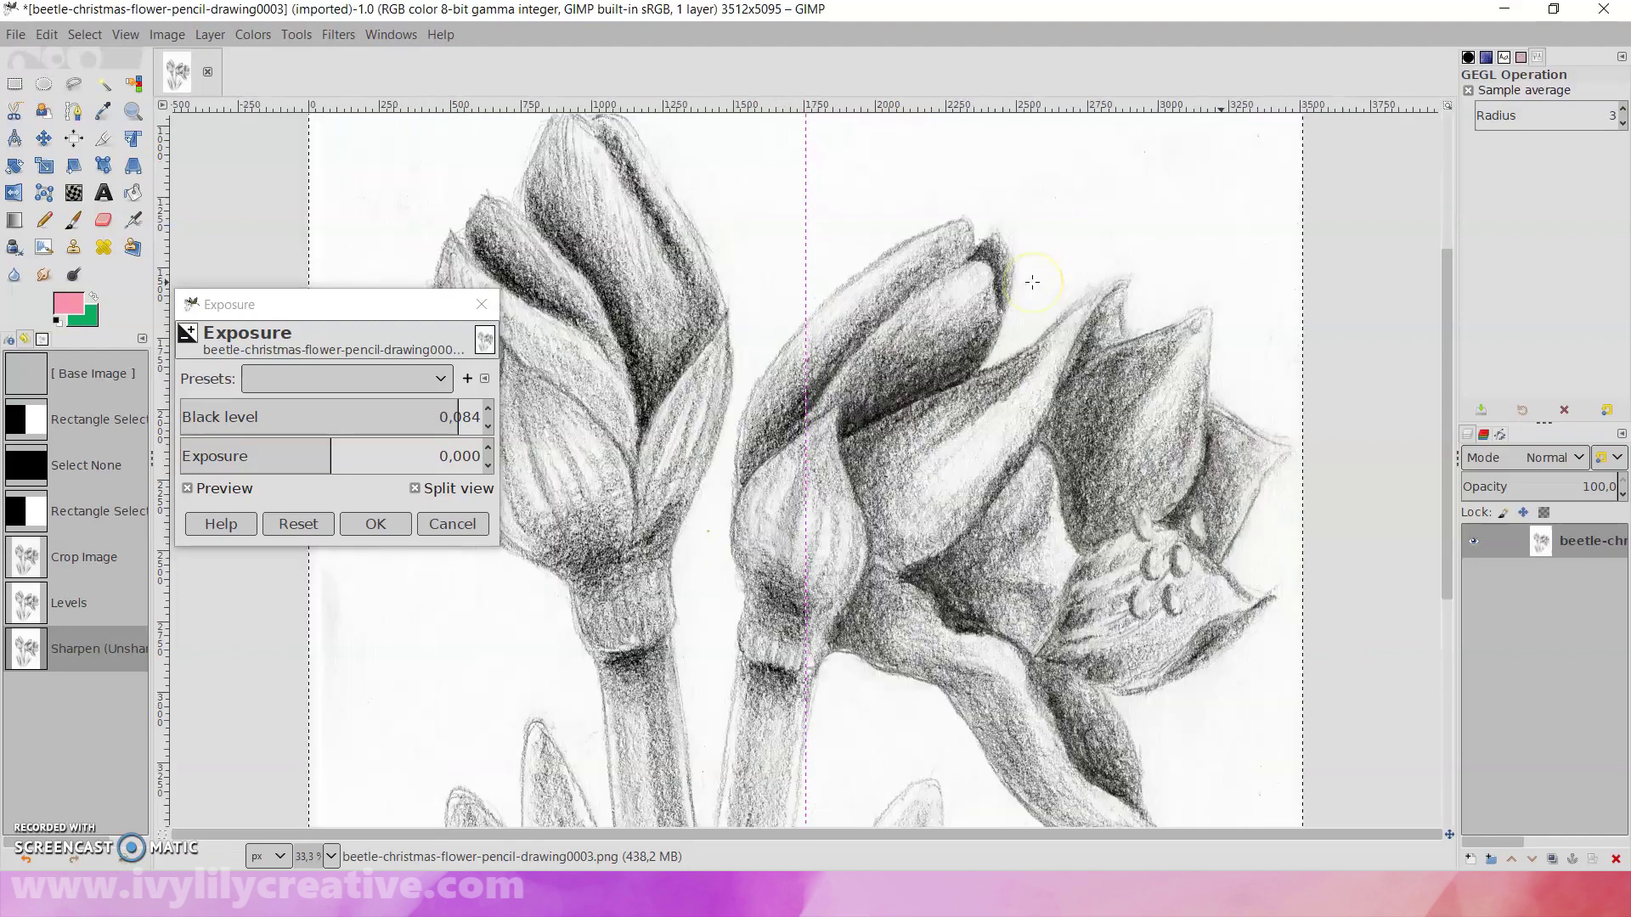
pyautogui.scroll(1, 1032, 282)
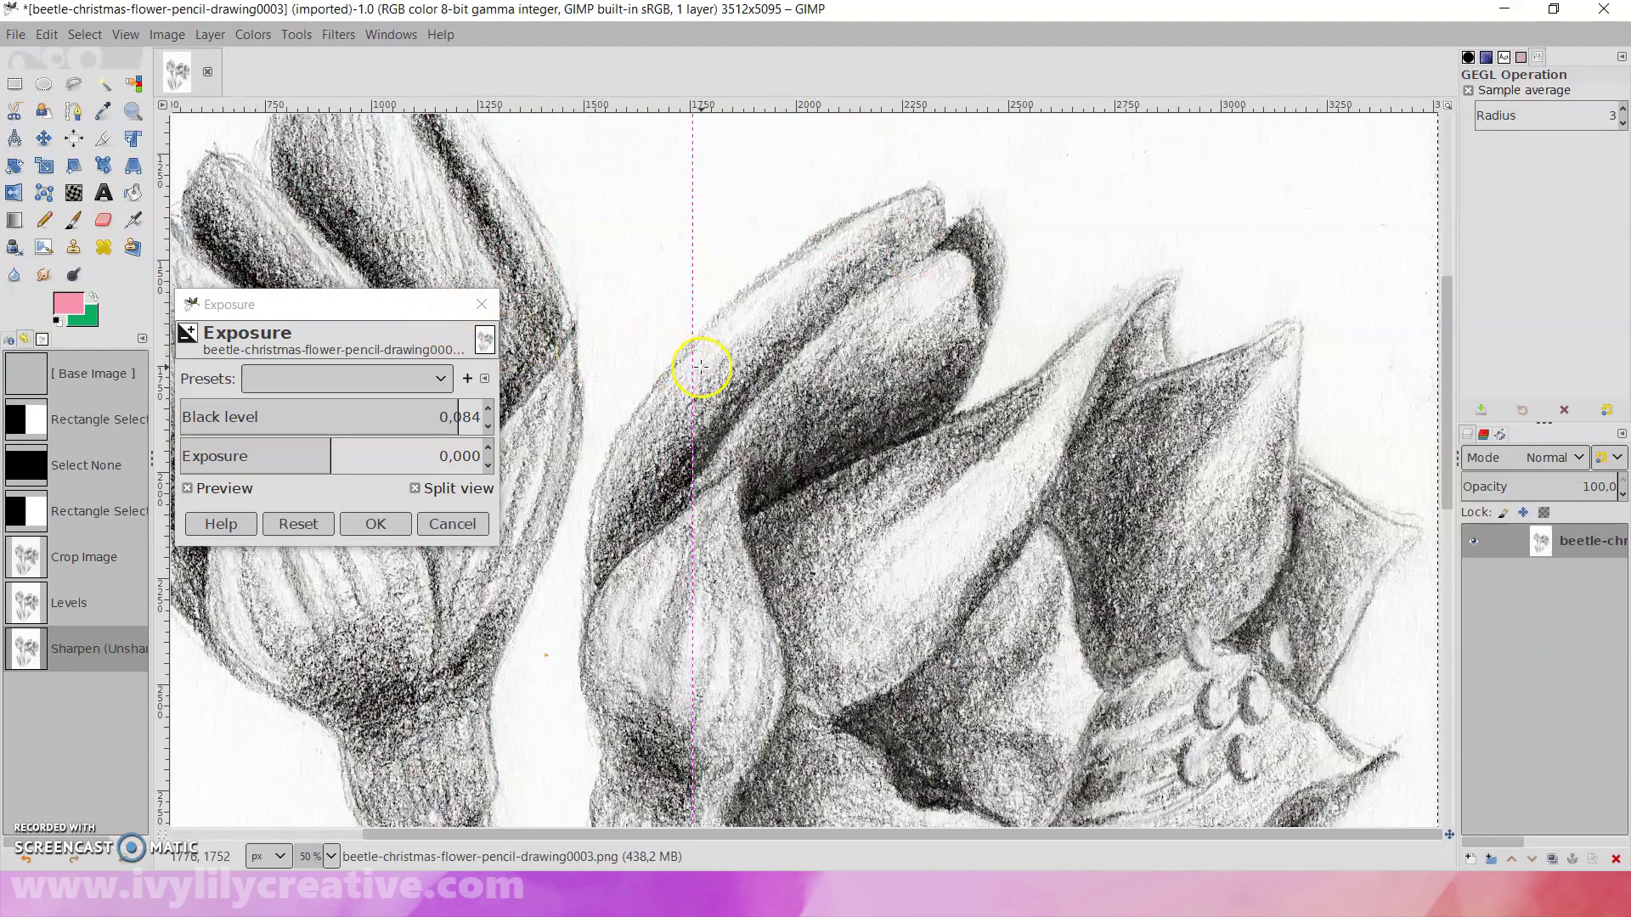
pyautogui.moveTo(700, 368)
pyautogui.mouseDown()
pyautogui.moveTo(1424, 419)
pyautogui.moveTo(898, 422)
pyautogui.mouseUp()
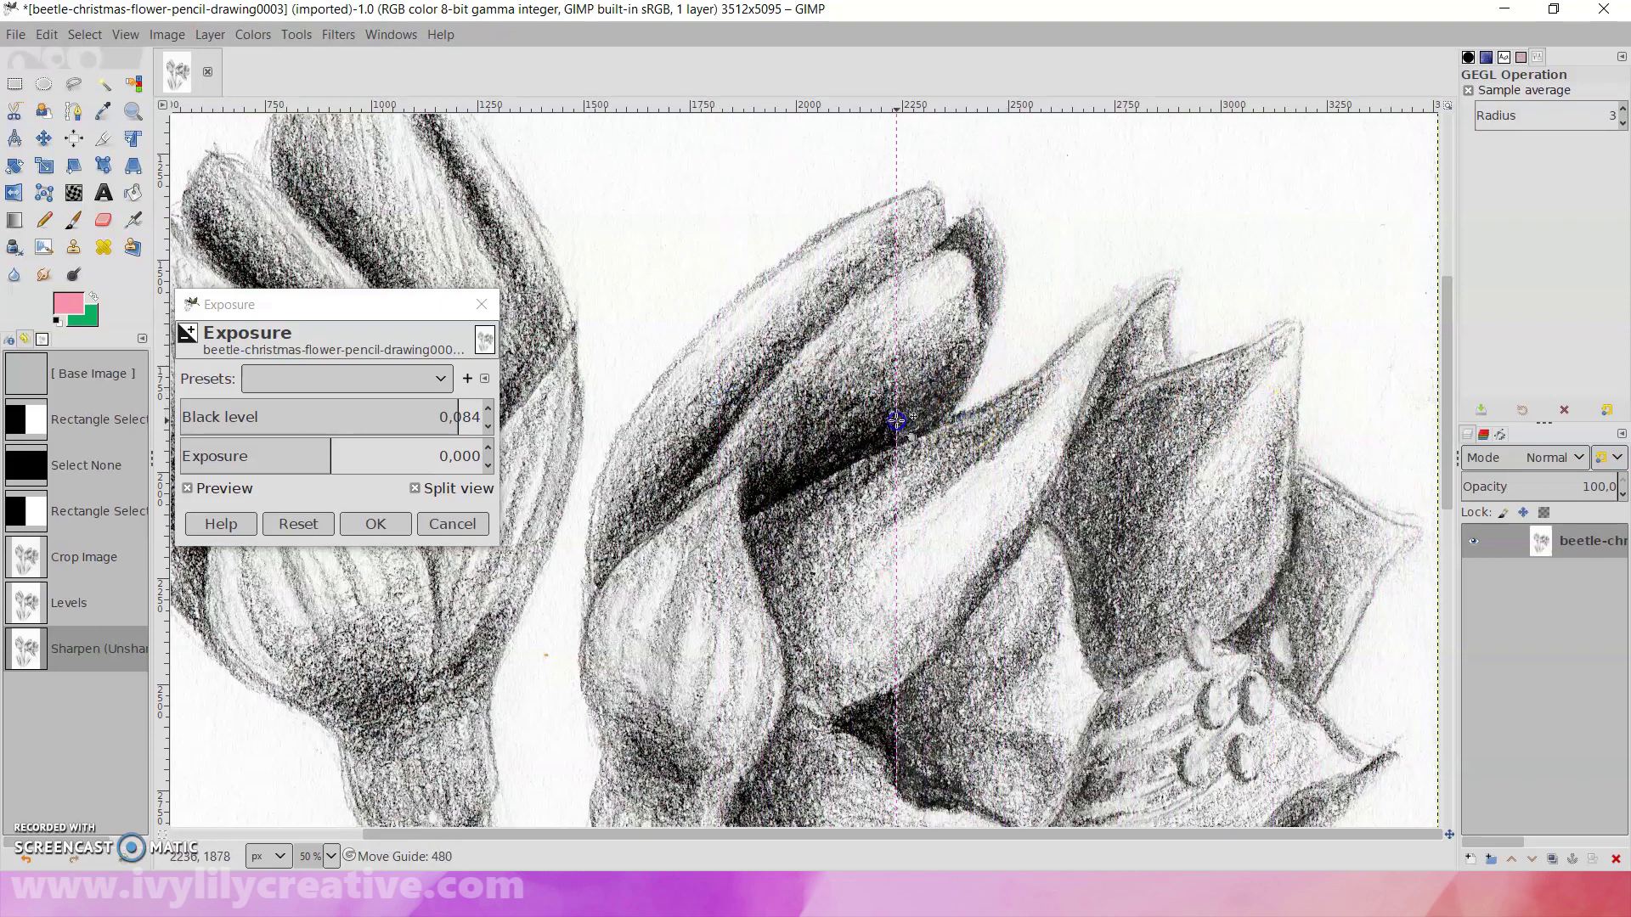
pyautogui.click(393, 524)
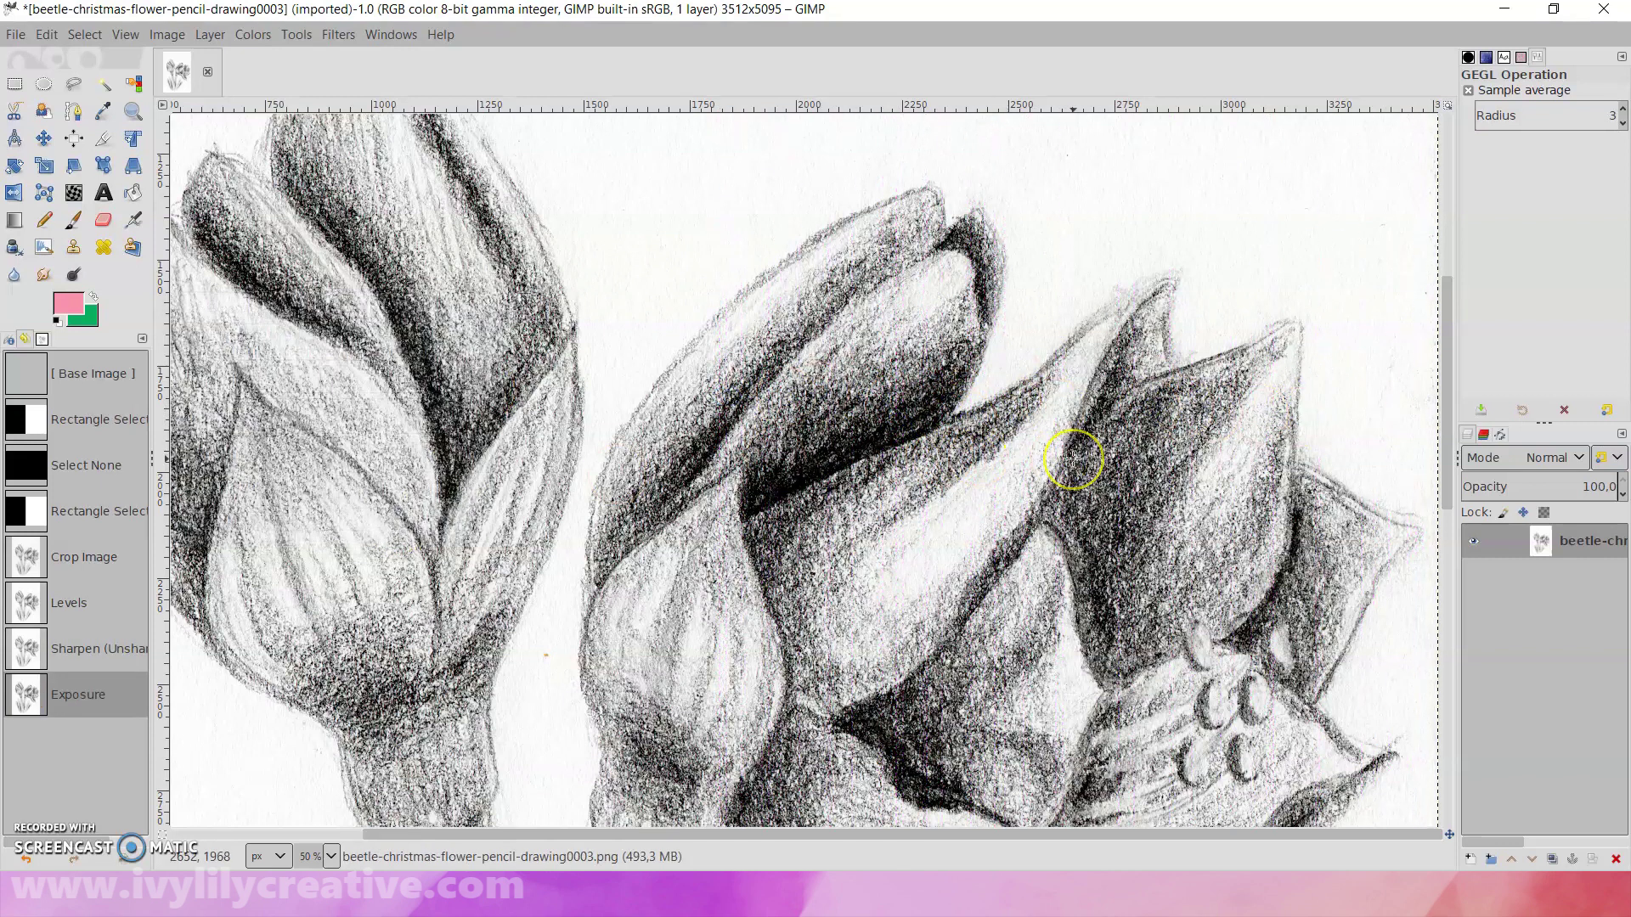
pyautogui.press('-')
pyautogui.press('-')
# - Add an alpha channel to the layer and draw a rectangle selection over the drawing
pyautogui.click(243, 35)
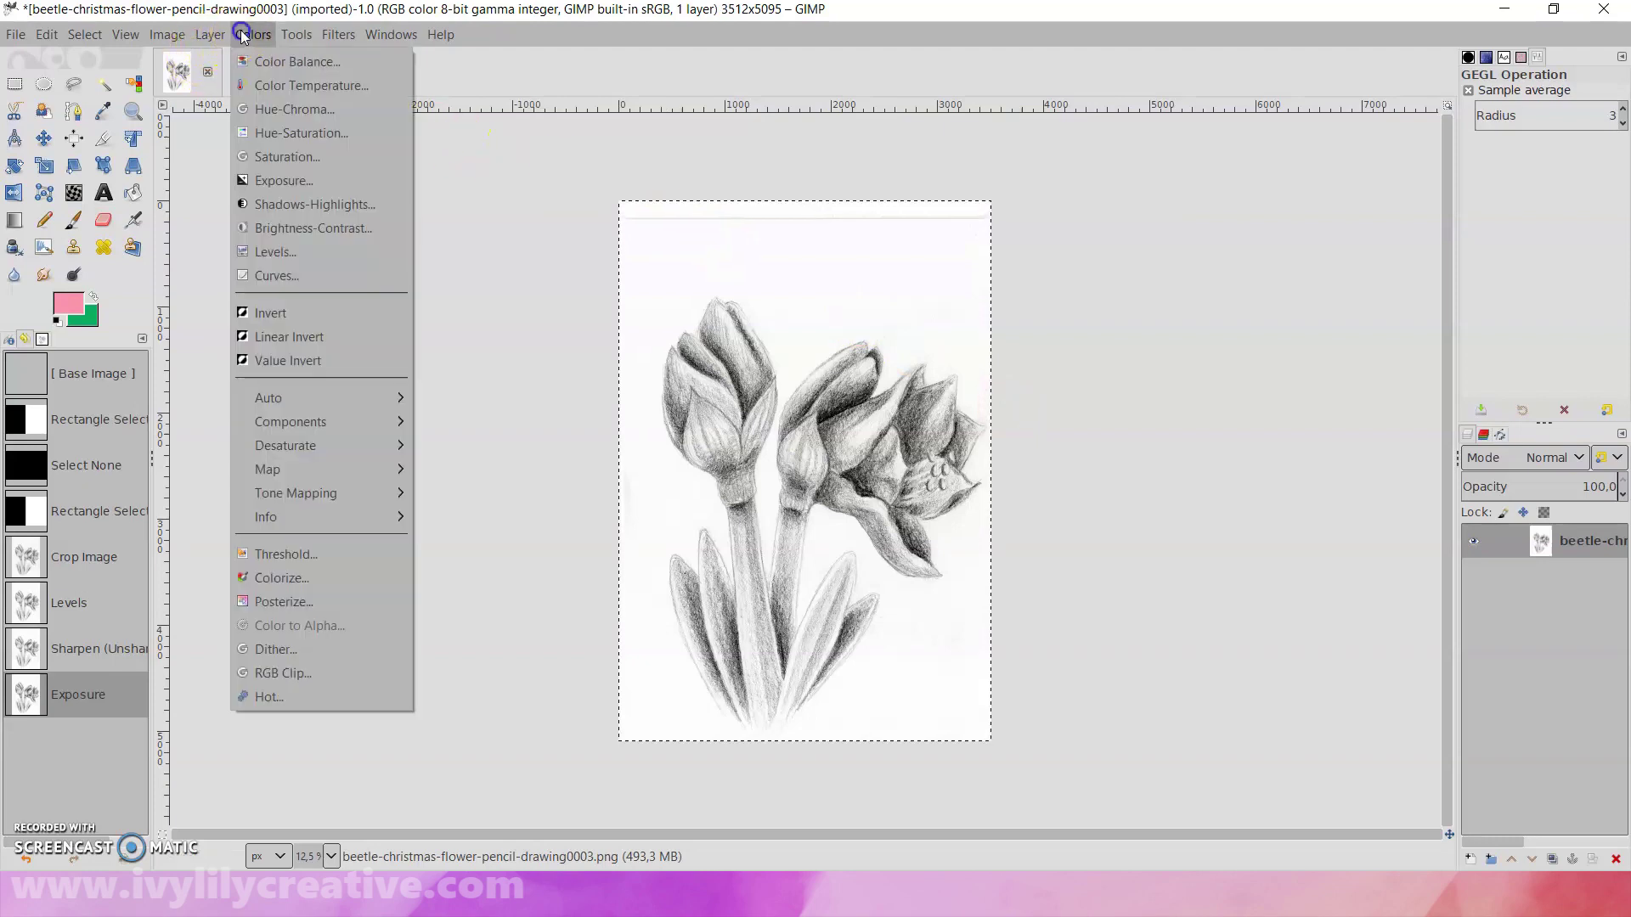
pyautogui.moveTo(252, 289)
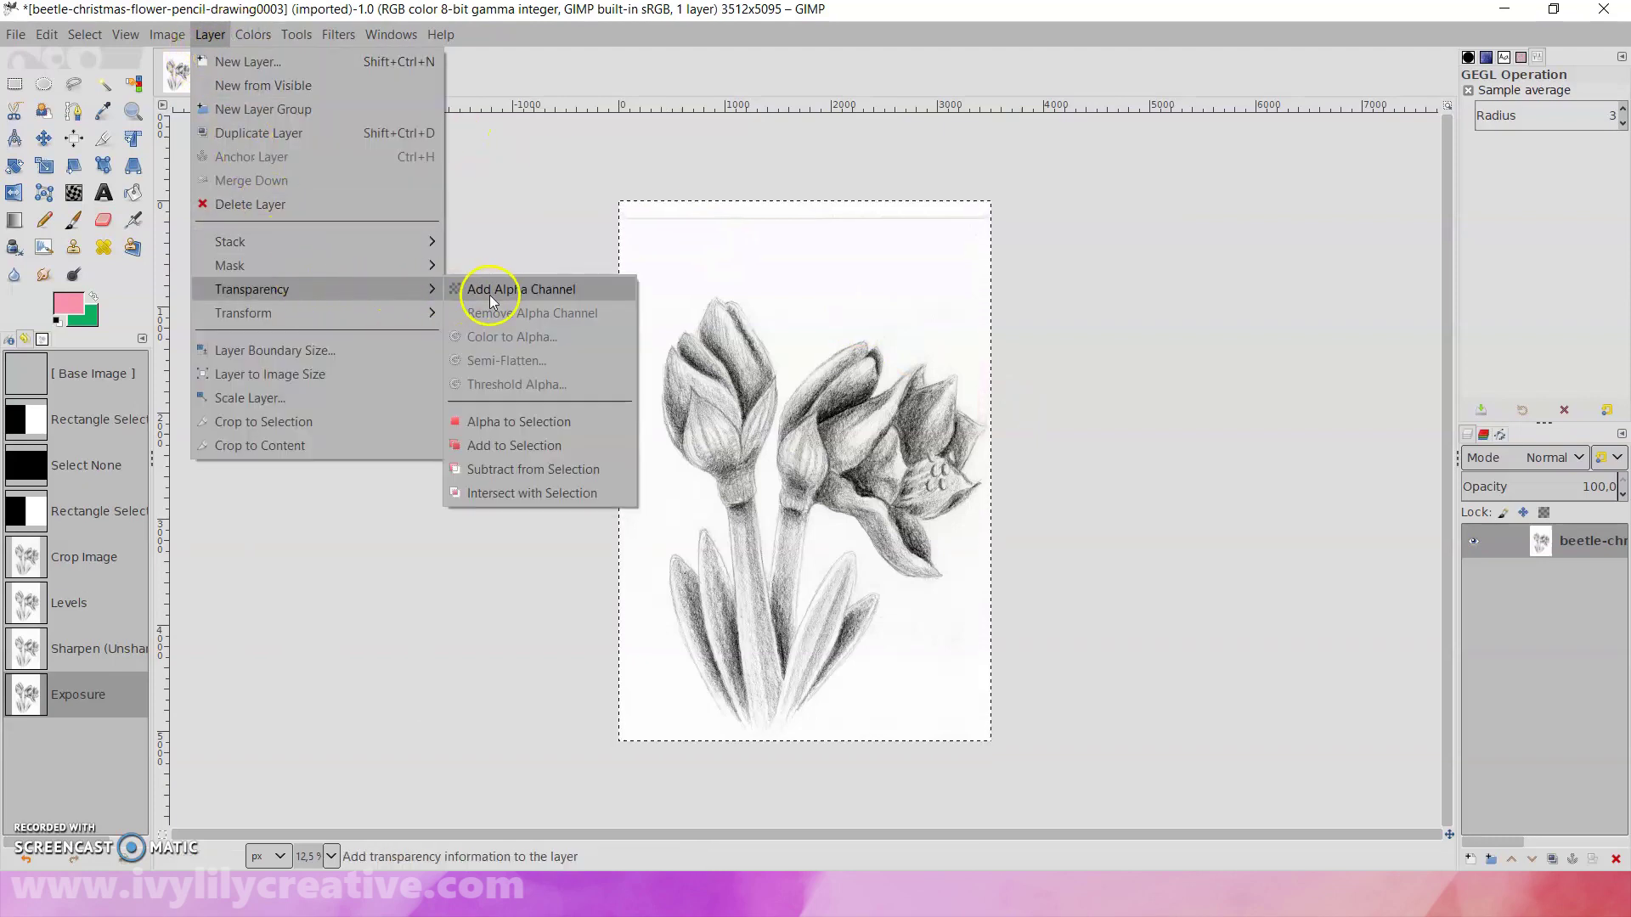
pyautogui.click(491, 293)
pyautogui.press('r')
pyautogui.moveTo(590, 271); pyautogui.dragTo(1076, 753)
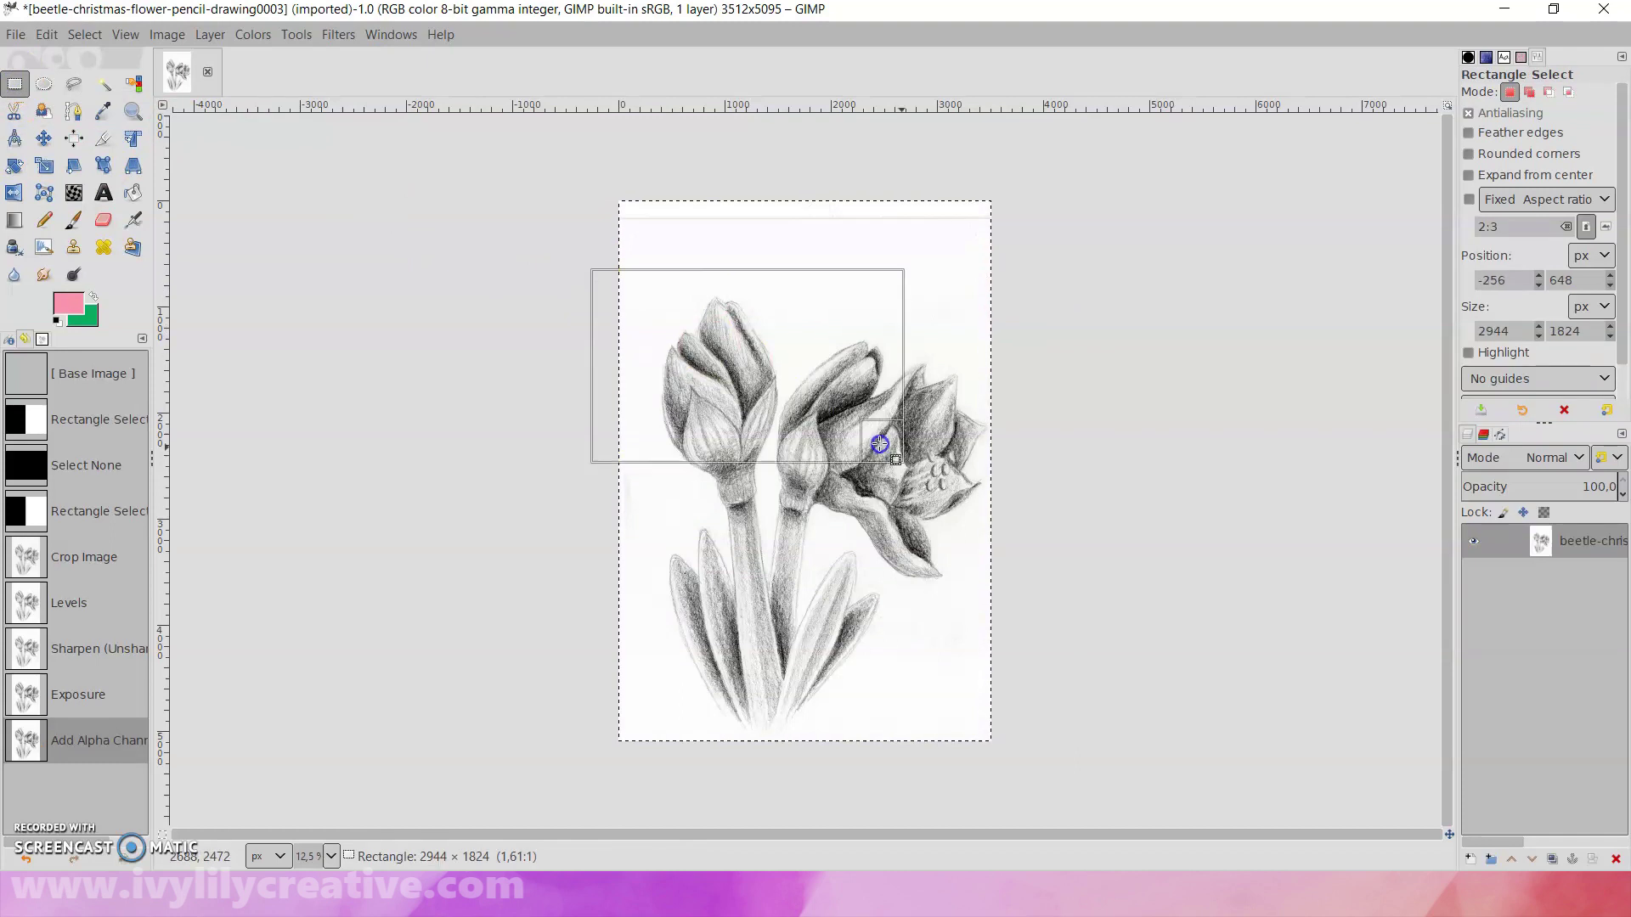
# - Crop to the selection, then redraw a tighter selection and crop again to 3200 x 4447
pyautogui.click(166, 35)
pyautogui.click(221, 343)
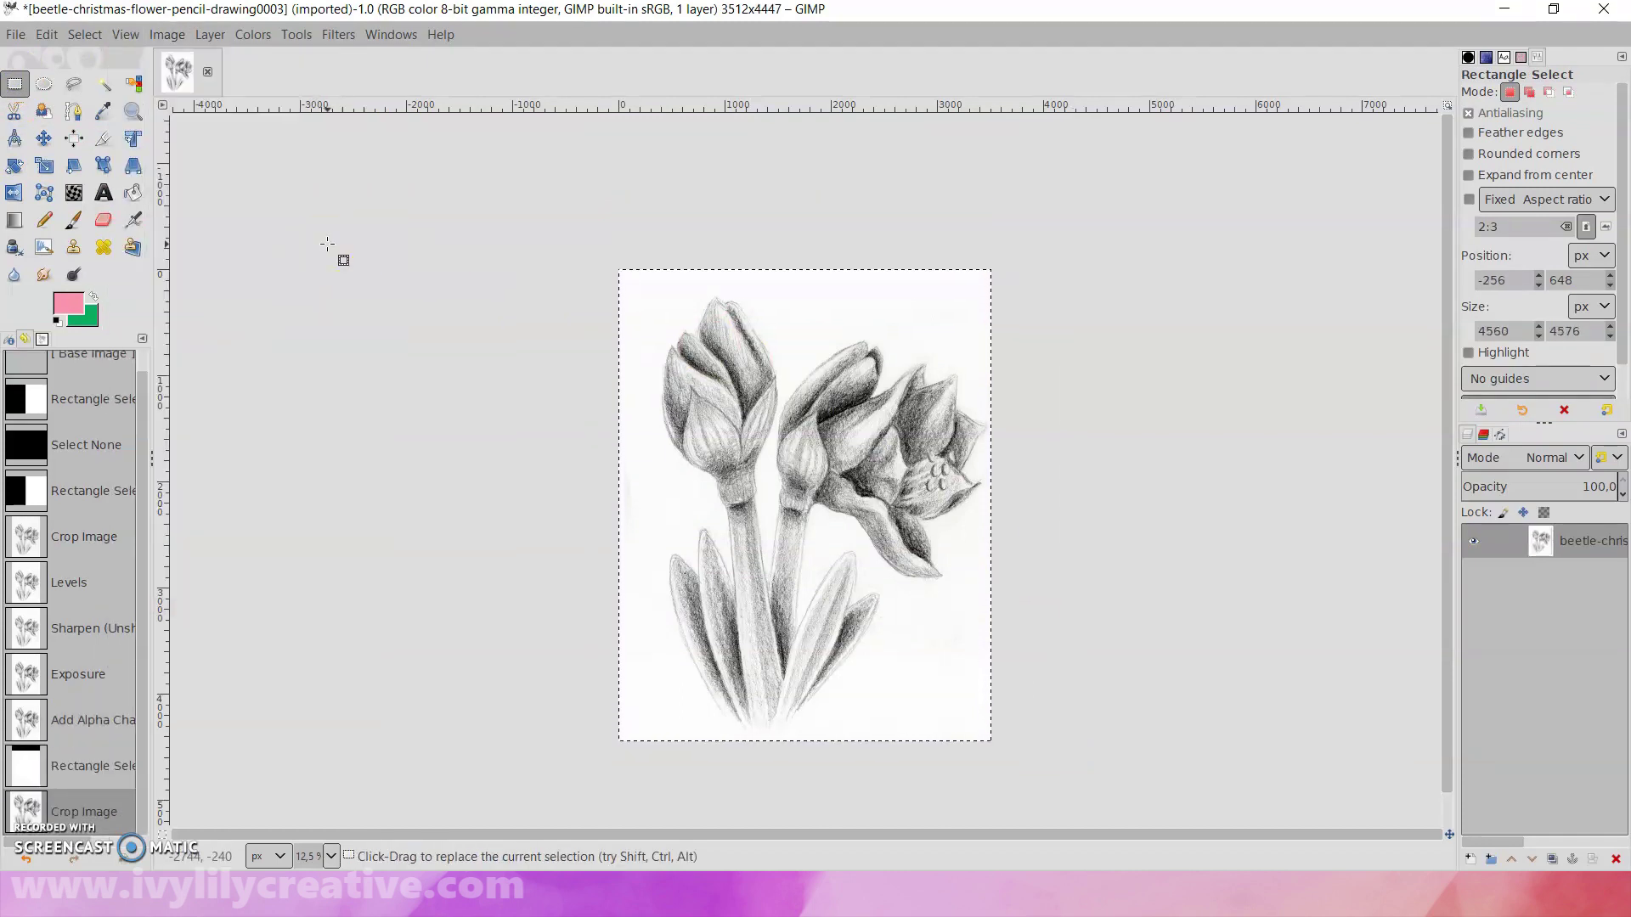
pyautogui.moveTo(637, 247); pyautogui.dragTo(1057, 784)
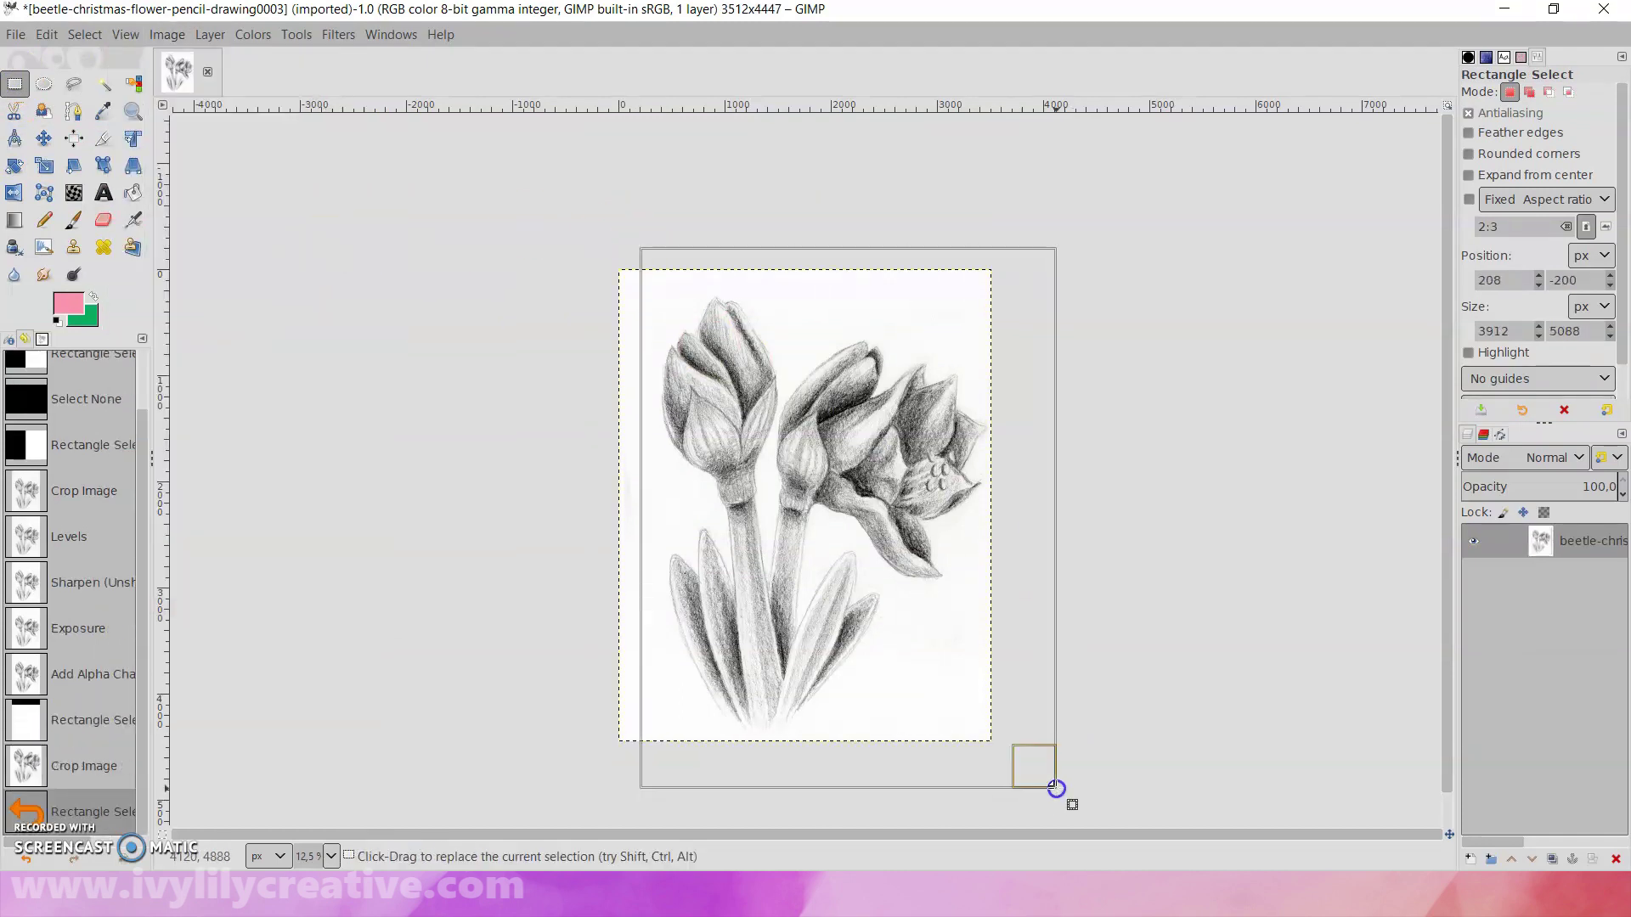
pyautogui.click(649, 247)
pyautogui.moveTo(648, 248); pyautogui.dragTo(1007, 764)
pyautogui.click(167, 34)
pyautogui.click(221, 341)
pyautogui.scroll(2, 1041, 272)
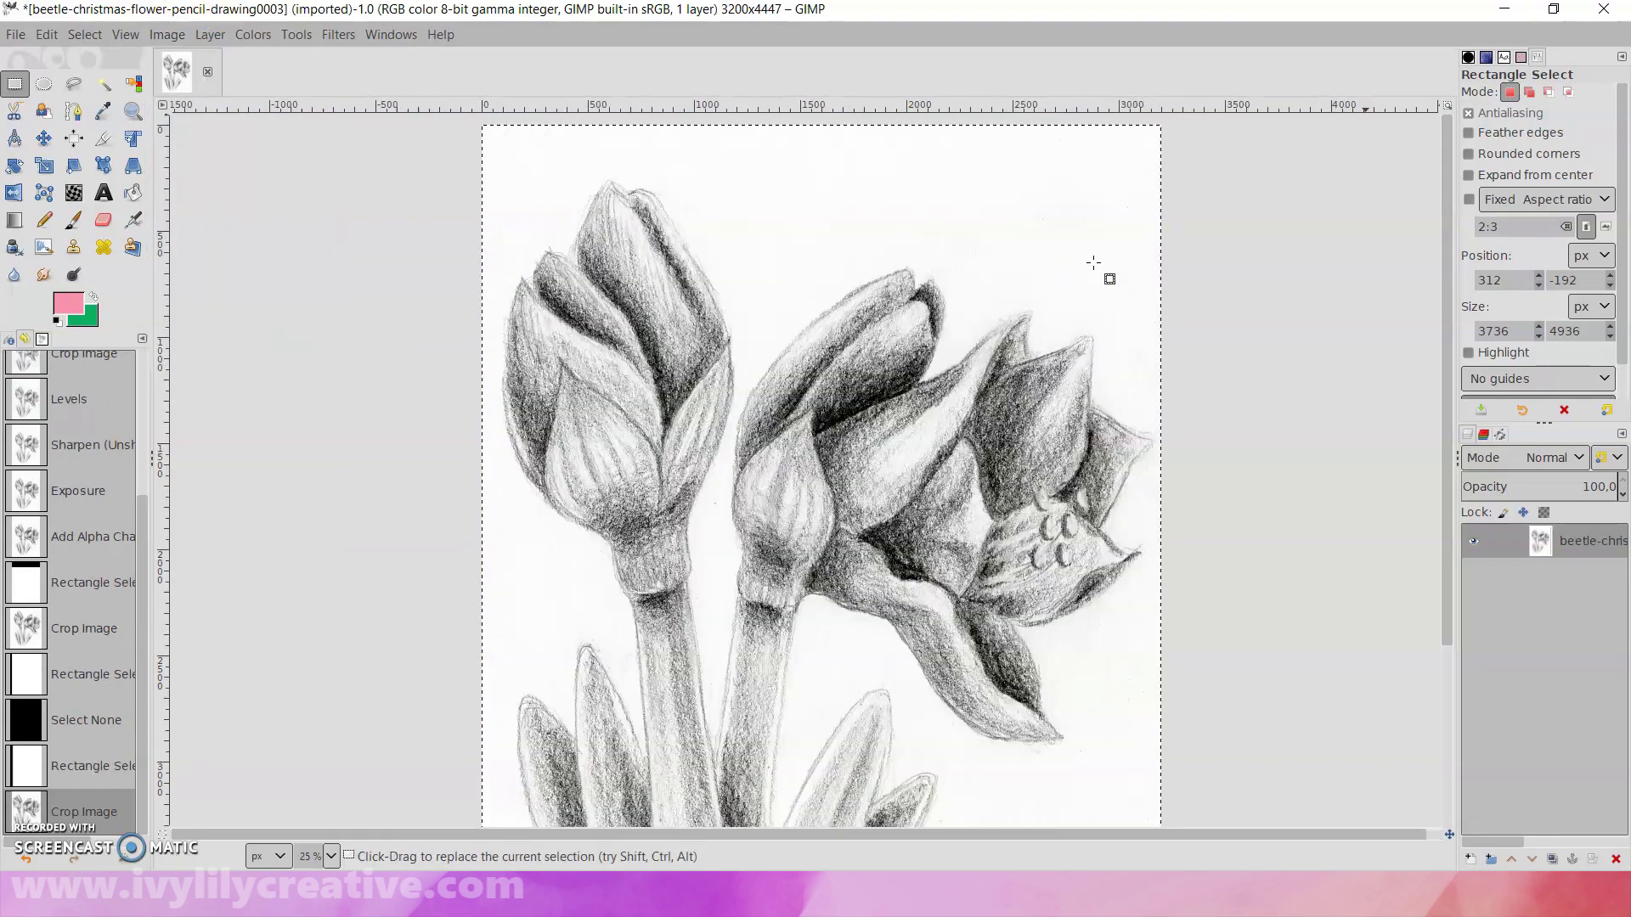
pyautogui.scroll(-1, 1020, 267)
pyautogui.scroll(1, 1005, 271)
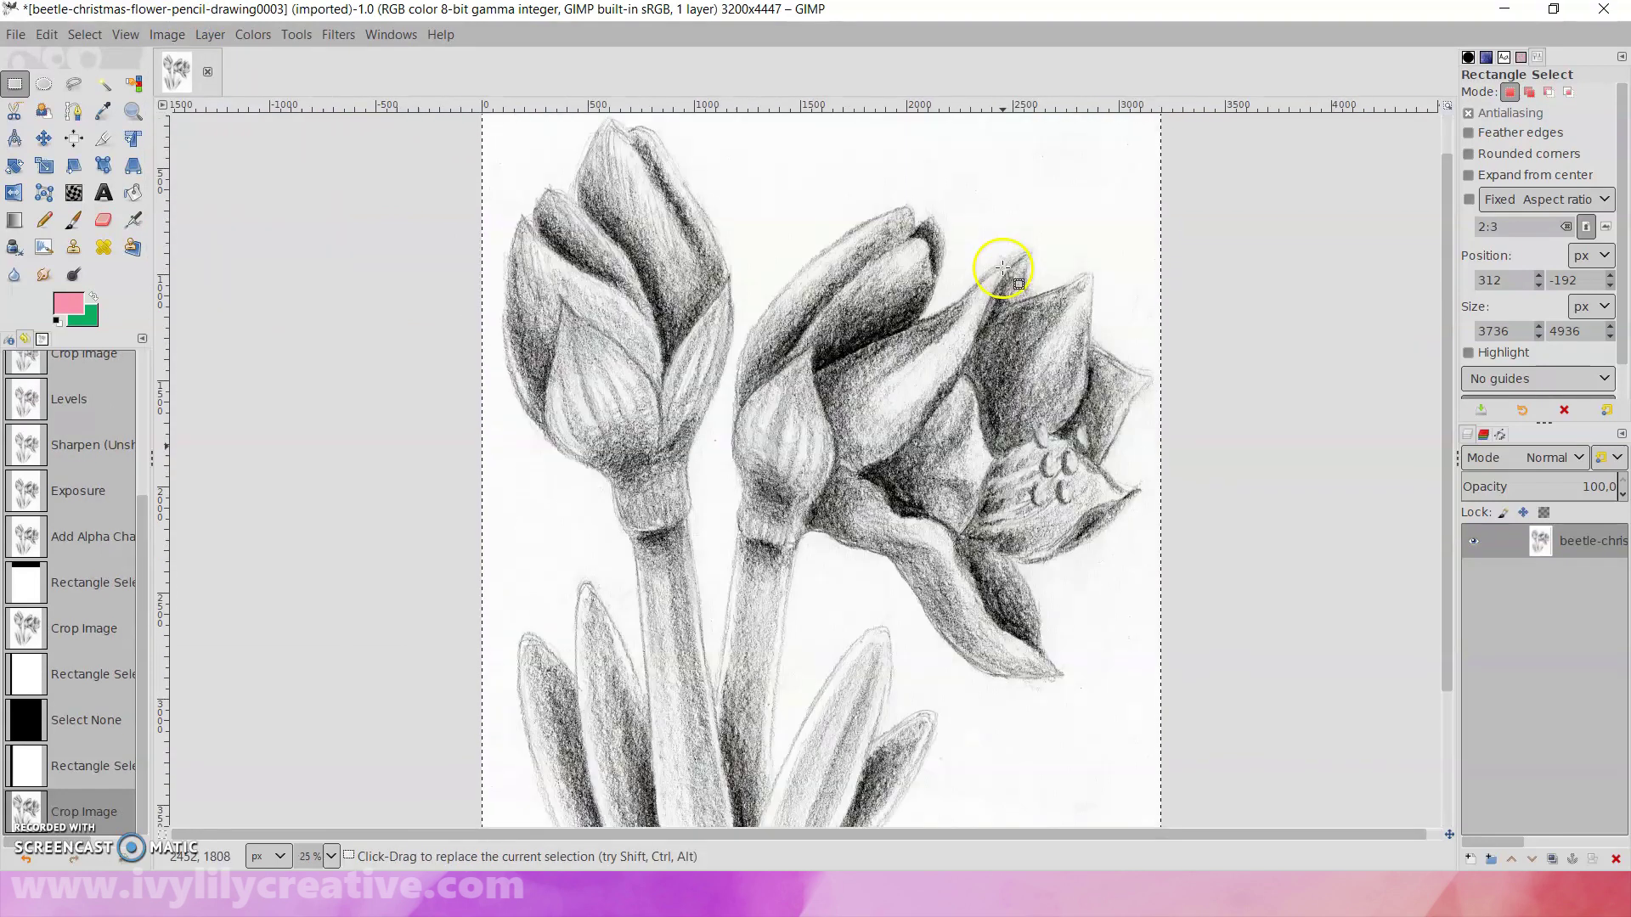
# - Fuzzy-select the white paper background, lowering Threshold to about 5–8
pyautogui.click(110, 89)
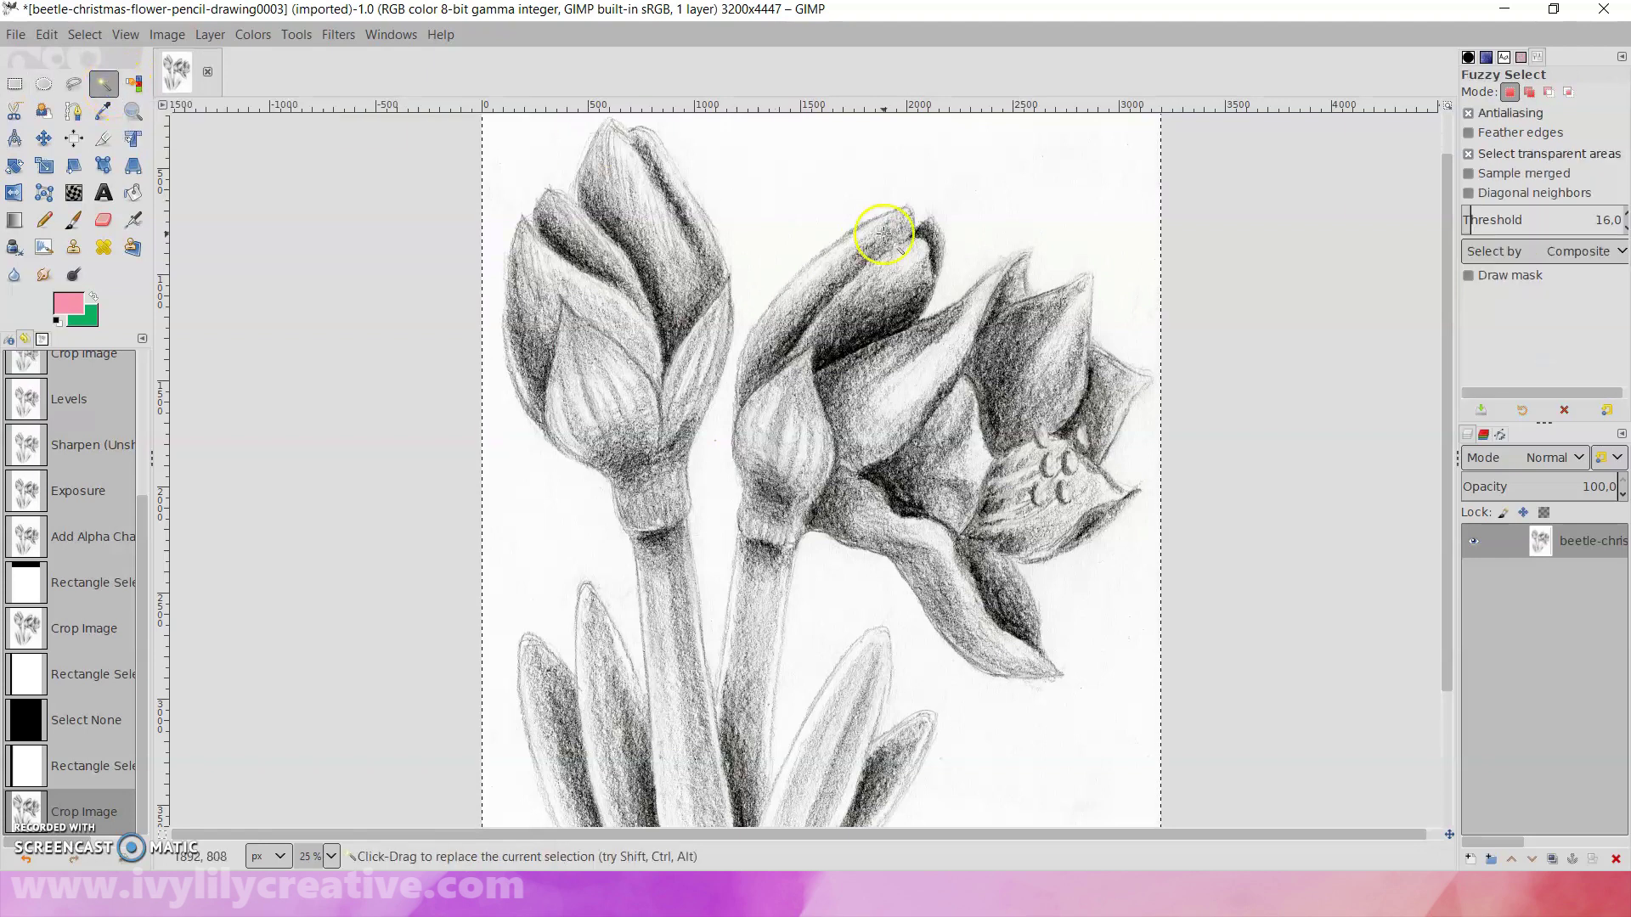
pyautogui.scroll(1, 809, 207)
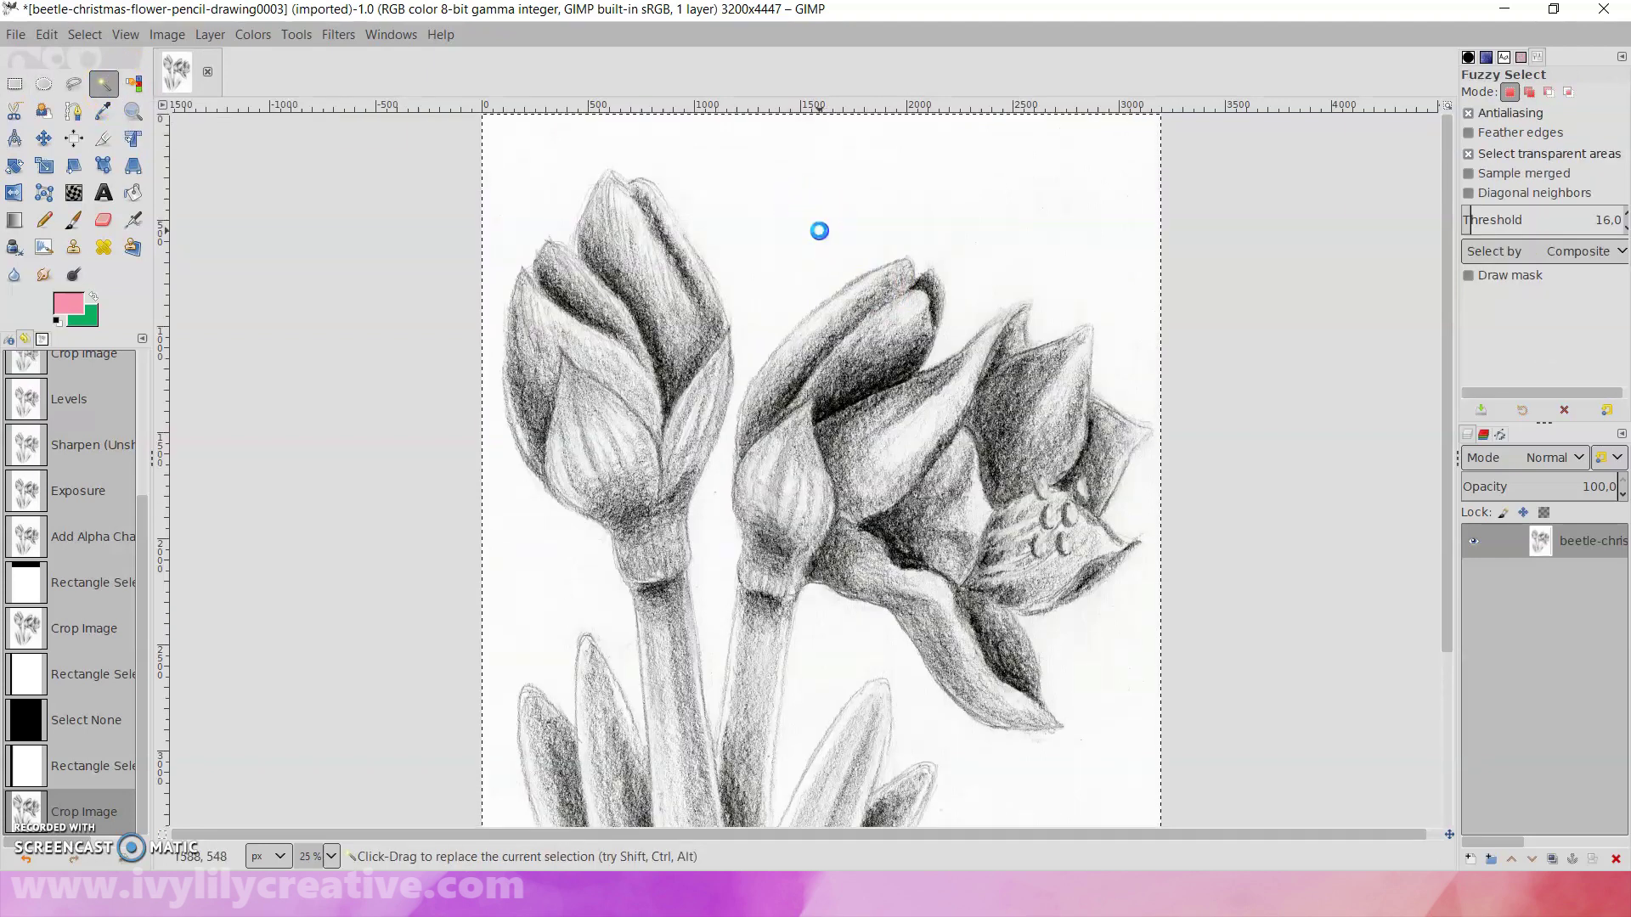
pyautogui.click(820, 231)
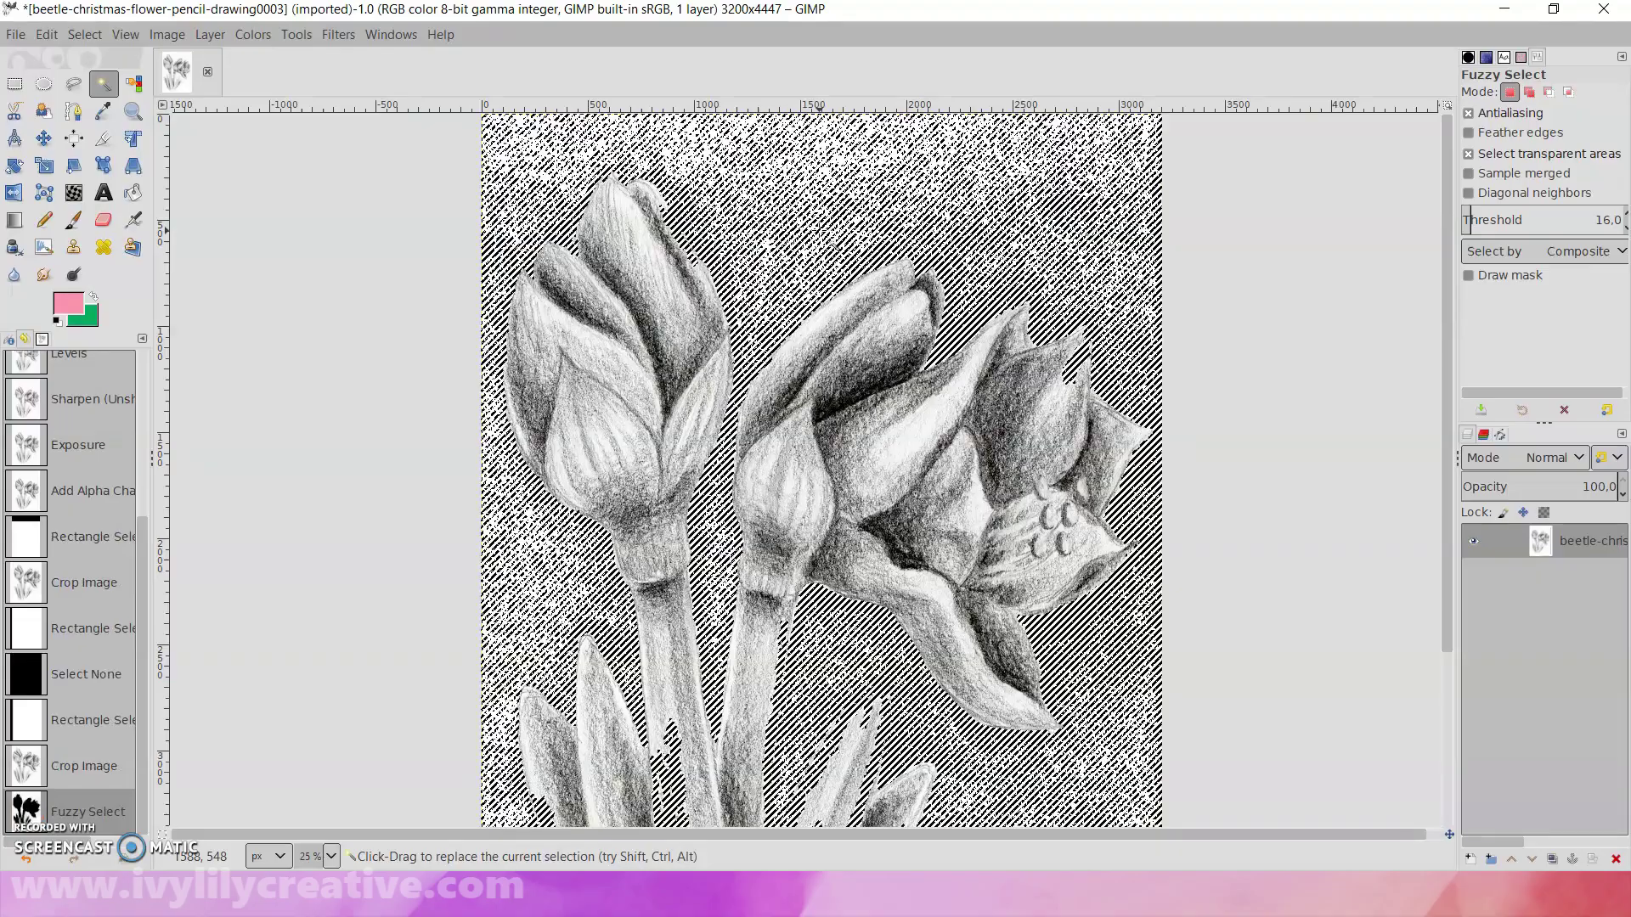
pyautogui.scroll(-3, 837, 256)
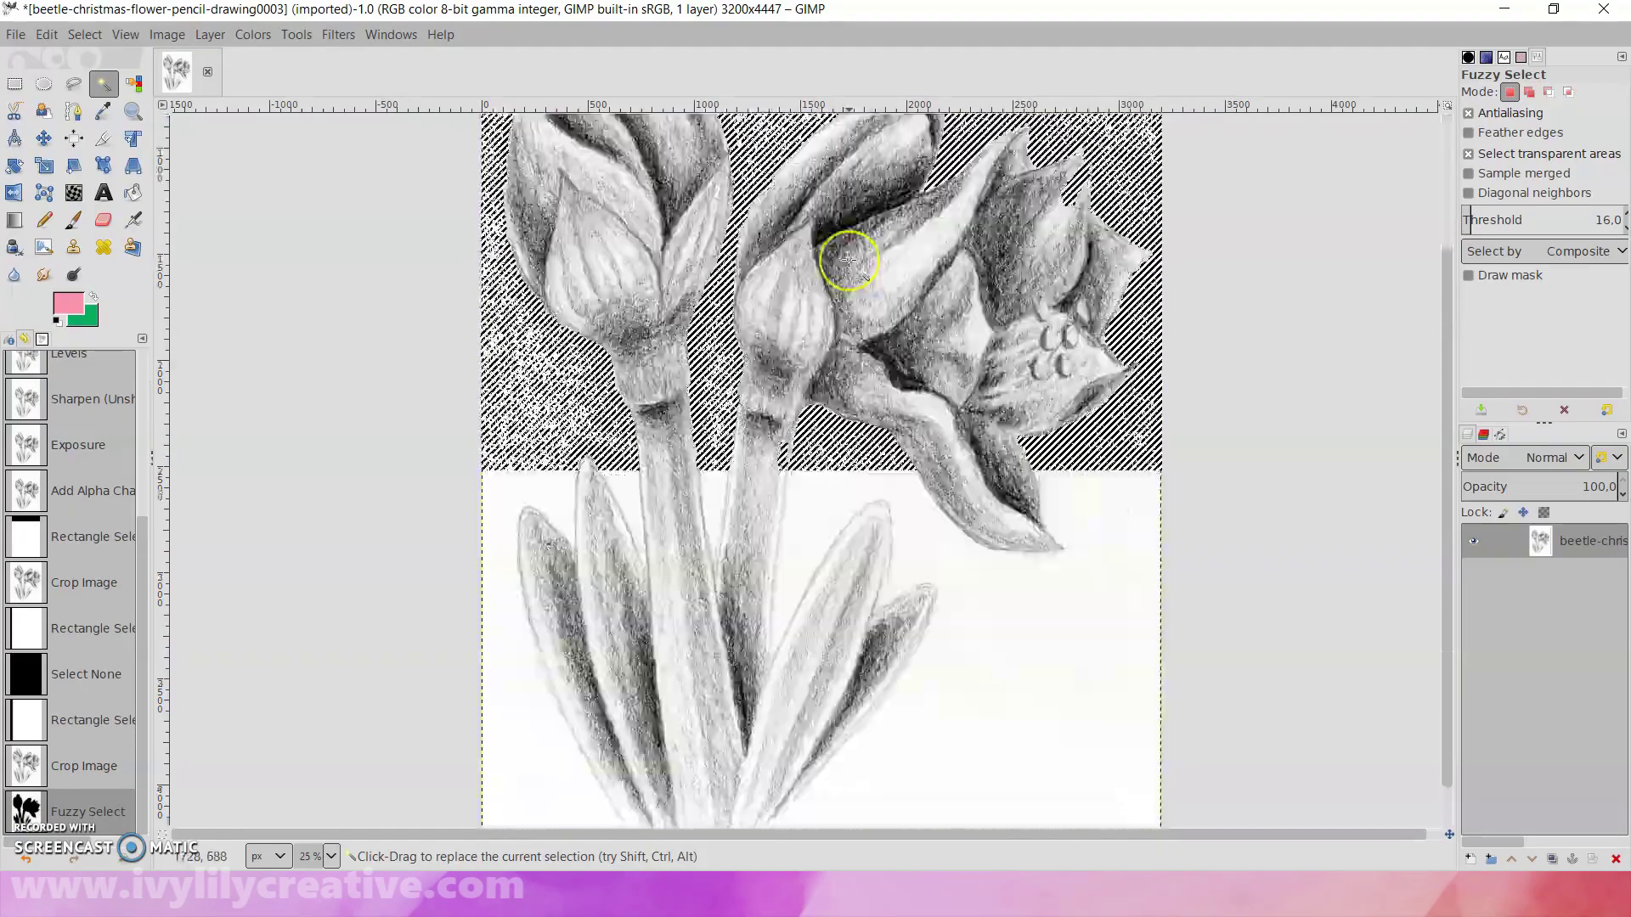
pyautogui.scroll(-2, 849, 261)
pyautogui.scroll(4, 849, 261)
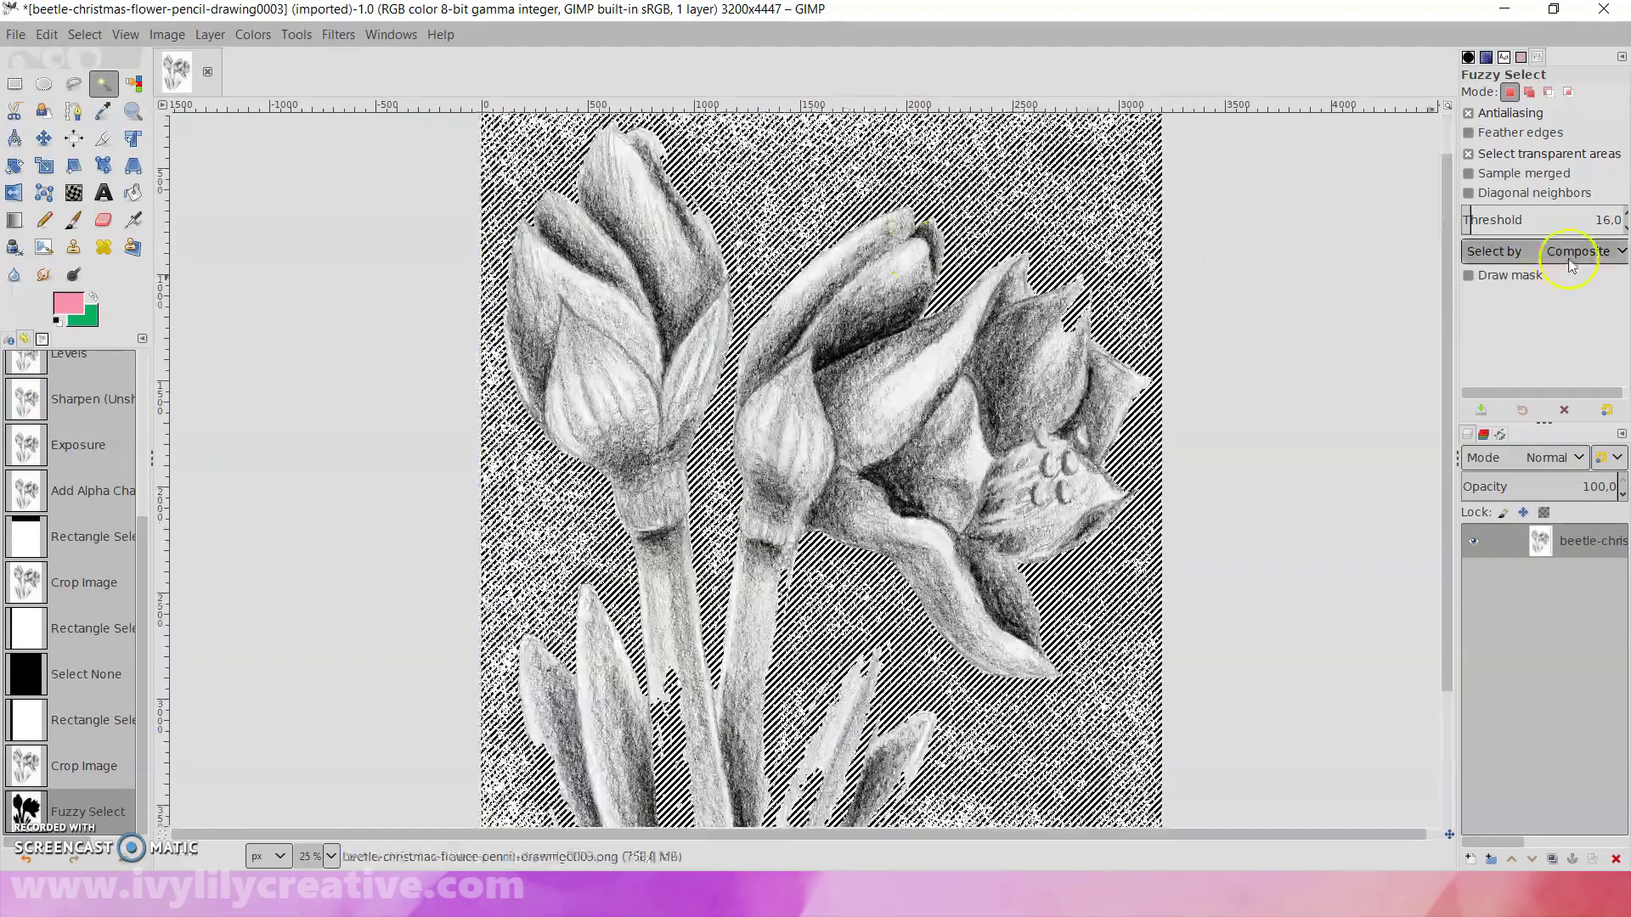
pyautogui.click(1469, 218)
pyautogui.click(1468, 218)
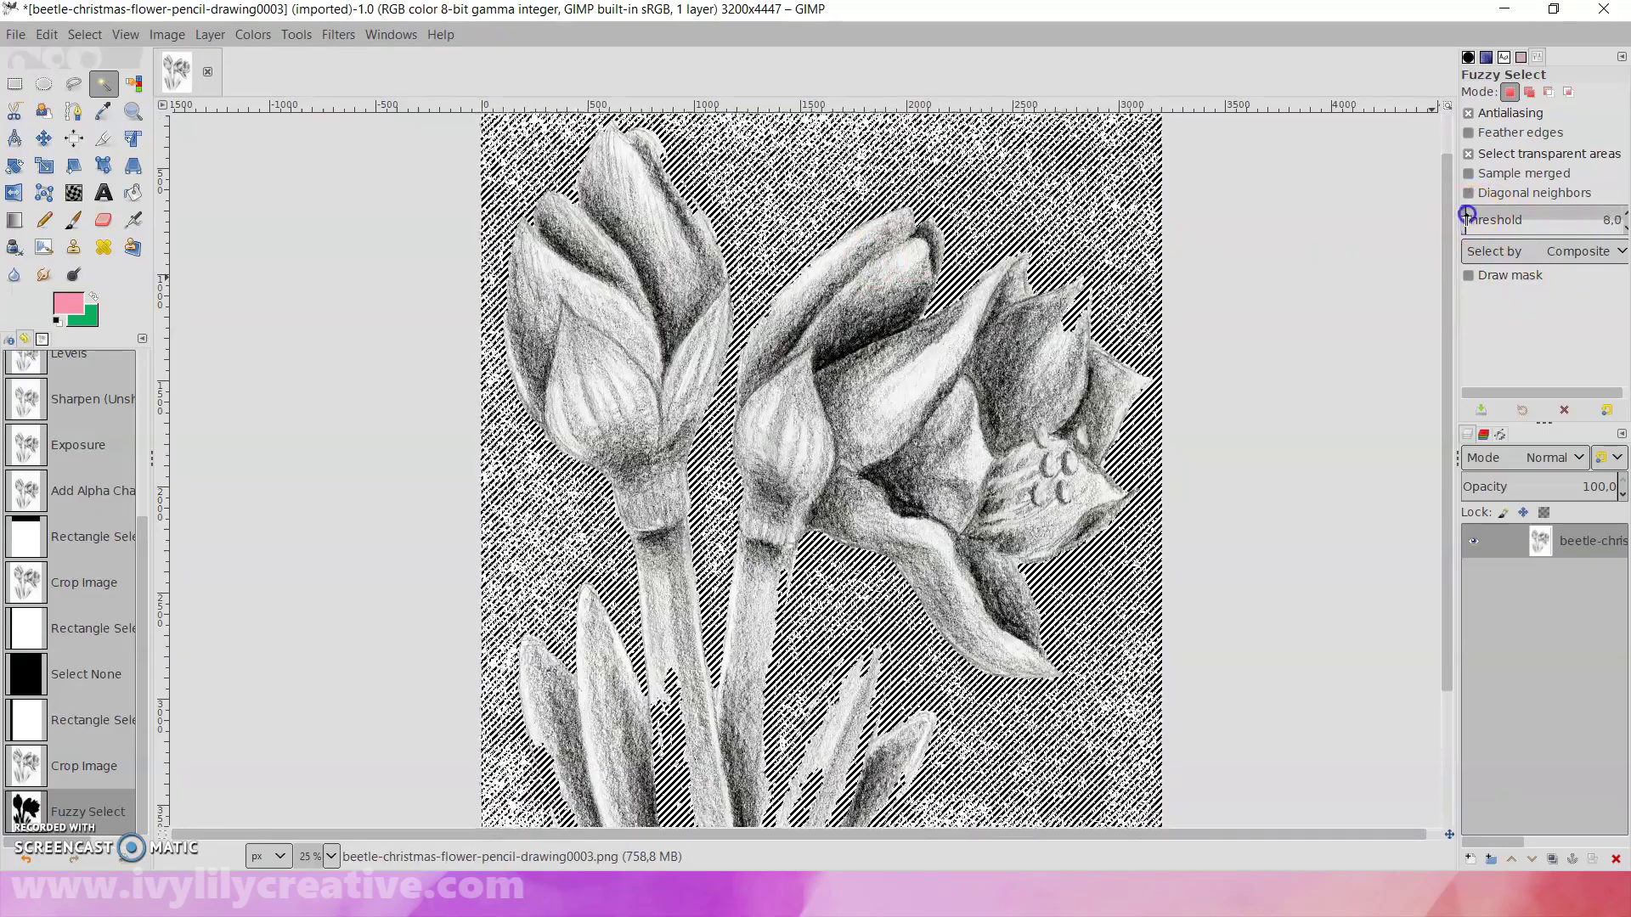
pyautogui.click(1012, 210)
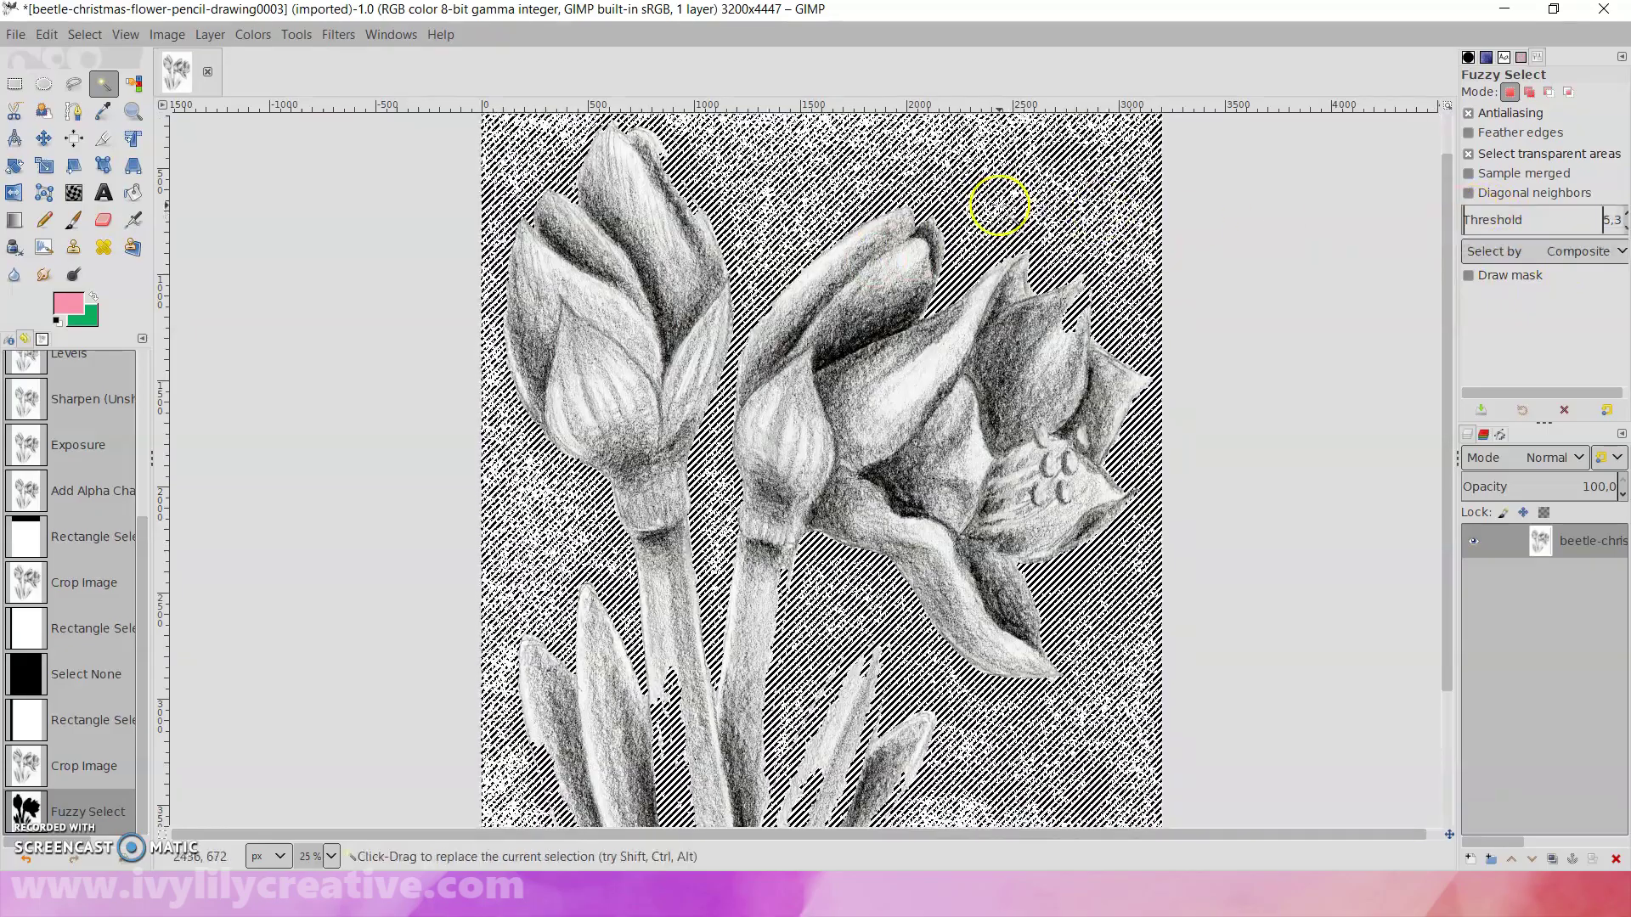
# - Try deleting and cutting the selected background, then undo it
pyautogui.press('Delete')
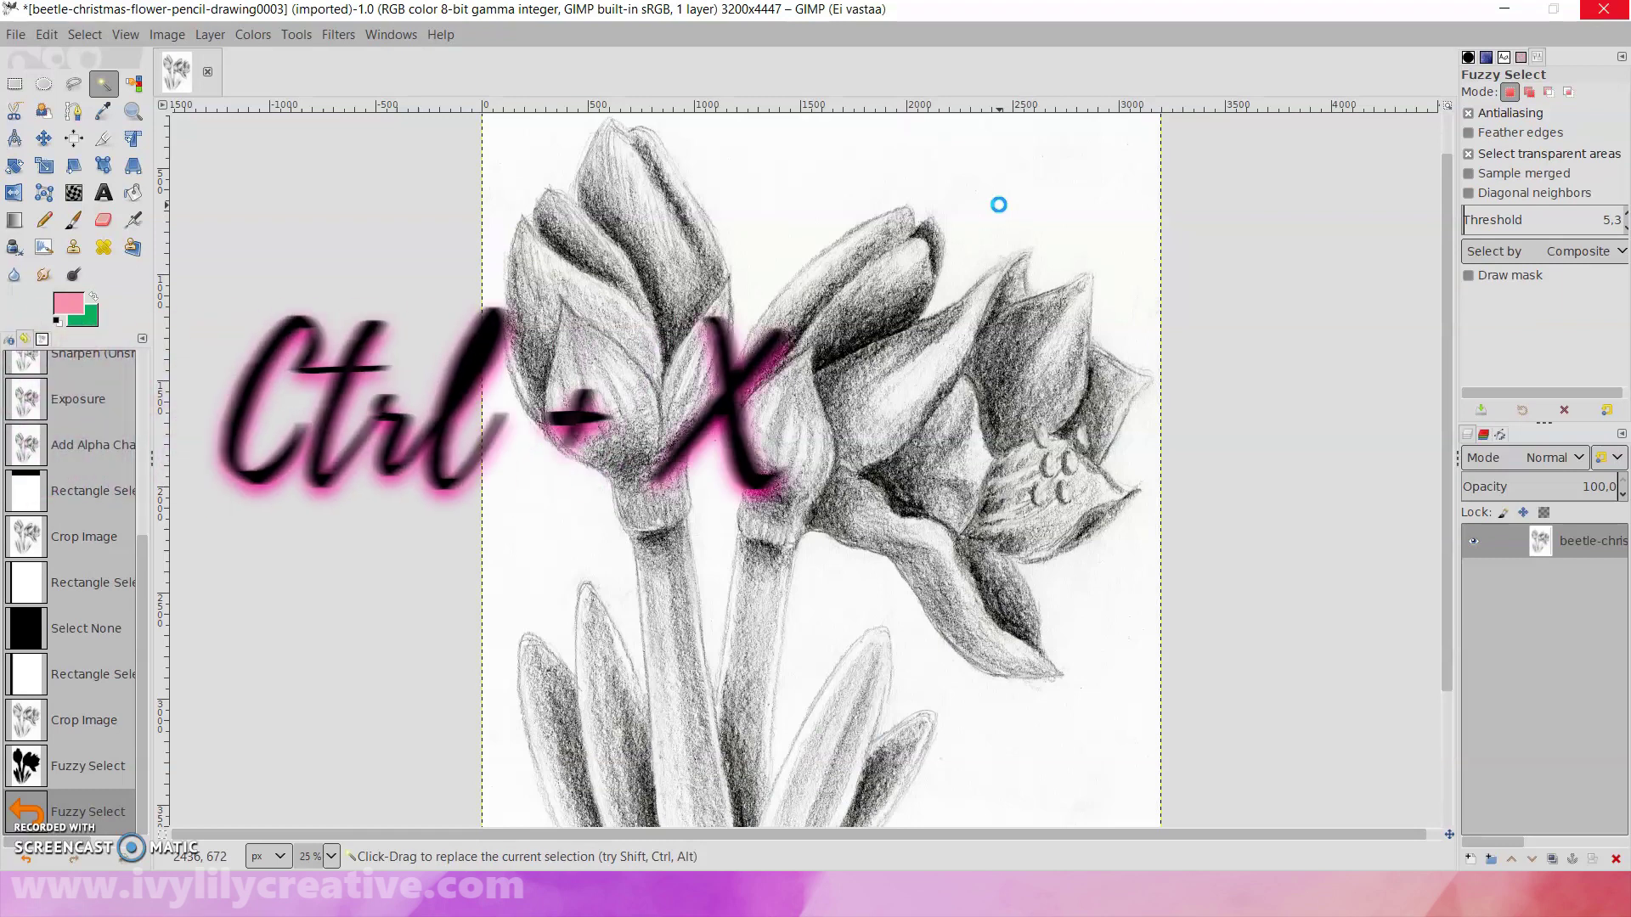
pyautogui.hotkey('ctrl', 'x')
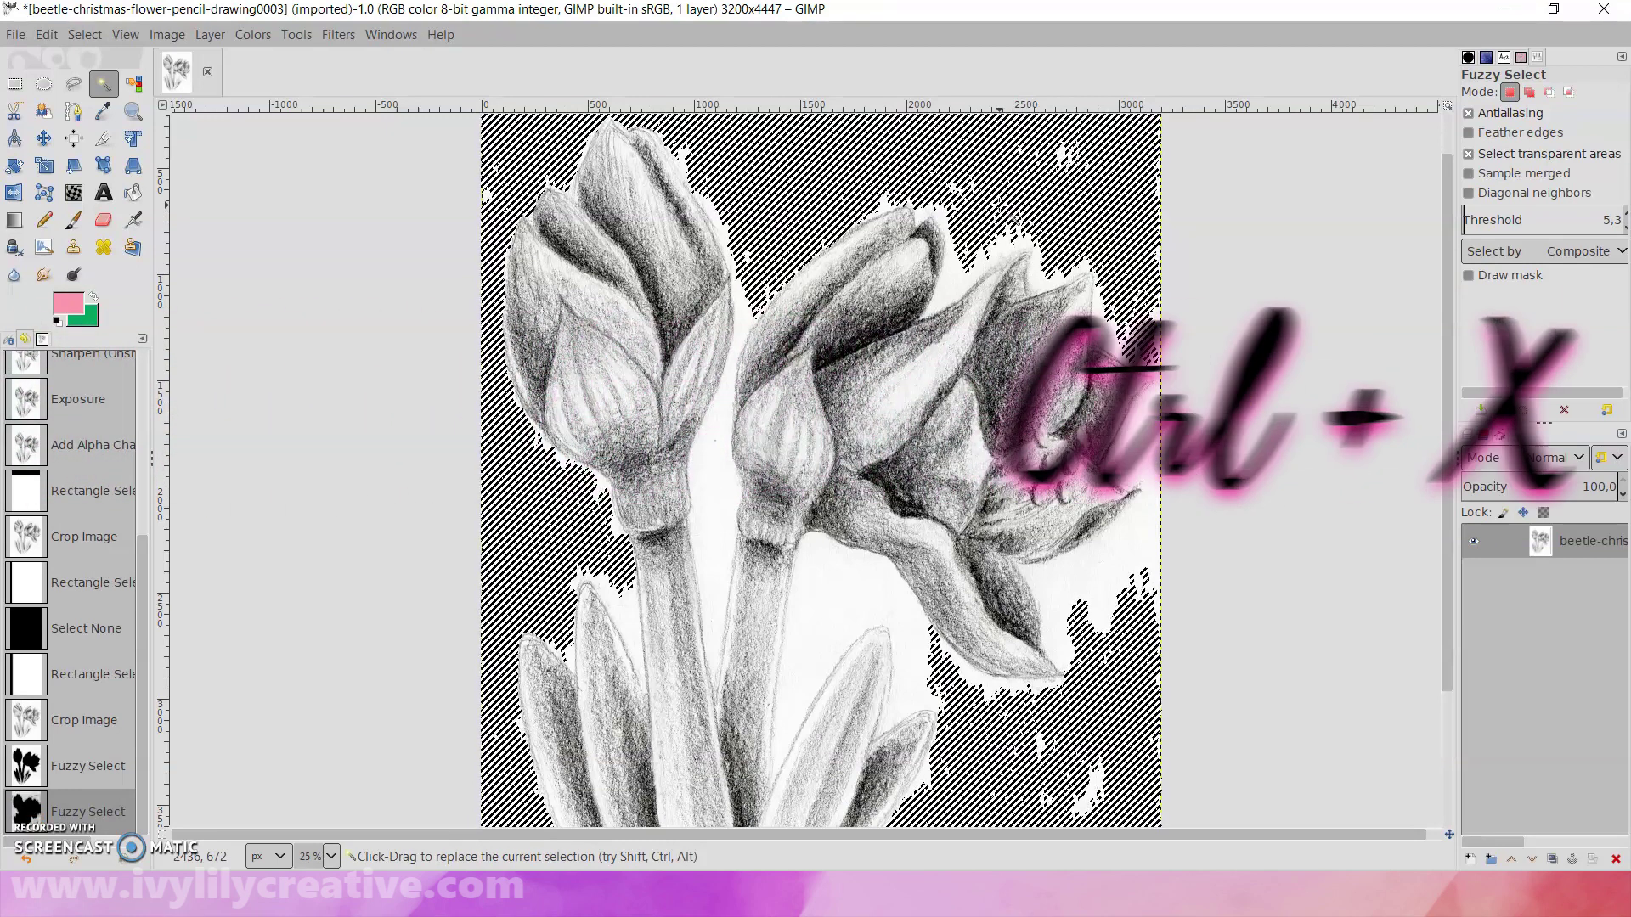
pyautogui.press('+')
pyautogui.hotkey('ctrl', 'z')
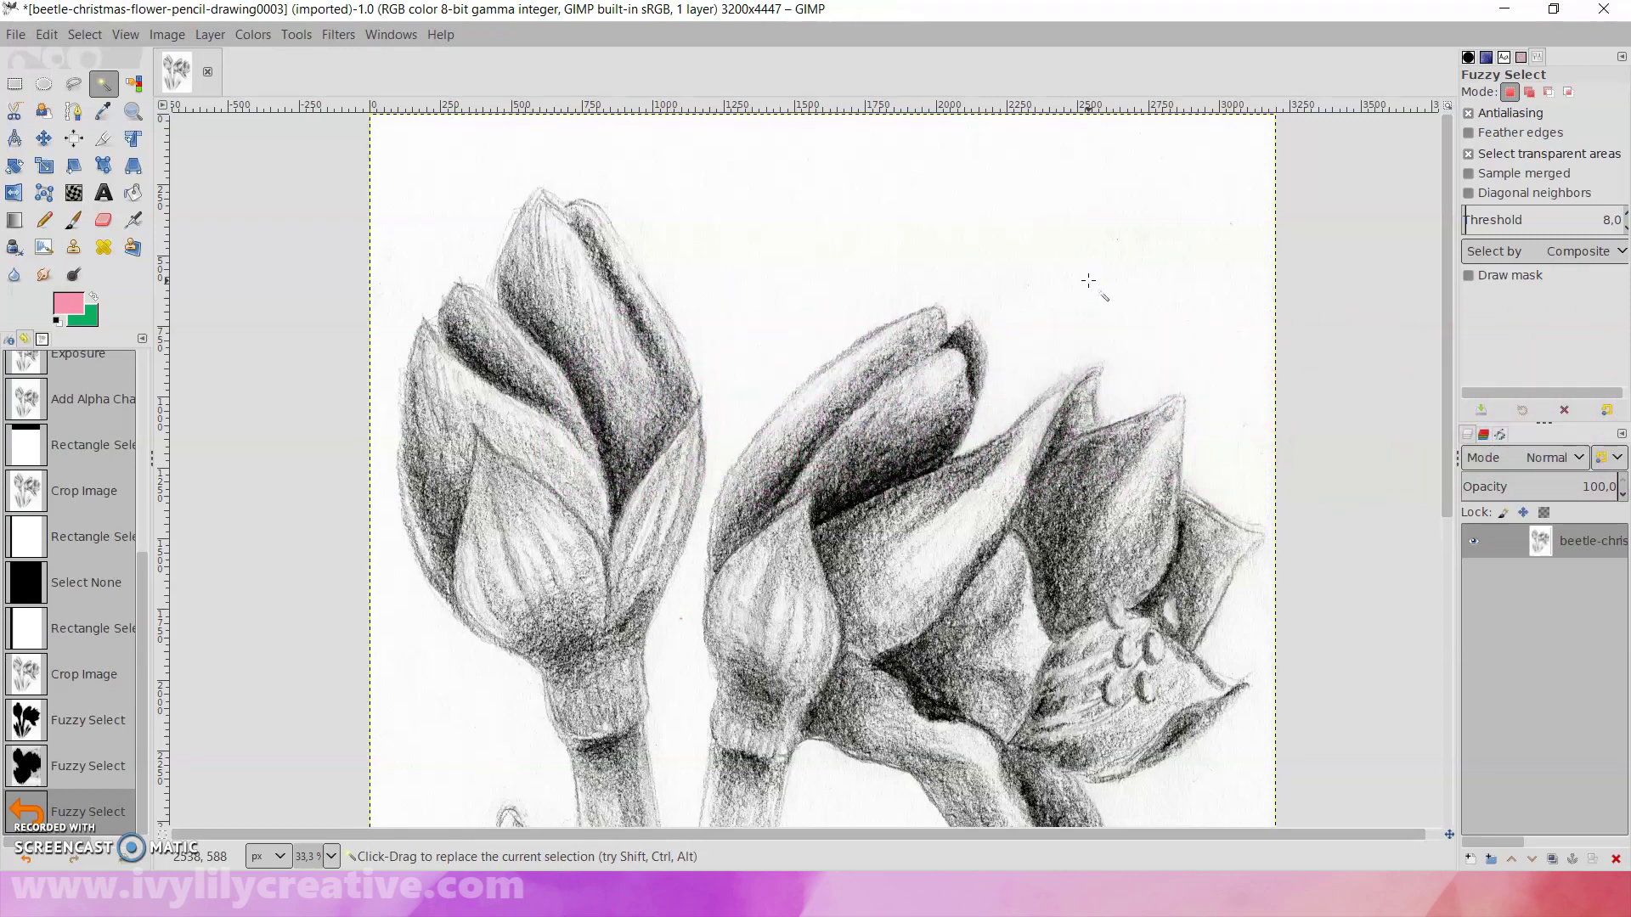
# - Cut away the background beside the right bud tip using a Free Select outline
pyautogui.hotkey('ctrl', 'x')
pyautogui.press('r')
pyautogui.scroll(-3, 658, 542)
pyautogui.click(658, 542)
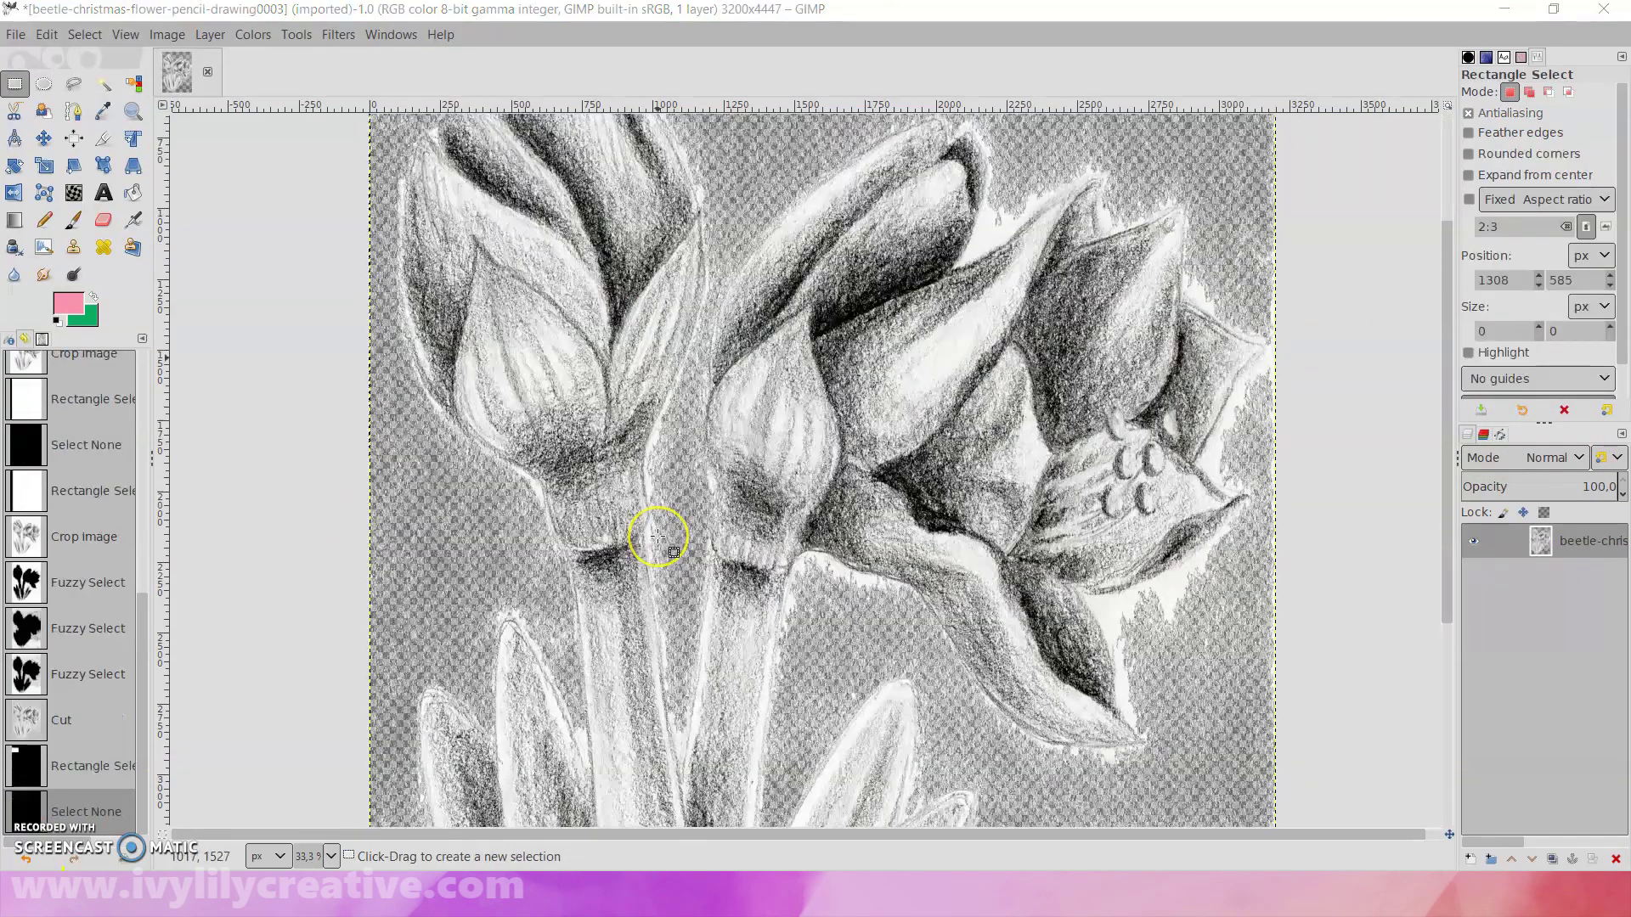
pyautogui.scroll(-3, 657, 535)
pyautogui.scroll(6, 657, 536)
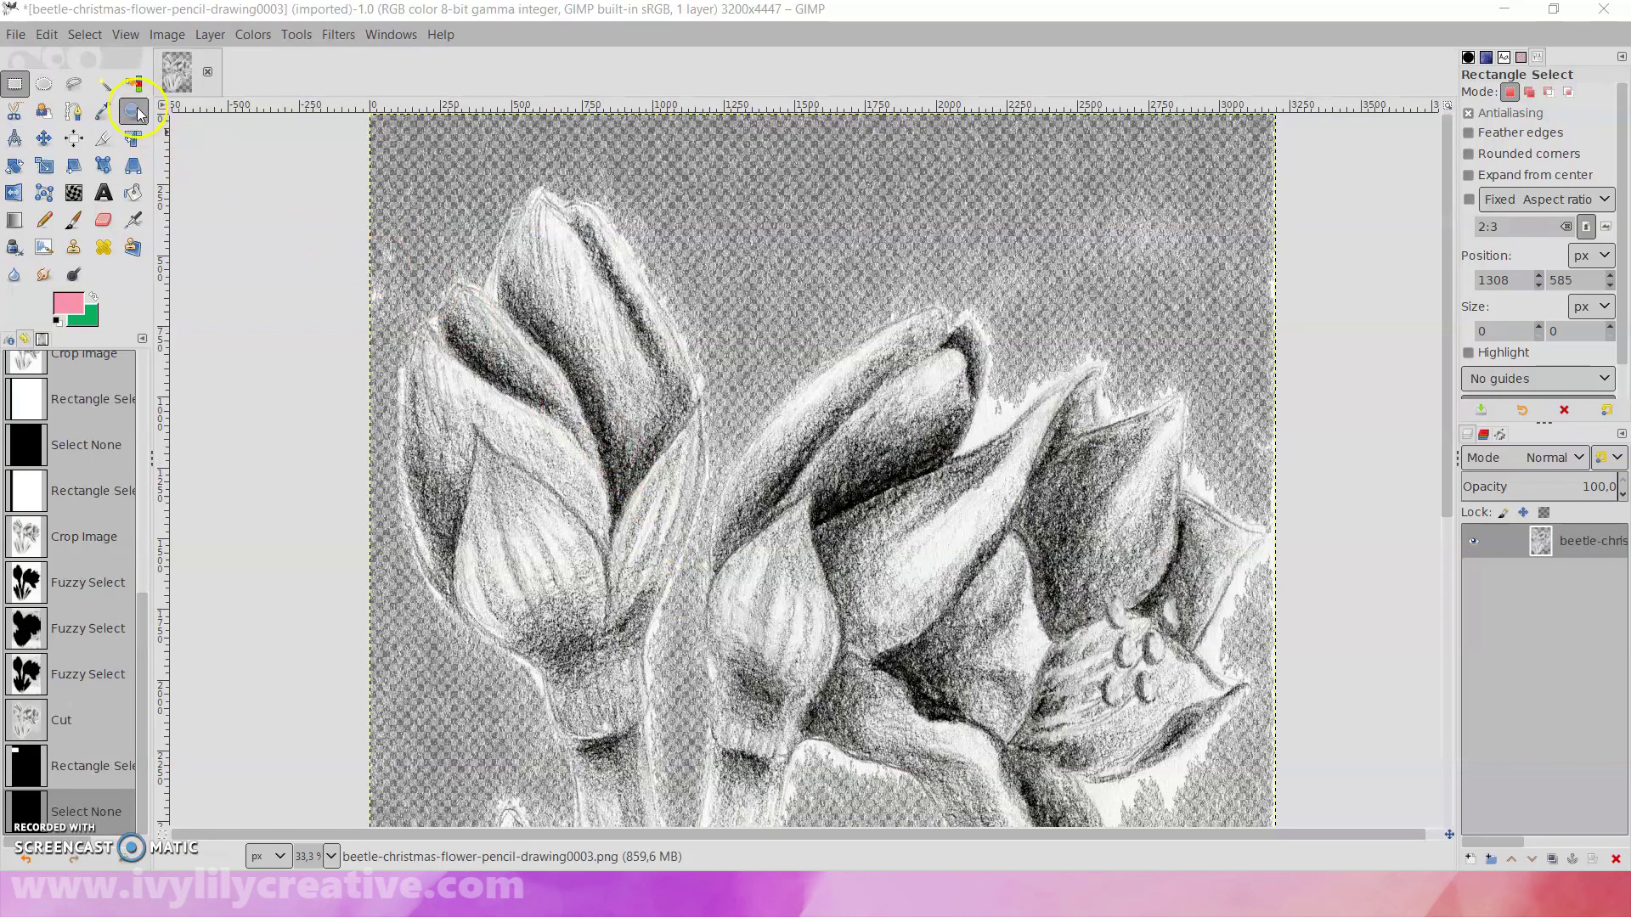
pyautogui.click(75, 87)
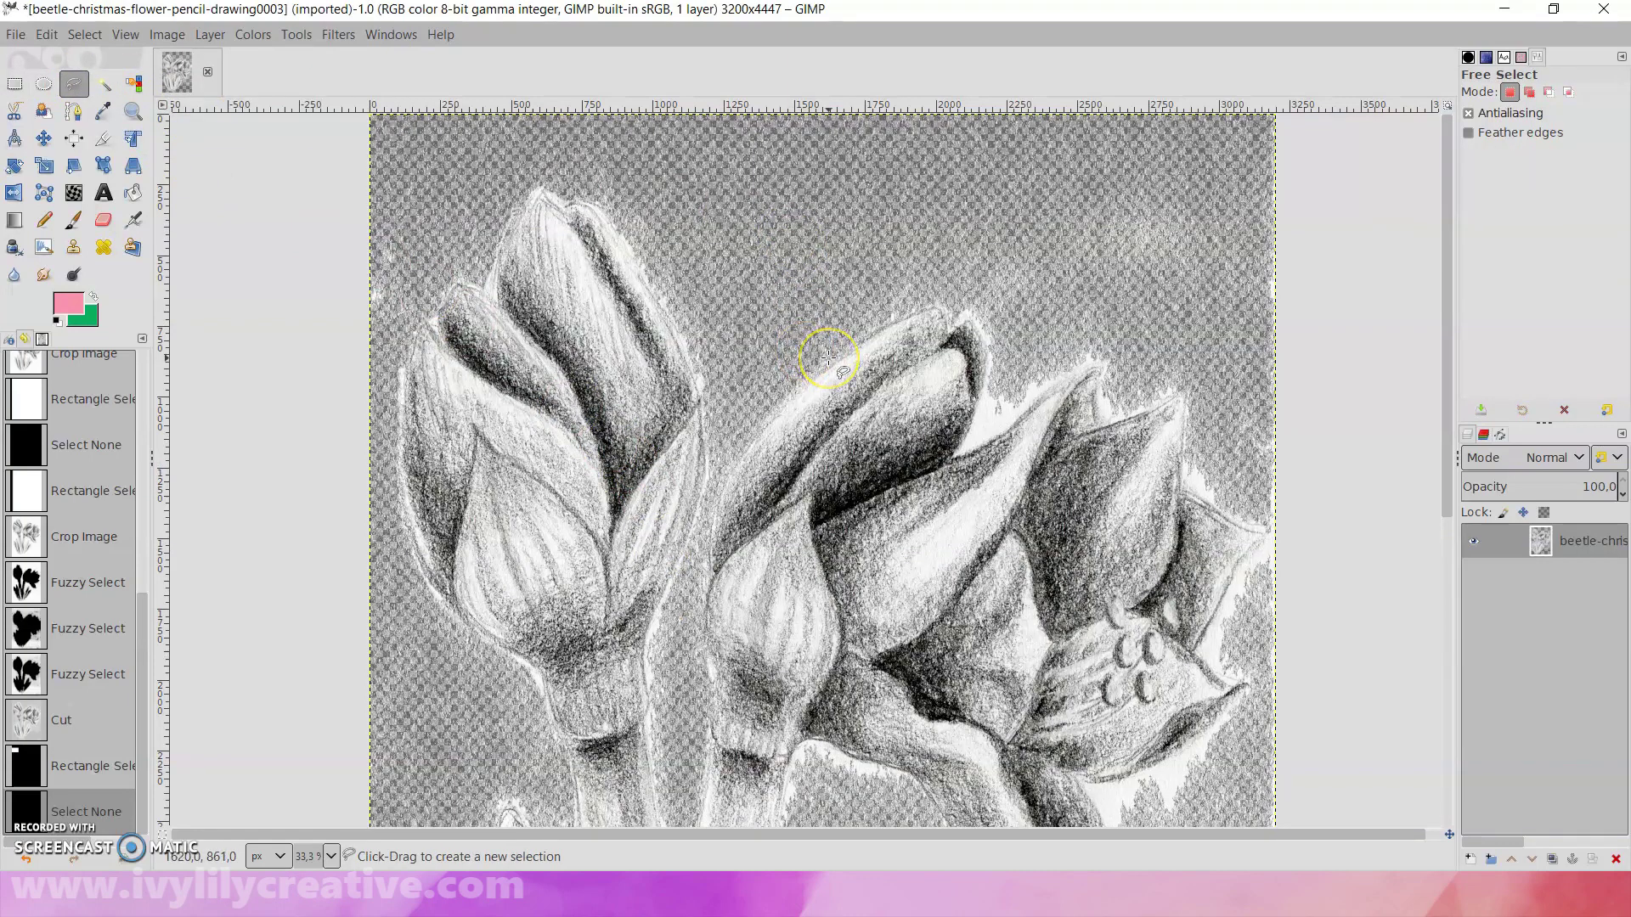
pyautogui.scroll(2, 829, 357)
pyautogui.scroll(1, 828, 356)
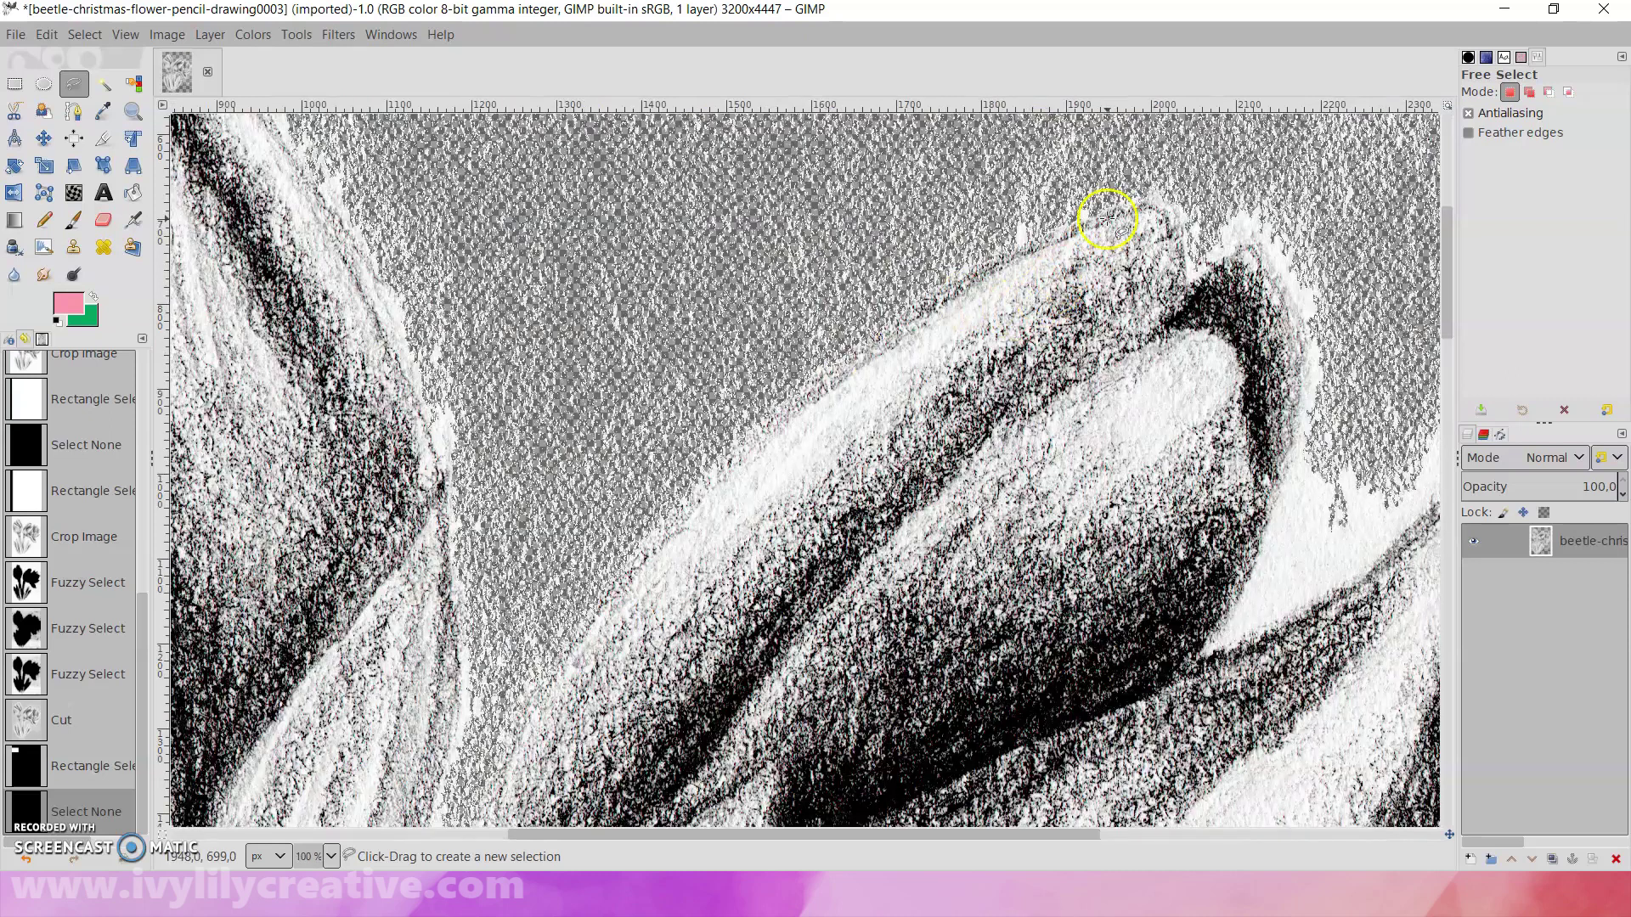
pyautogui.click(1142, 199)
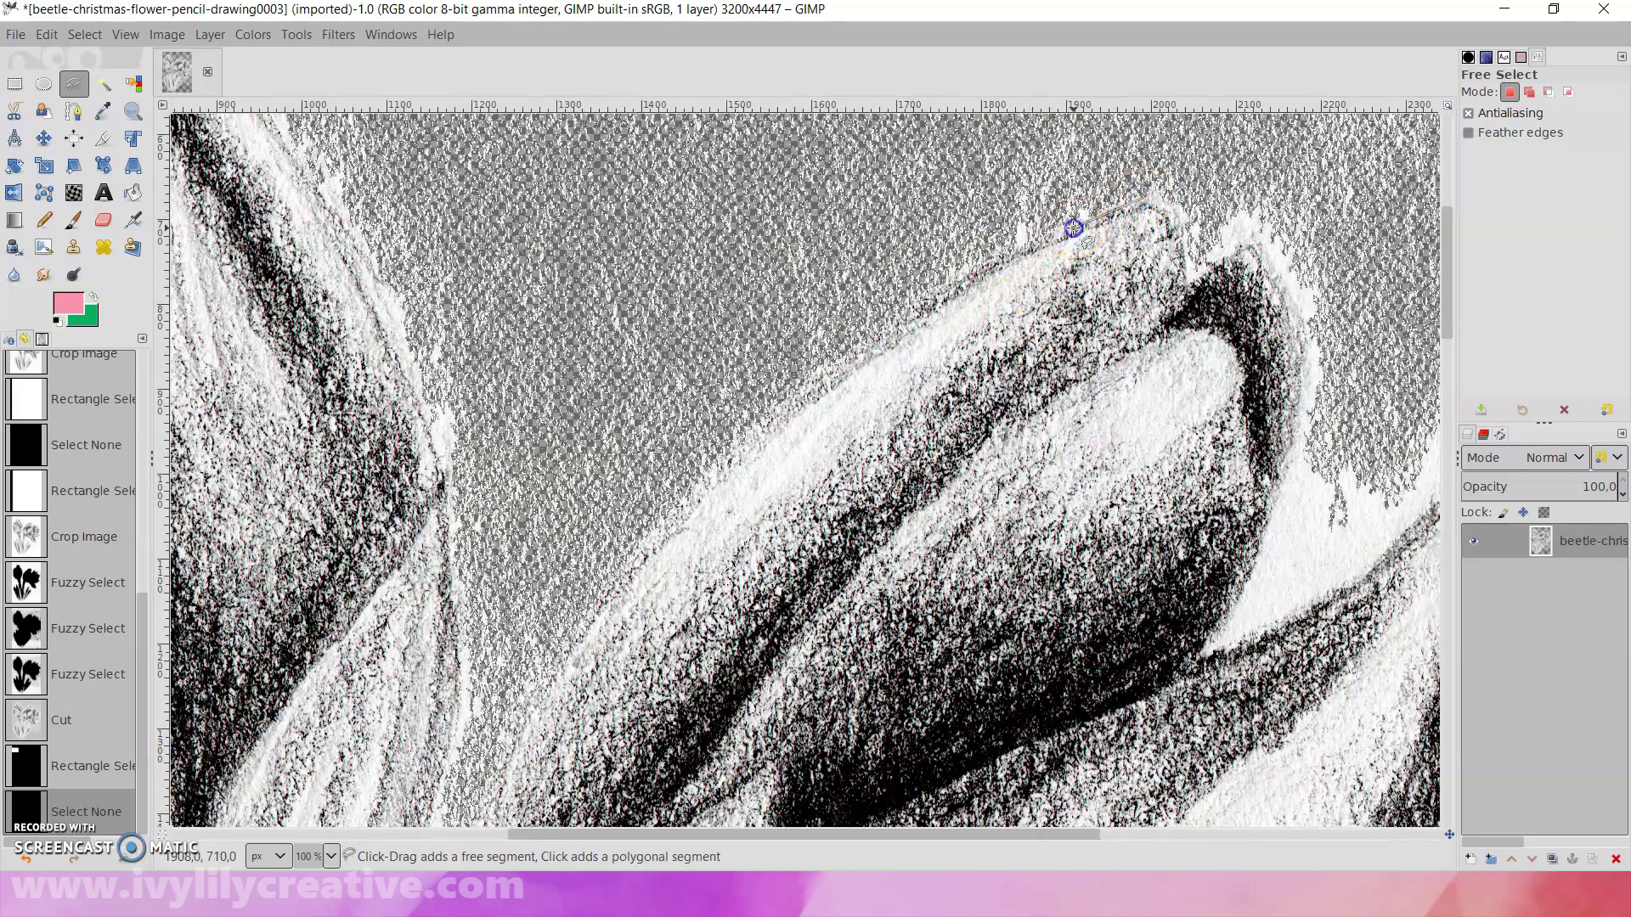
pyautogui.click(998, 267)
pyautogui.moveTo(995, 270)
pyautogui.mouseDown()
pyautogui.moveTo(760, 433)
pyautogui.moveTo(648, 553)
pyautogui.mouseUp()
pyautogui.scroll(-5, 649, 553)
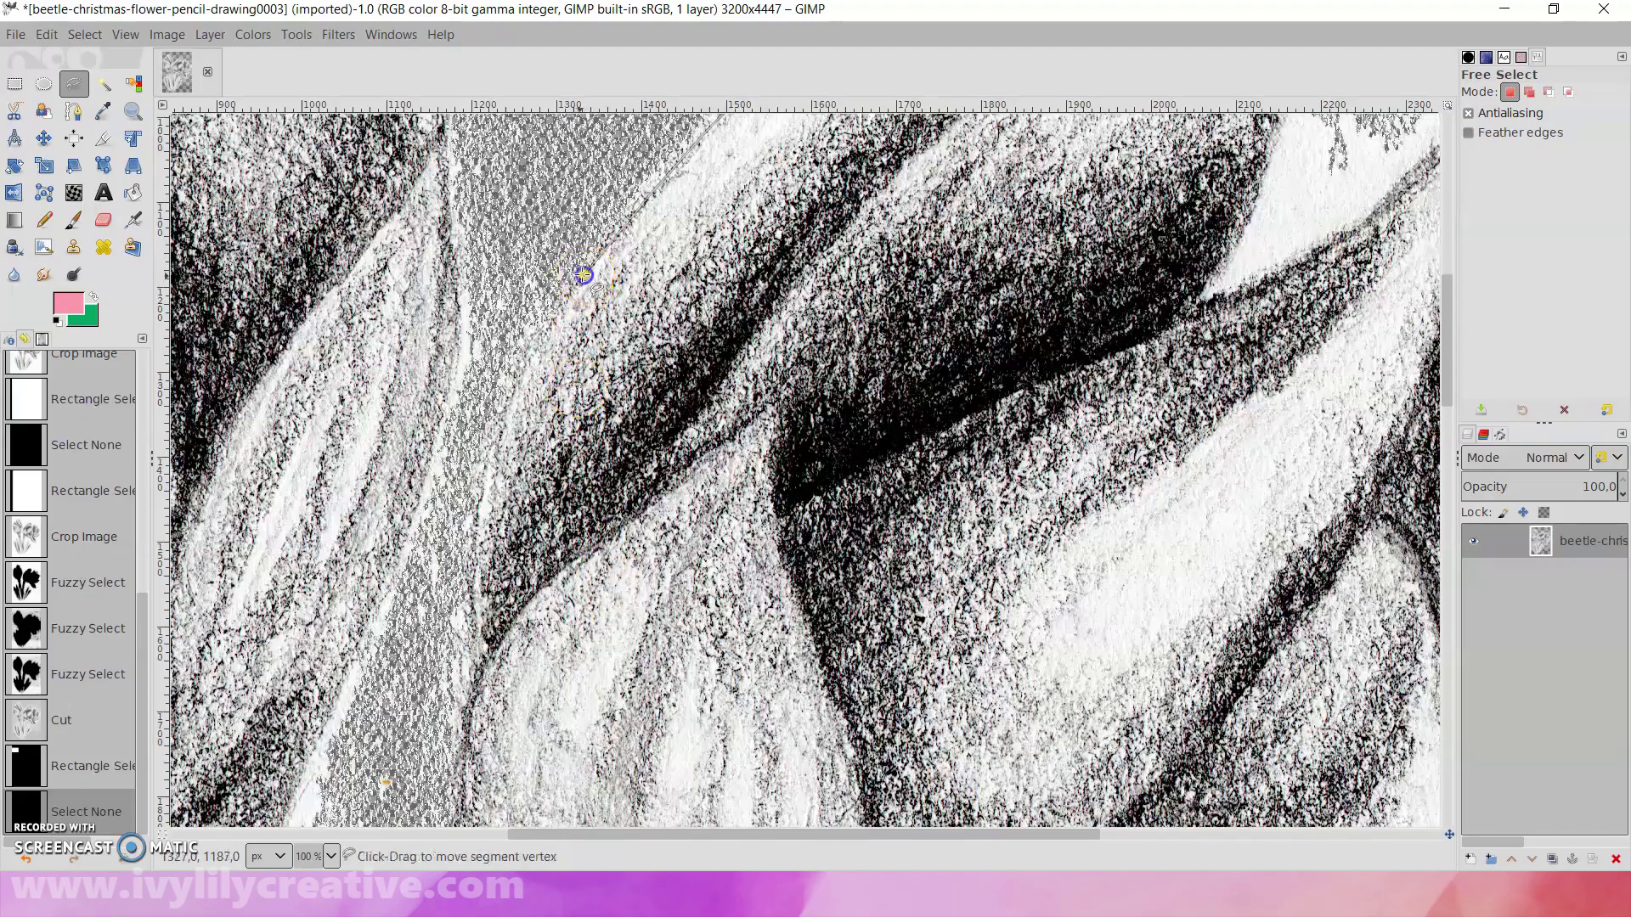
pyautogui.moveTo(582, 272)
pyautogui.mouseDown()
pyautogui.moveTo(476, 593)
pyautogui.moveTo(461, 325)
pyautogui.mouseUp()
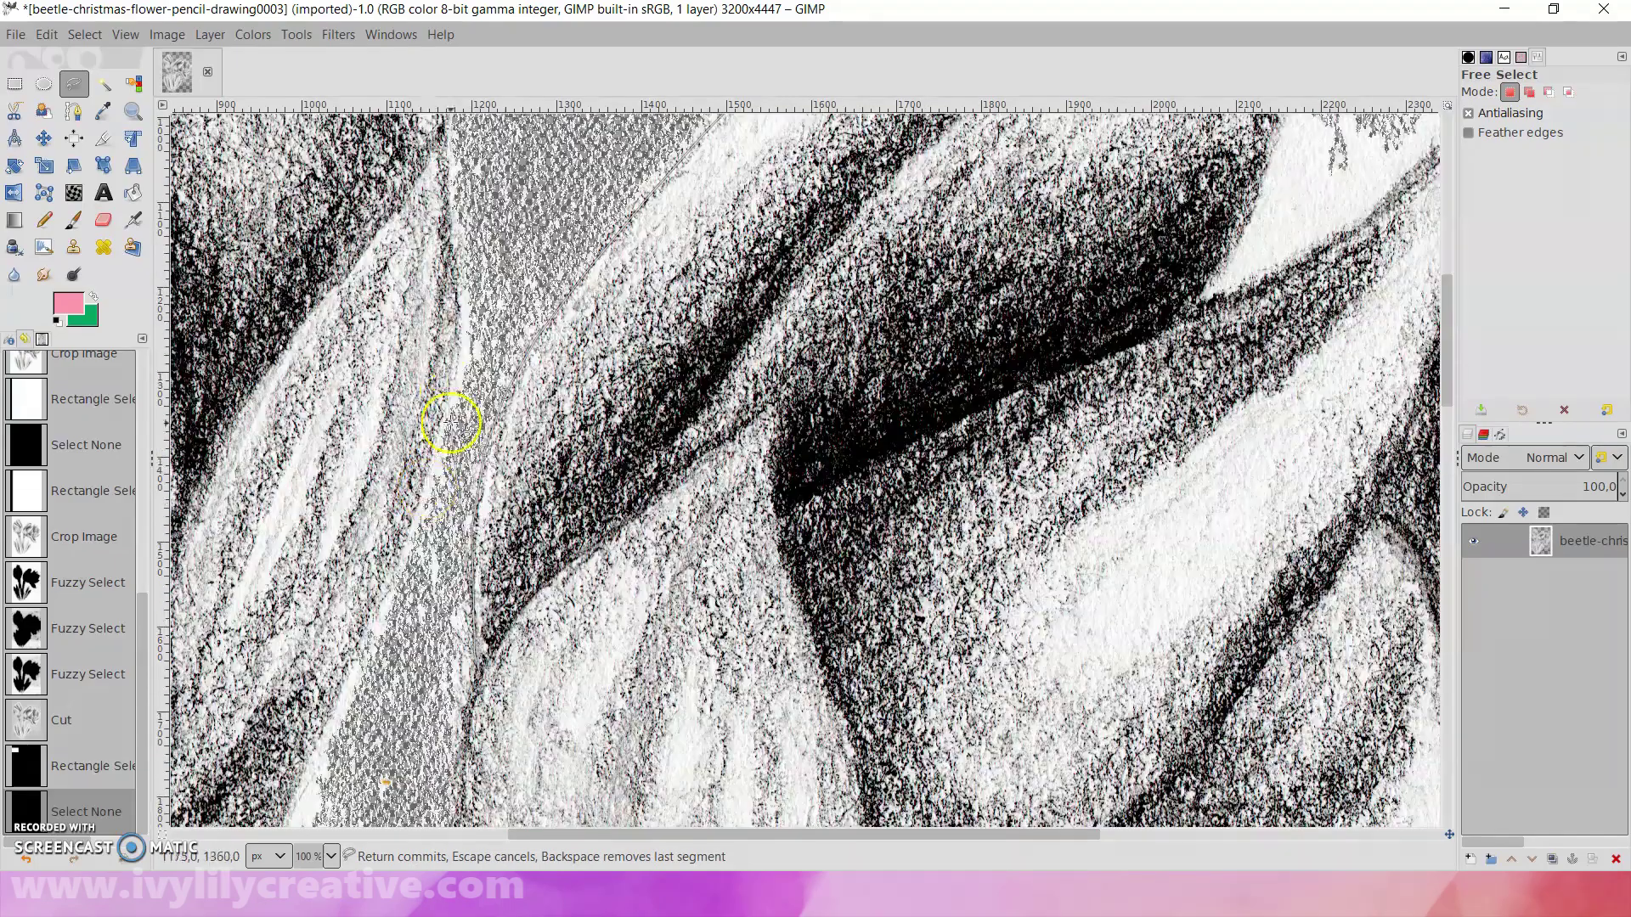
pyautogui.scroll(8, 460, 324)
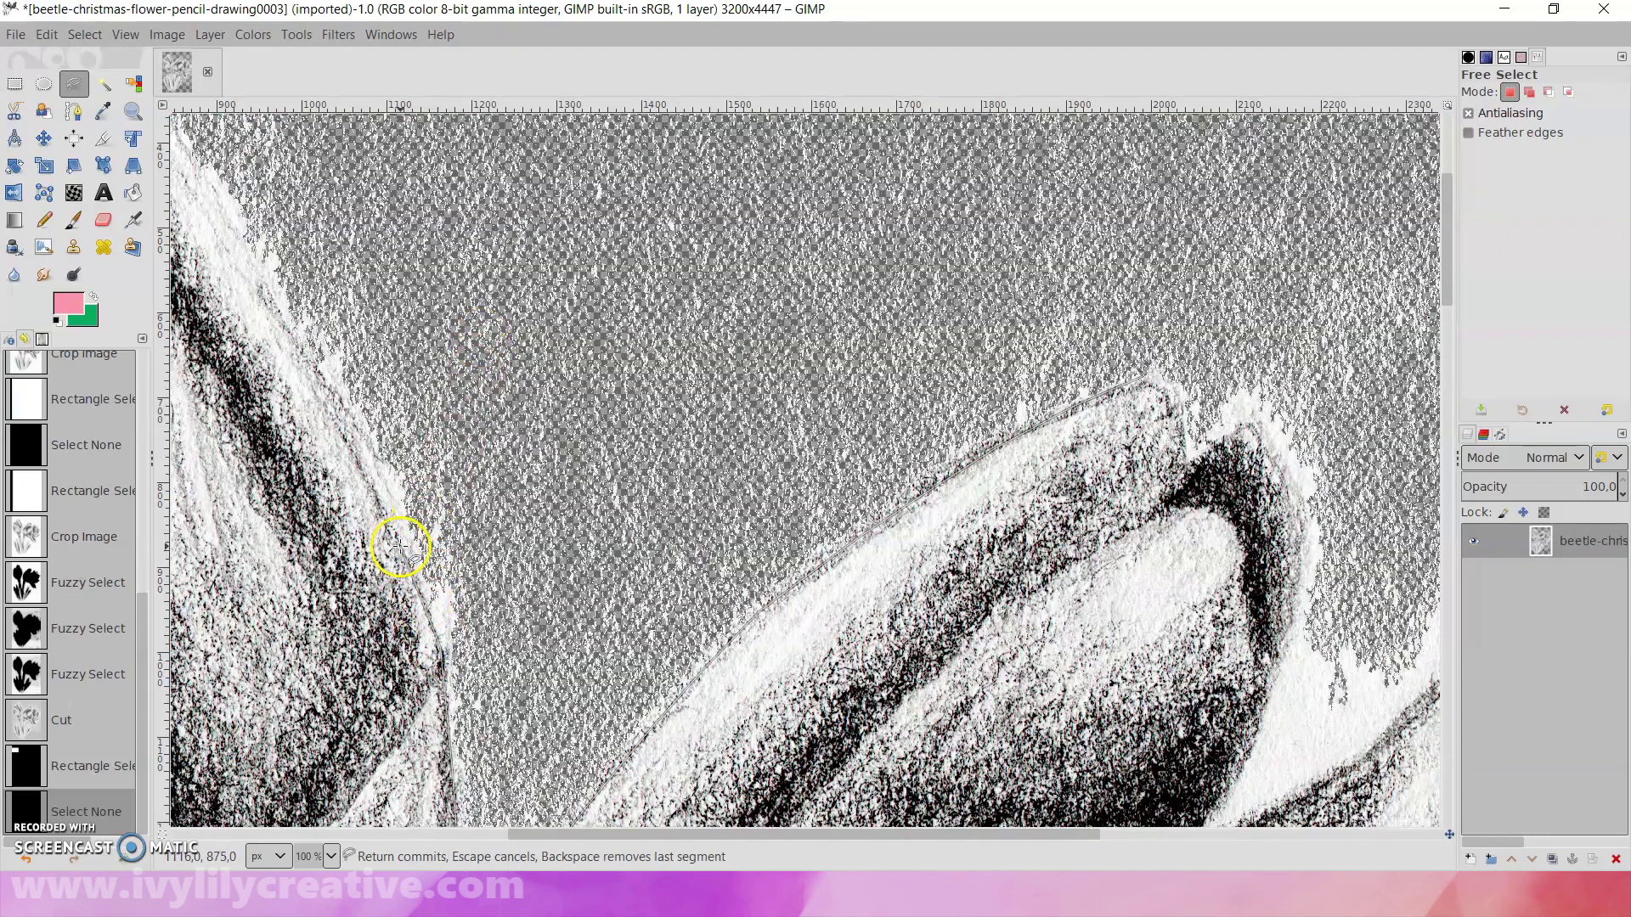
pyautogui.moveTo(472, 366); pyautogui.dragTo(232, 263)
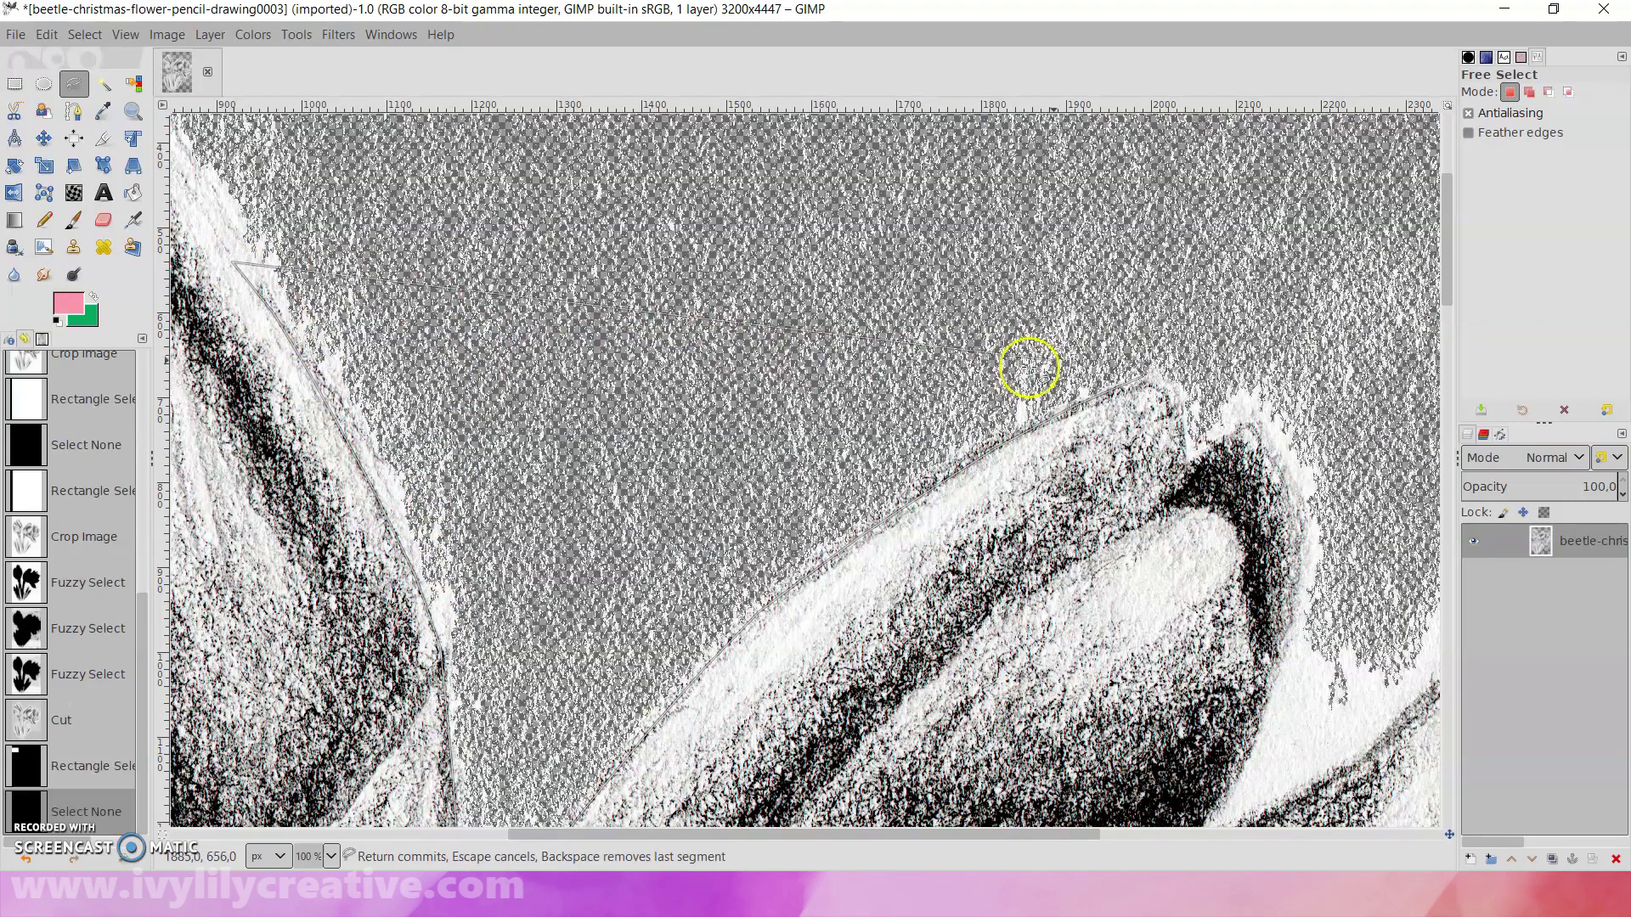
pyautogui.click(1142, 377)
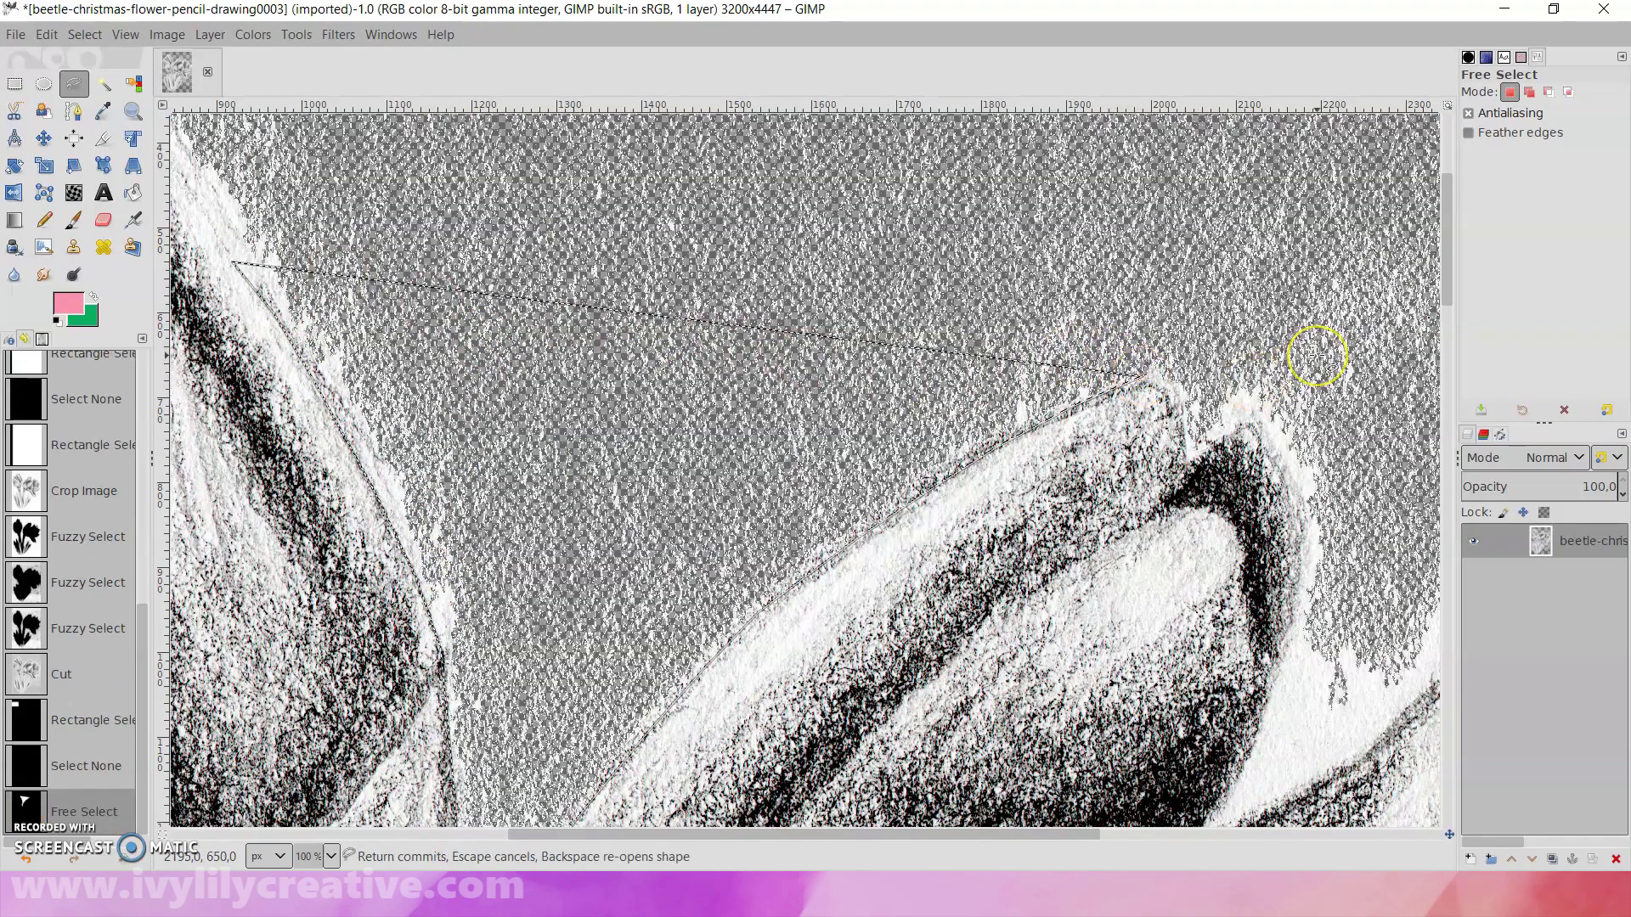
pyautogui.press('-')
pyautogui.press('-')
pyautogui.press('-')
pyautogui.press('Return')
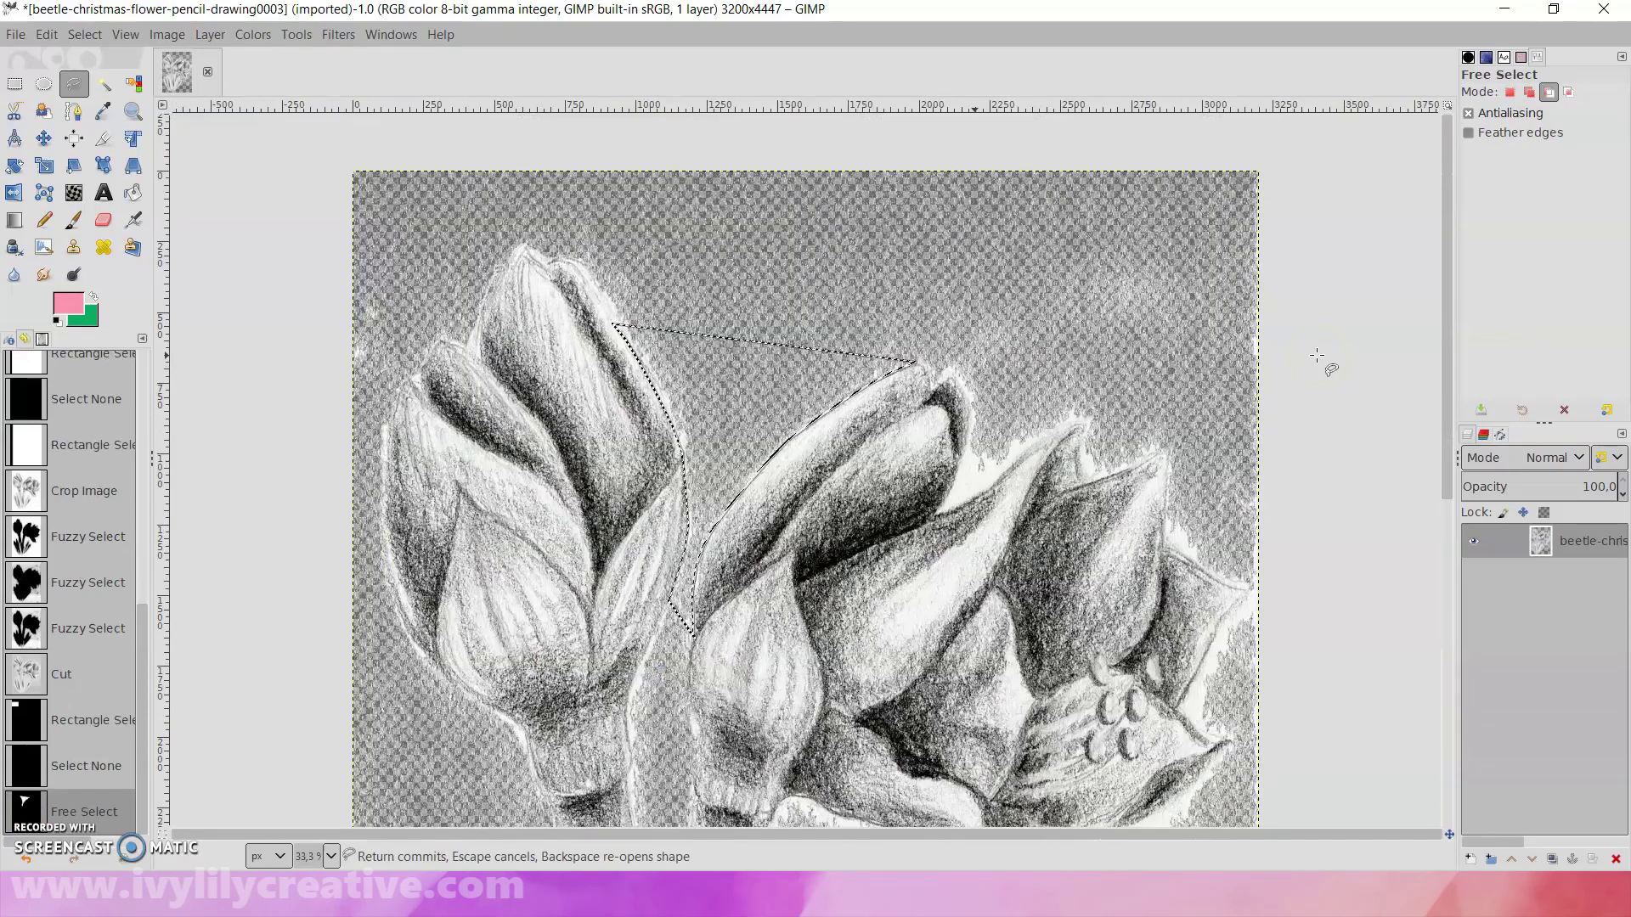
pyautogui.hotkey('ctrl', 'x')
# - Cut the background patch along the left bud, then erase leftover background above the buds
pyautogui.press('1')
pyautogui.click(635, 487)
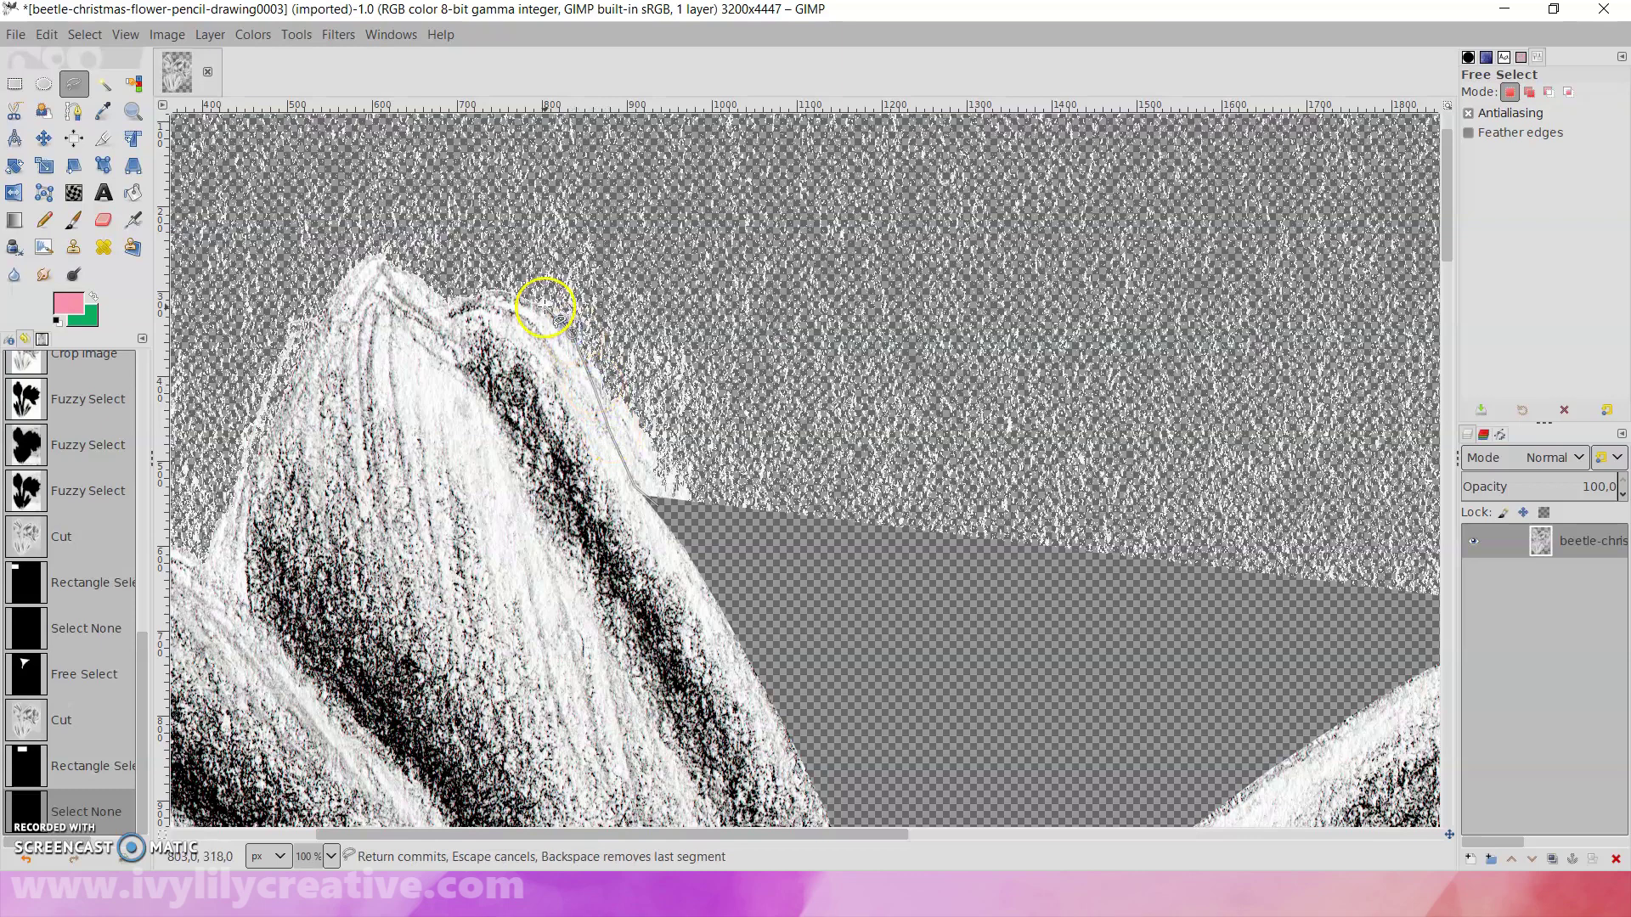
pyautogui.moveTo(611, 433)
pyautogui.mouseDown()
pyautogui.moveTo(485, 309)
pyautogui.moveTo(448, 315)
pyautogui.mouseUp()
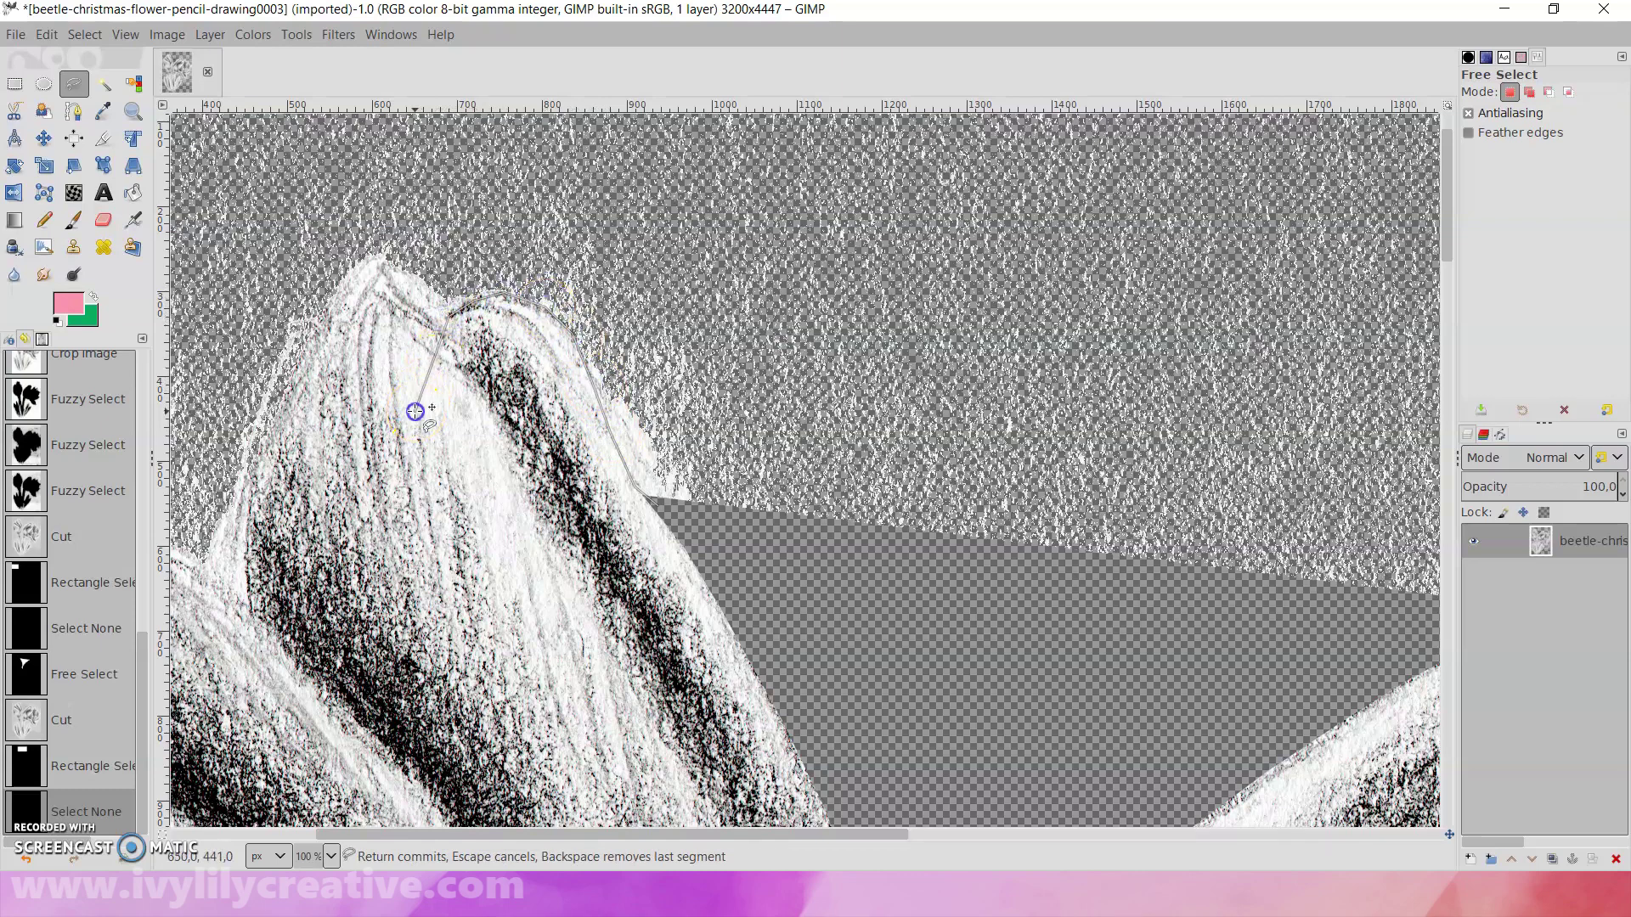
pyautogui.click(415, 411)
pyautogui.moveTo(416, 412); pyautogui.dragTo(415, 287)
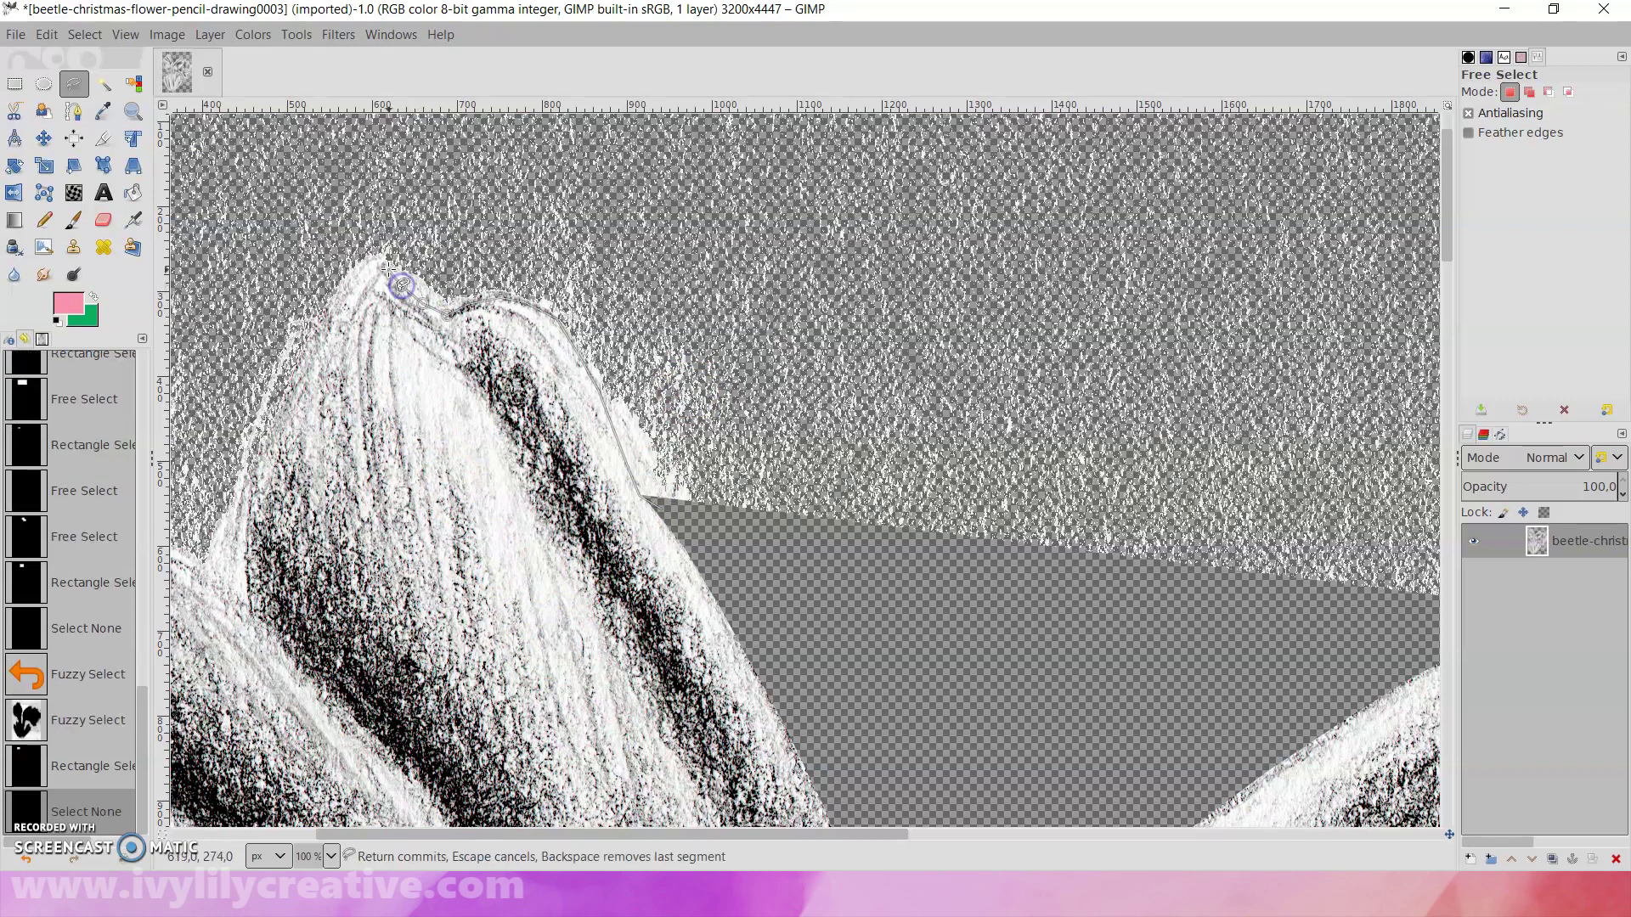
pyautogui.moveTo(416, 286); pyautogui.dragTo(223, 503)
pyautogui.click(904, 170)
pyautogui.click(1173, 433)
pyautogui.click(1007, 606)
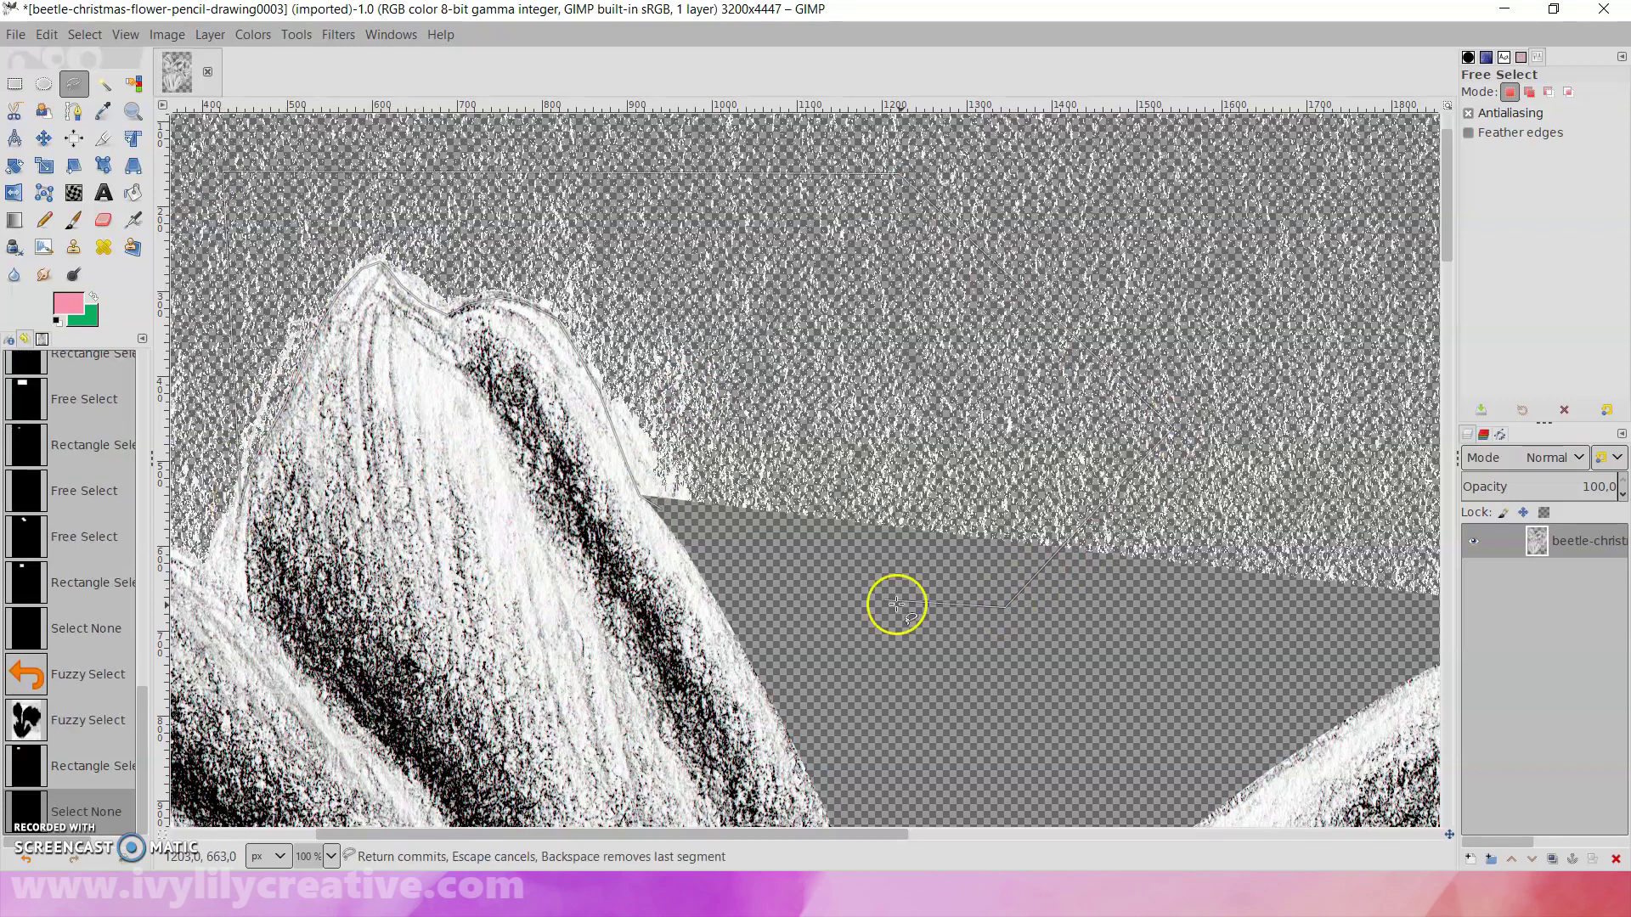
pyautogui.doubleClick(863, 383)
pyautogui.hotkey('ctrl', 'x')
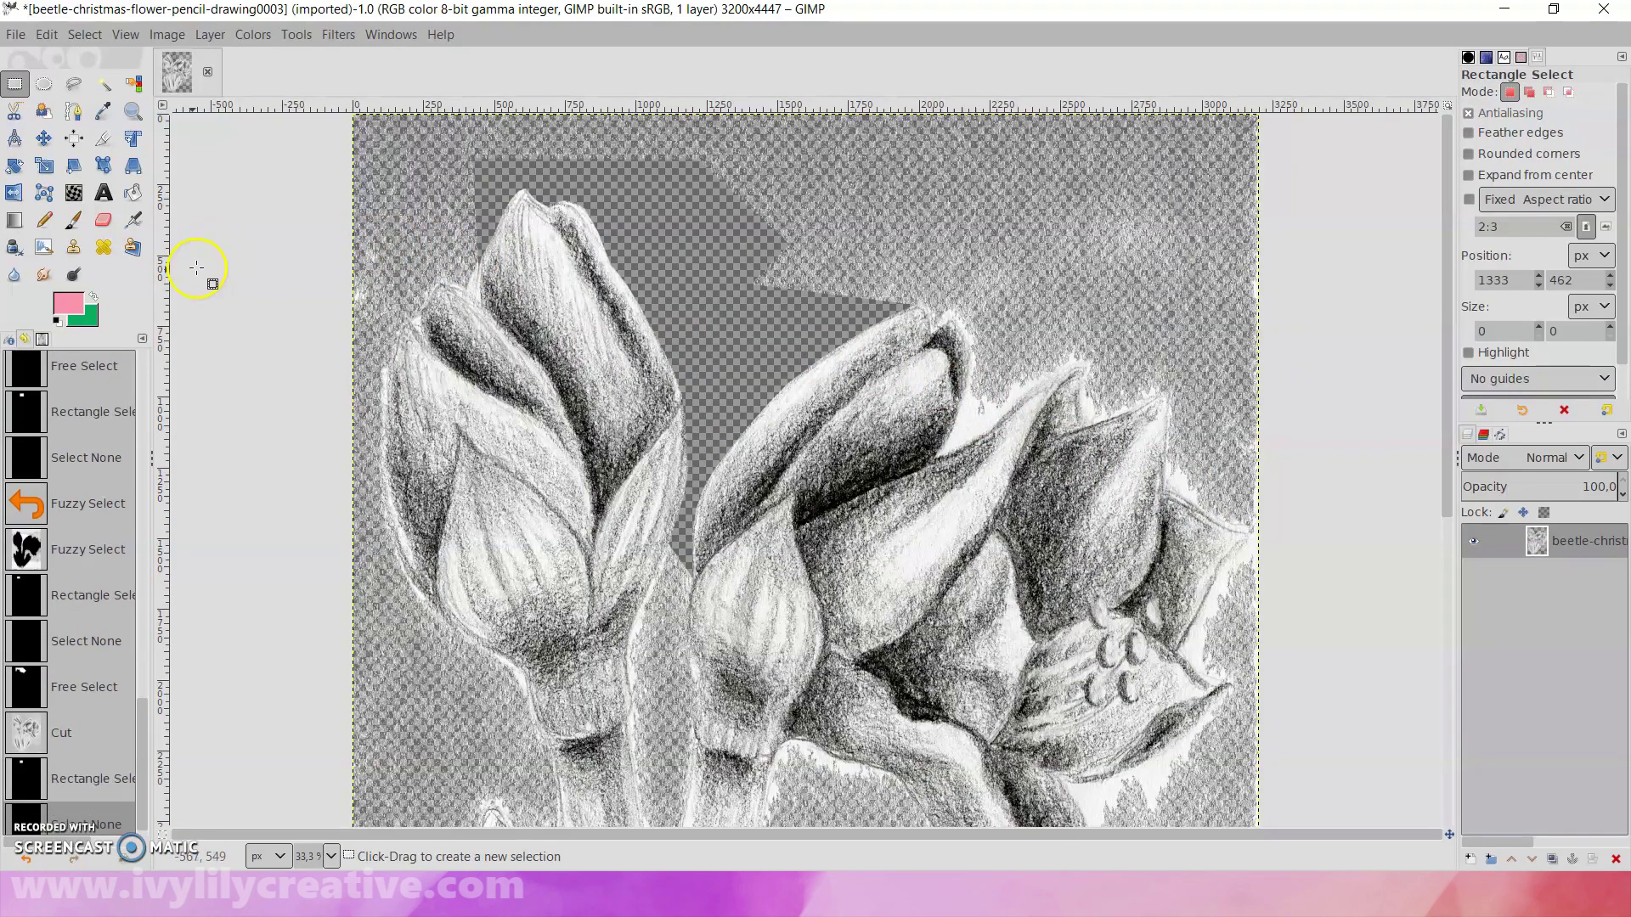
pyautogui.click(105, 223)
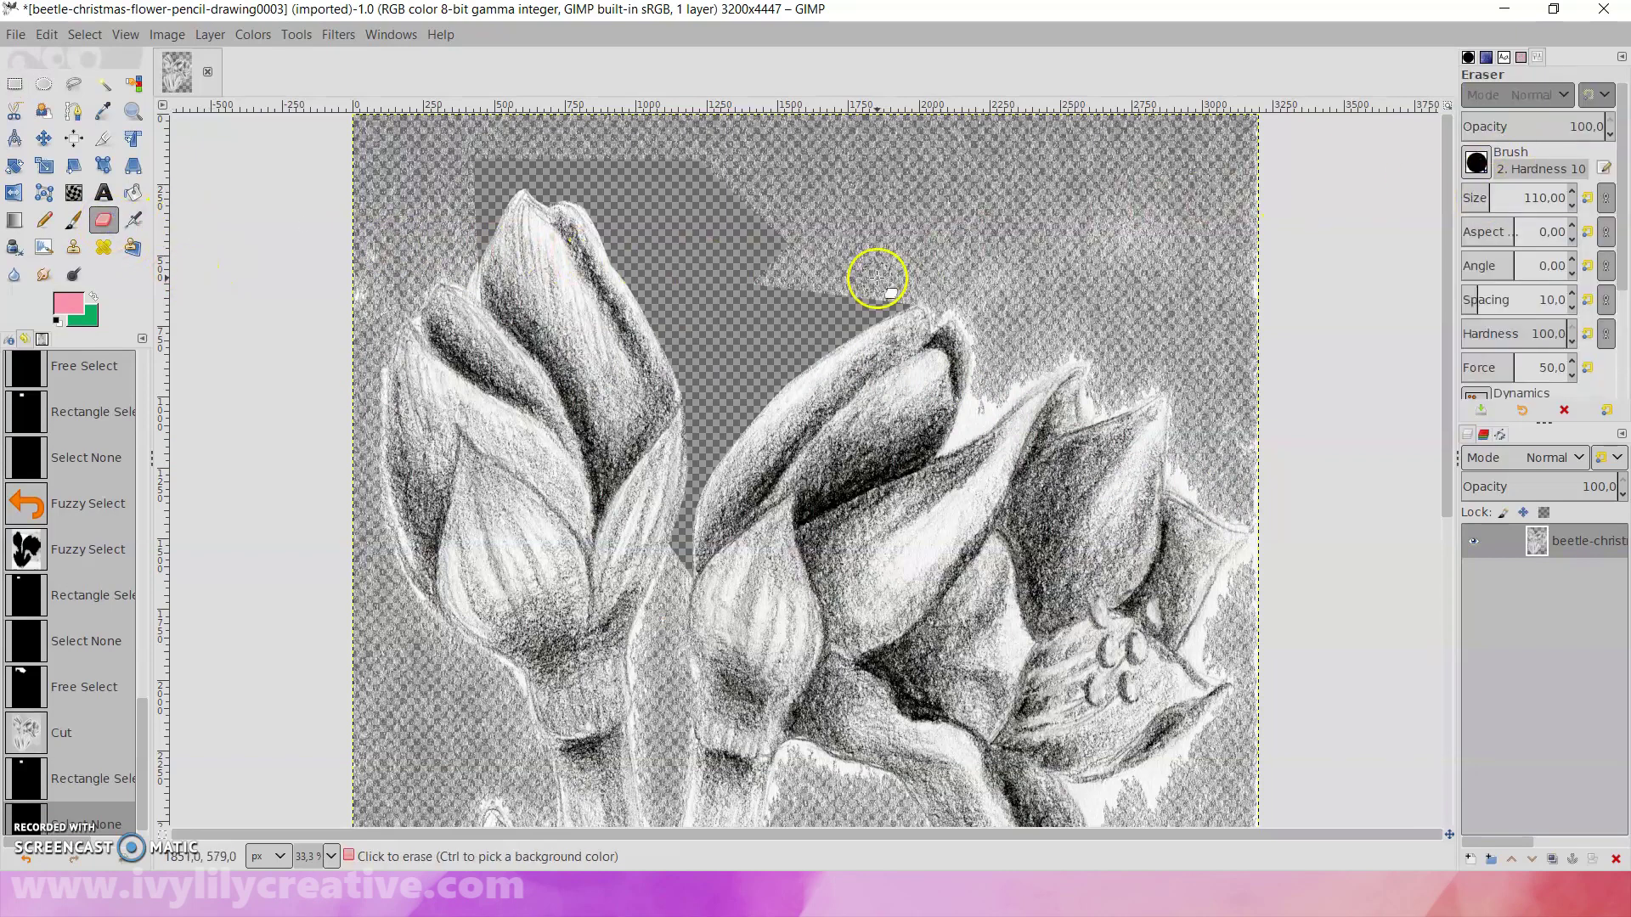
pyautogui.scroll(2, 453, 312)
pyautogui.moveTo(455, 311)
pyautogui.mouseDown()
pyautogui.moveTo(685, 456)
pyautogui.moveTo(801, 352)
pyautogui.mouseUp()
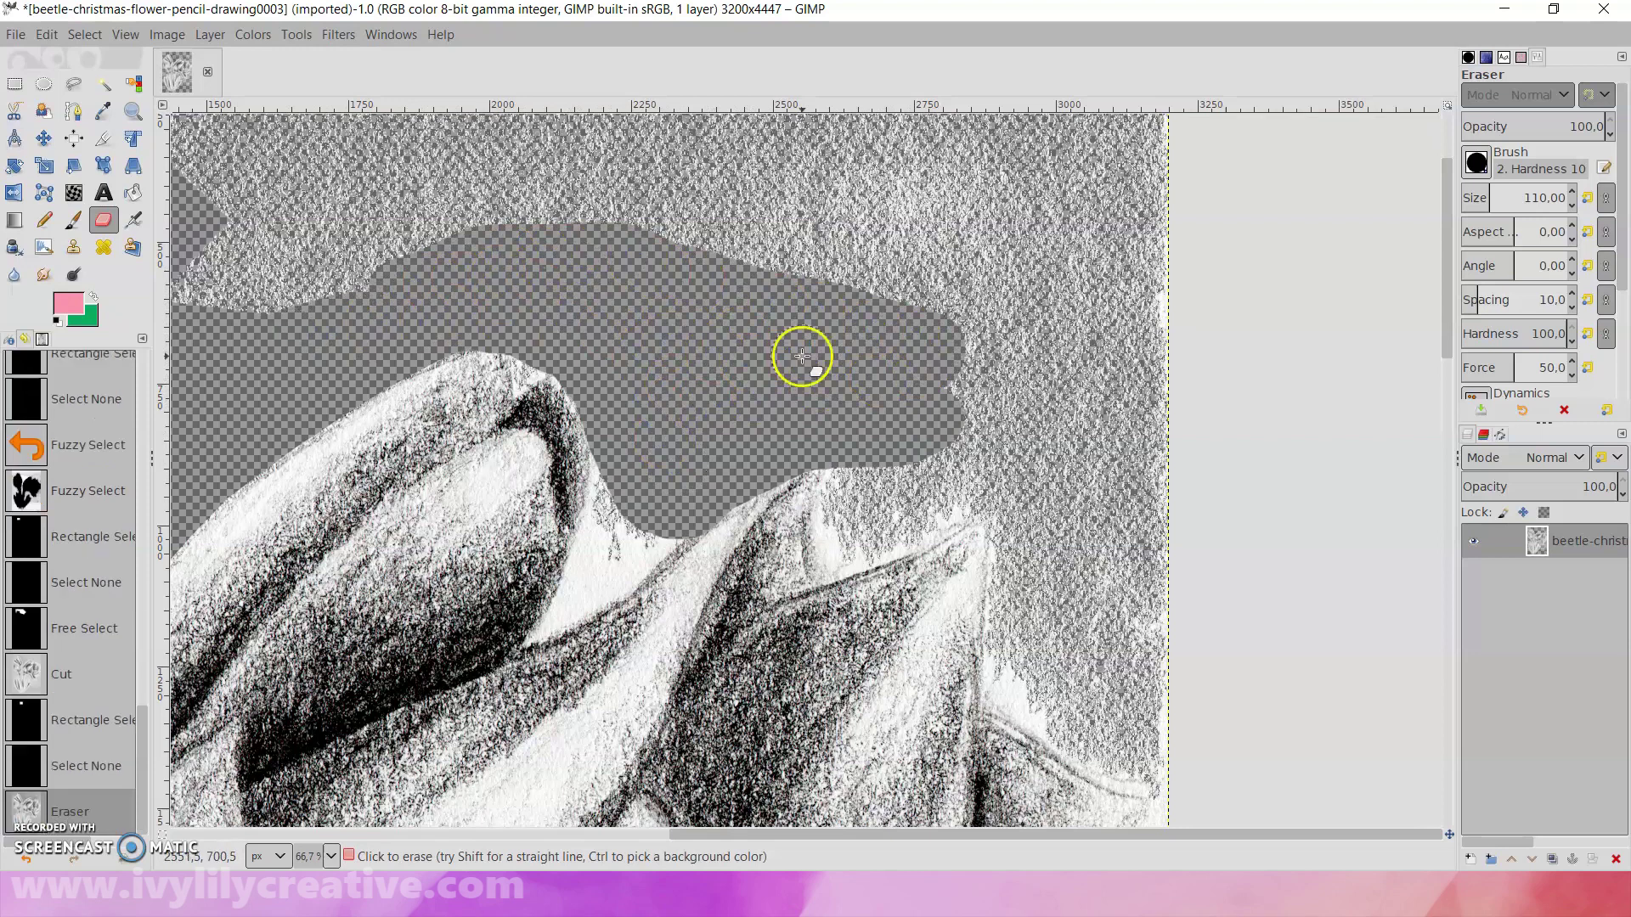
pyautogui.scroll(-4, 802, 353)
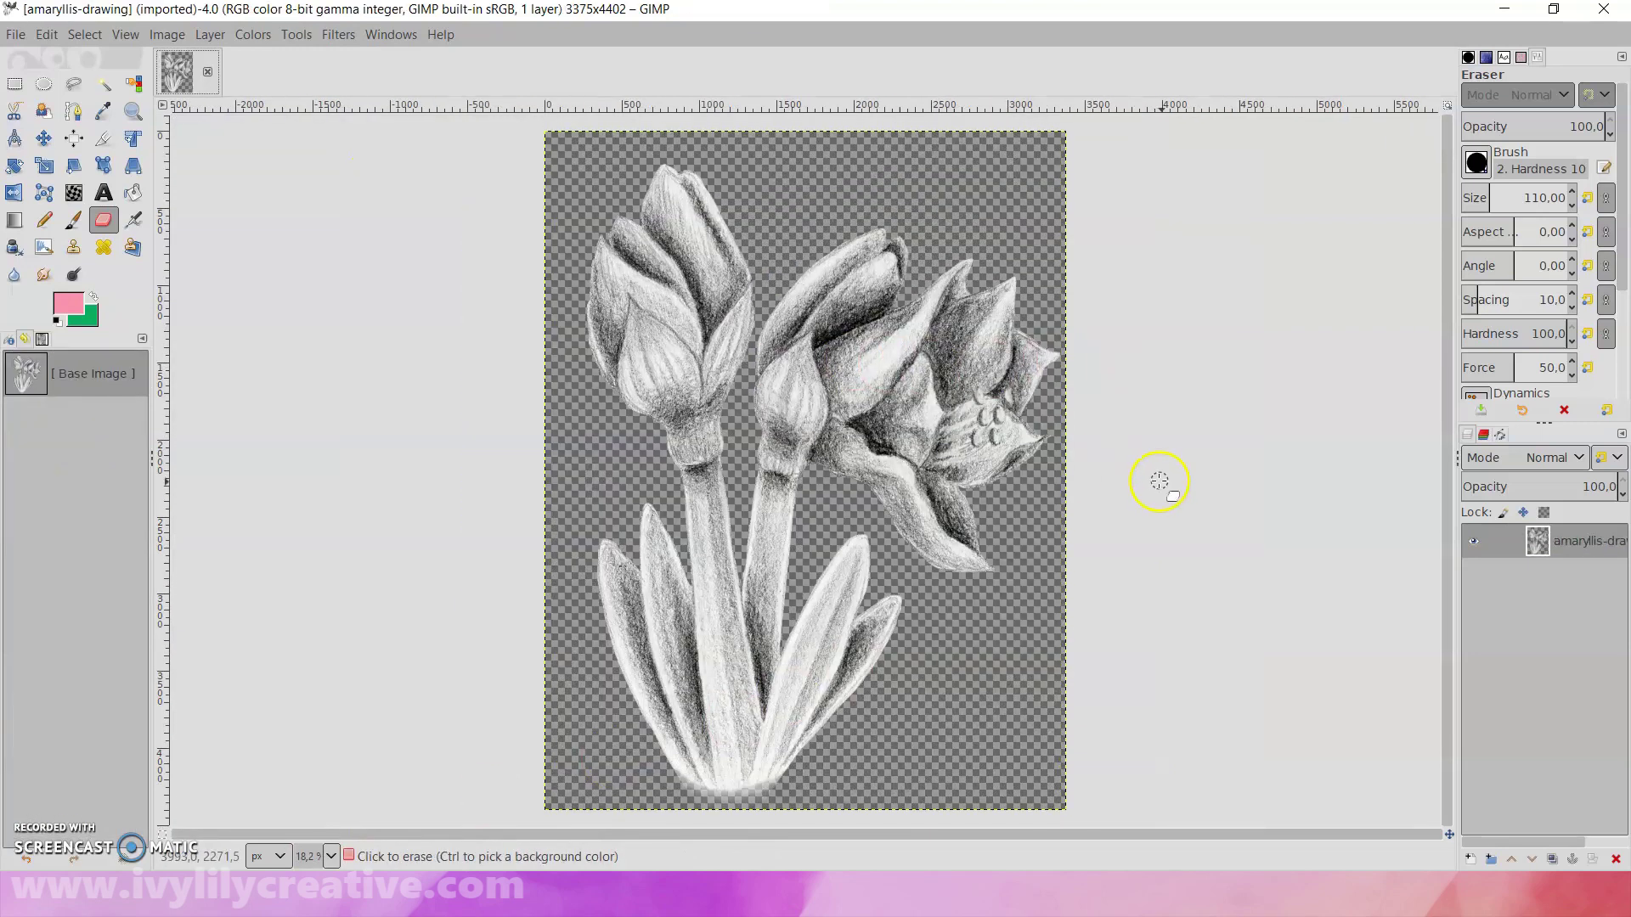
# - Add a new transparent layer and move it beneath the drawing
pyautogui.click(15, 84)
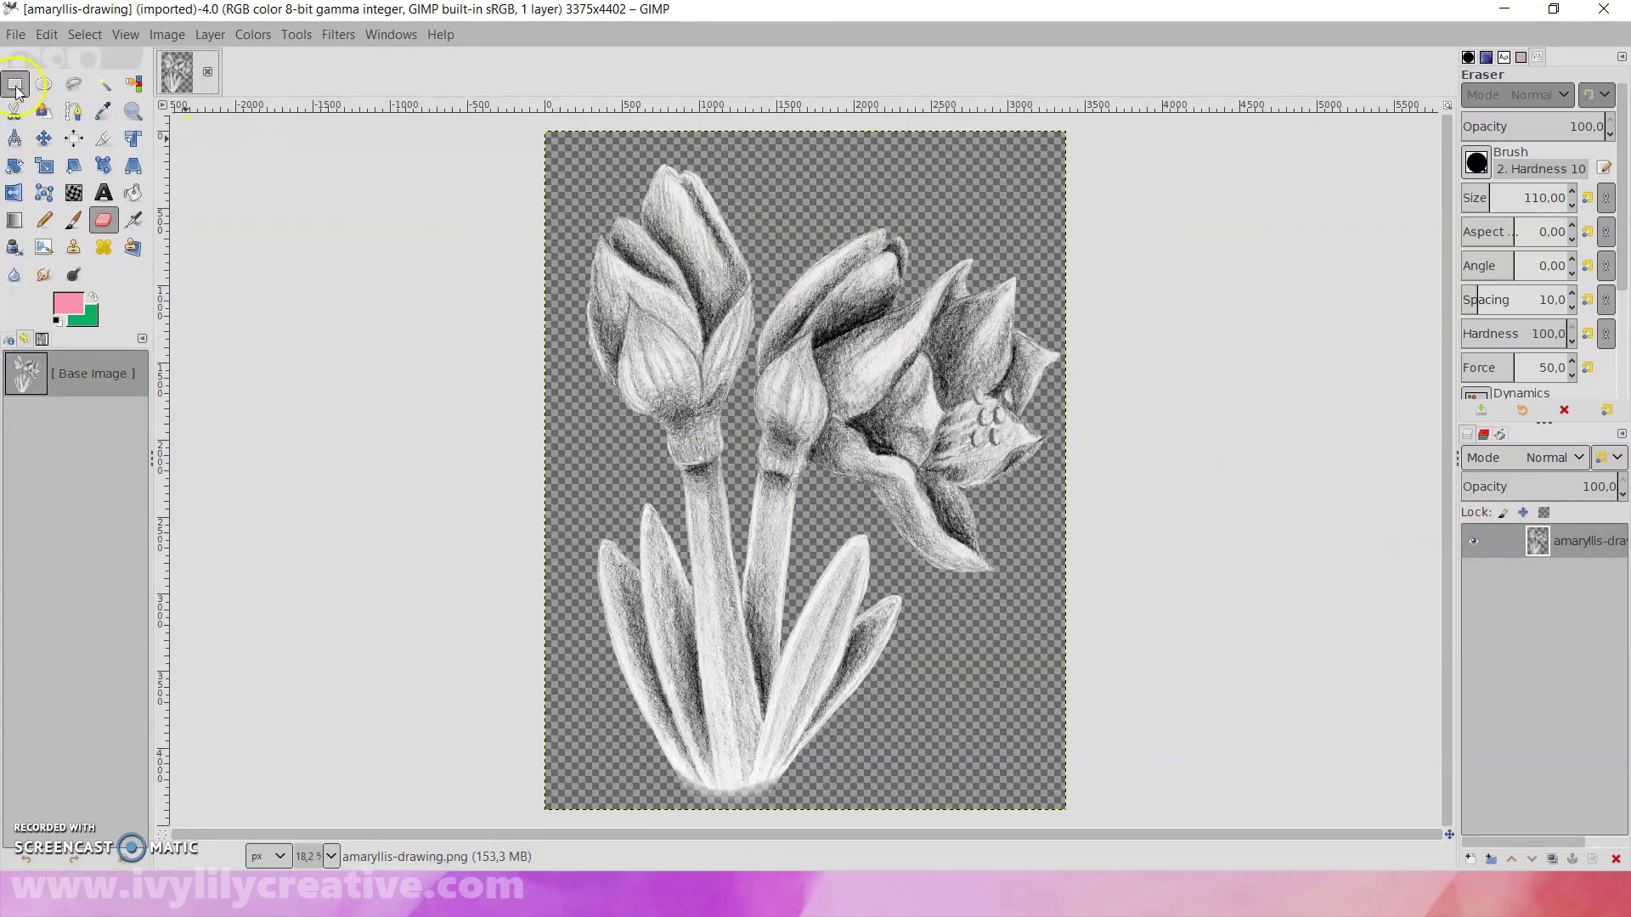
pyautogui.rightClick(1543, 544)
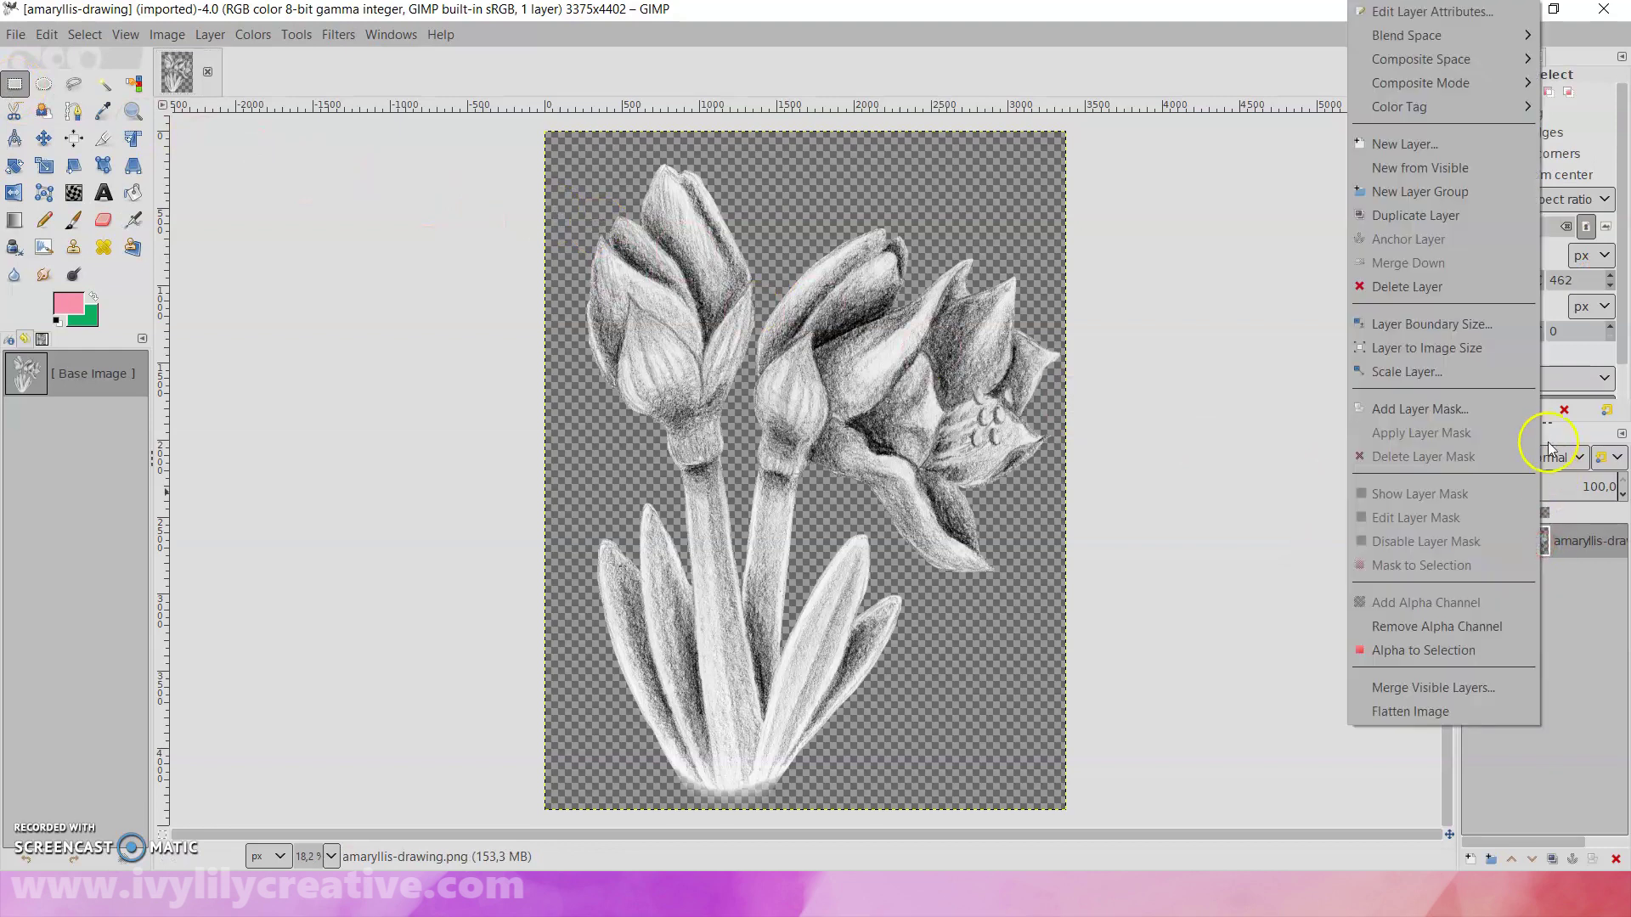
pyautogui.click(1487, 143)
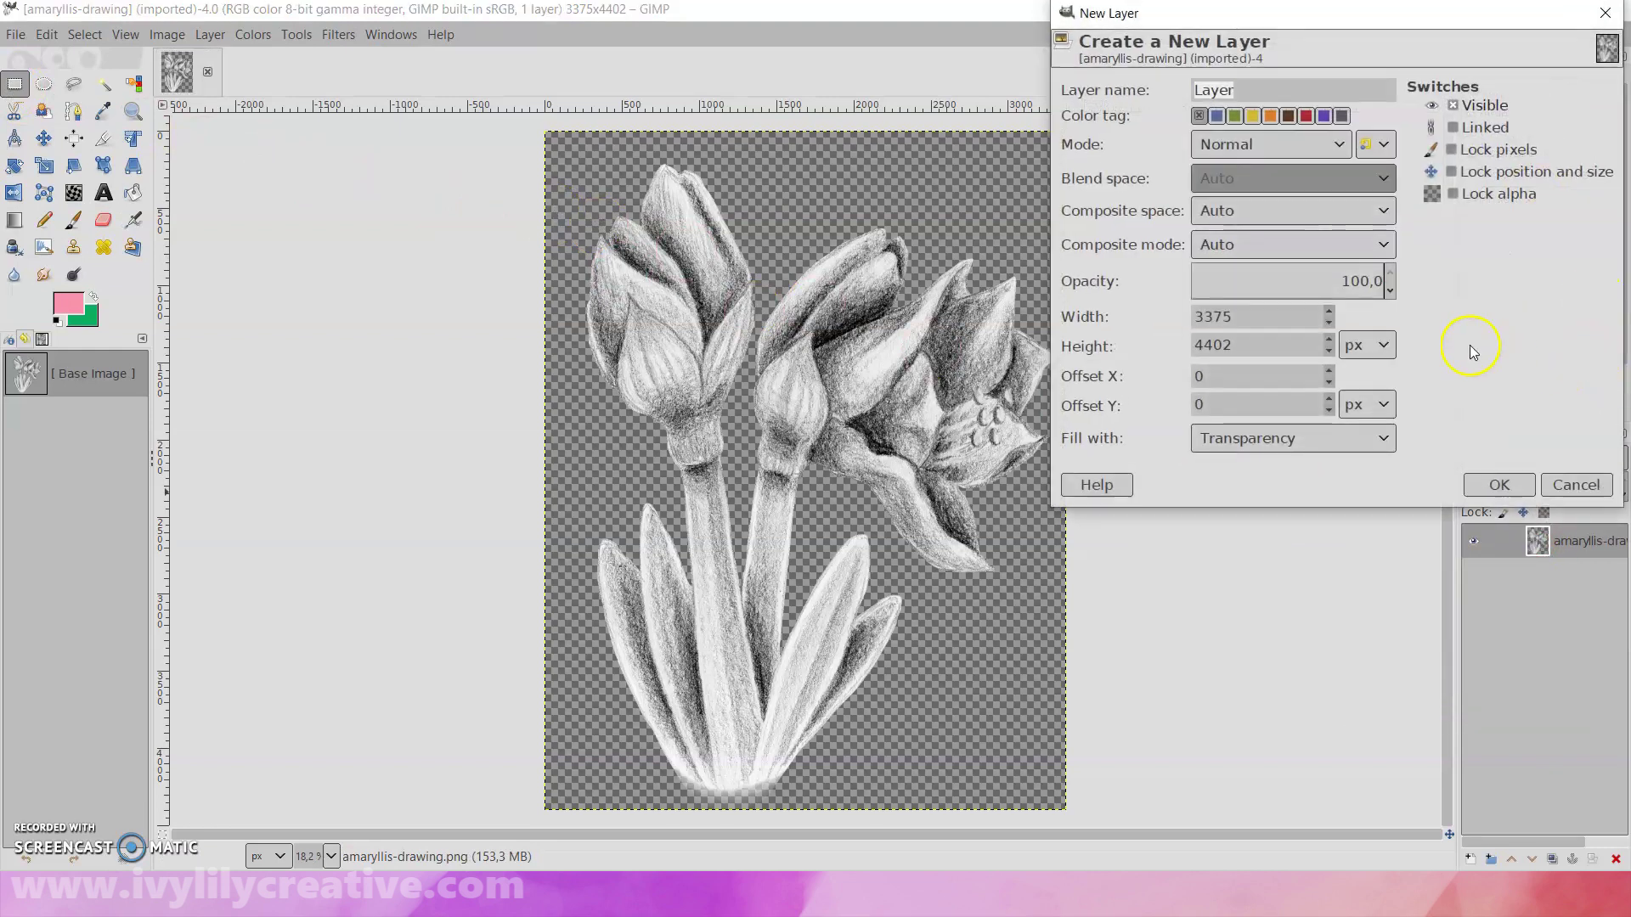
pyautogui.click(1498, 484)
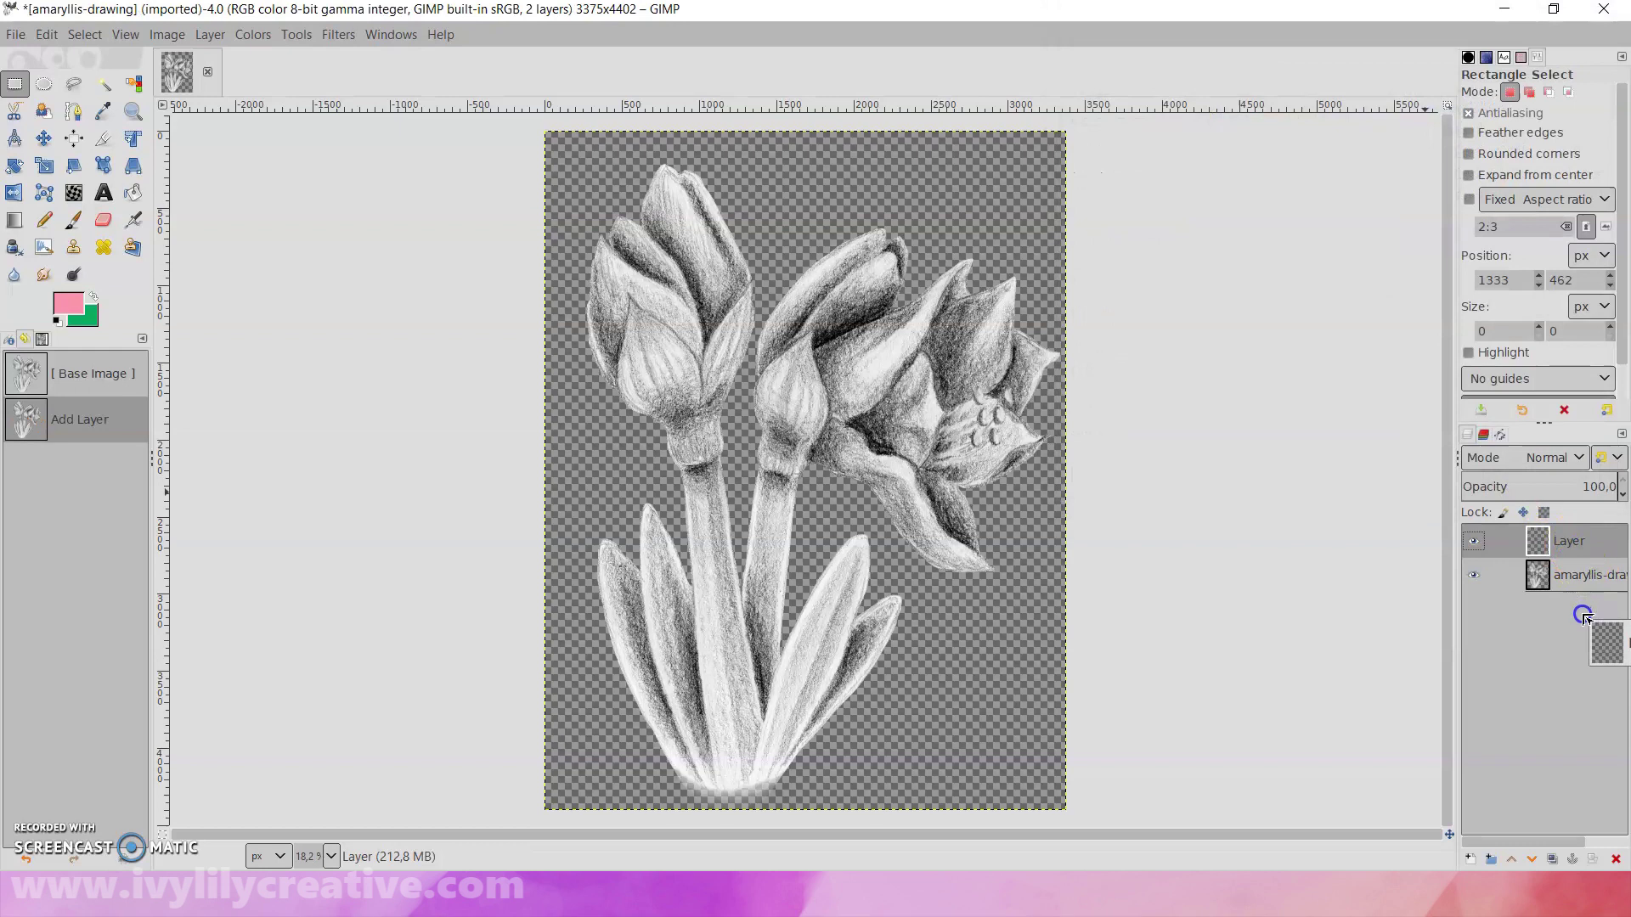
pyautogui.moveTo(1583, 617); pyautogui.dragTo(1584, 619)
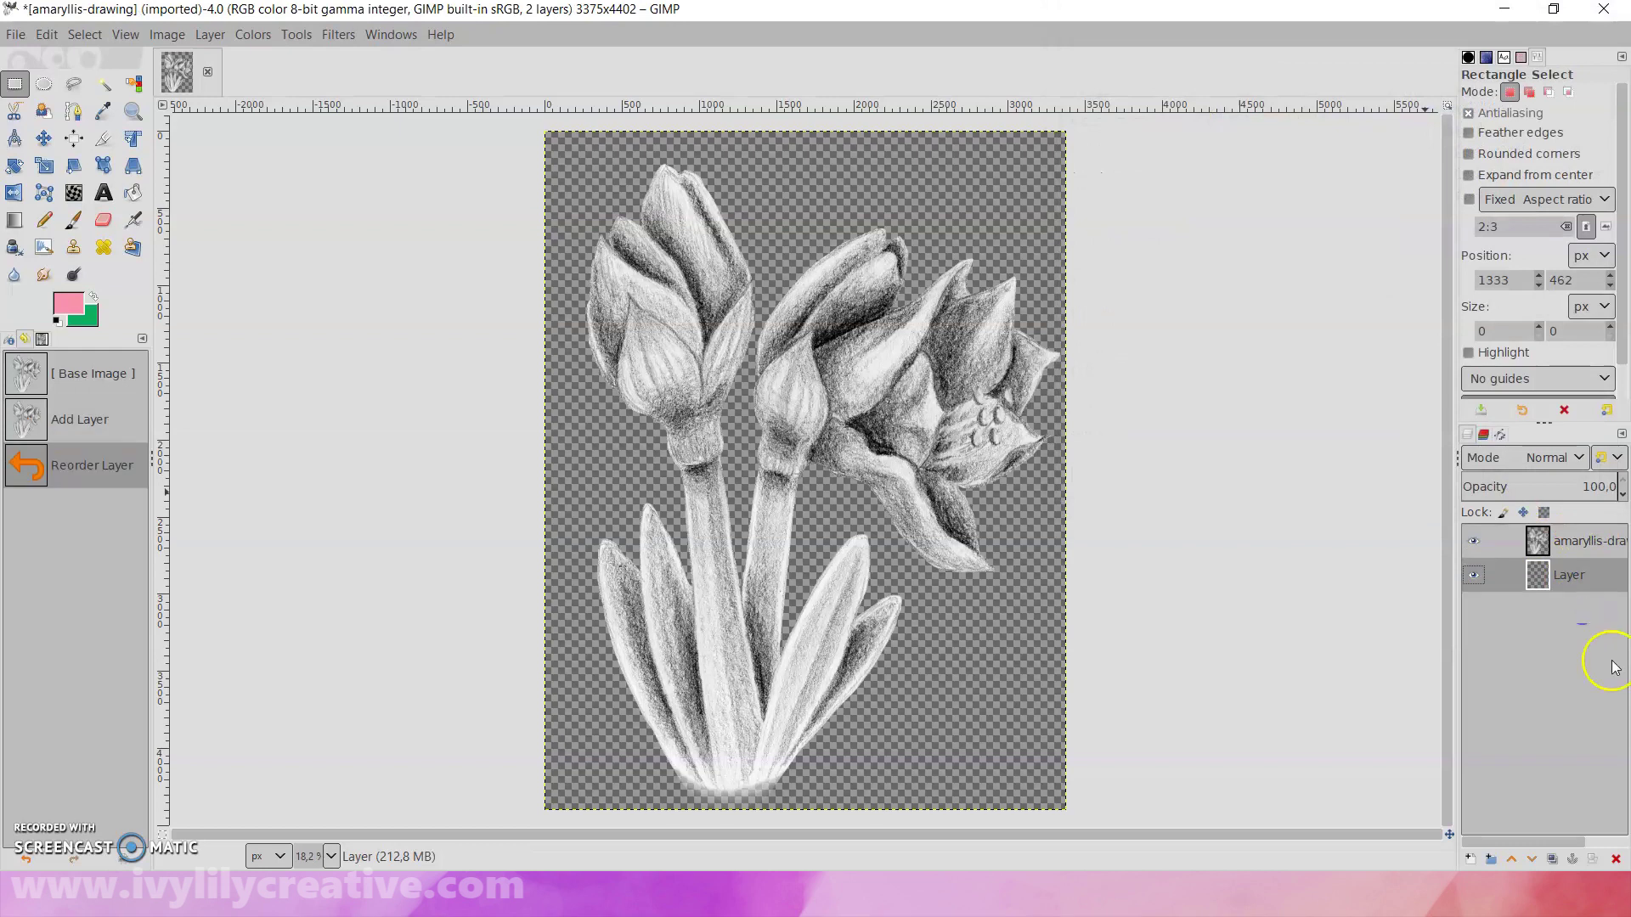
# - Fill the new bottom layer with black to check the cut edges
pyautogui.click(77, 307)
pyautogui.moveTo(237, 455); pyautogui.dragTo(186, 510)
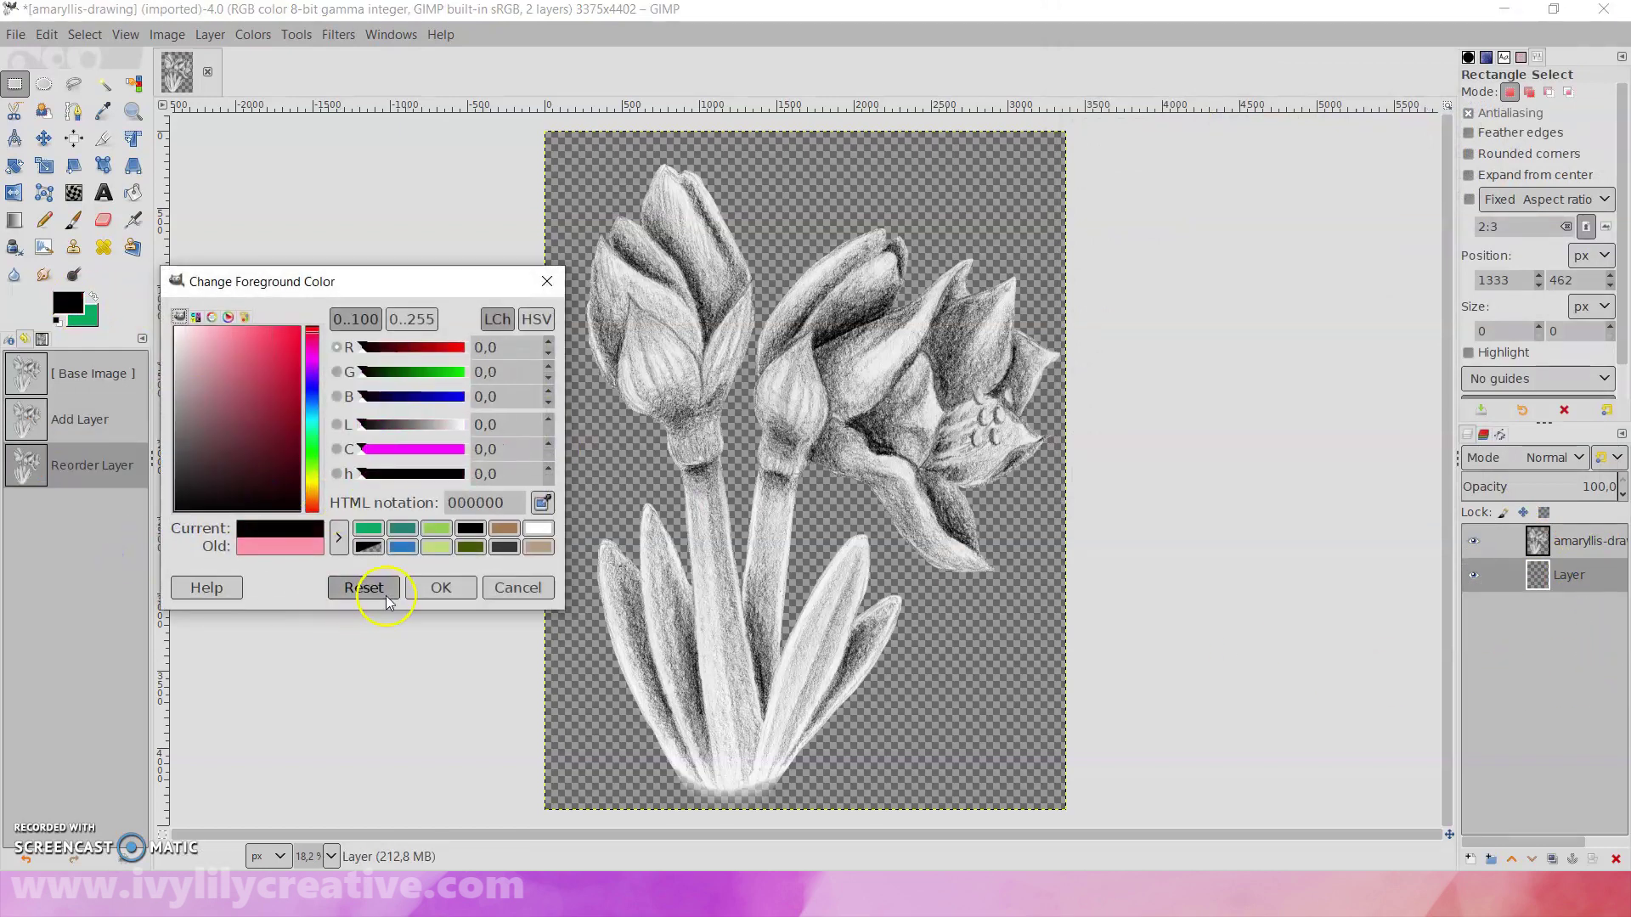
pyautogui.click(440, 588)
pyautogui.click(134, 192)
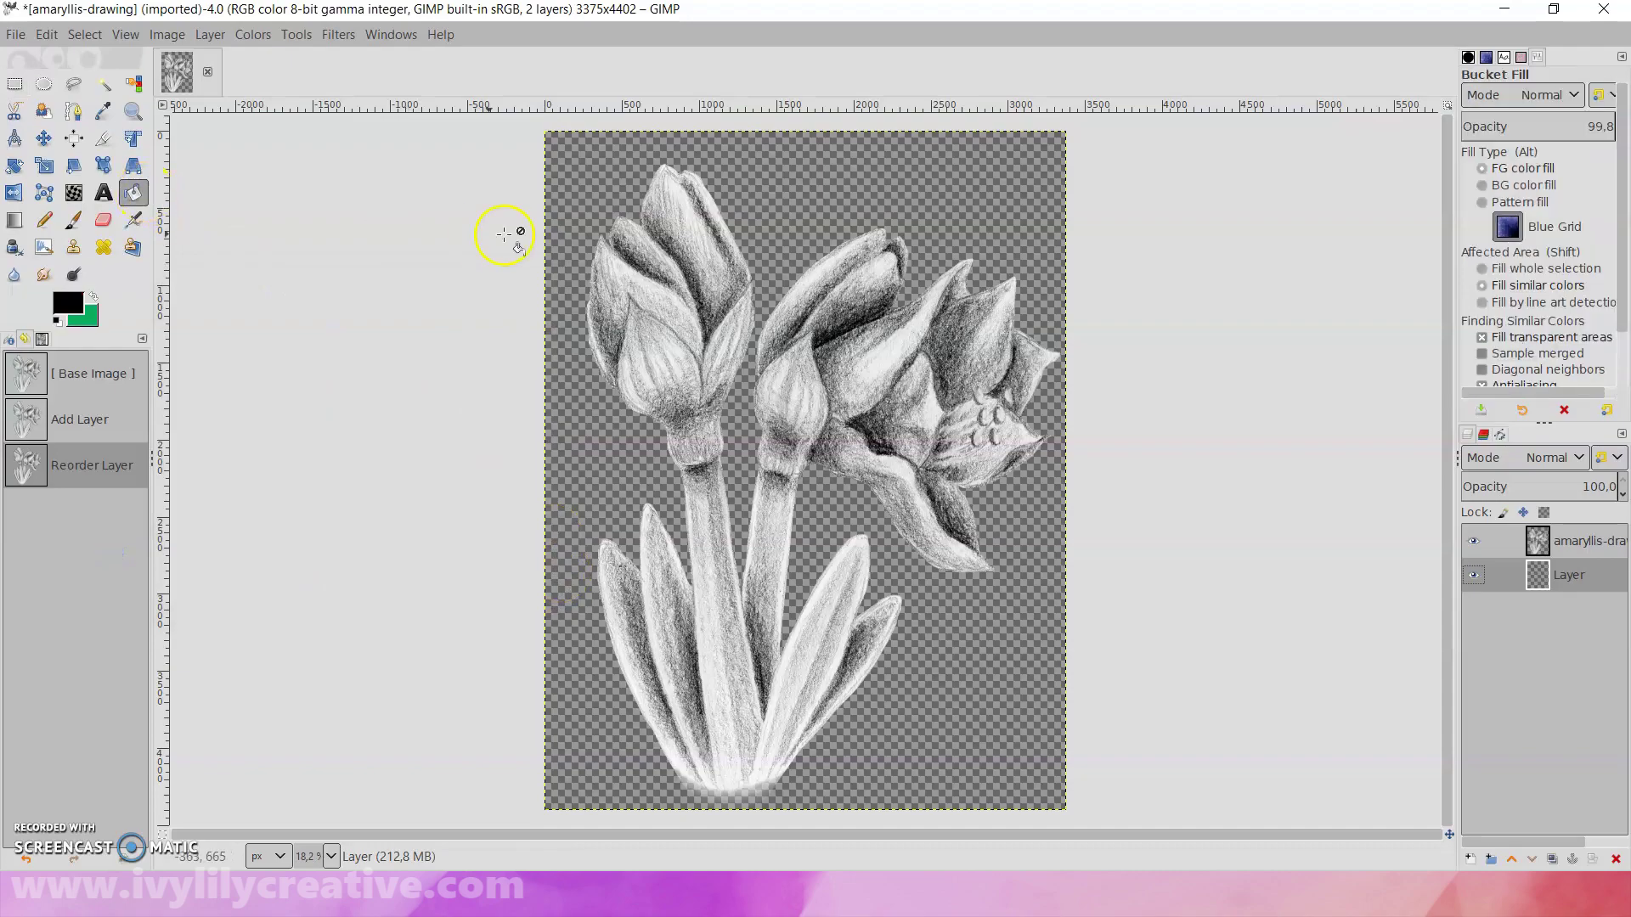
pyautogui.click(585, 230)
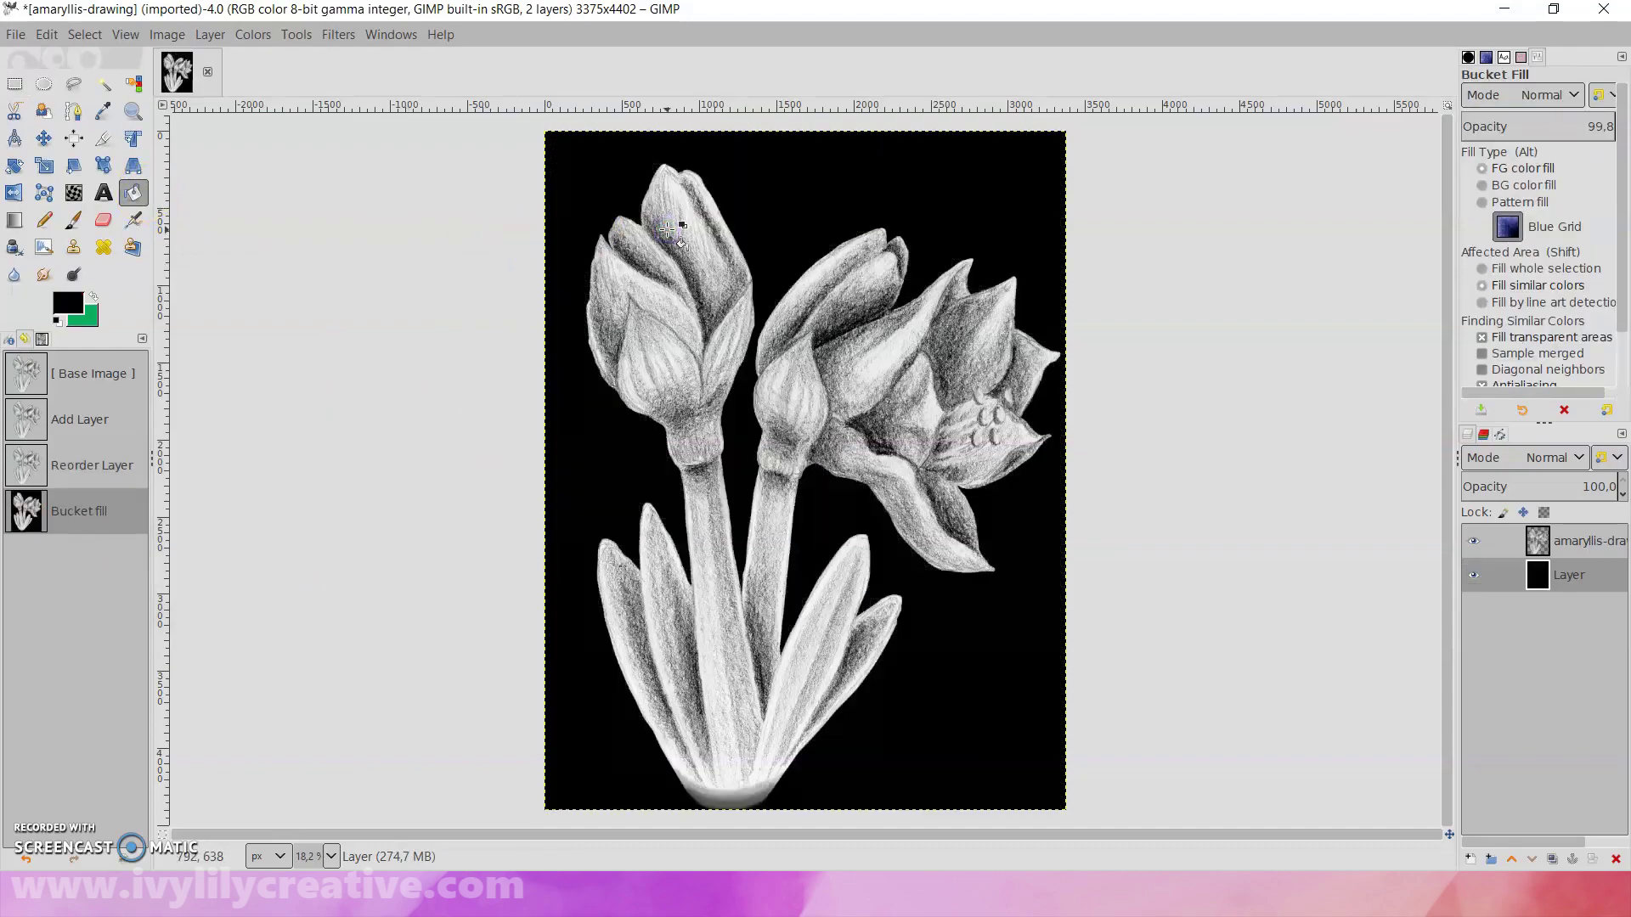
pyautogui.press('r')
pyautogui.click(871, 421)
pyautogui.scroll(3, 872, 420)
pyautogui.scroll(1, 871, 422)
pyautogui.scroll(-3, 1057, 426)
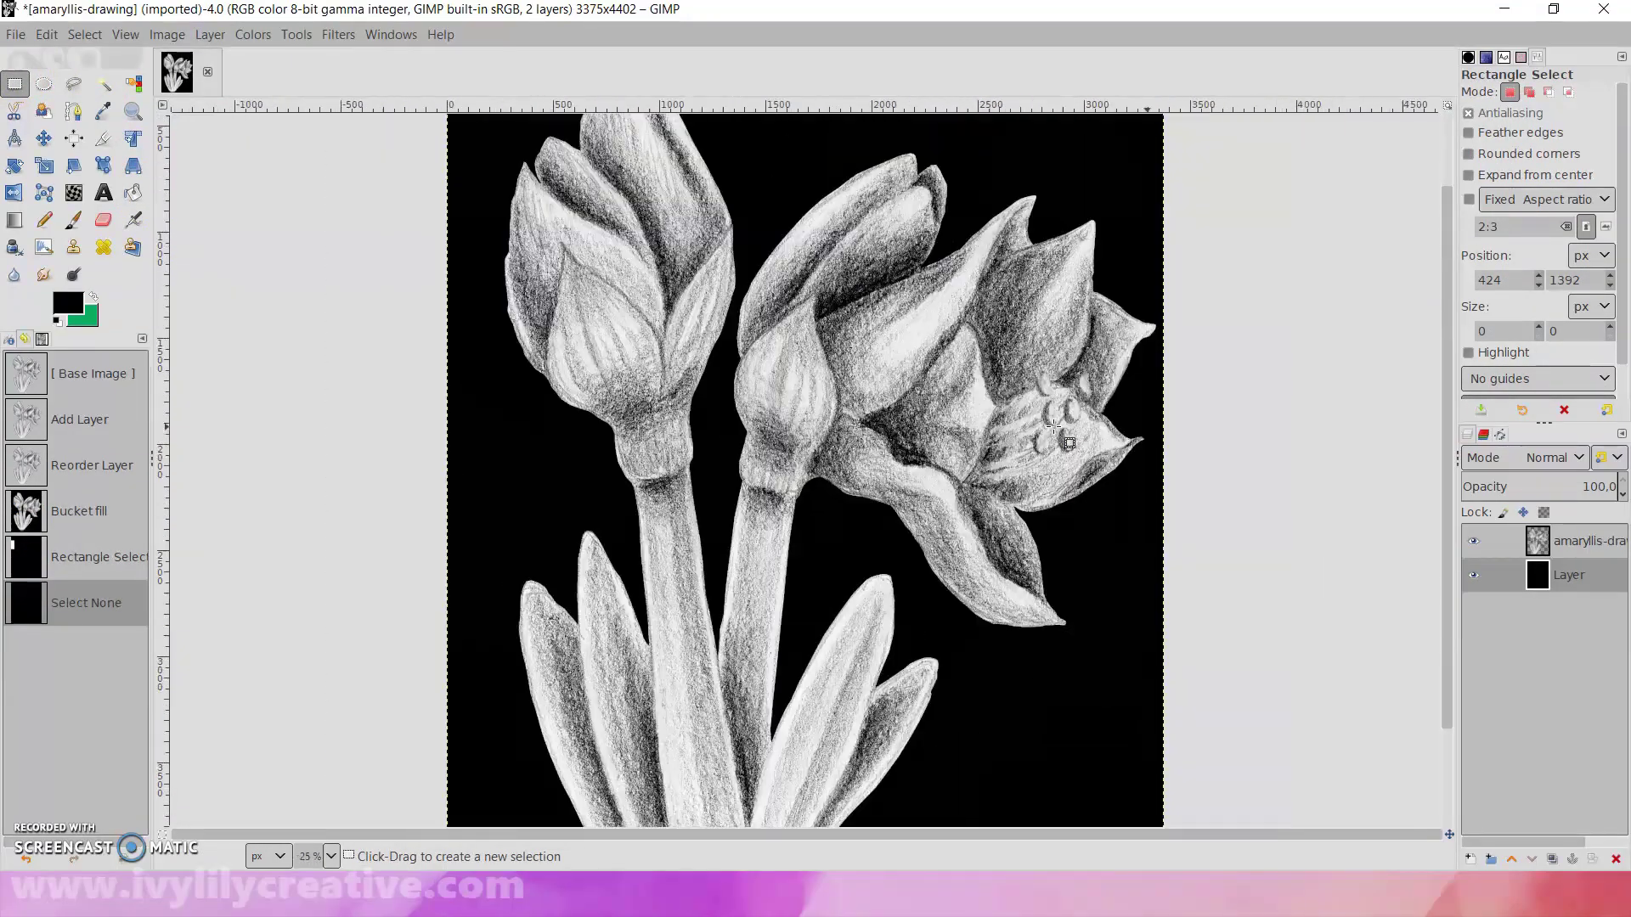
pyautogui.scroll(3, 1056, 426)
pyautogui.scroll(-10, 1357, 543)
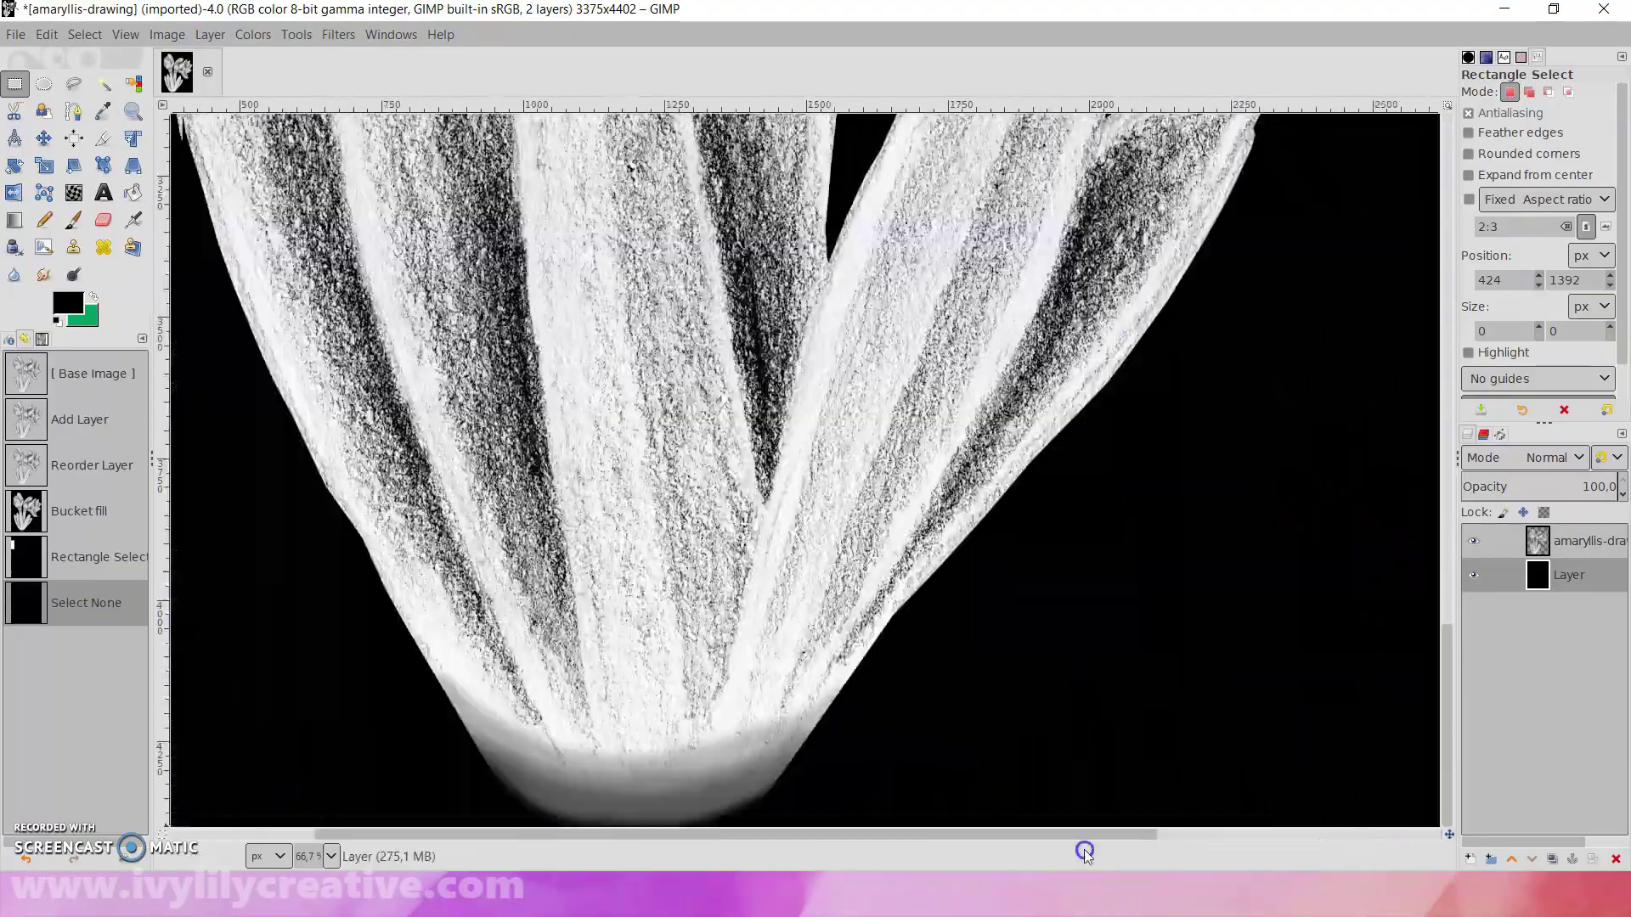
pyautogui.hscroll(-5, 366, 446)
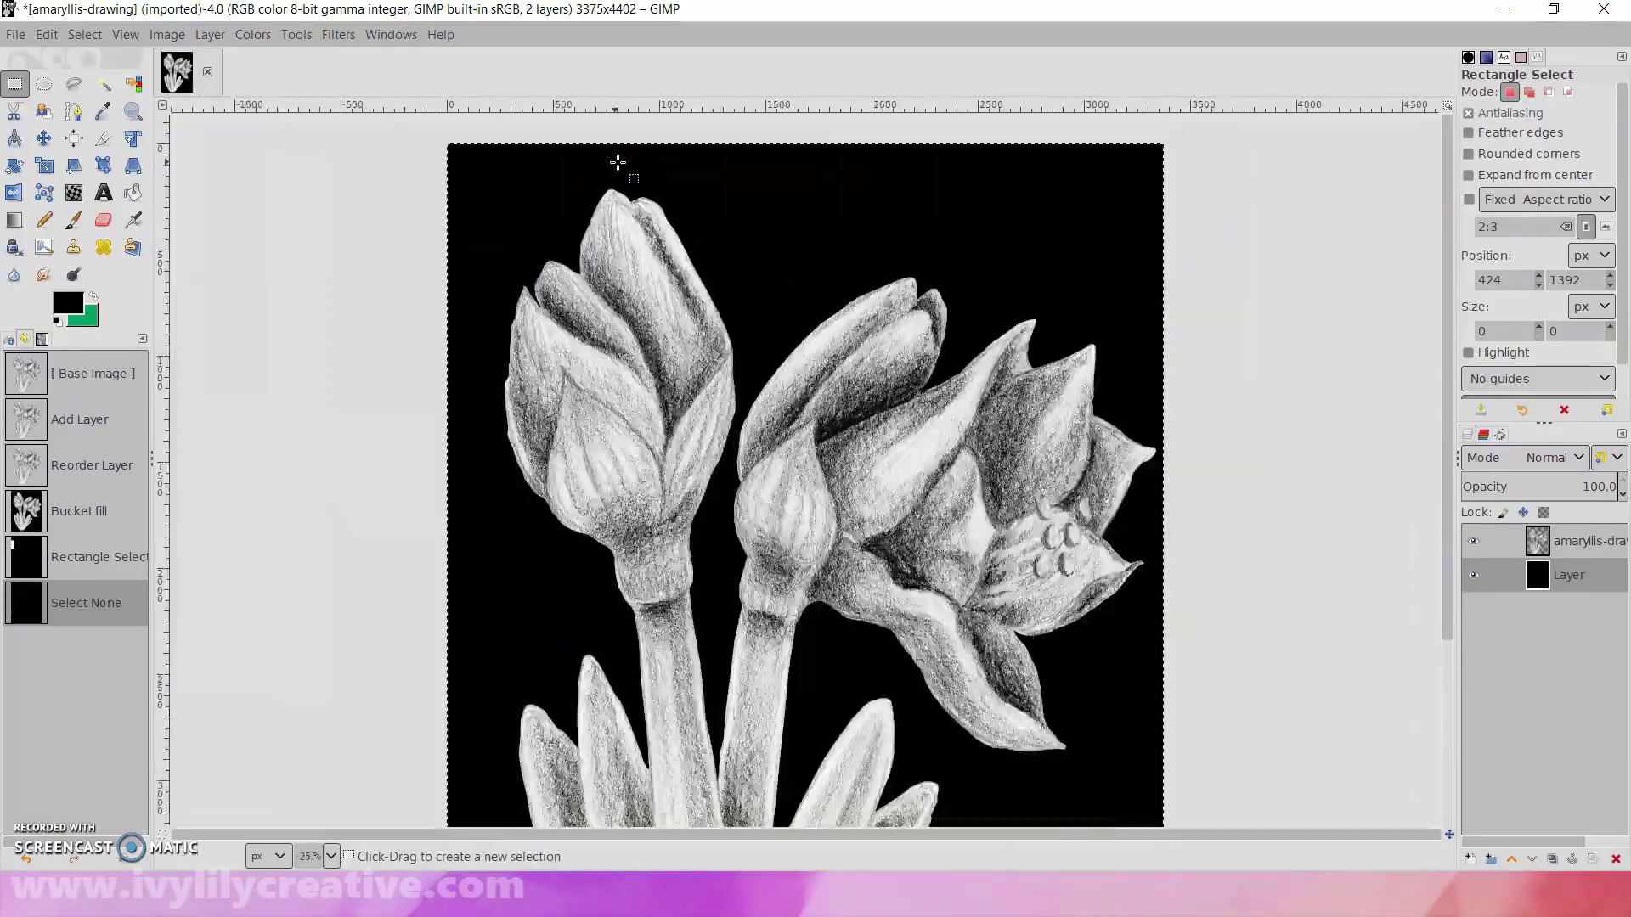
pyautogui.scroll(-3, 626, 165)
pyautogui.scroll(-2, 630, 170)
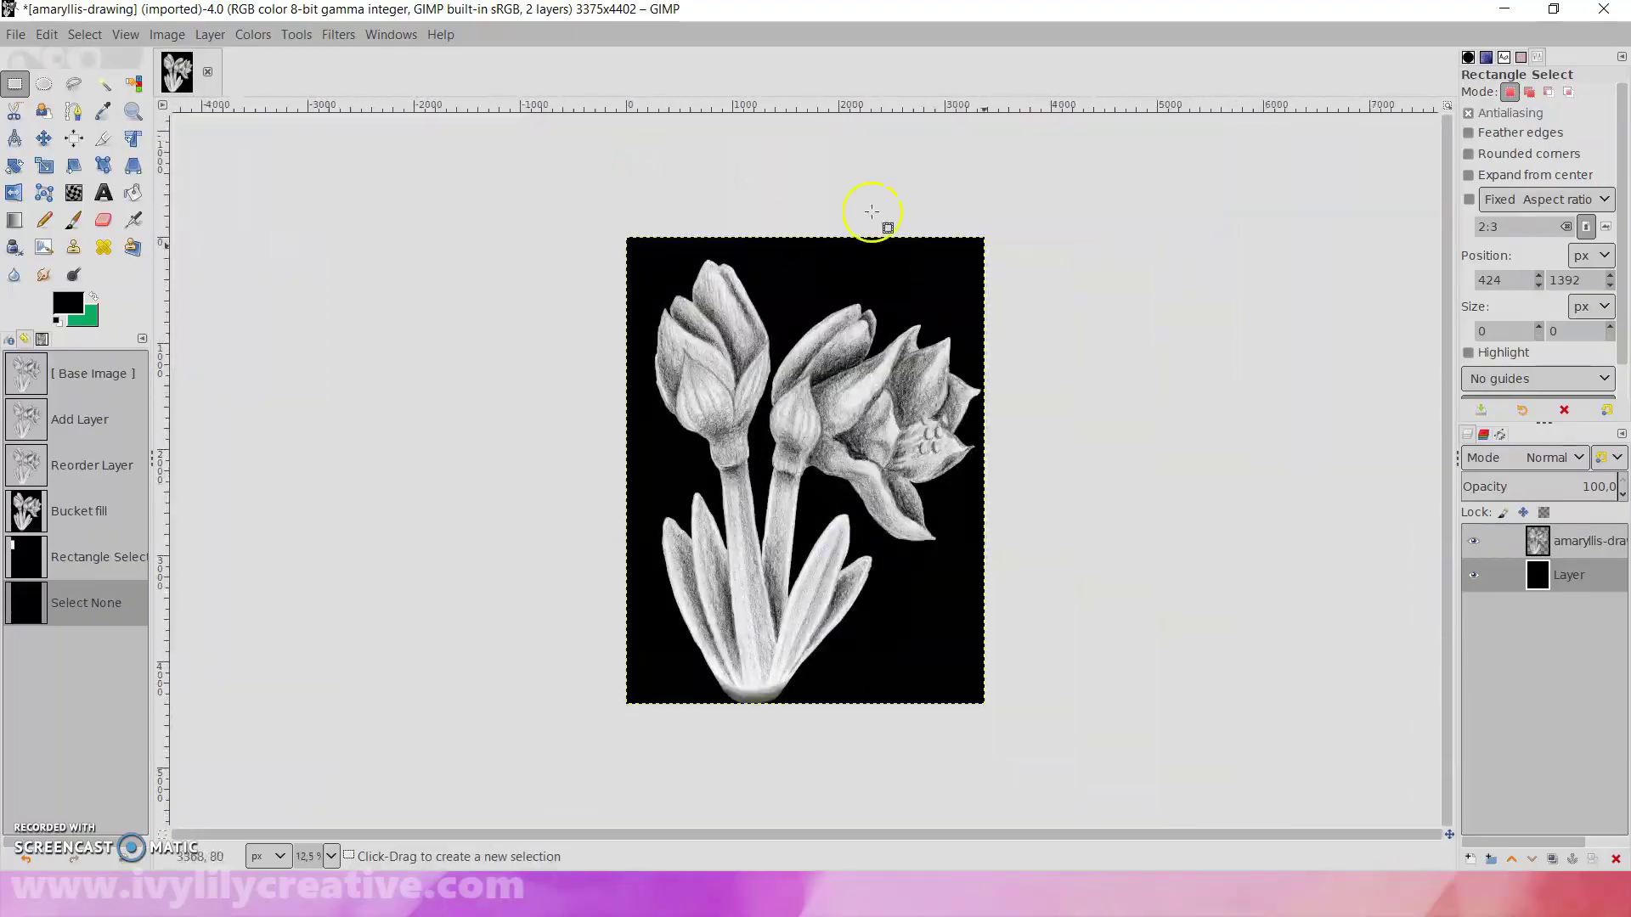
# - Hide the black layer and delete it
pyautogui.click(1475, 576)
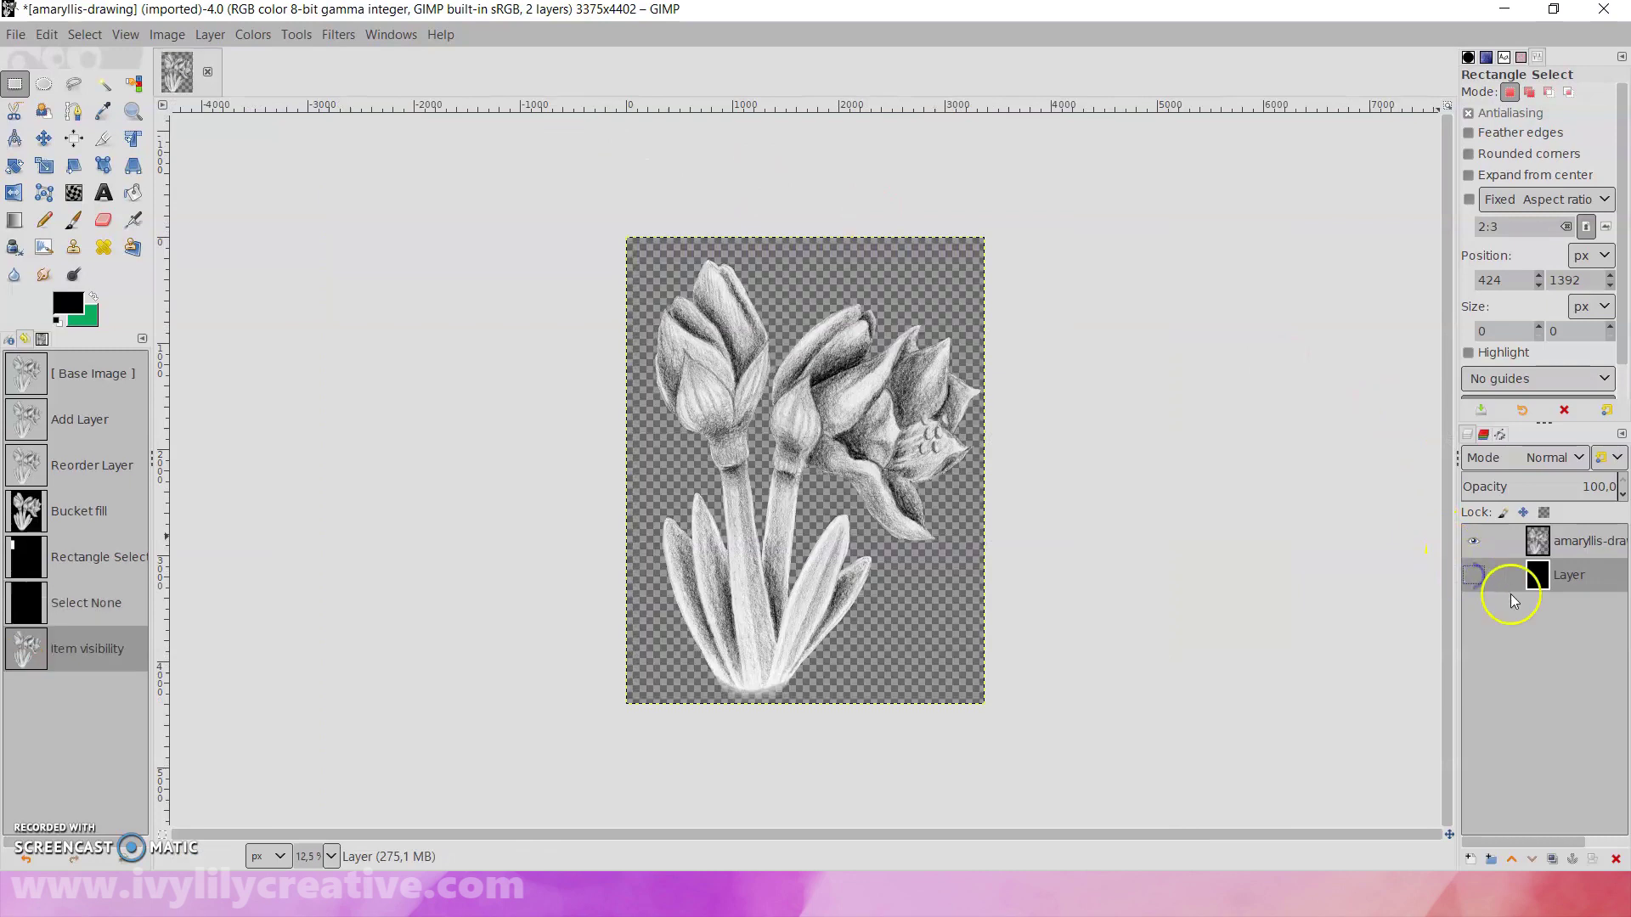
pyautogui.rightClick(1584, 584)
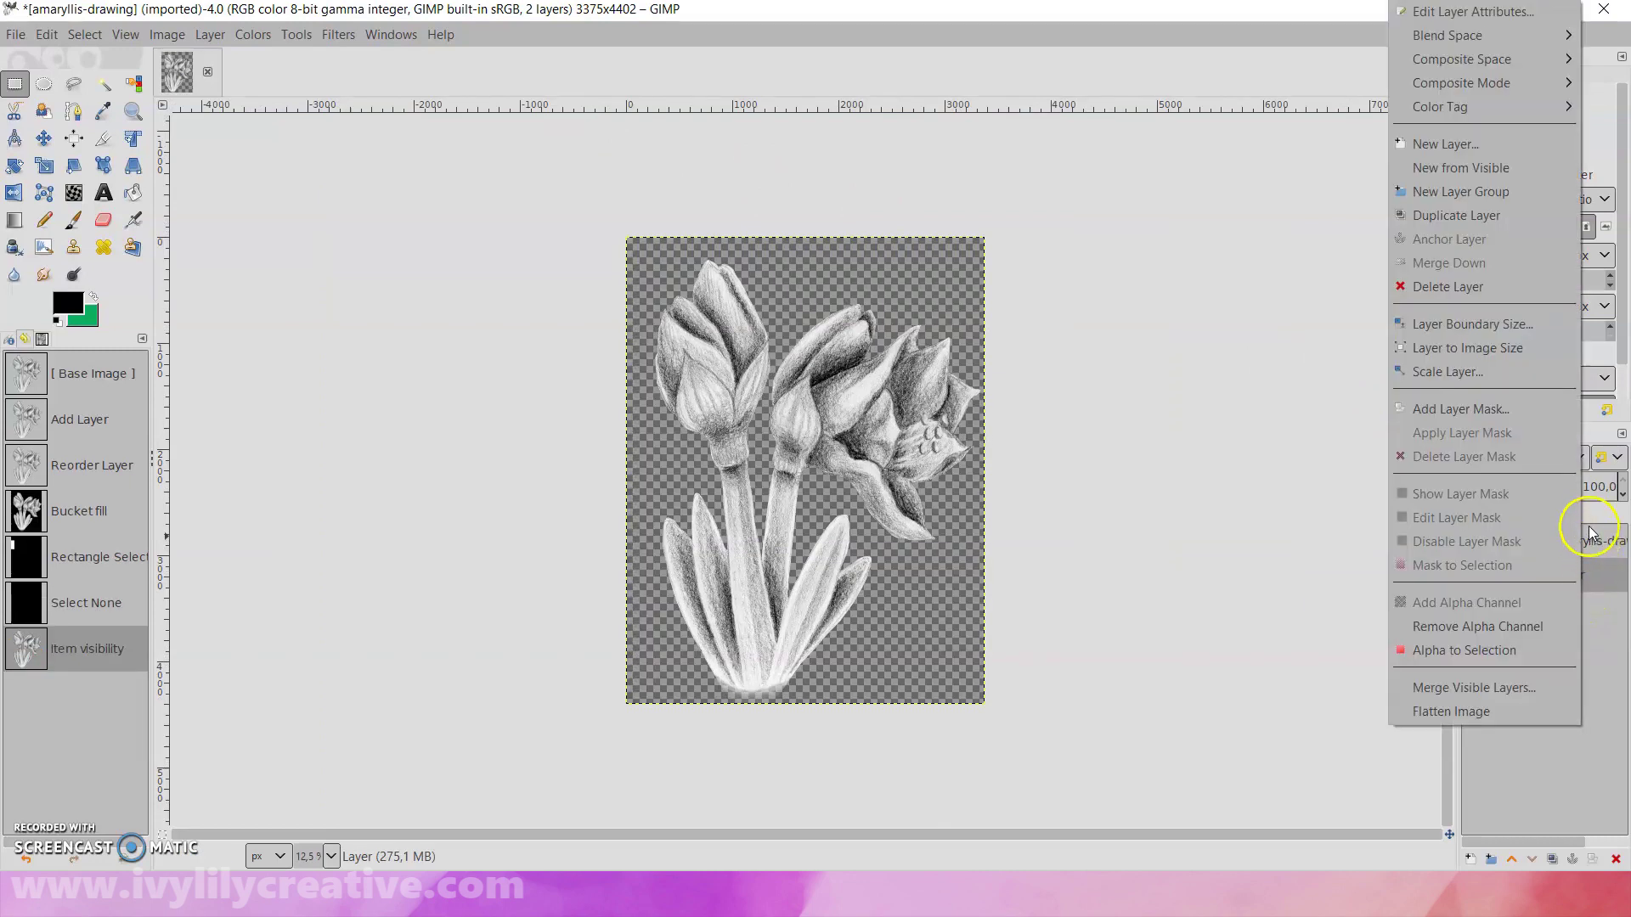
pyautogui.click(1491, 286)
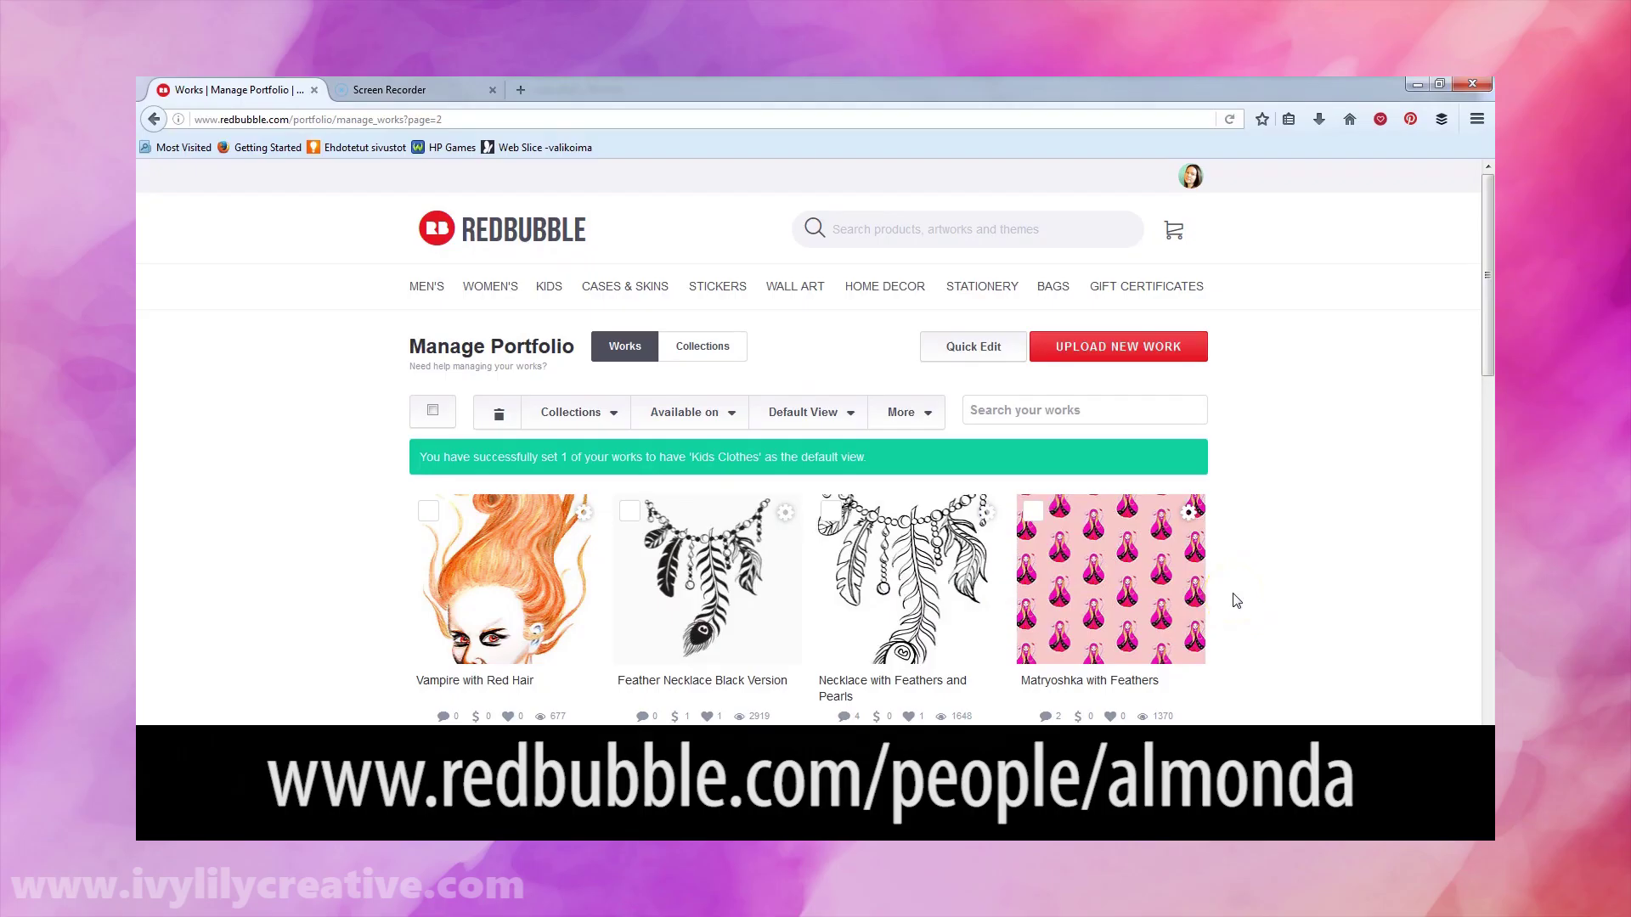
pyautogui.scroll(-2, 1234, 601)
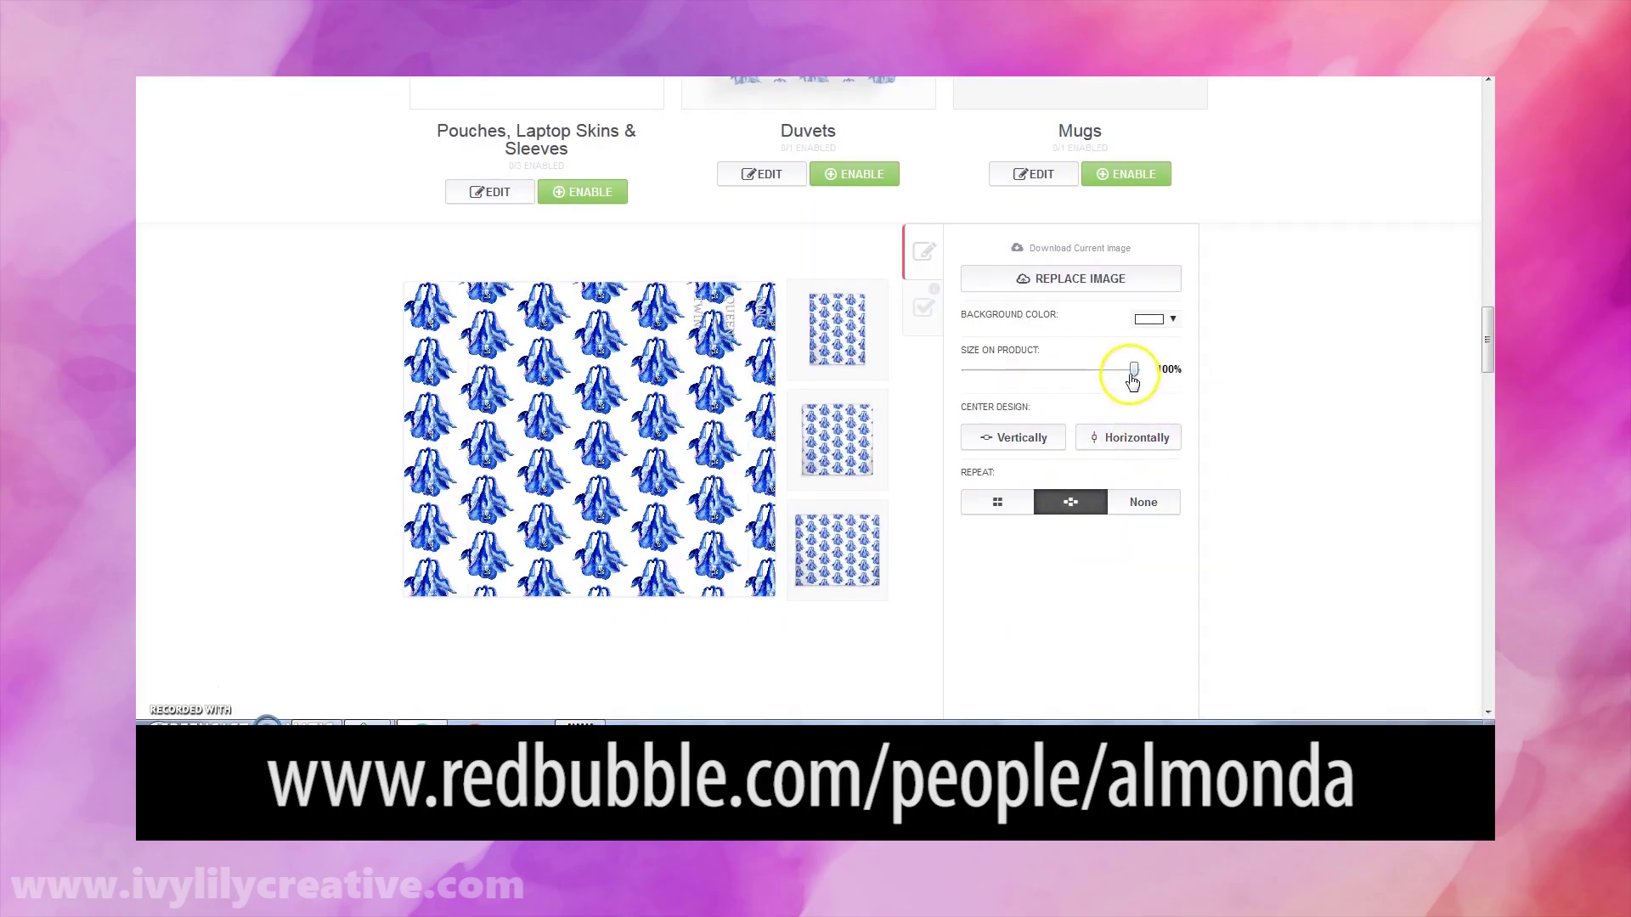
# - Shrink the pattern slightly, pick a light blue-lavender background, and use grid repeat
pyautogui.moveTo(1134, 378)
pyautogui.mouseDown()
pyautogui.moveTo(1116, 374)
pyautogui.moveTo(1165, 376)
pyautogui.mouseUp()
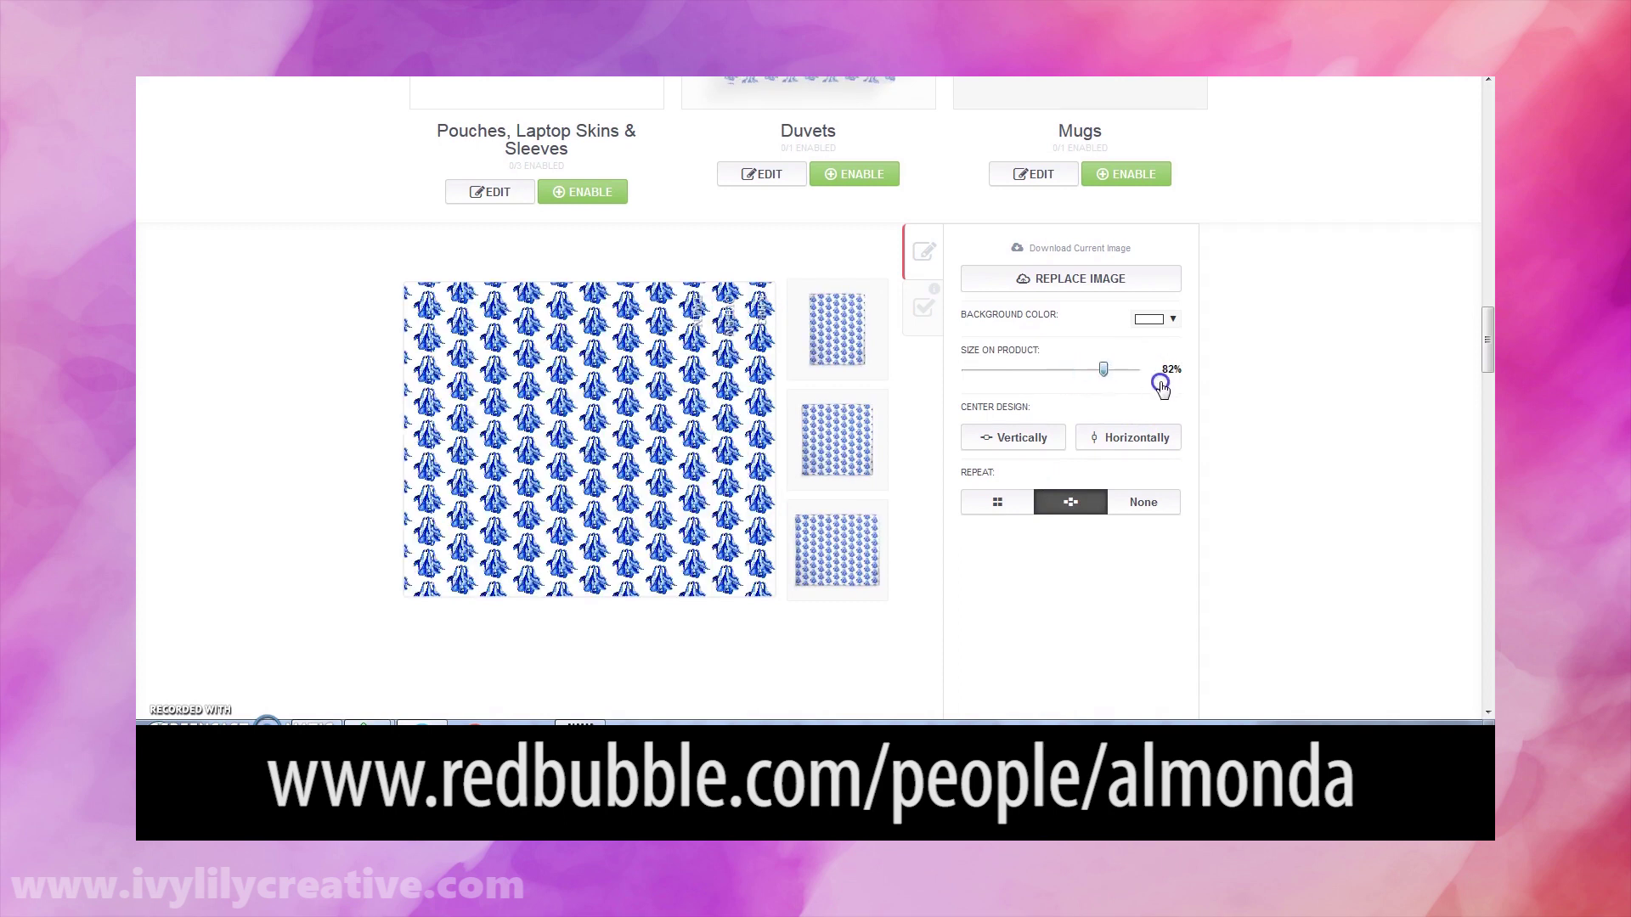
pyautogui.click(1152, 319)
pyautogui.moveTo(1274, 345); pyautogui.dragTo(1272, 411)
pyautogui.click(1273, 410)
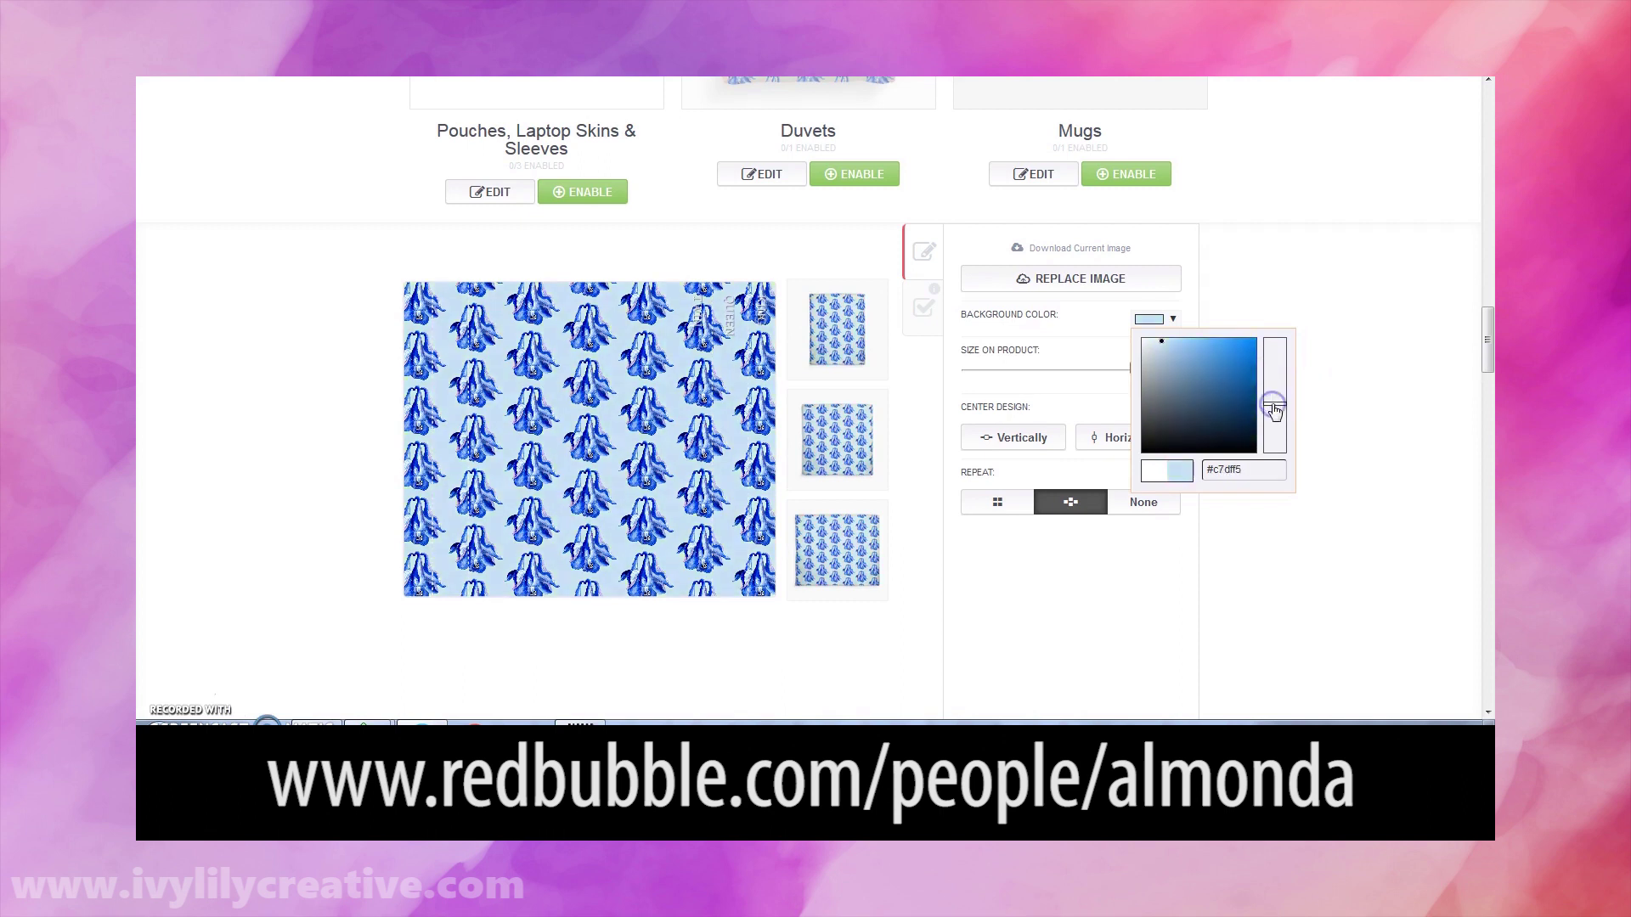
pyautogui.moveTo(1275, 421); pyautogui.dragTo(1276, 430)
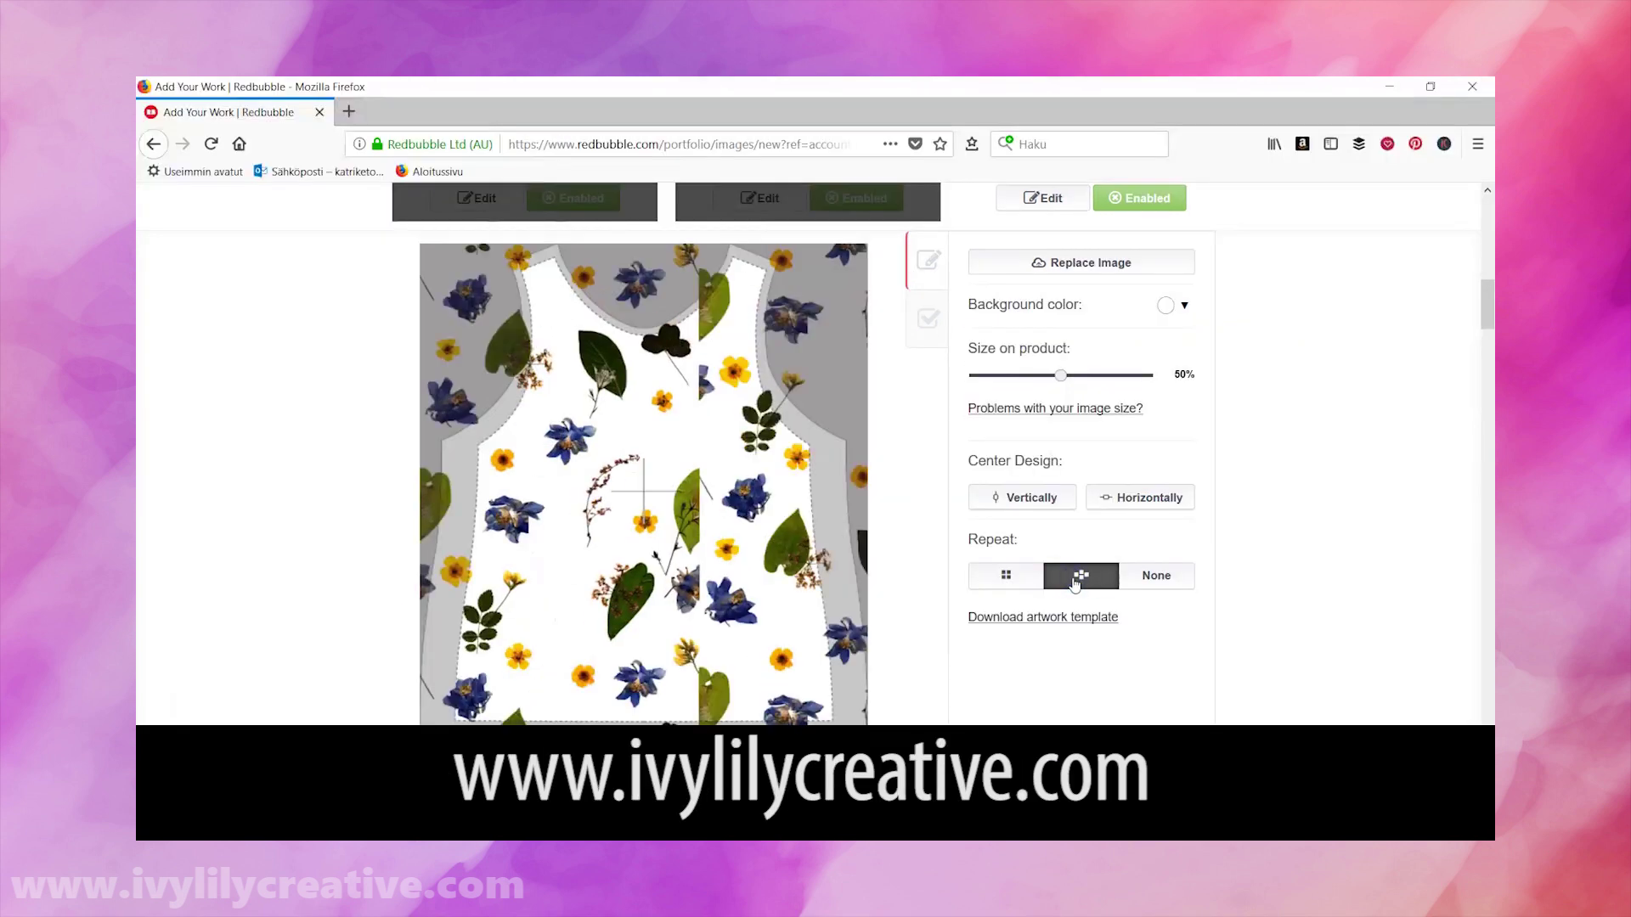
pyautogui.click(1023, 581)
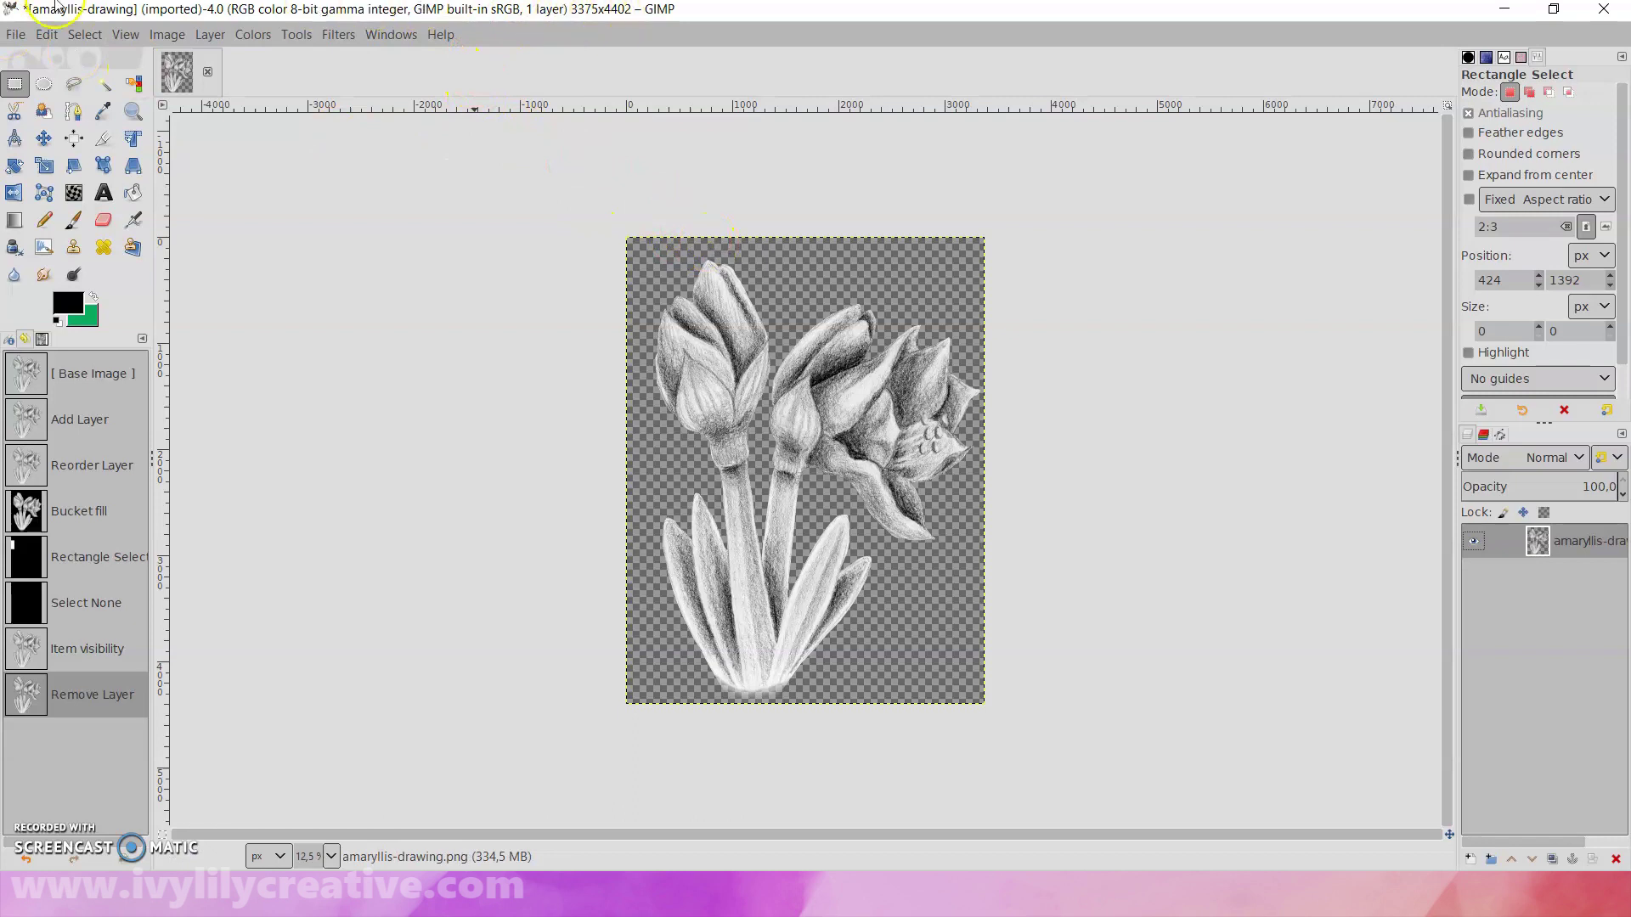
# - Create a new 6000 × 6000 px image filled with Transparency, accepting the size warning
pyautogui.click(8, 32)
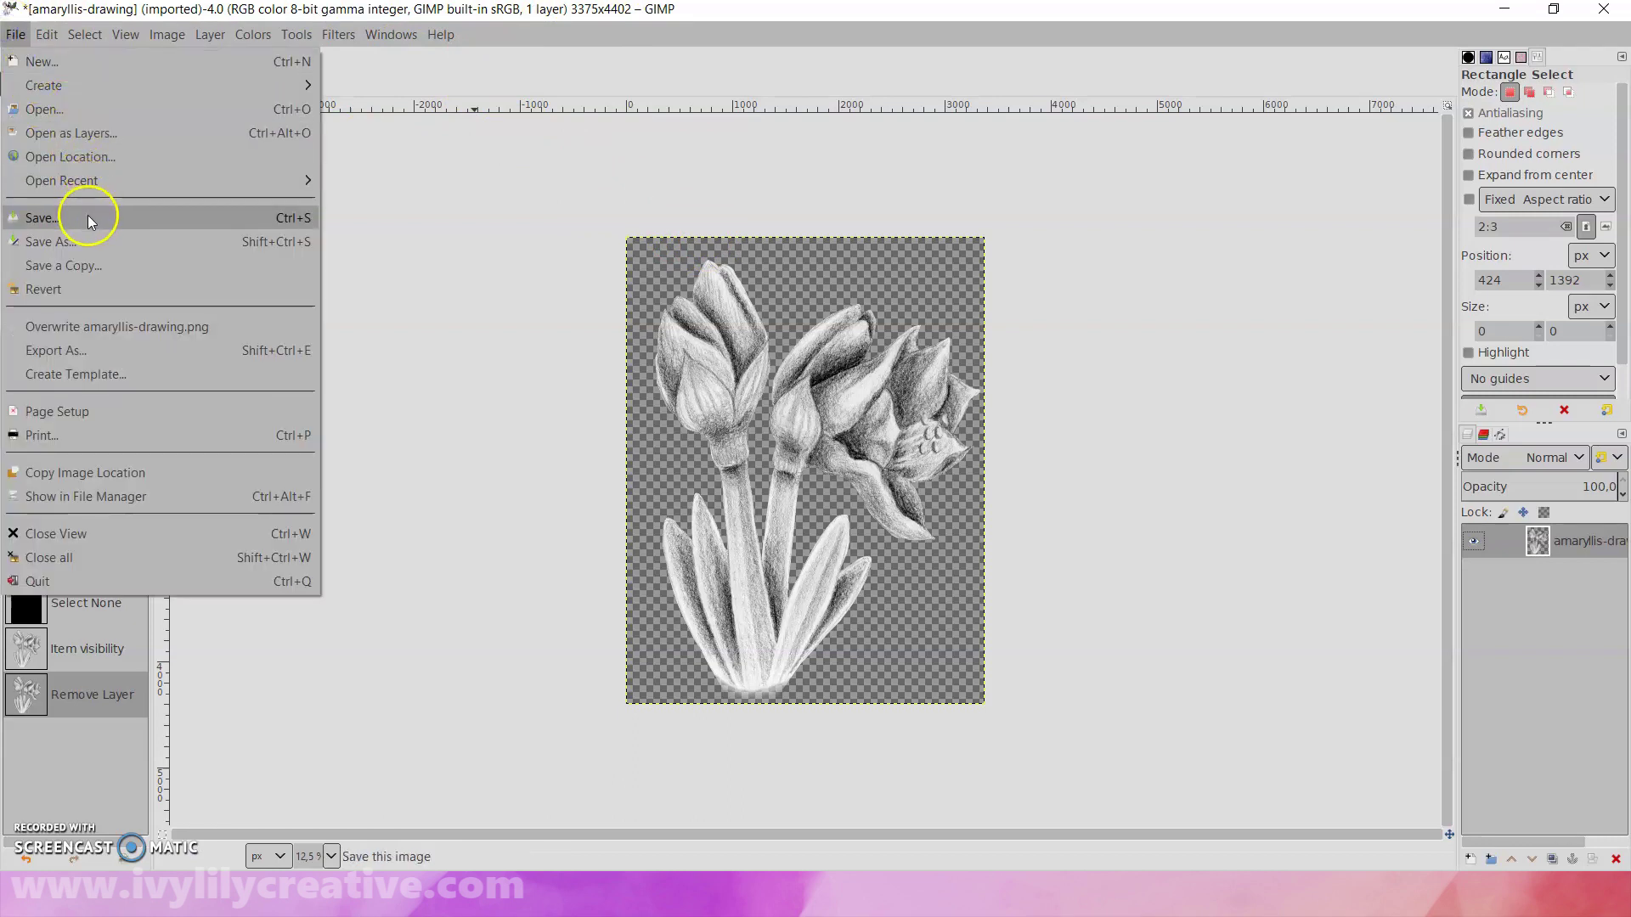
pyautogui.click(83, 66)
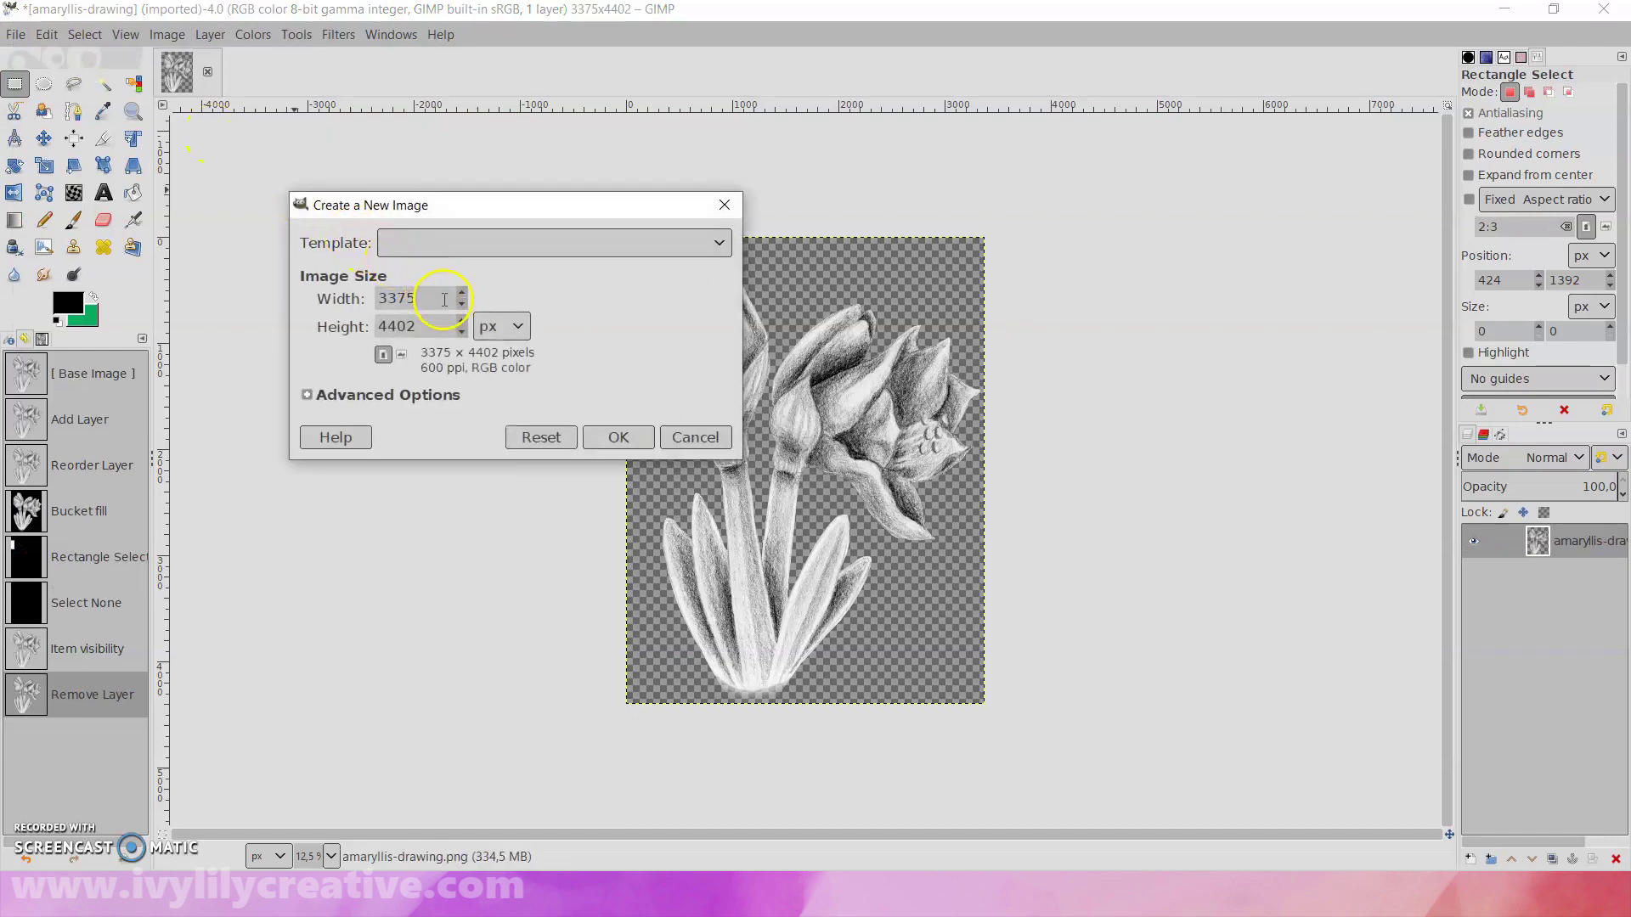
pyautogui.moveTo(444, 299); pyautogui.dragTo(361, 300)
pyautogui.write('6000')
pyautogui.click(424, 327)
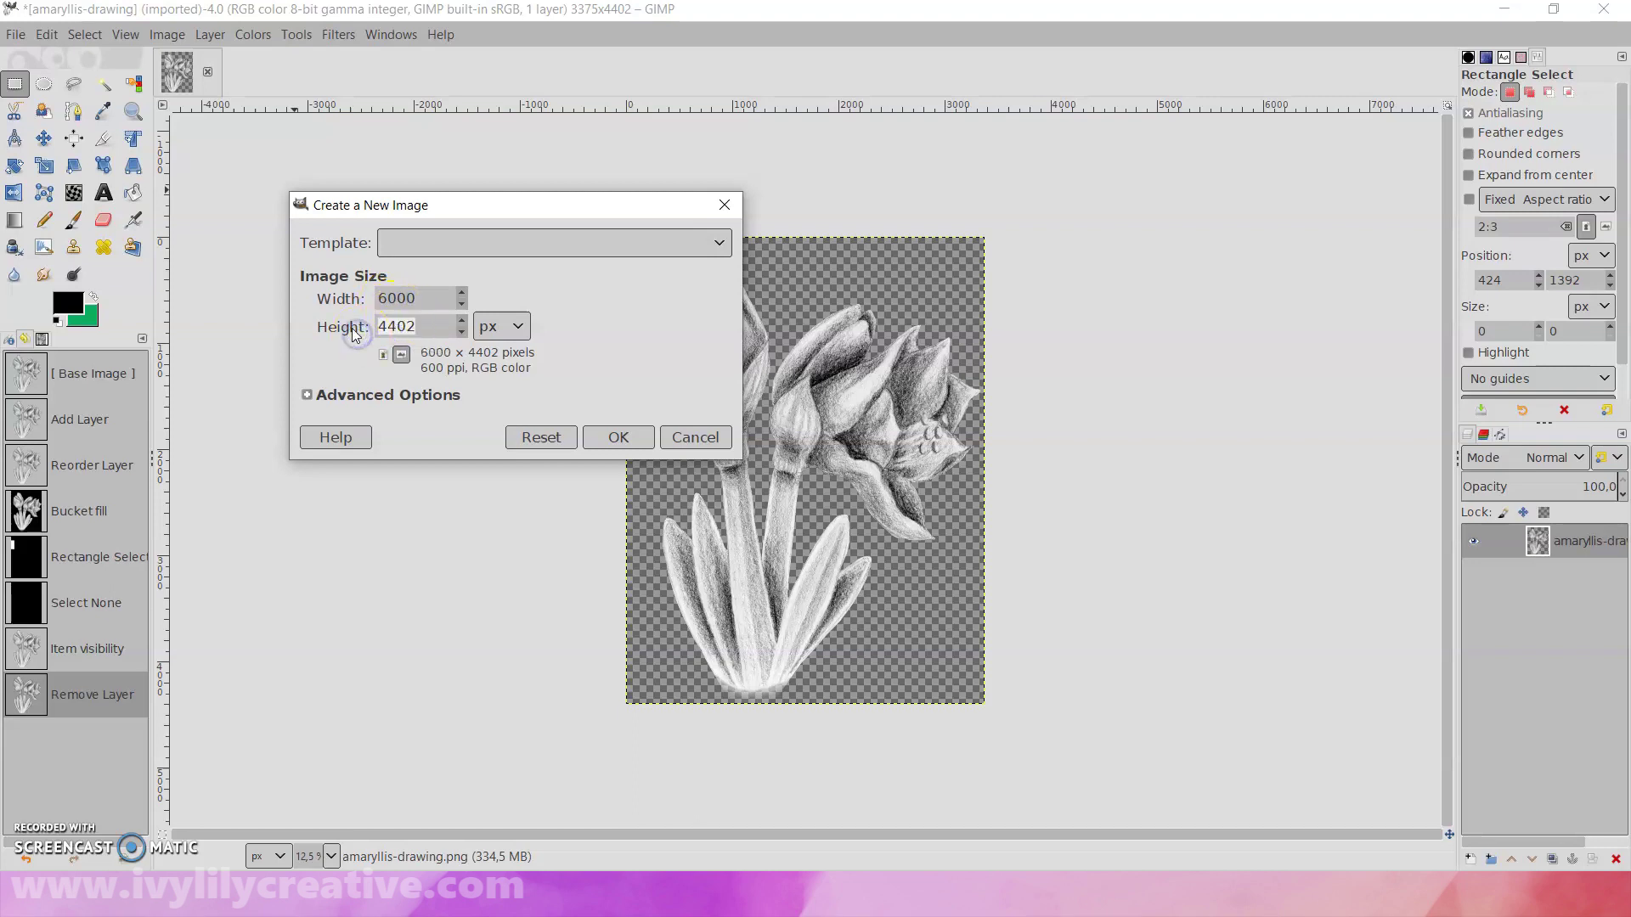
pyautogui.write('6000')
pyautogui.click(344, 398)
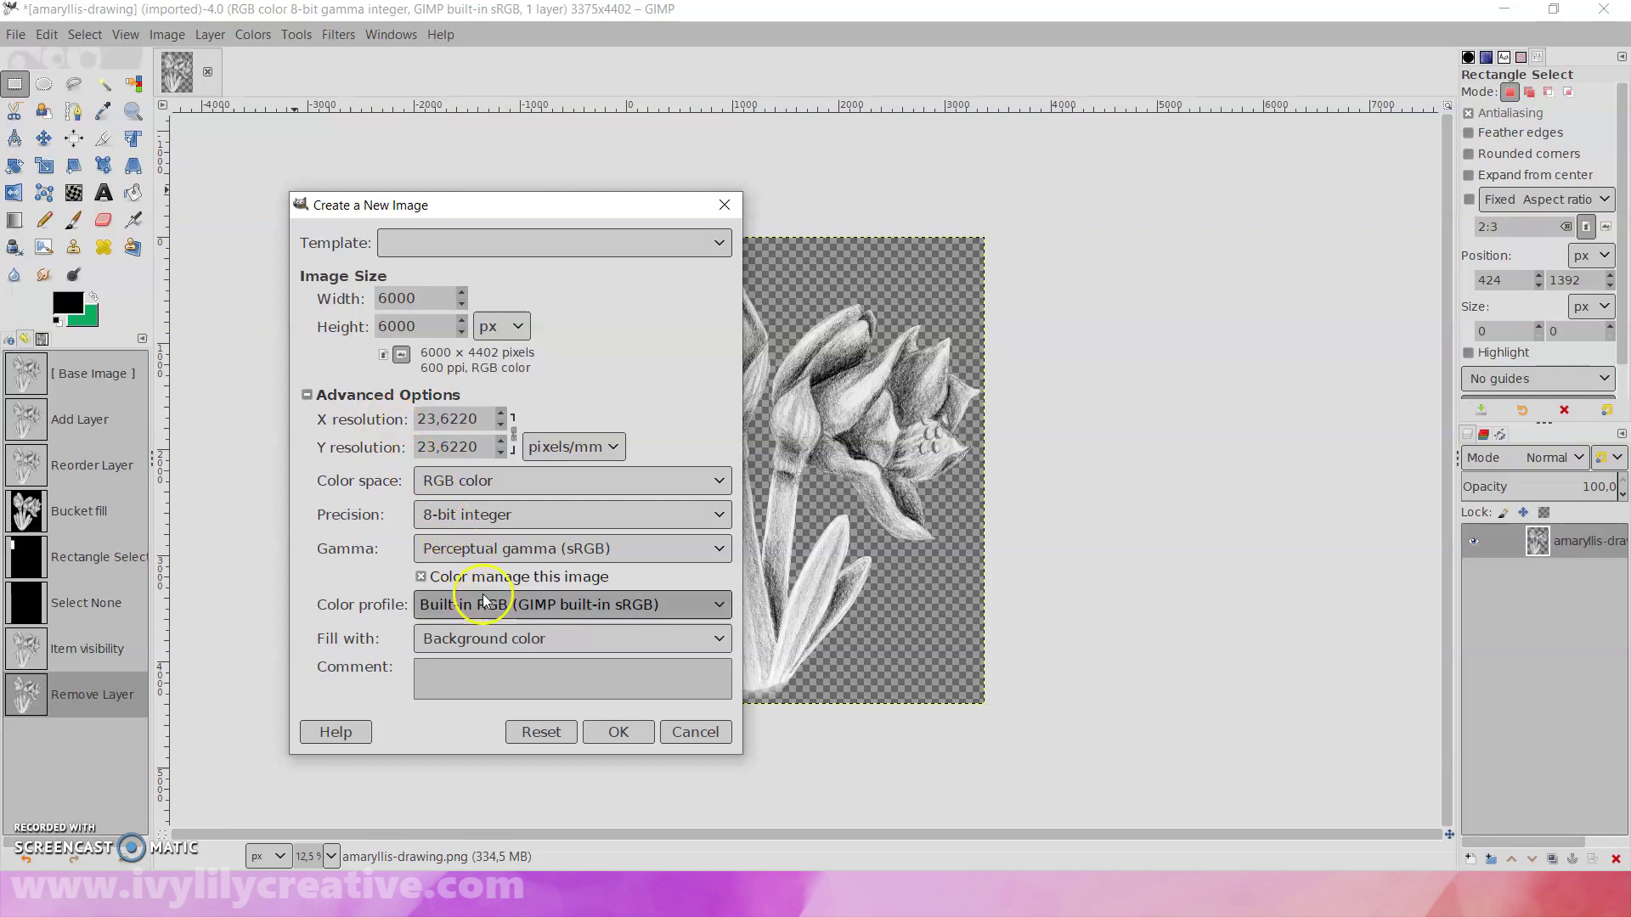
pyautogui.click(484, 641)
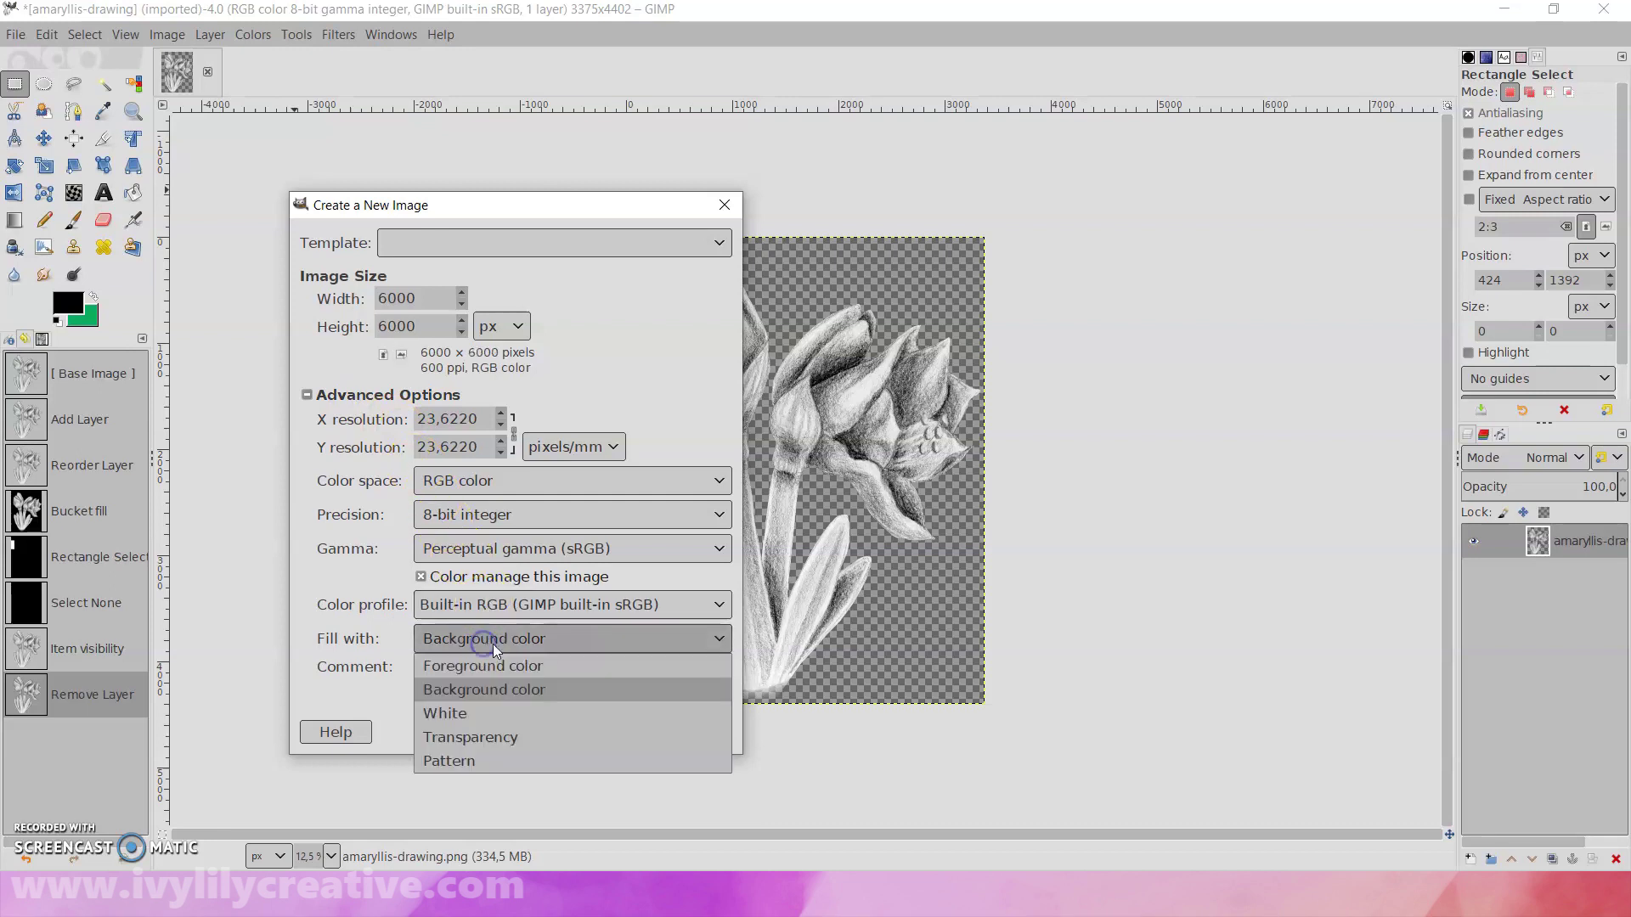
pyautogui.click(508, 736)
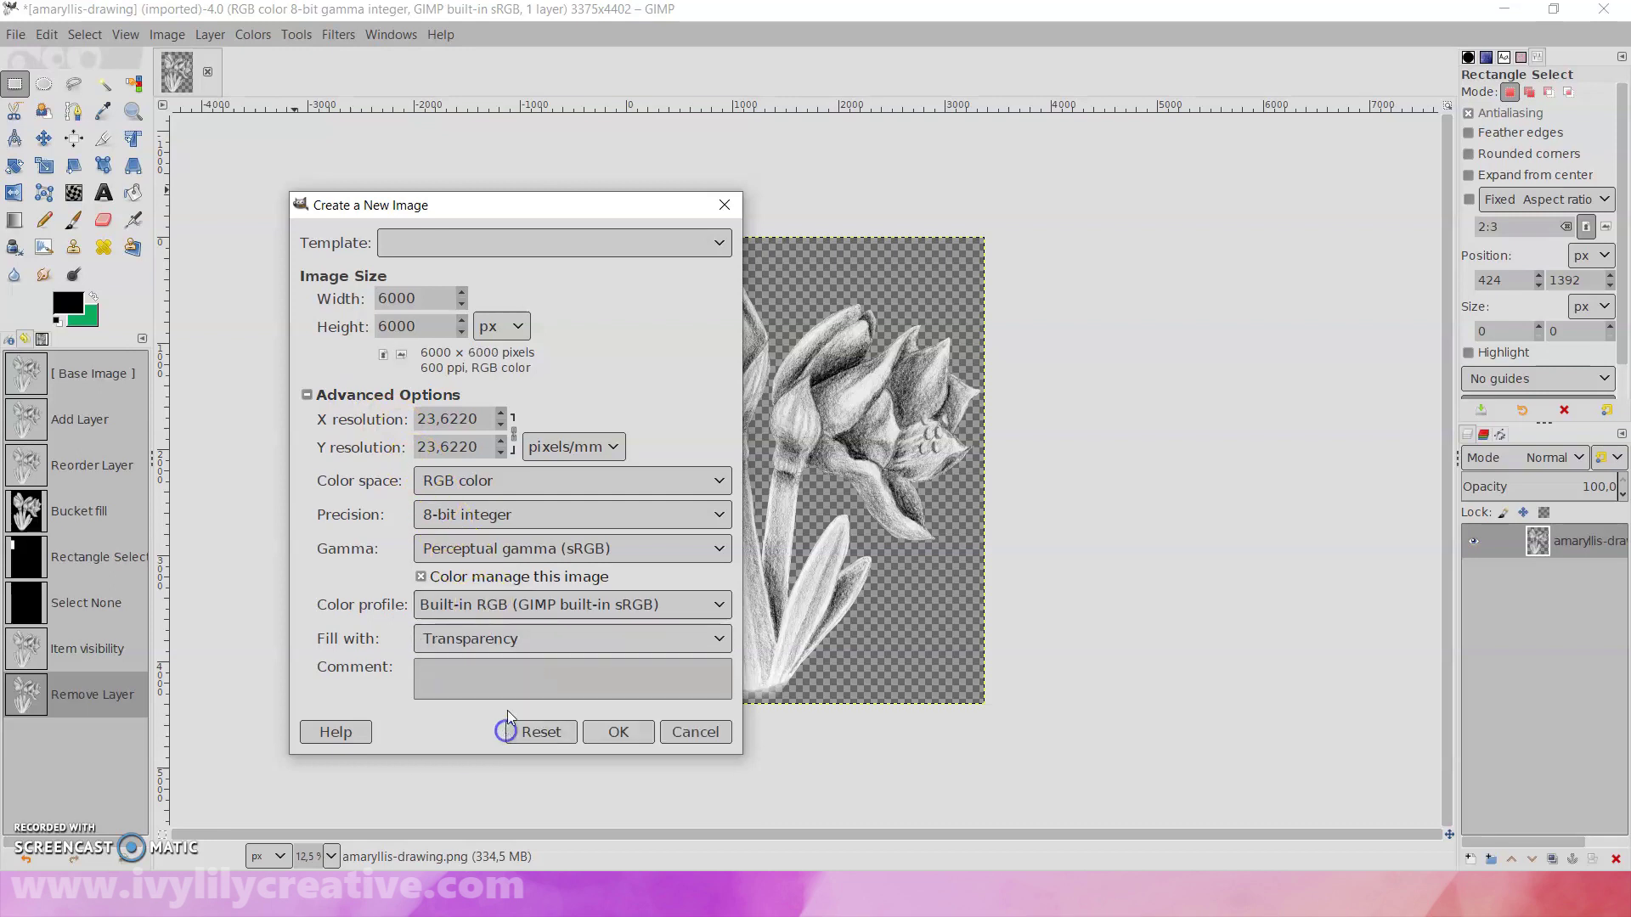
pyautogui.click(615, 730)
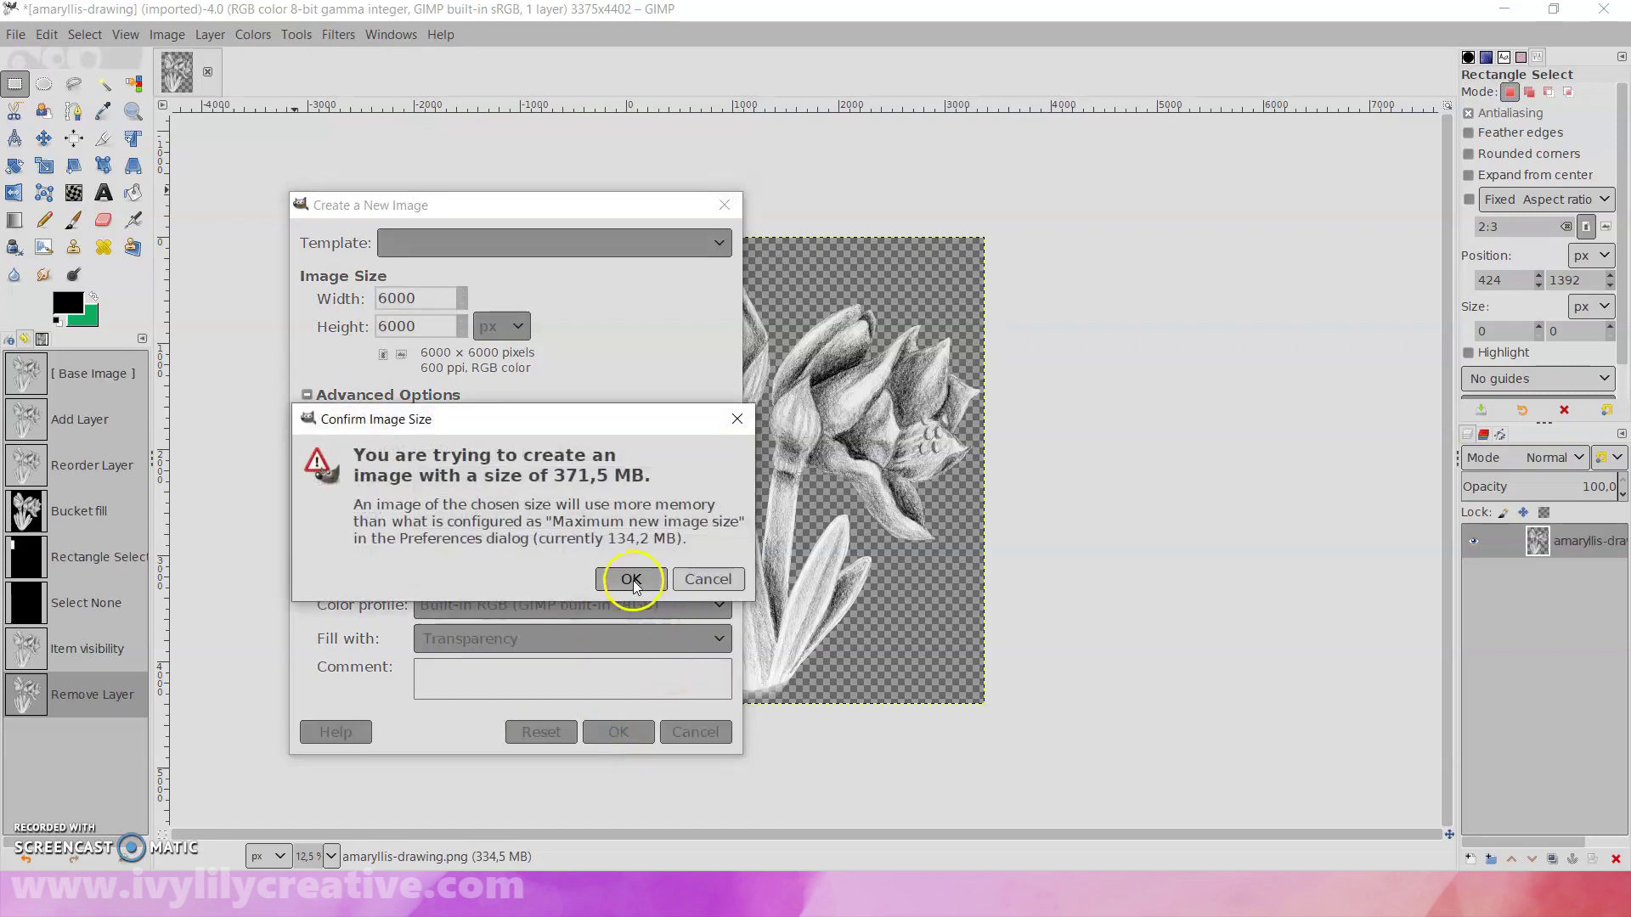
pyautogui.click(633, 582)
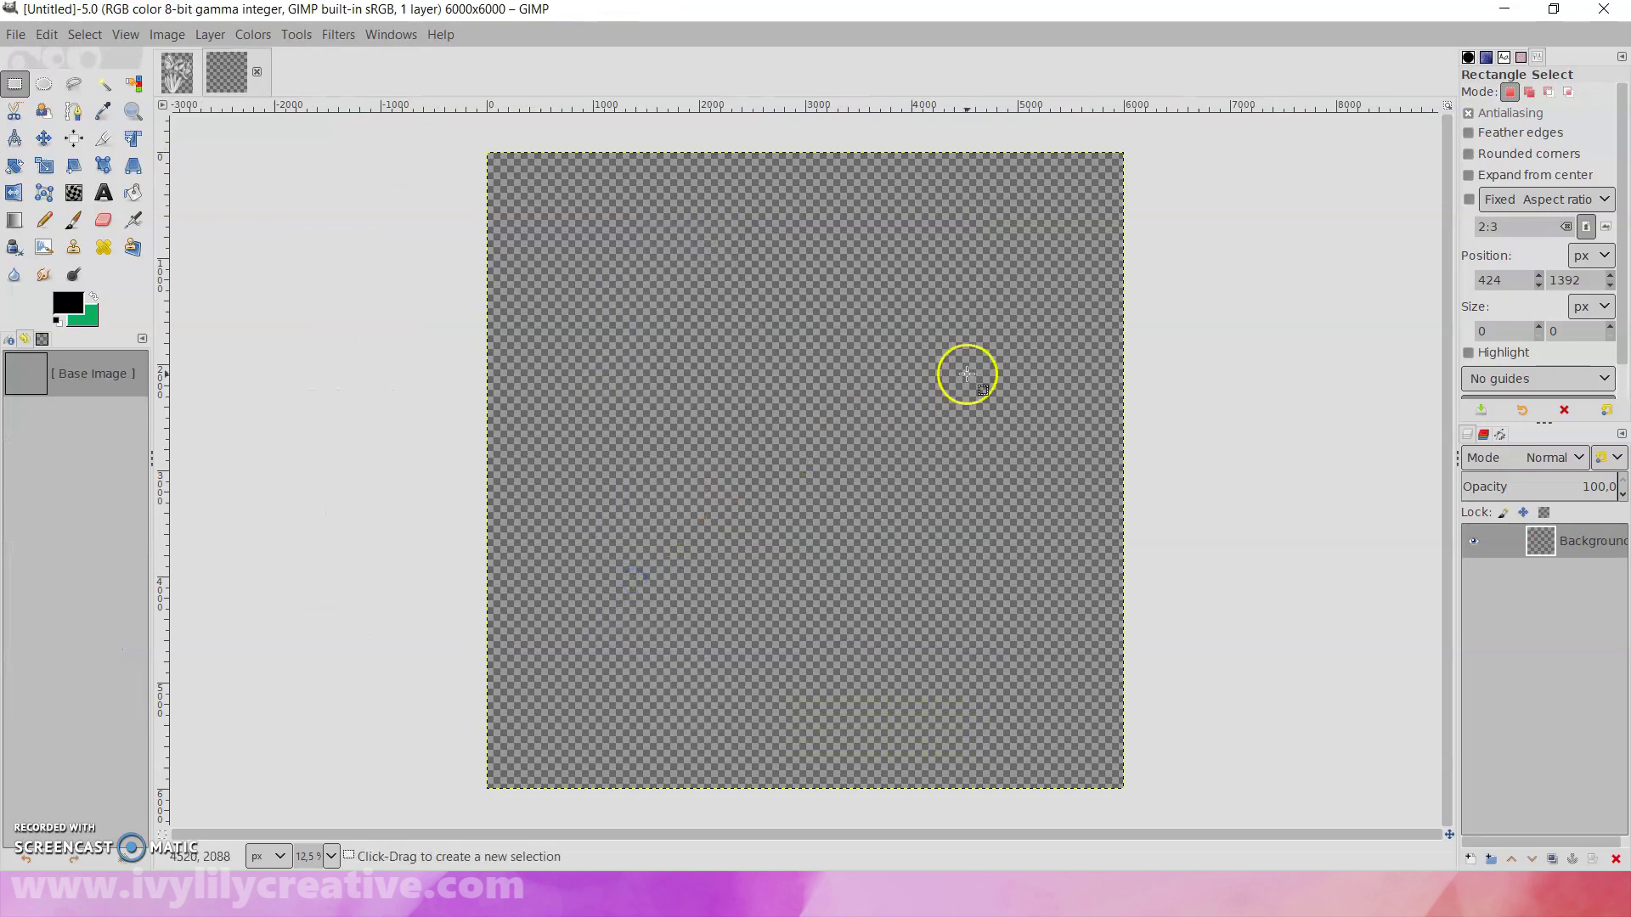
# - Drop the amaryllis drawing onto the 6000 px canvas and merge it down into one layer
pyautogui.click(180, 87)
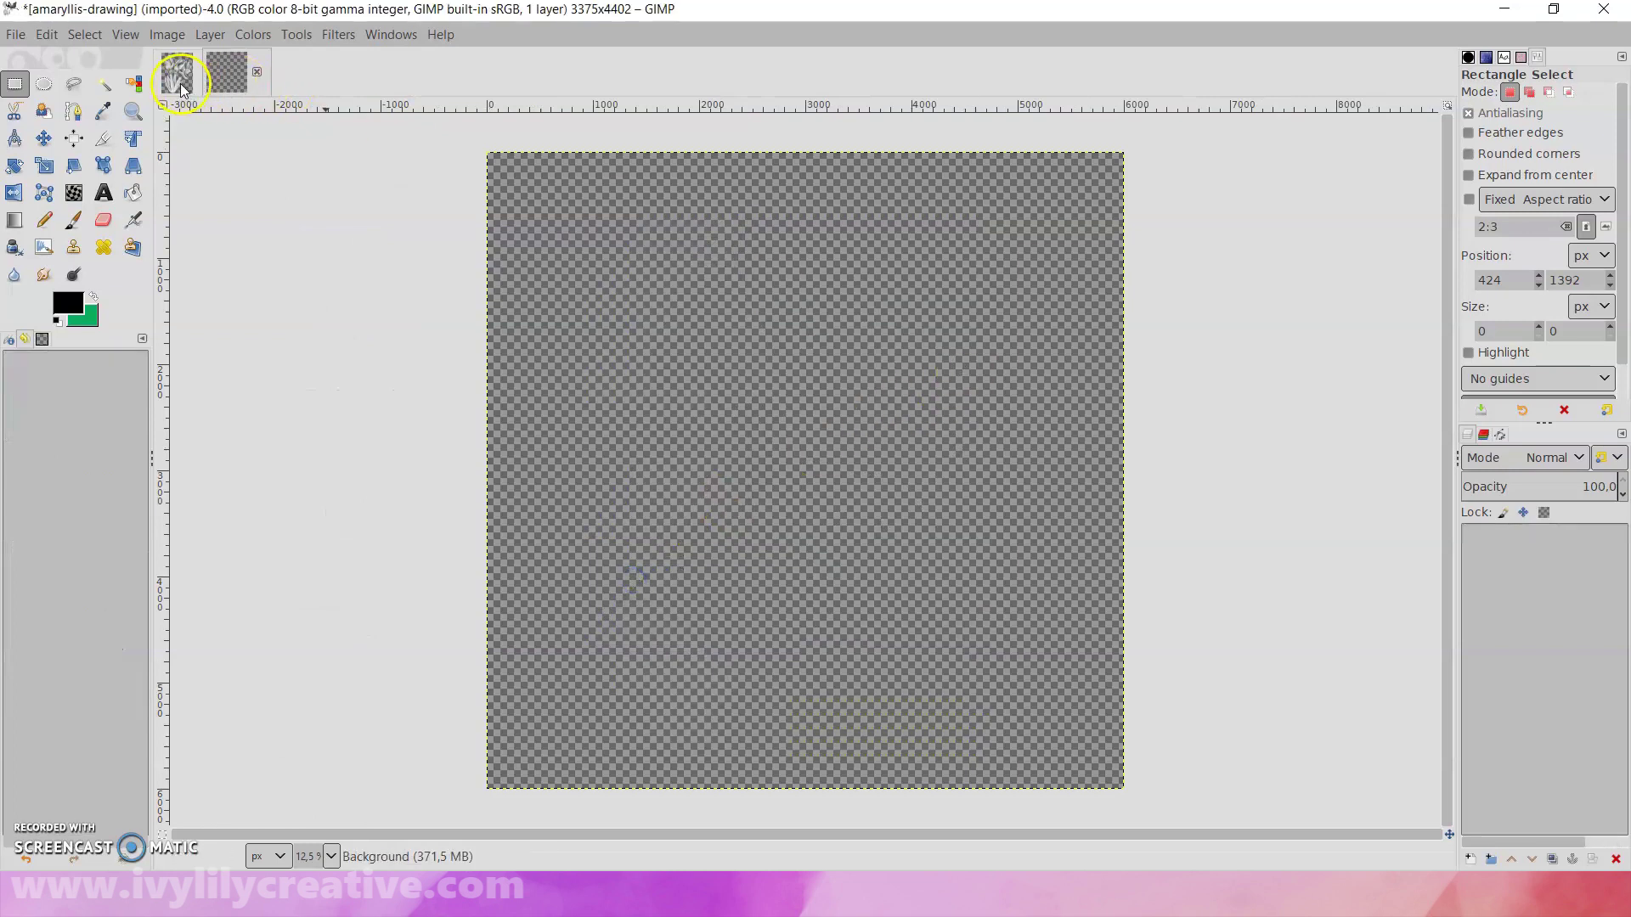
pyautogui.click(233, 70)
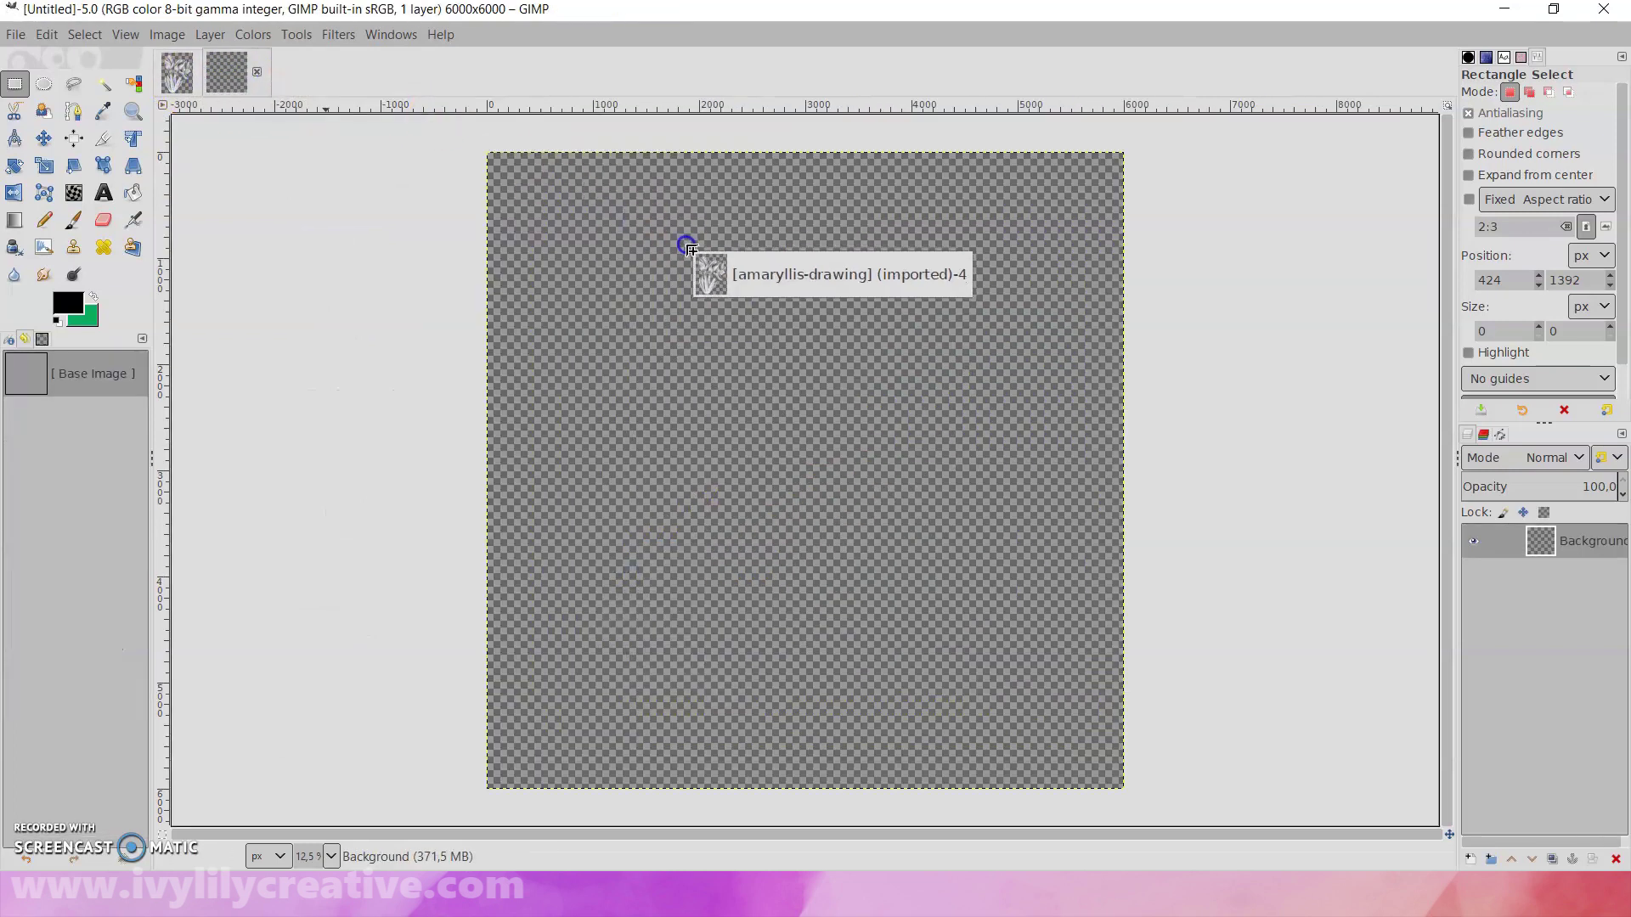
pyautogui.moveTo(232, 70); pyautogui.dragTo(710, 264)
pyautogui.click(867, 349)
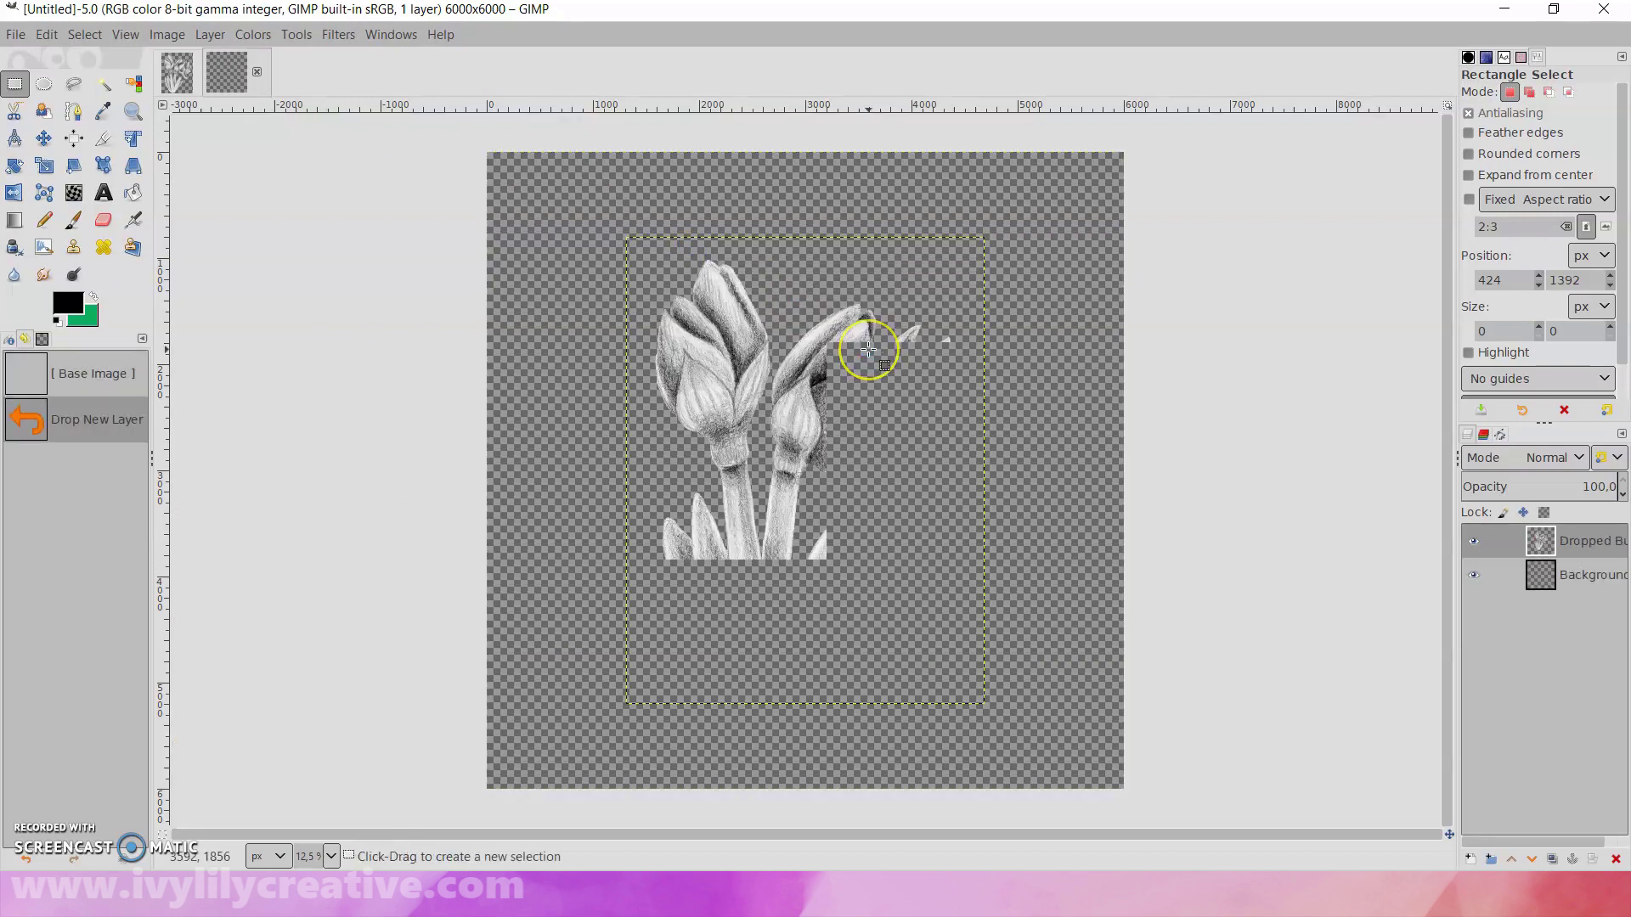
pyautogui.rightClick(1604, 546)
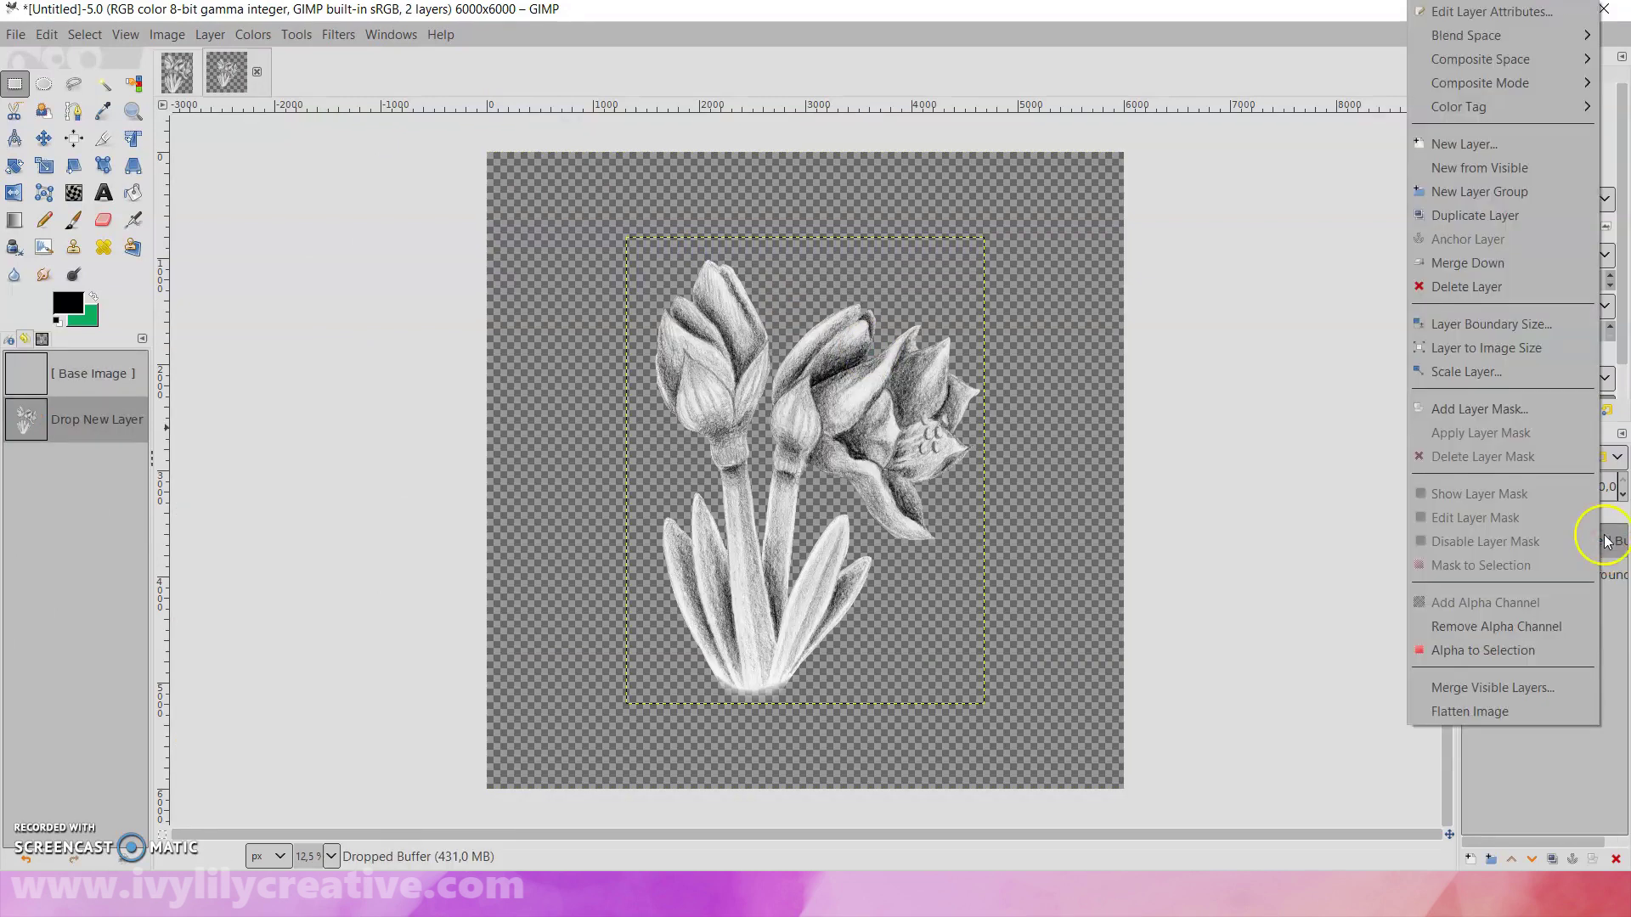
pyautogui.click(1528, 264)
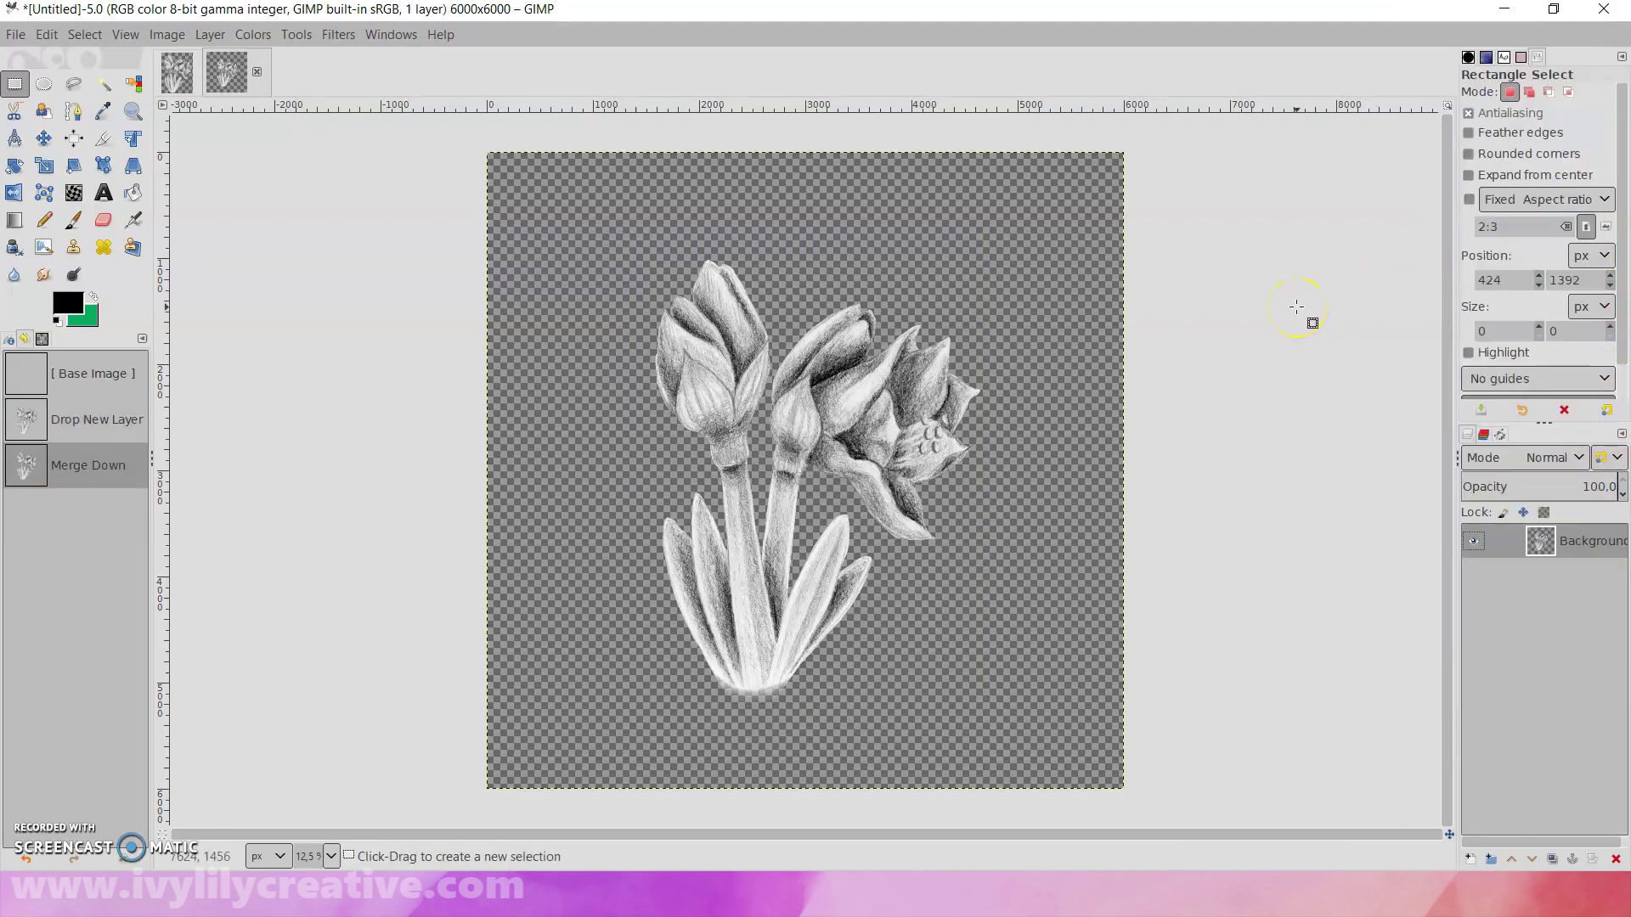
pyautogui.click(210, 33)
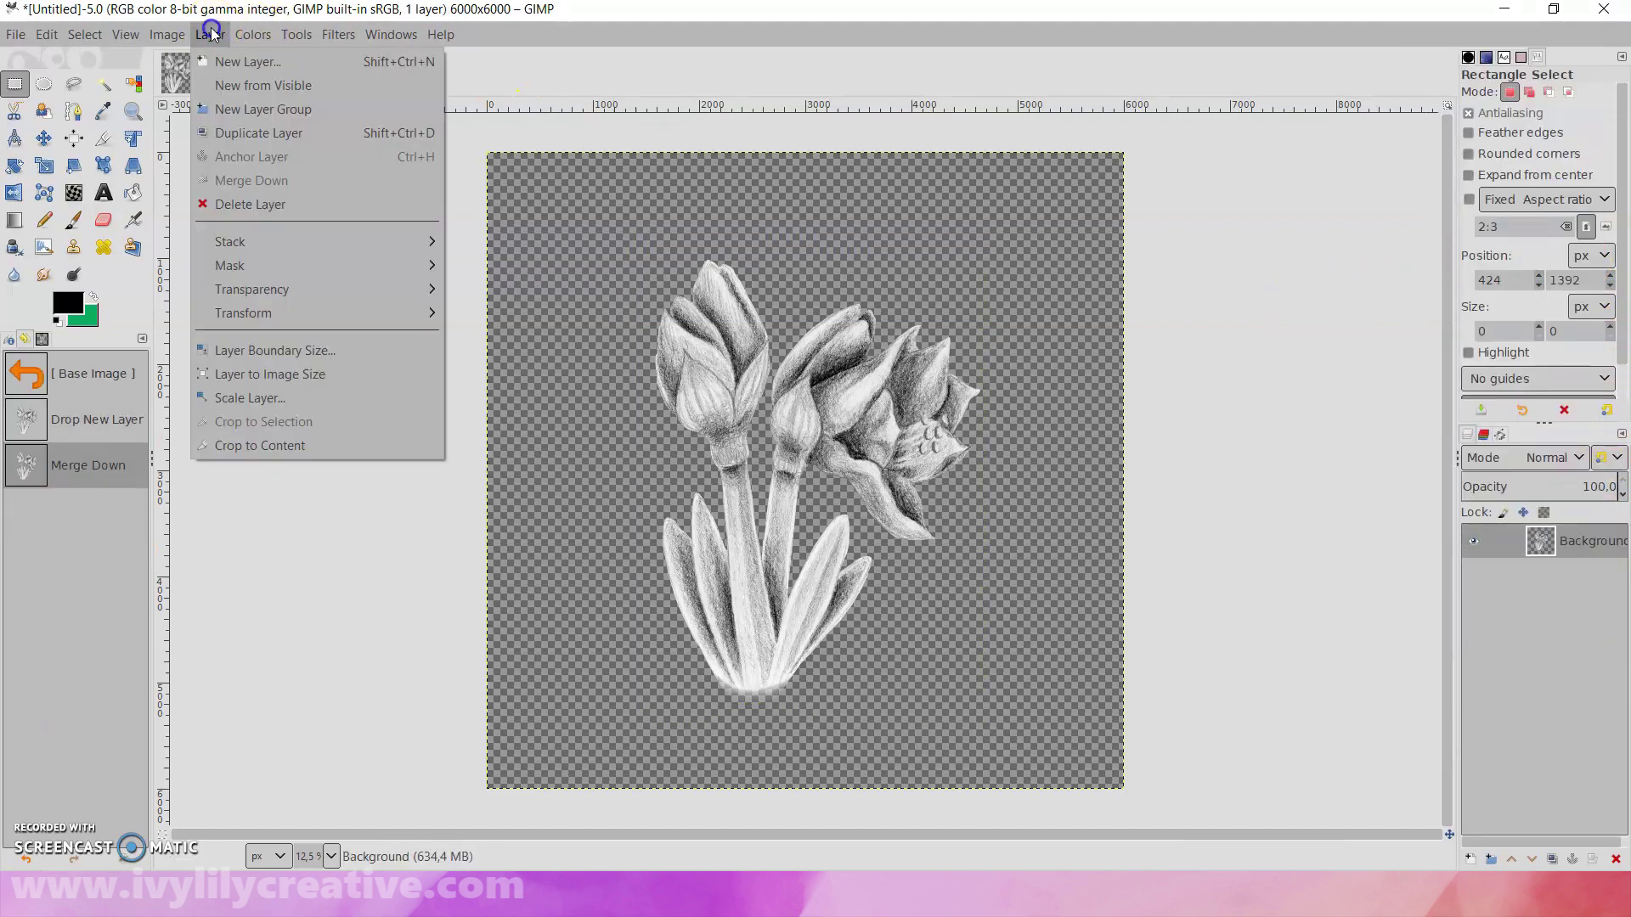
pyautogui.moveTo(243, 313)
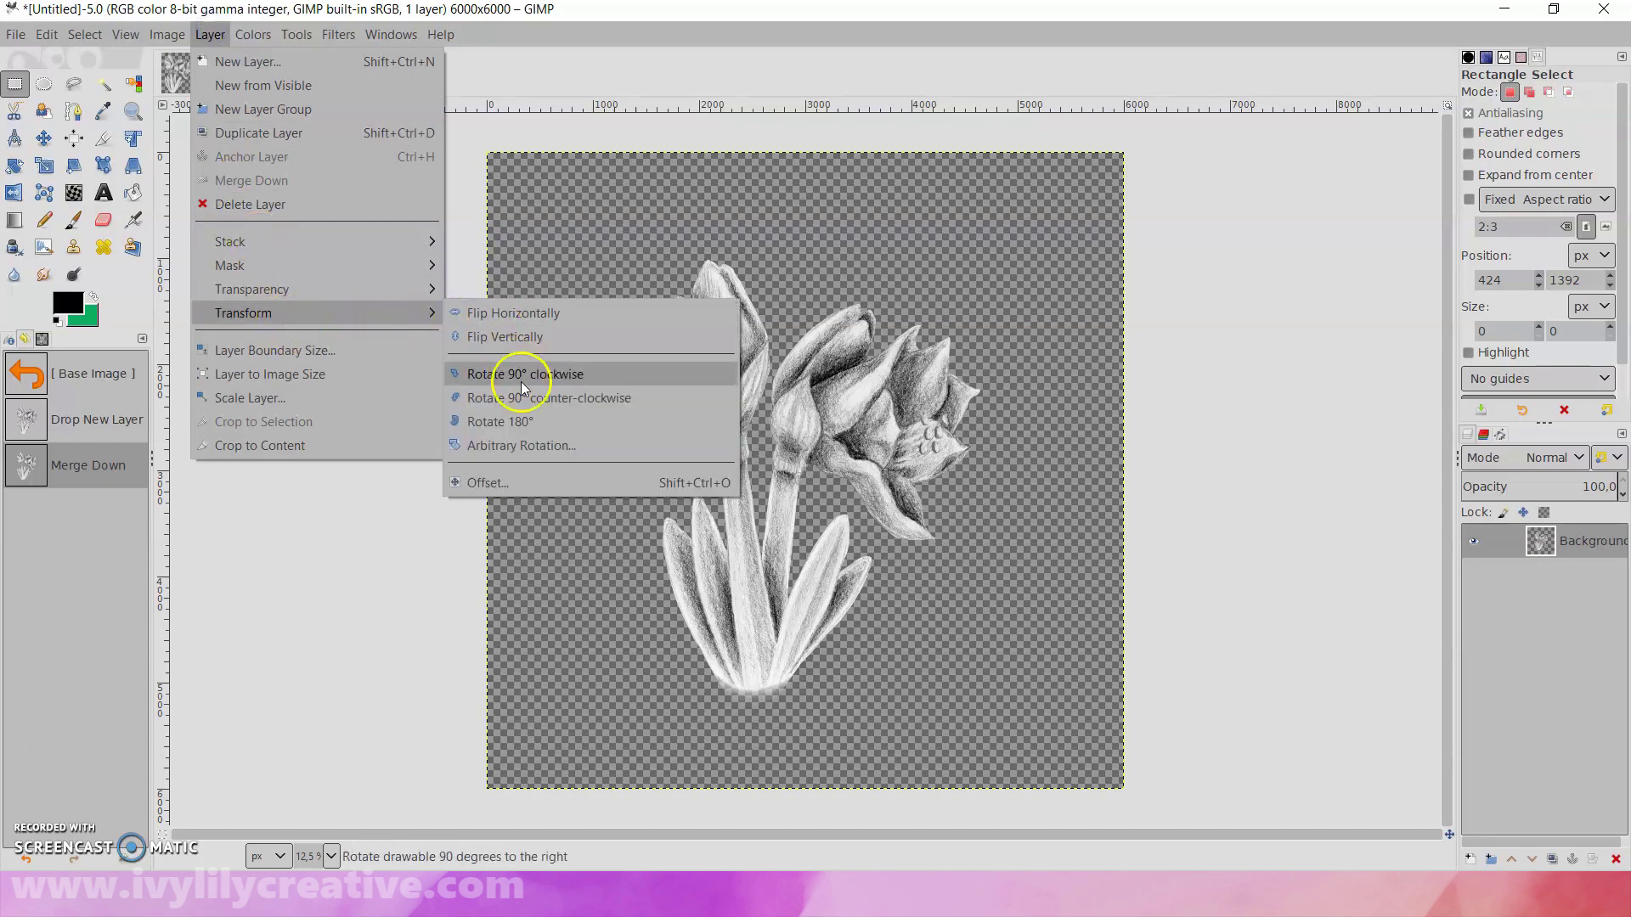
# - Set the layer offset to width/2, height/2 (3000 × 3000) with wrap-around
pyautogui.click(527, 482)
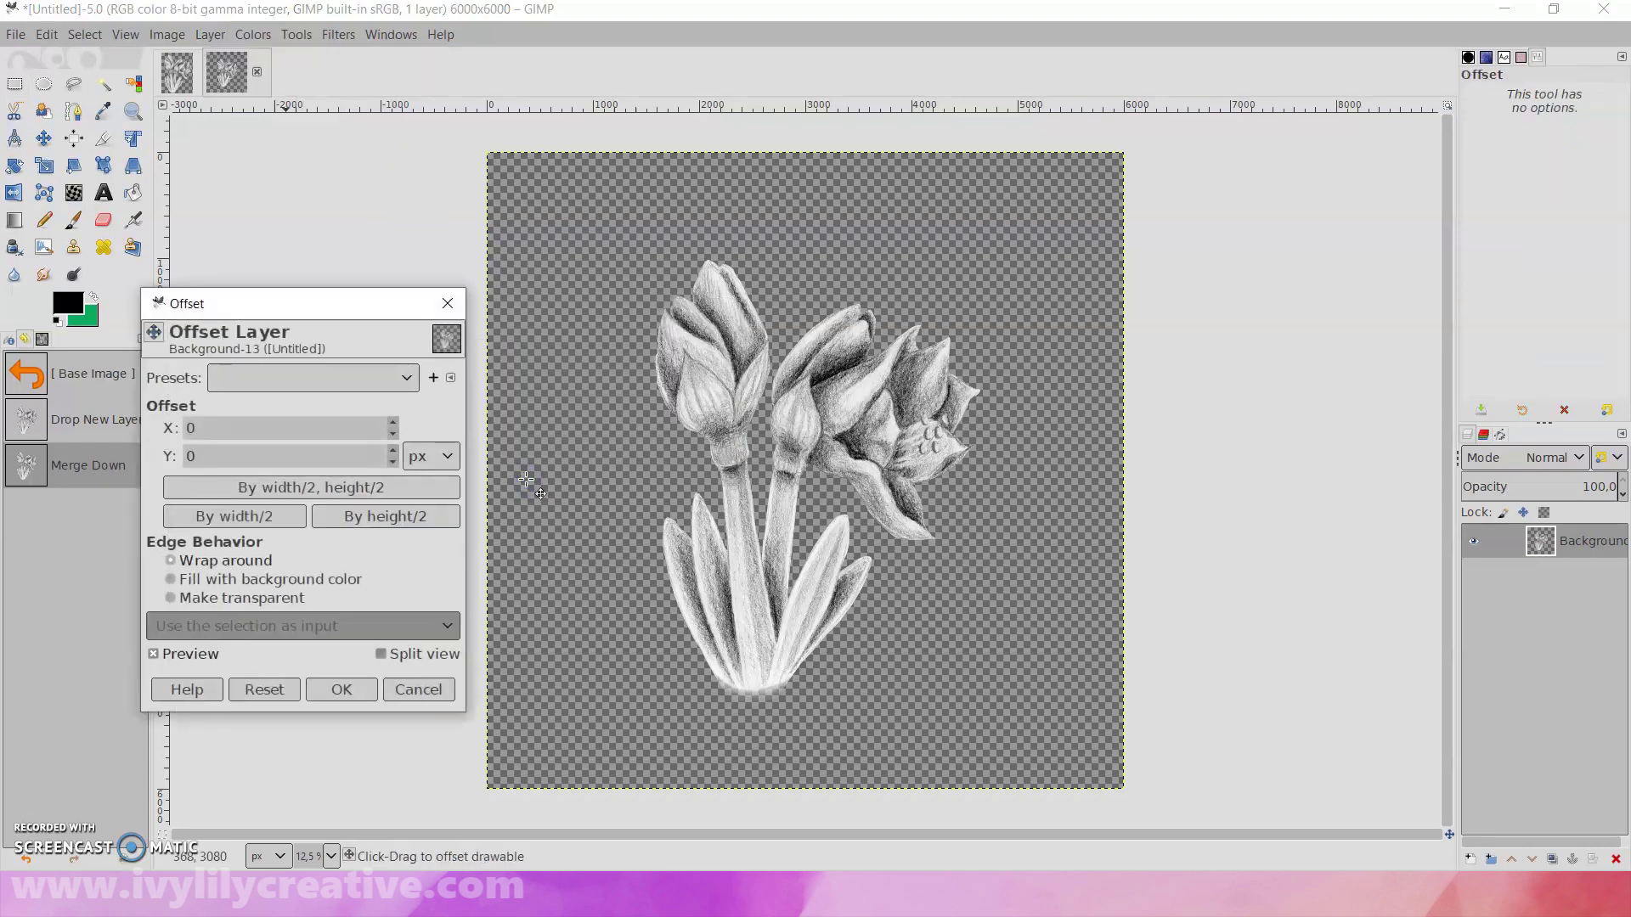
pyautogui.click(412, 491)
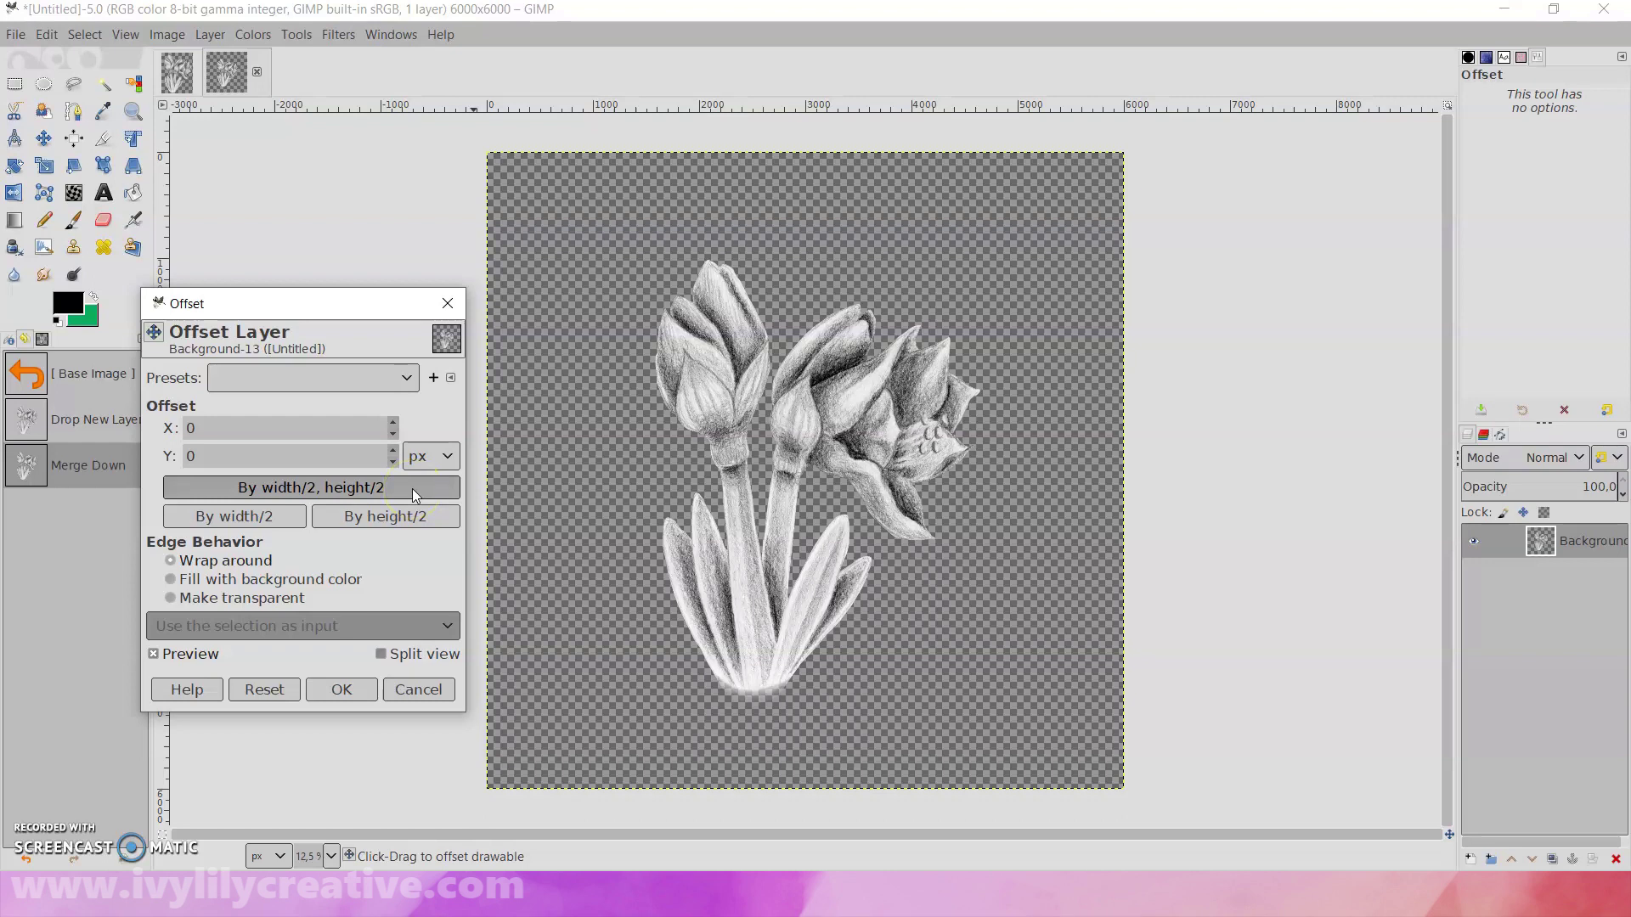
pyautogui.click(412, 491)
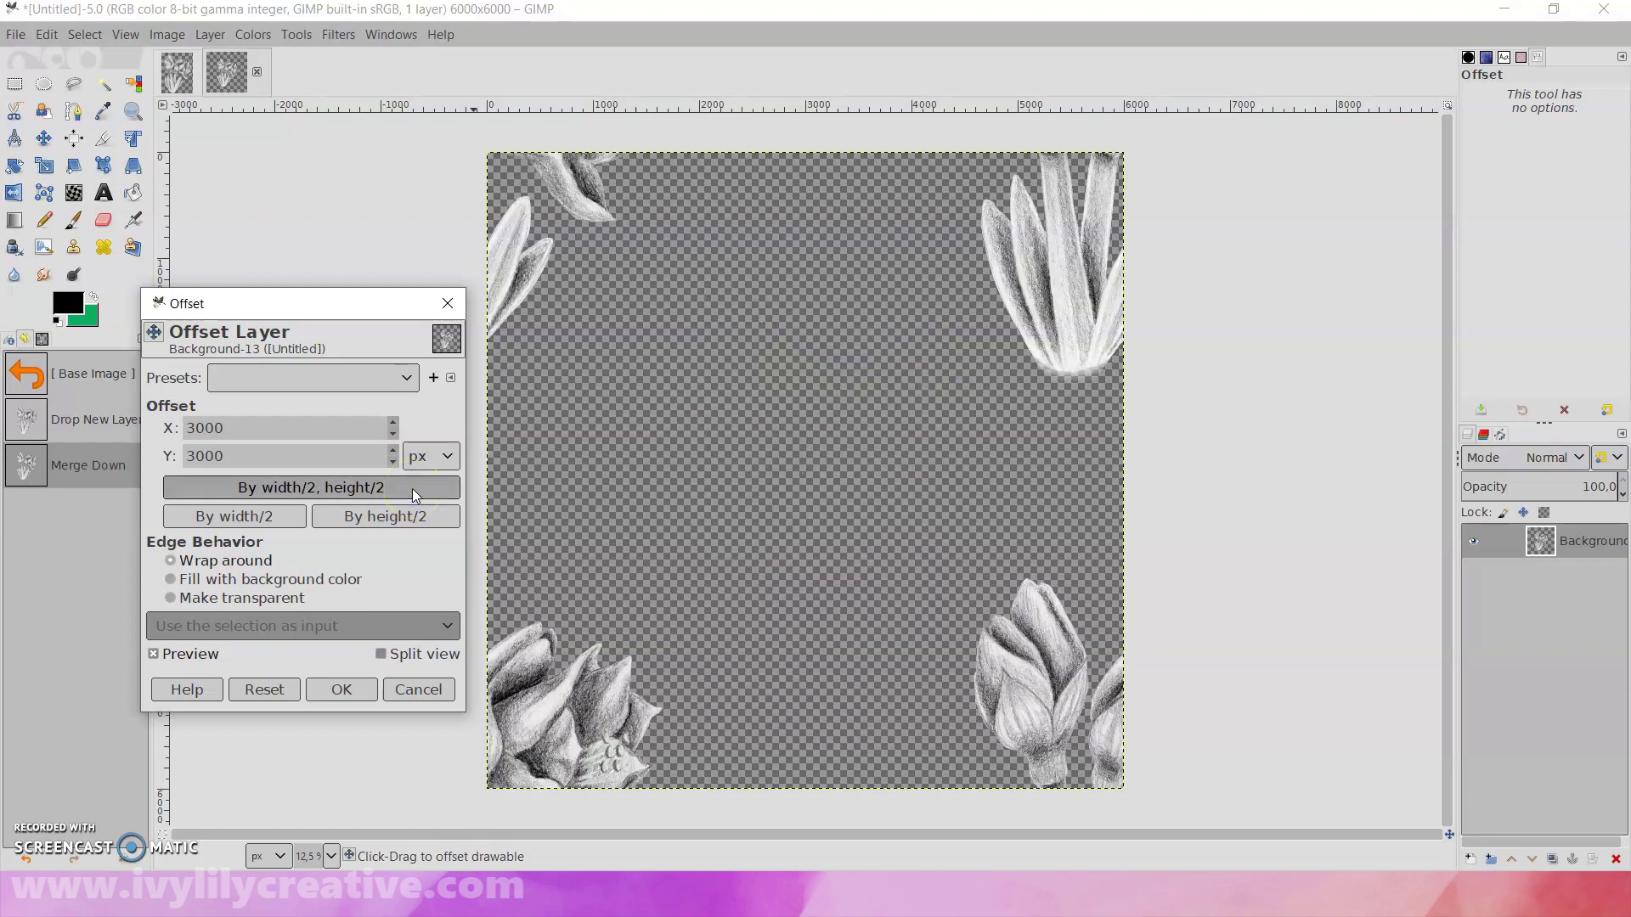
# - Apply the offset, add a centred amaryllis layer, and flip it horizontally
pyautogui.click(341, 690)
pyautogui.moveTo(178, 79)
pyautogui.mouseDown()
pyautogui.moveTo(554, 224)
pyautogui.moveTo(752, 353)
pyautogui.mouseUp()
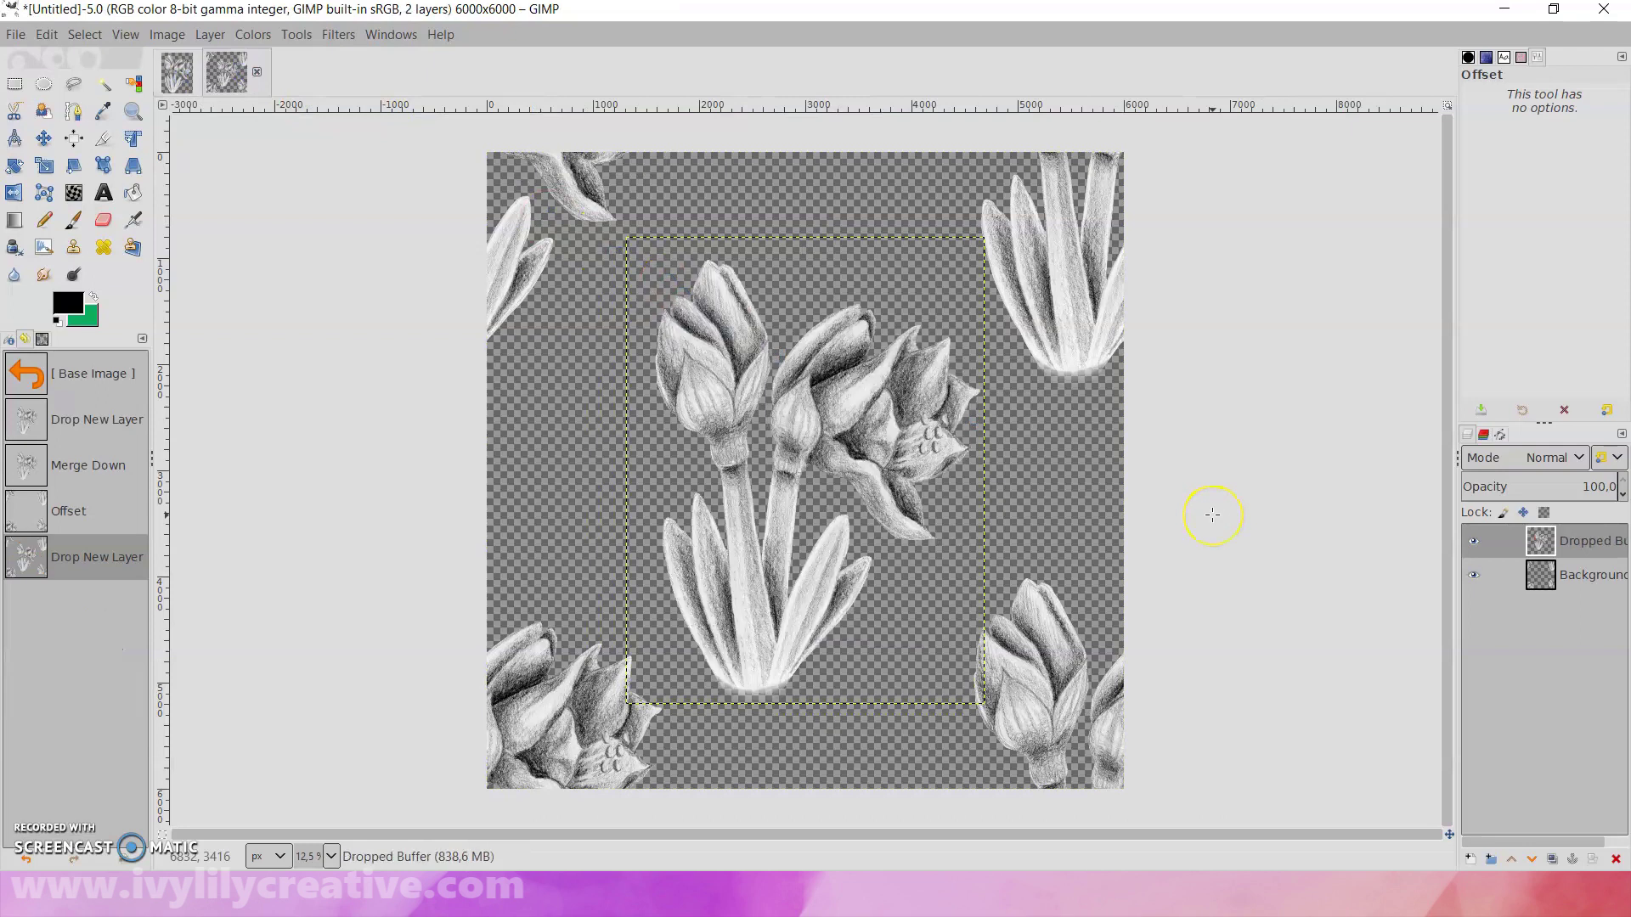
pyautogui.click(14, 168)
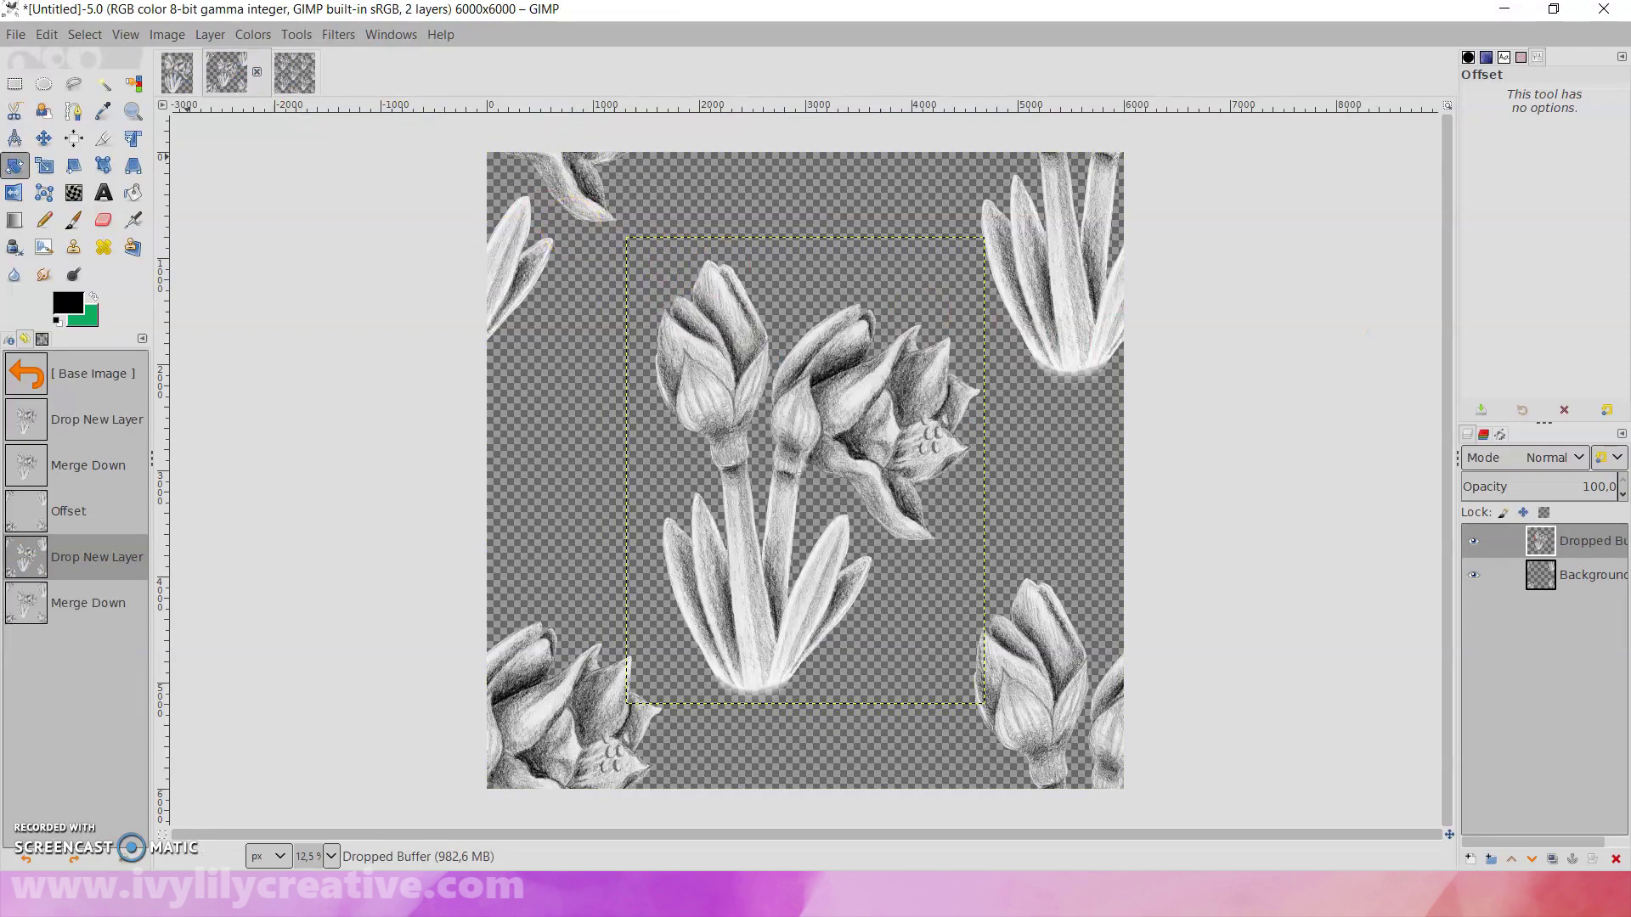
pyautogui.click(13, 192)
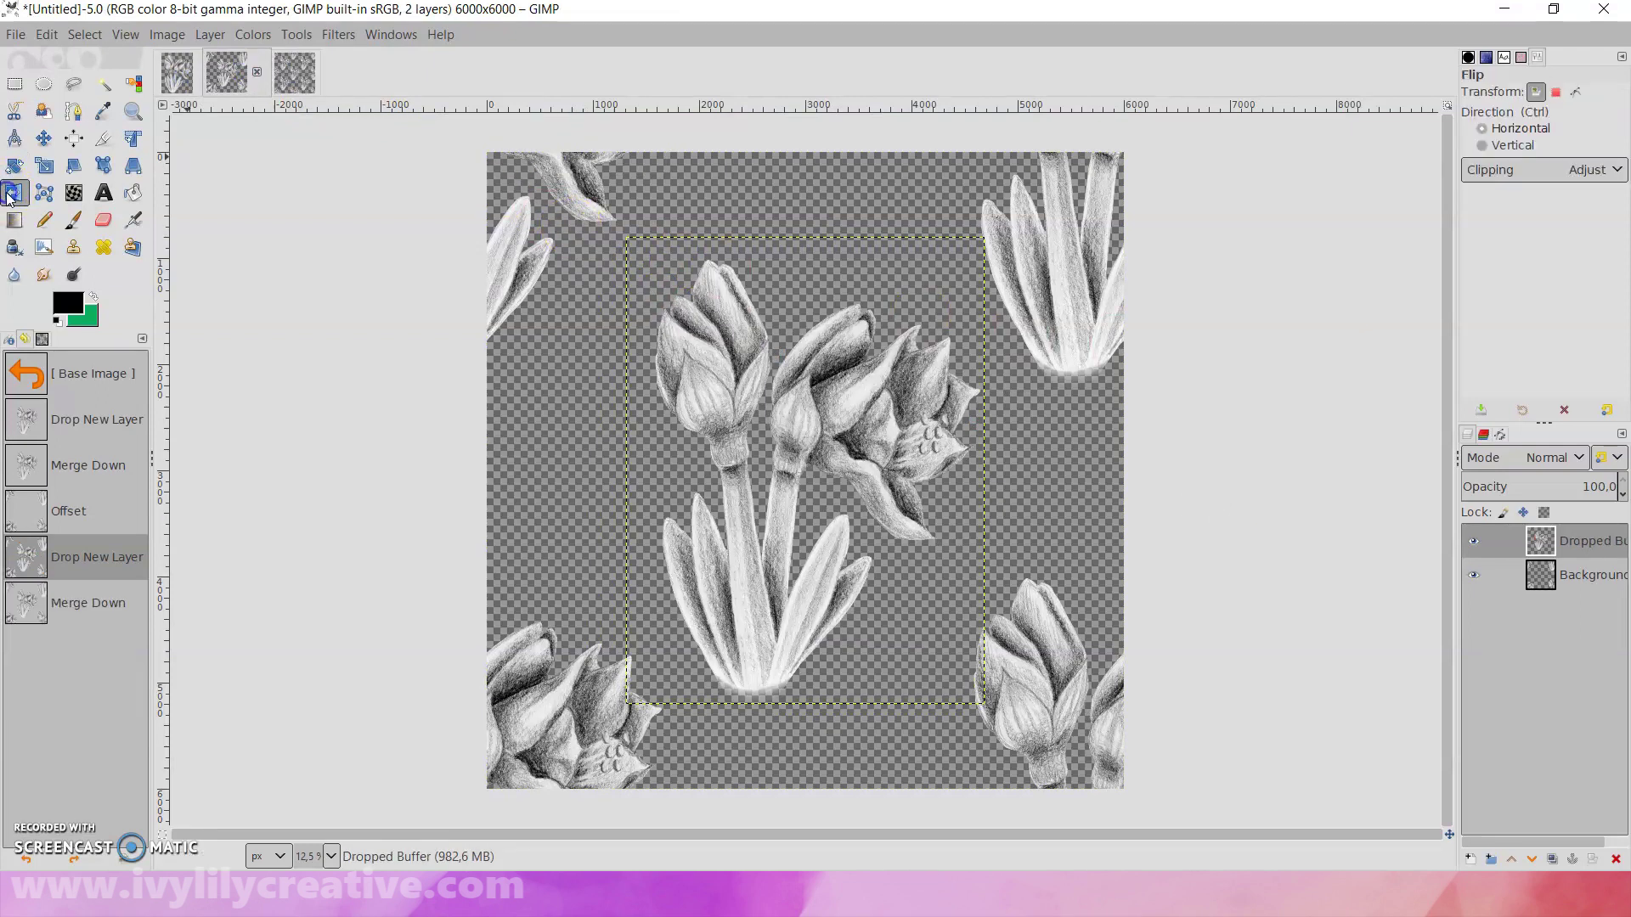
pyautogui.click(822, 467)
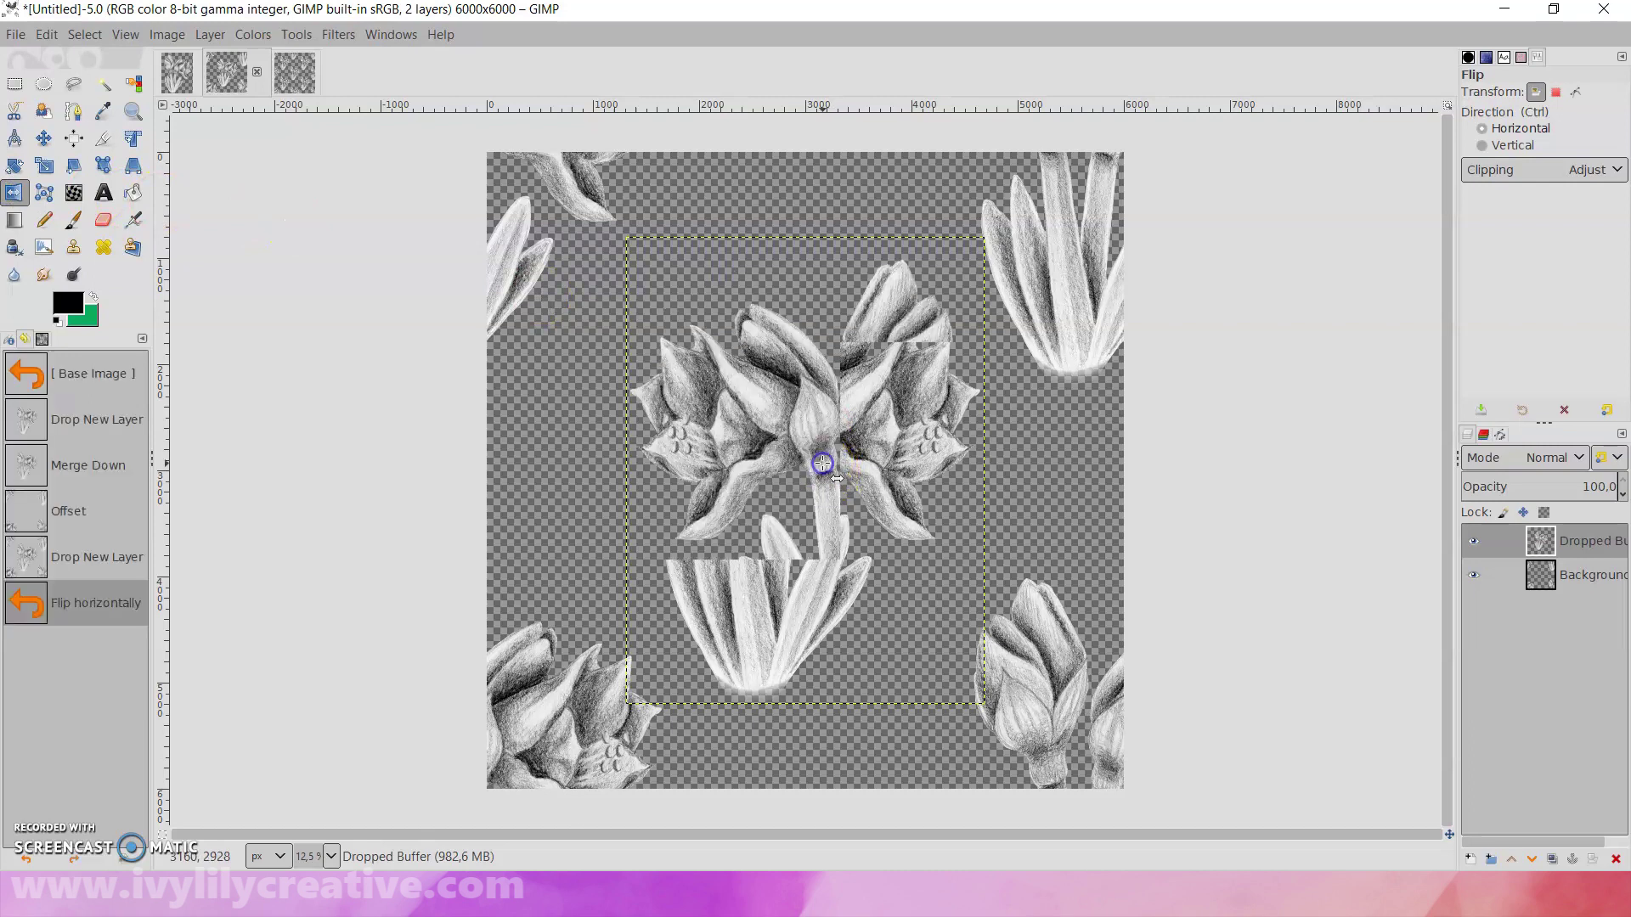
# - Merge the flipped centre flower layer down into the background
pyautogui.rightClick(1569, 540)
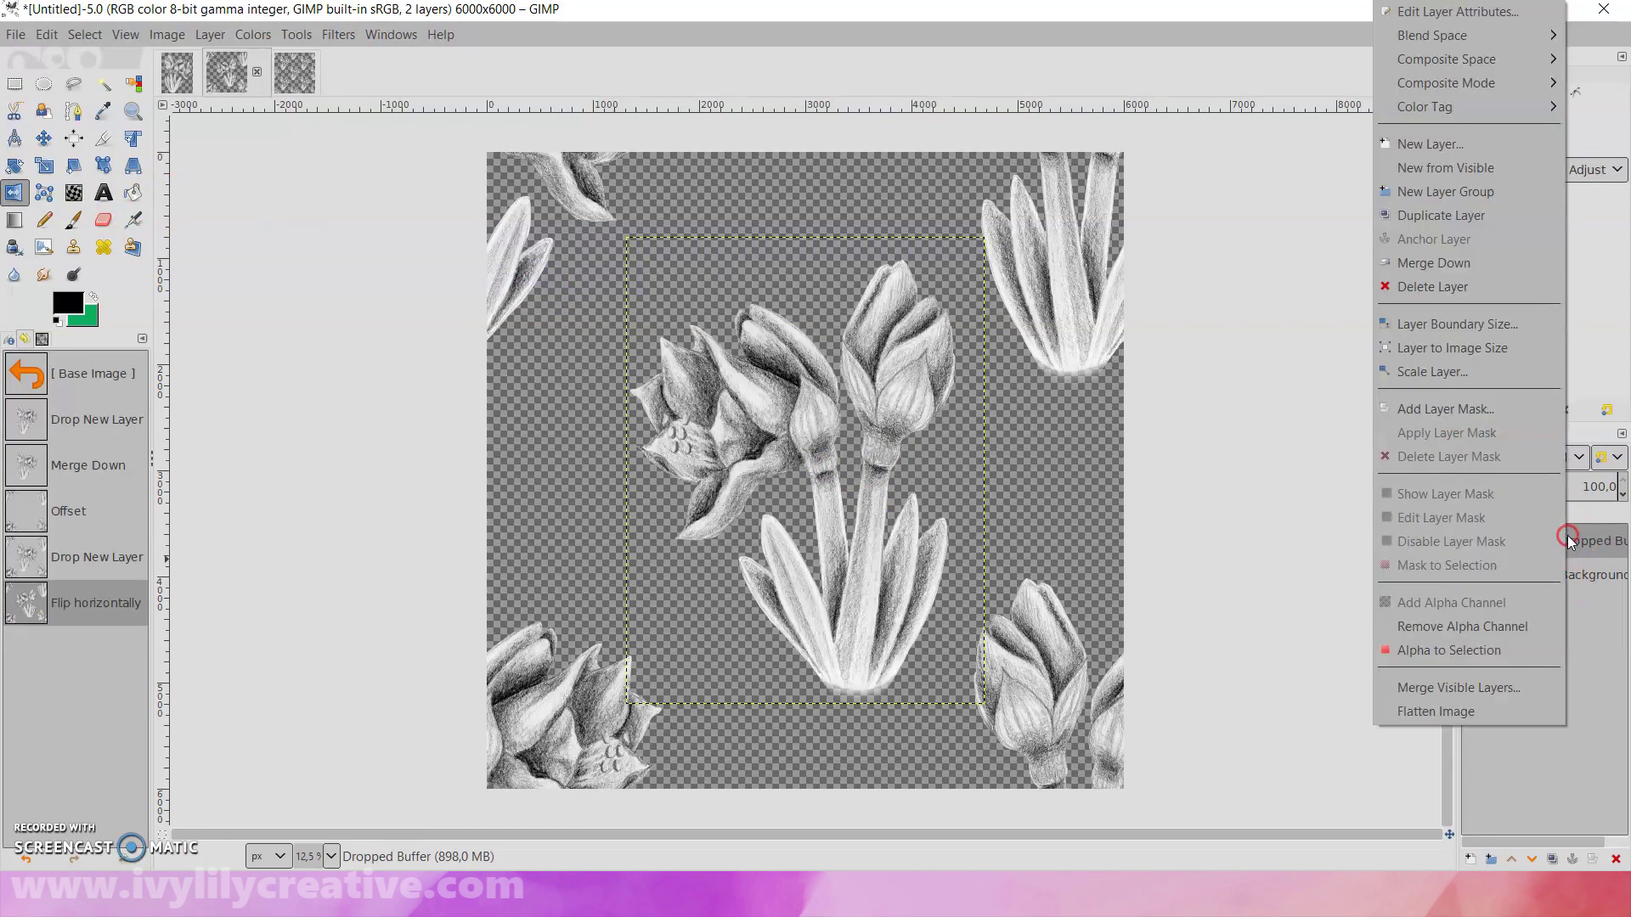
pyautogui.click(1434, 263)
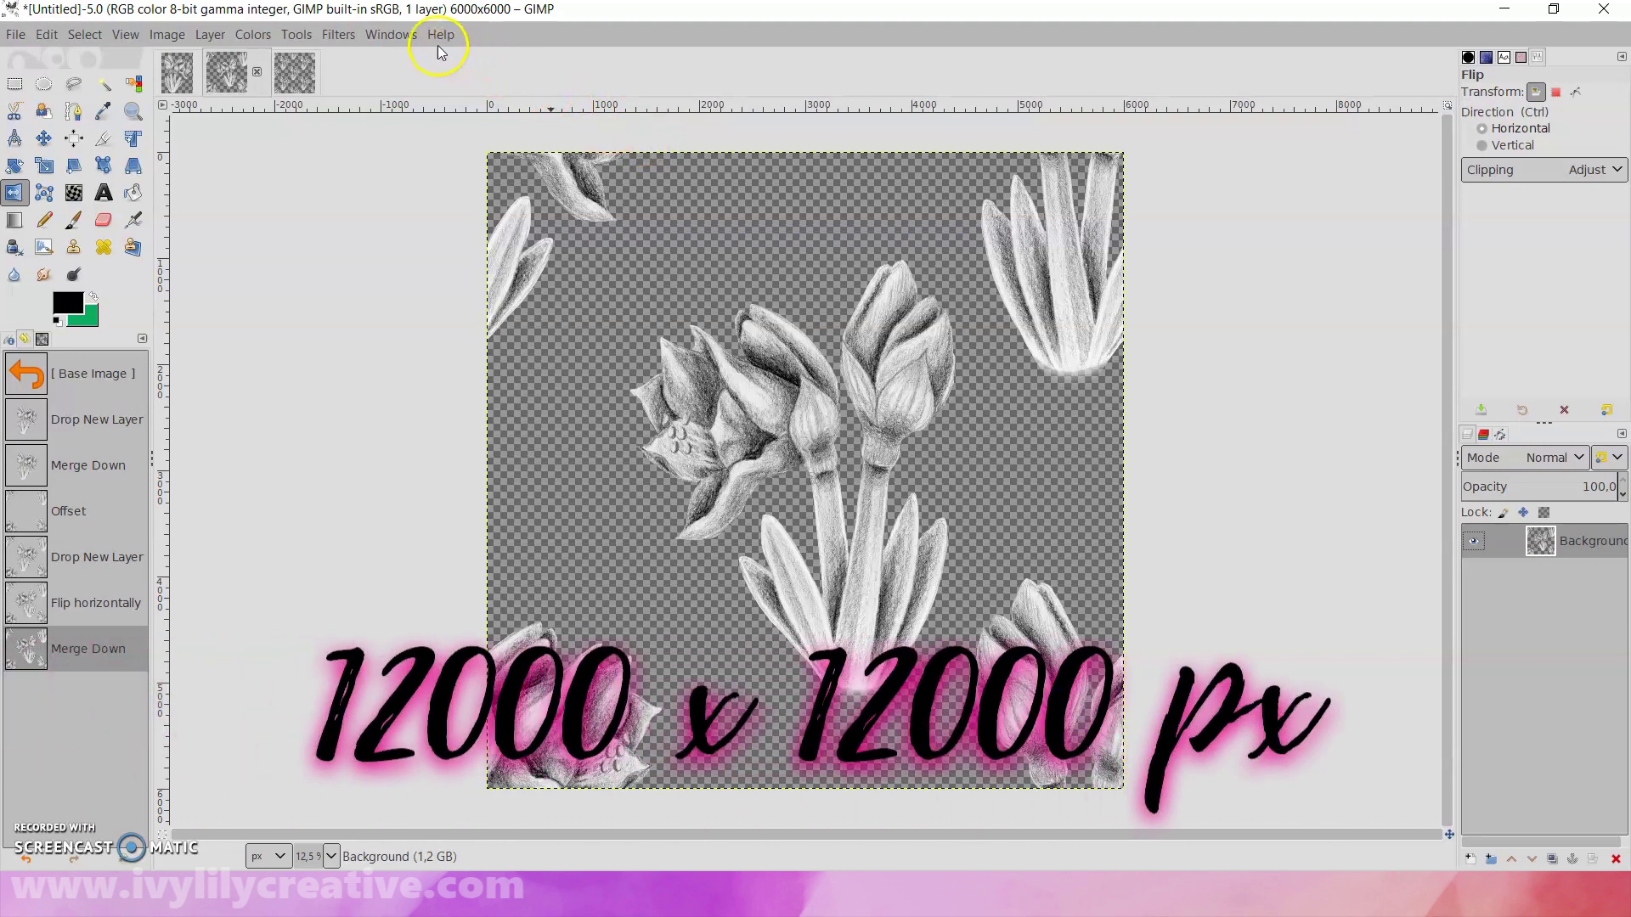
# - Use the Map > Tile filter to create a new 12000 × 12000 px pattern image
pyautogui.click(369, 33)
pyautogui.moveTo(355, 408)
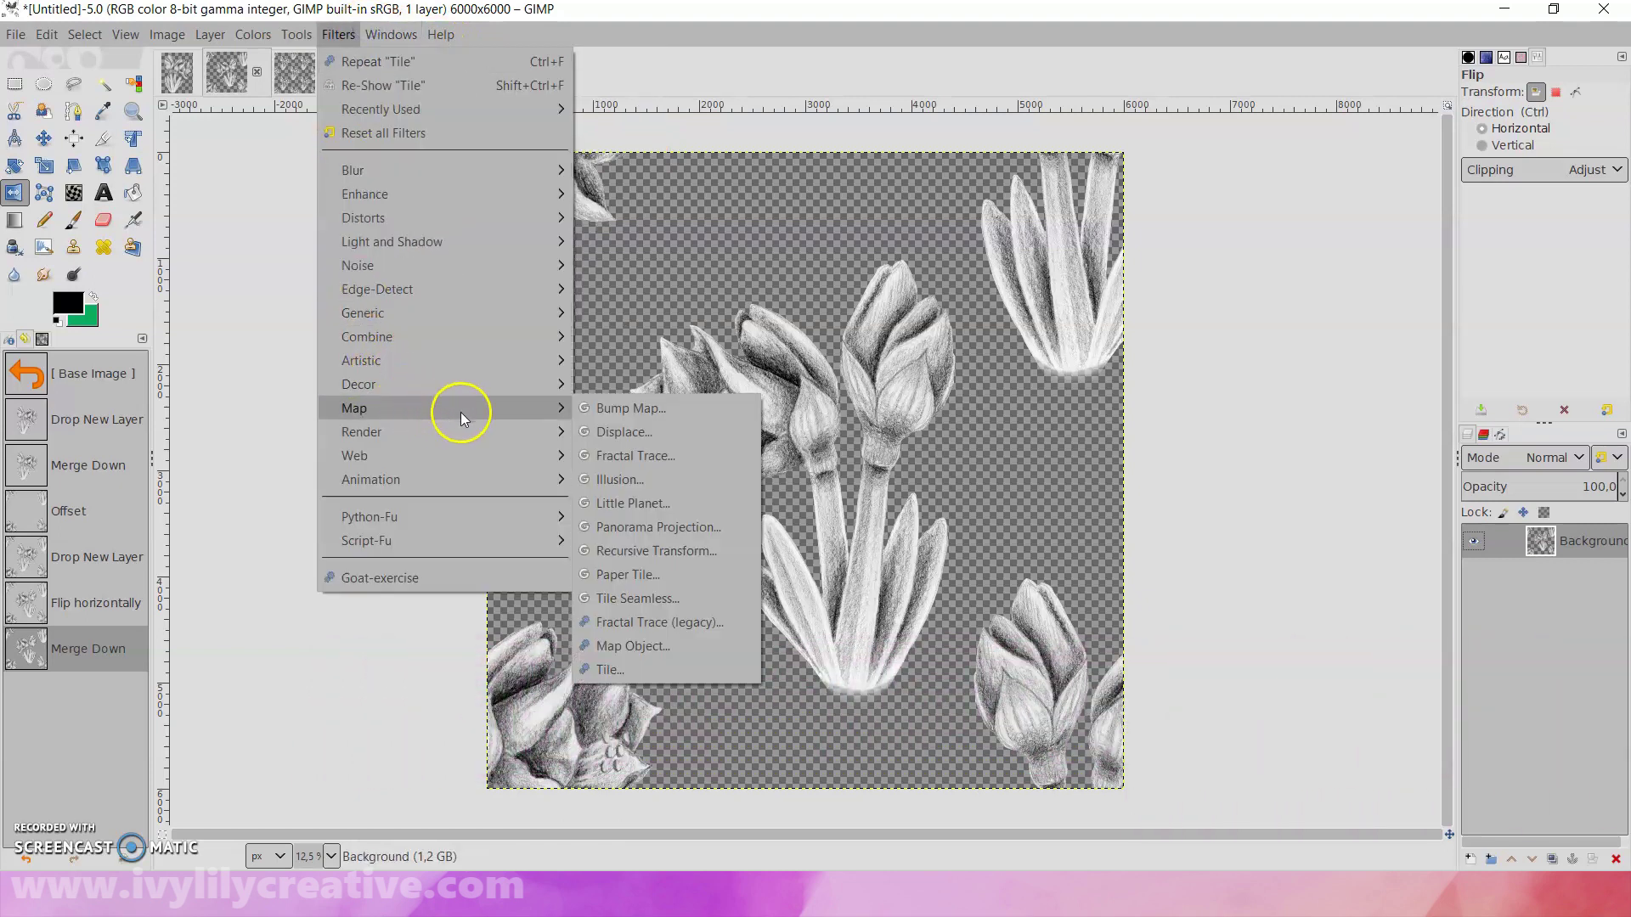
pyautogui.click(676, 669)
pyautogui.write('12000')
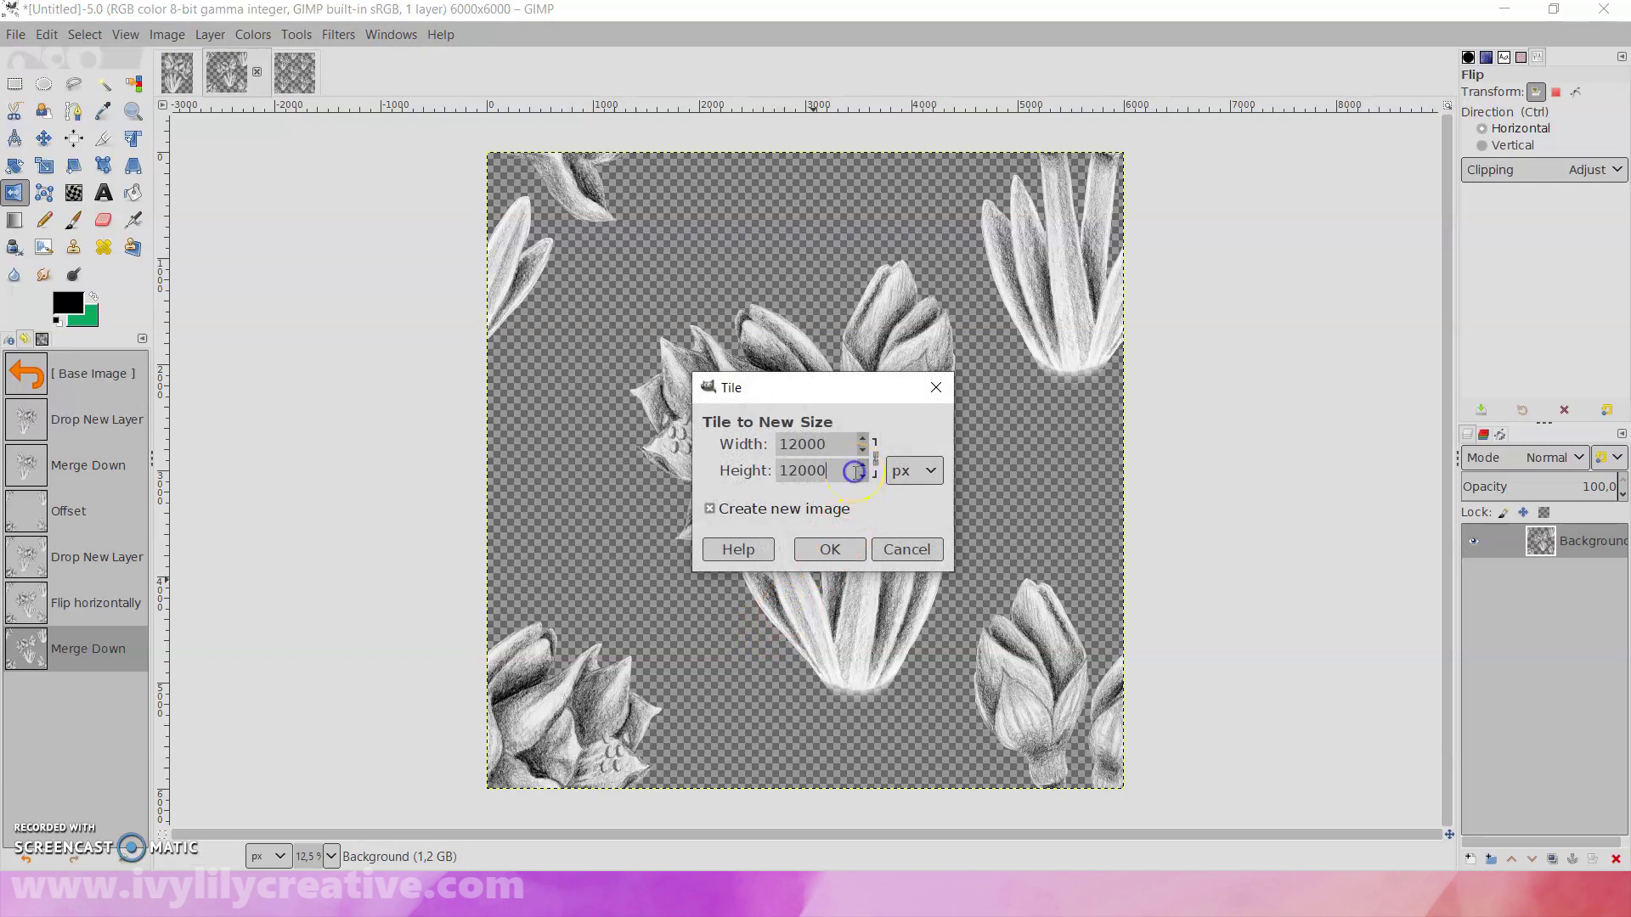
pyautogui.click(857, 557)
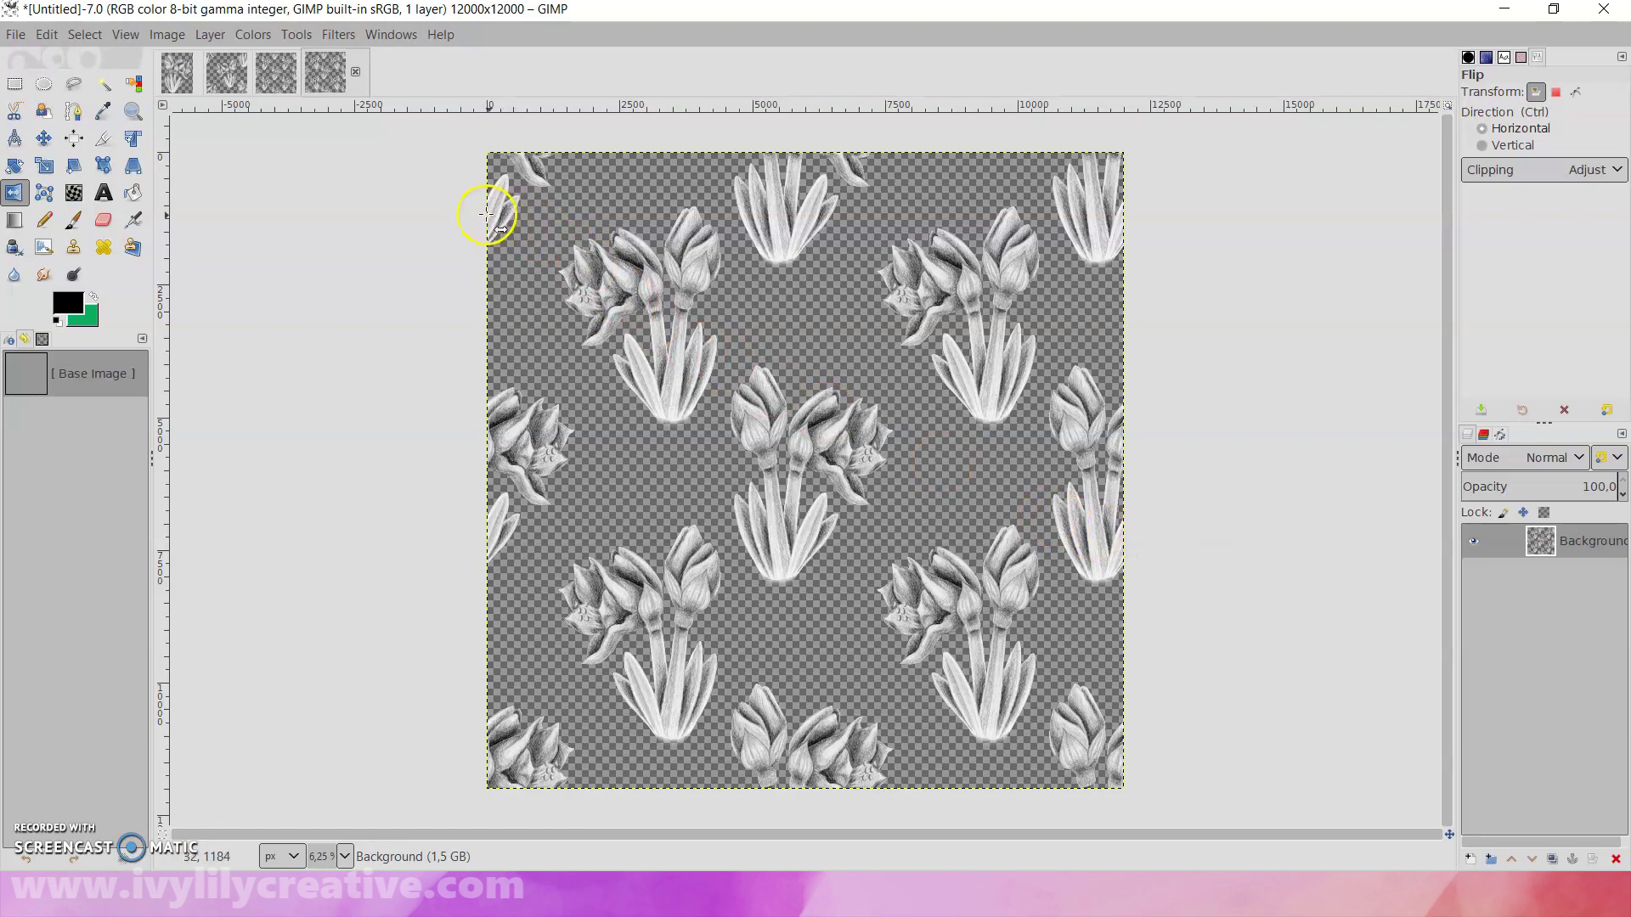
# - In the 6000 px tile, undo the merge and the horizontal flip of the centre flower
pyautogui.click(225, 73)
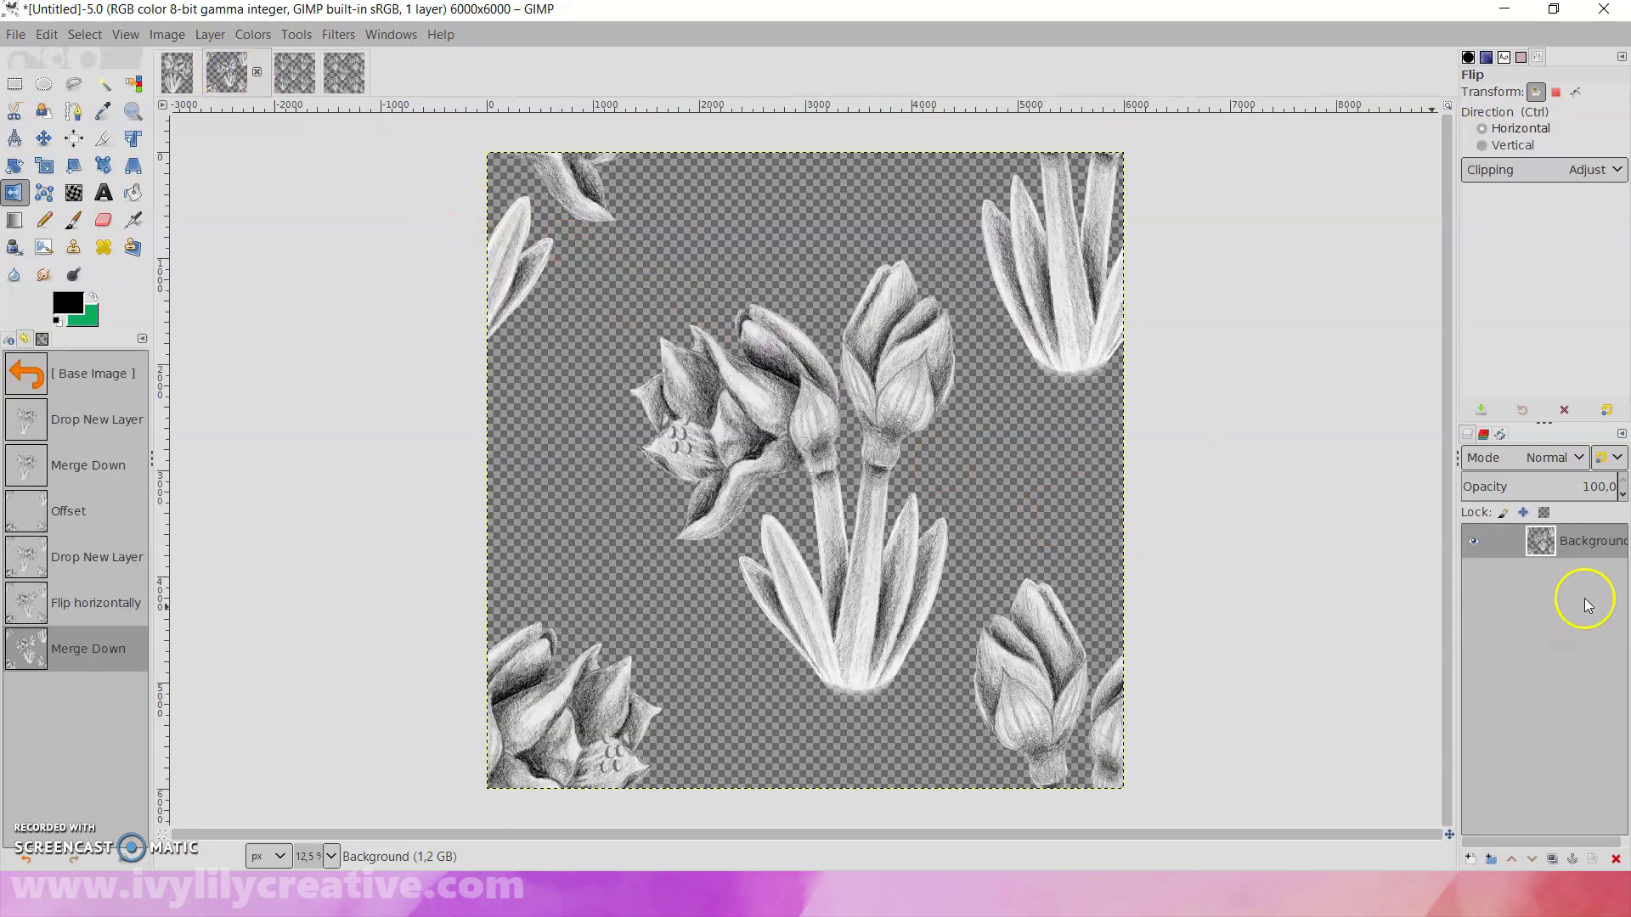
pyautogui.click(45, 34)
pyautogui.click(102, 60)
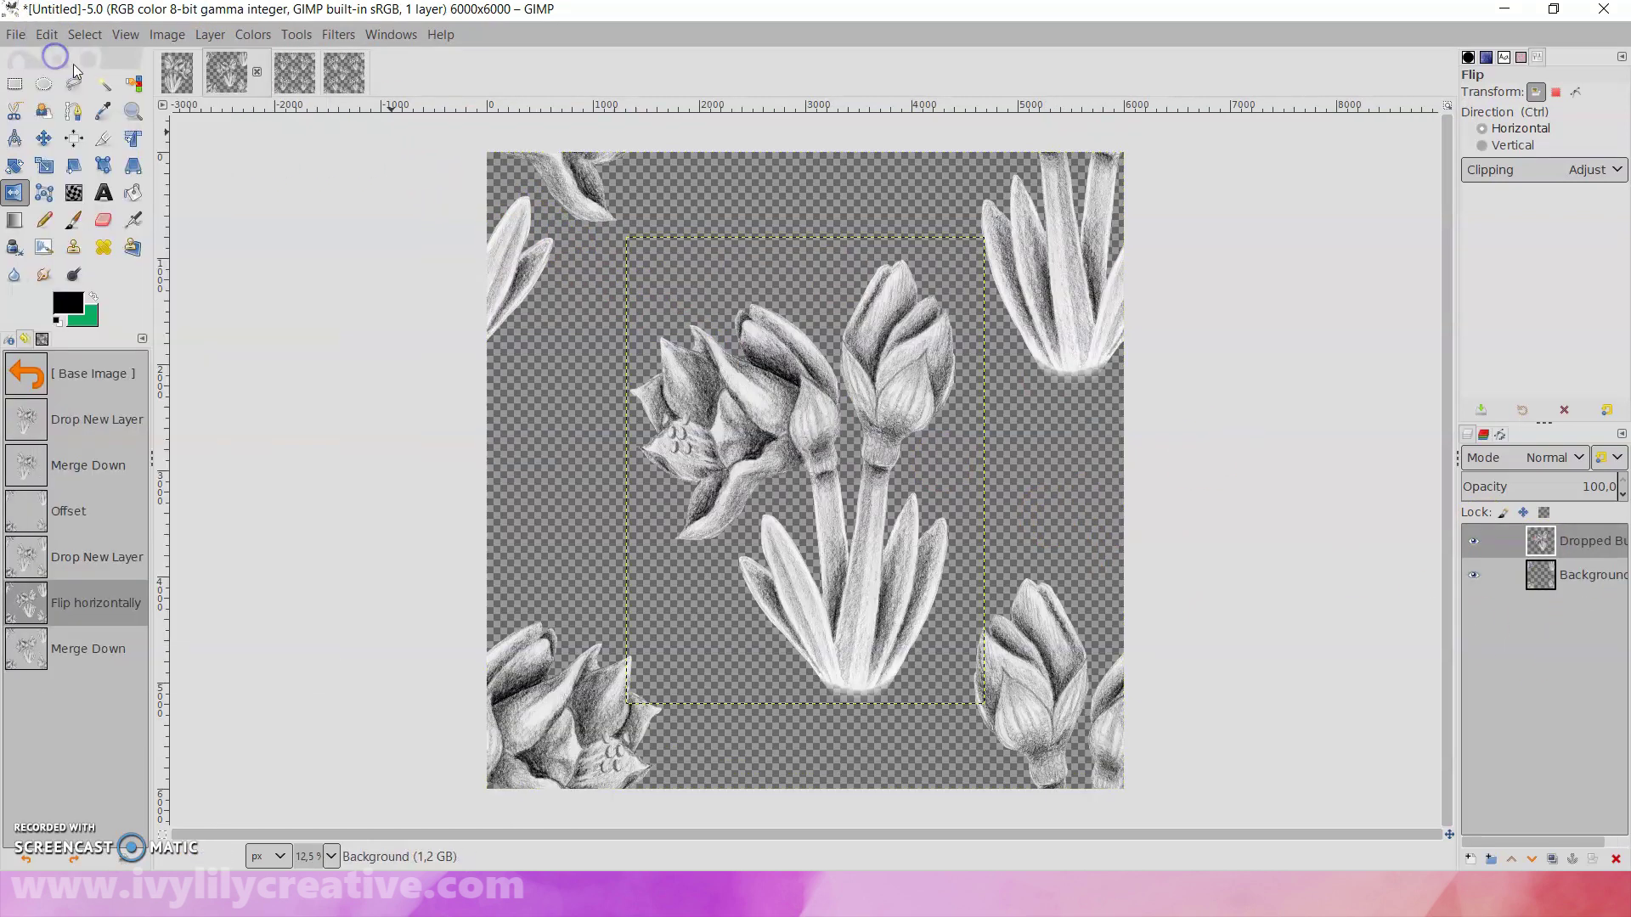
pyautogui.click(46, 34)
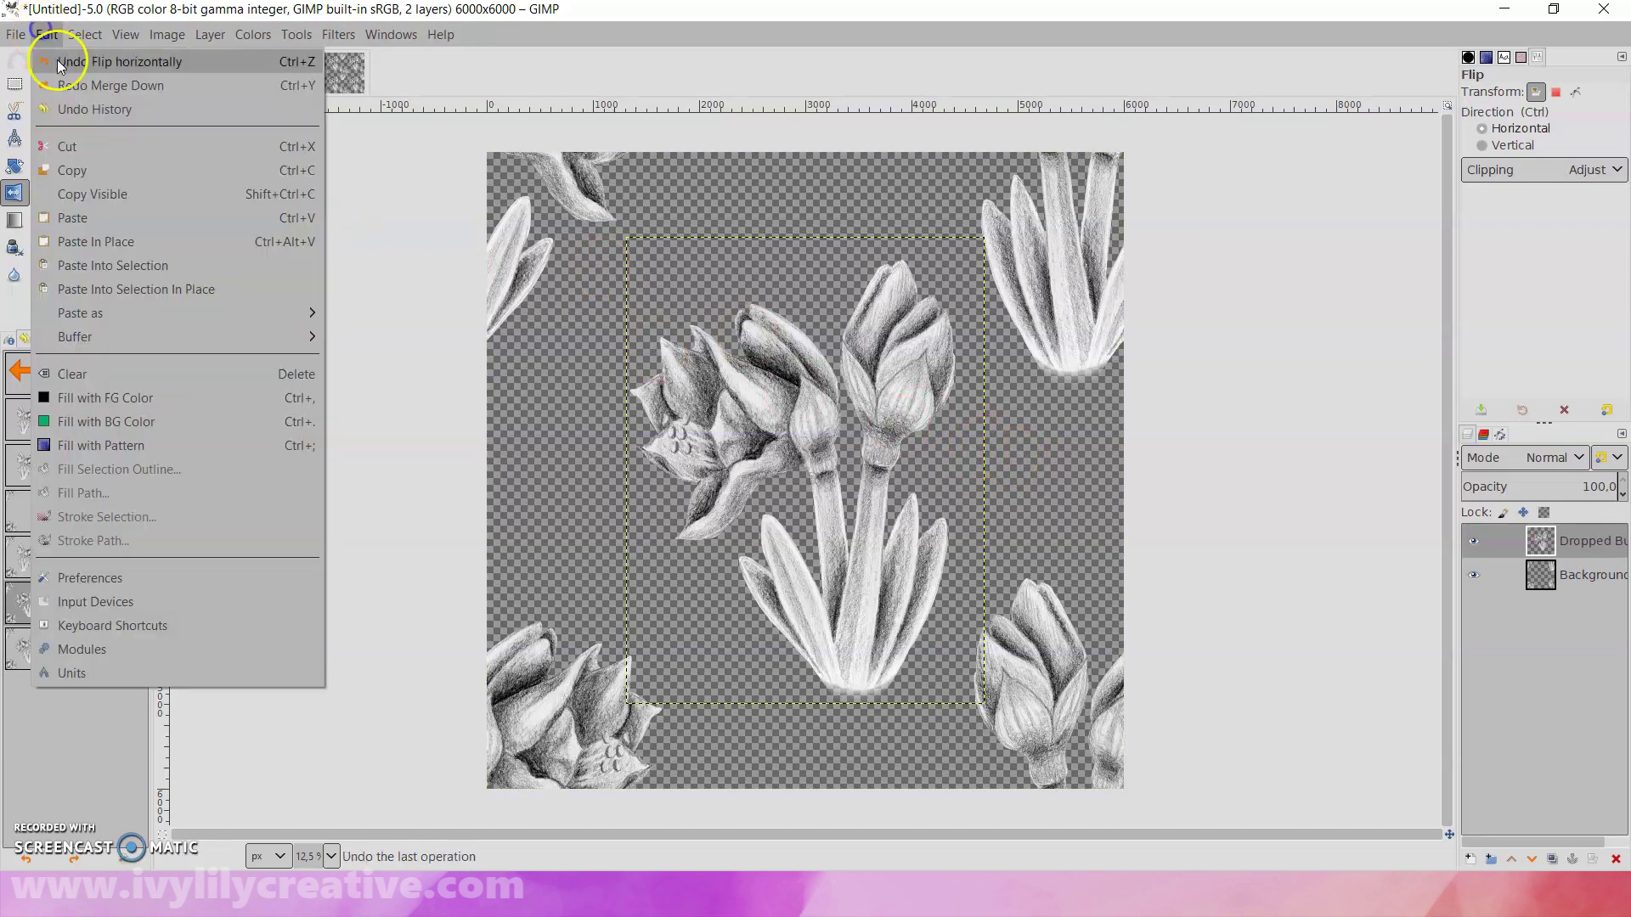
pyautogui.click(102, 60)
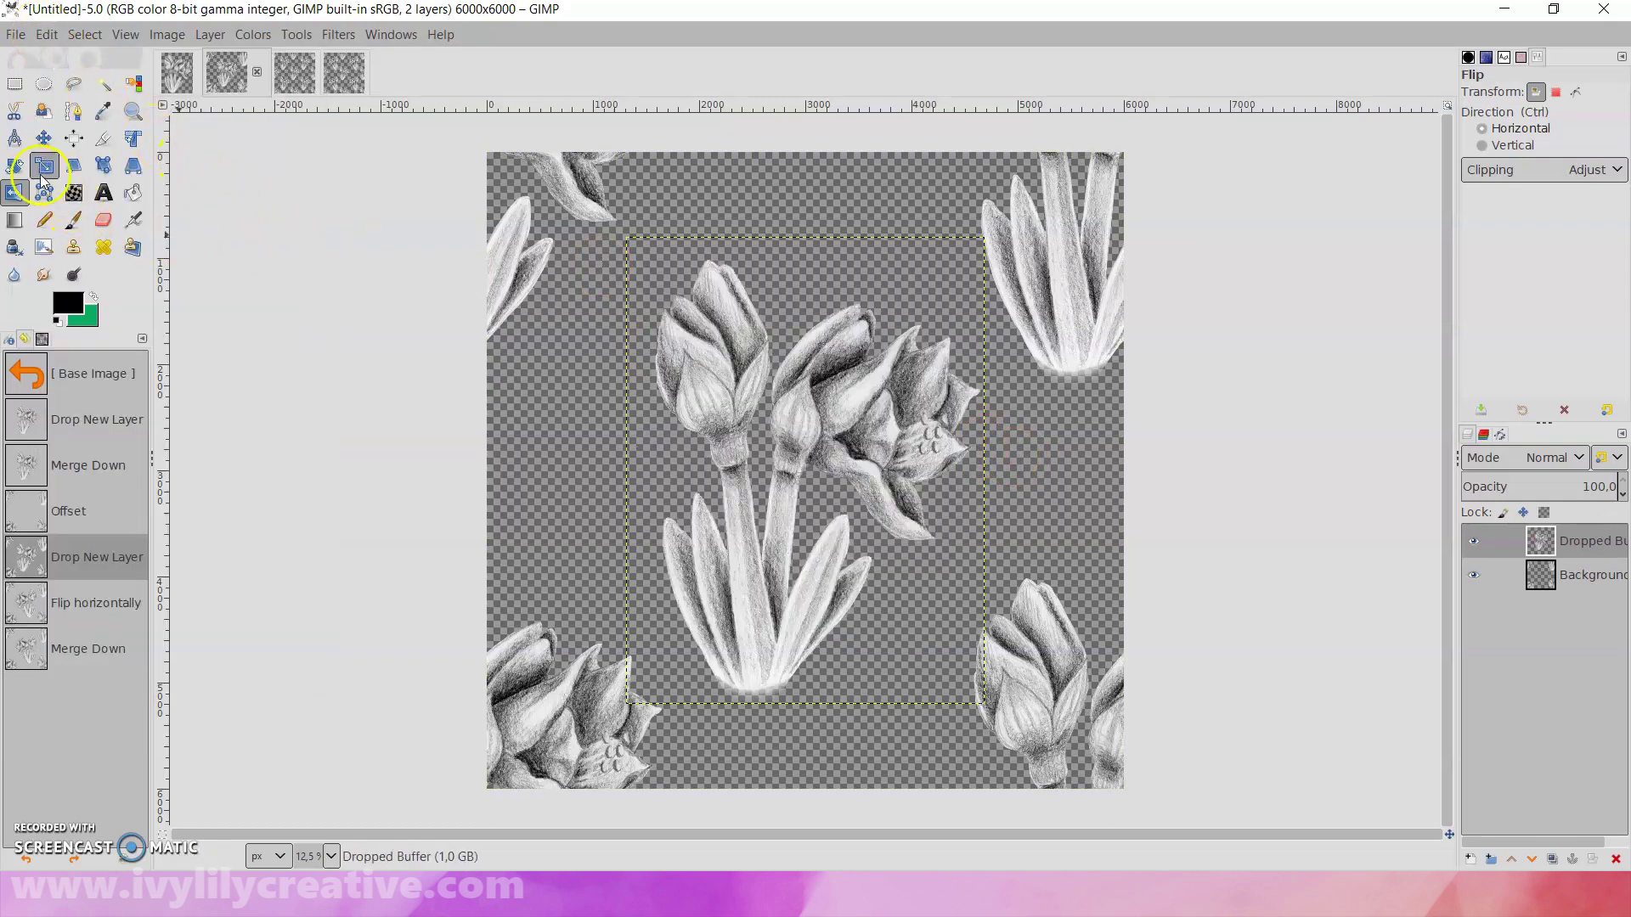
# - Tilt the centre flower with the Rotate tool and merge it into the background
pyautogui.click(15, 166)
pyautogui.moveTo(764, 656)
pyautogui.mouseDown()
pyautogui.moveTo(857, 615)
pyautogui.moveTo(826, 629)
pyautogui.mouseUp()
pyautogui.click(1388, 262)
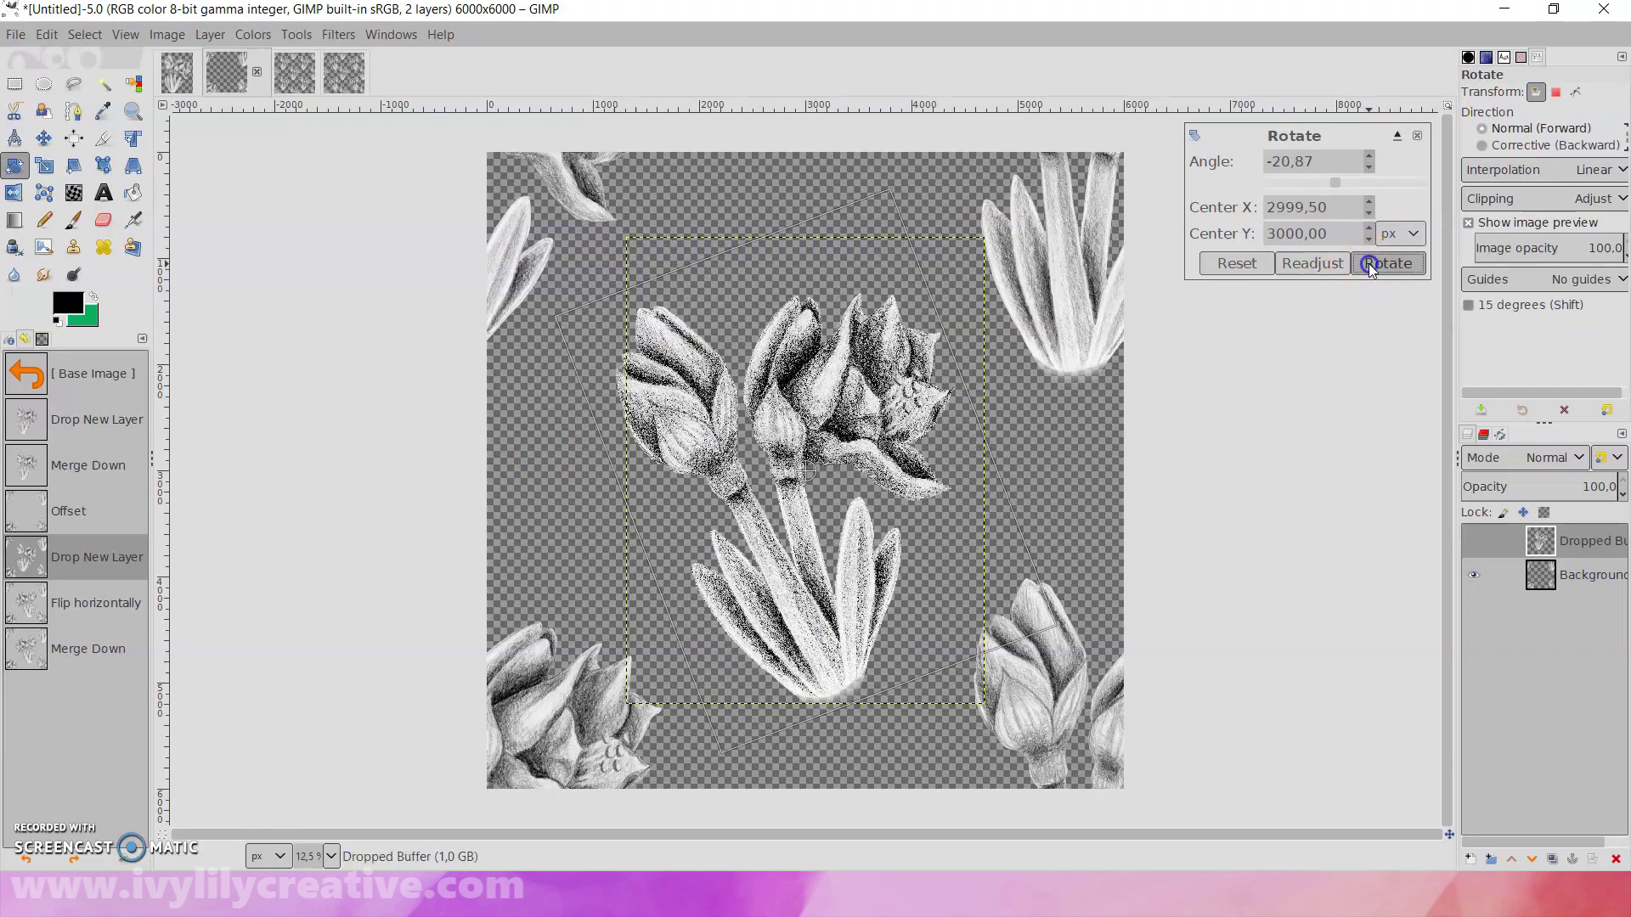
pyautogui.rightClick(1561, 541)
pyautogui.click(1530, 262)
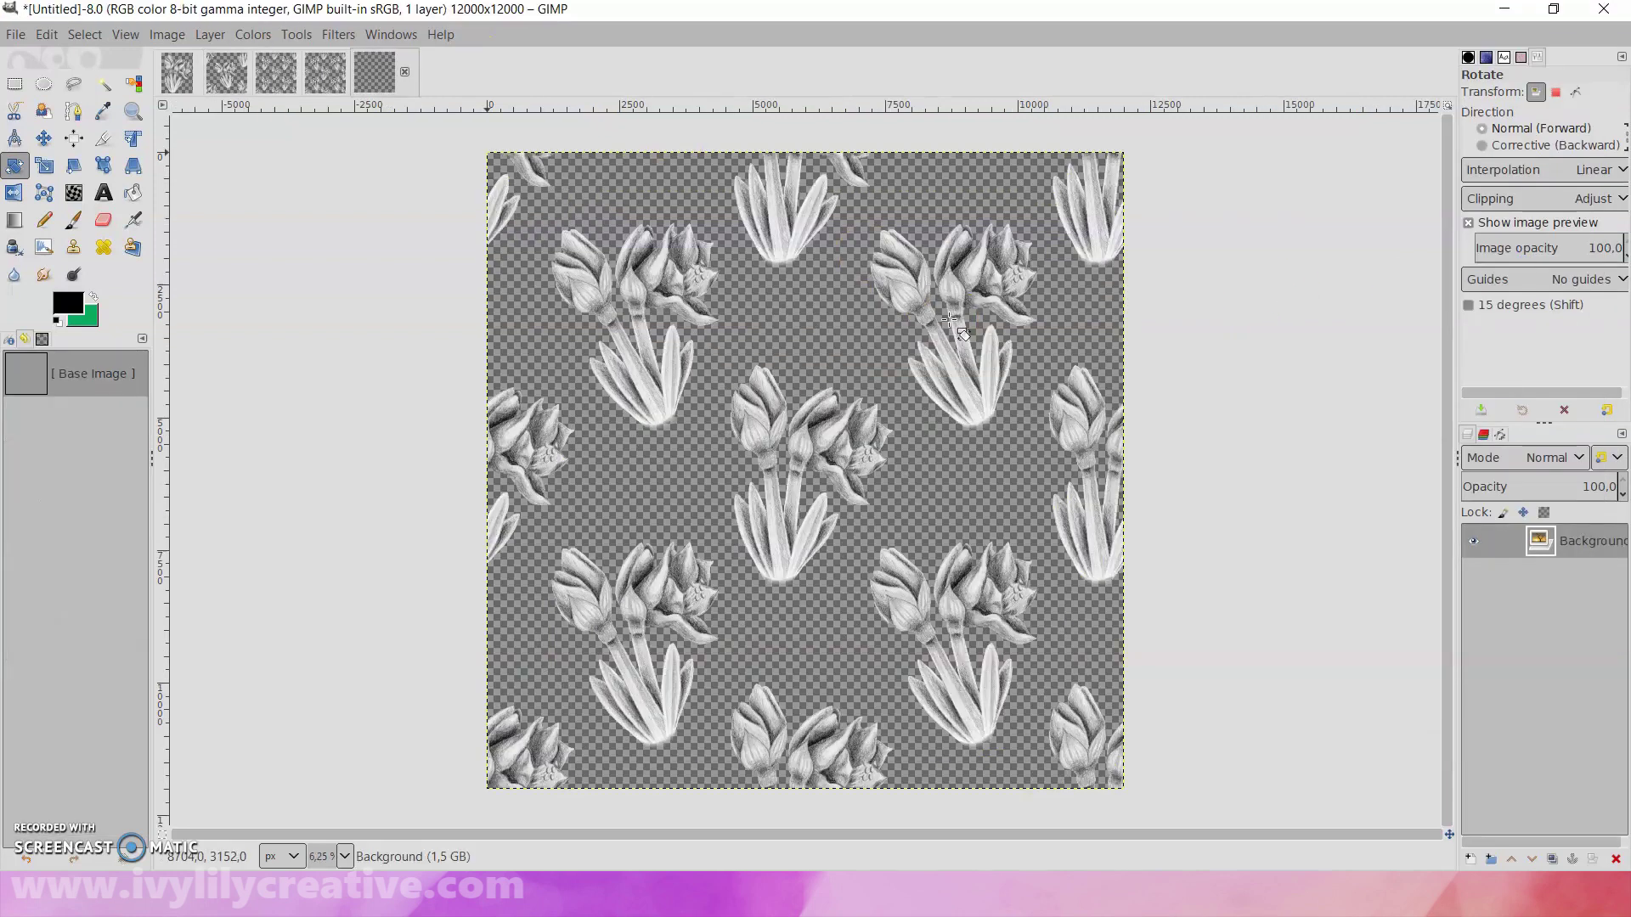
pyautogui.click(1103, 370)
# - Back in the 6000 px tile, undo the merge and tilt, then rotate the flower nearly upside down
pyautogui.click(226, 72)
pyautogui.click(47, 34)
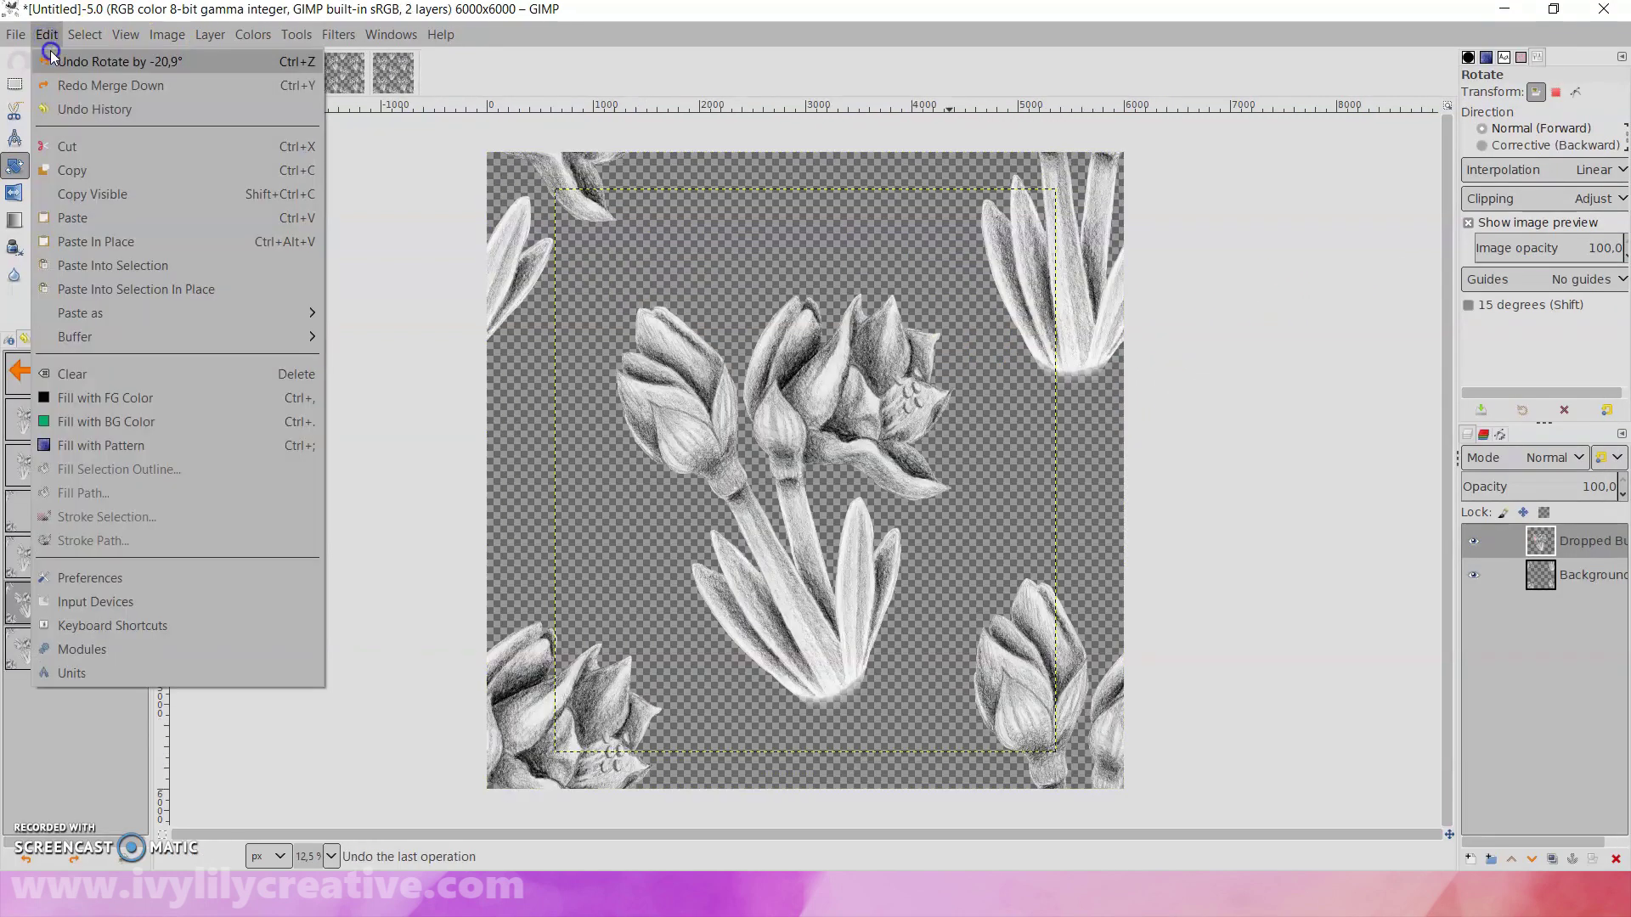
pyautogui.click(76, 62)
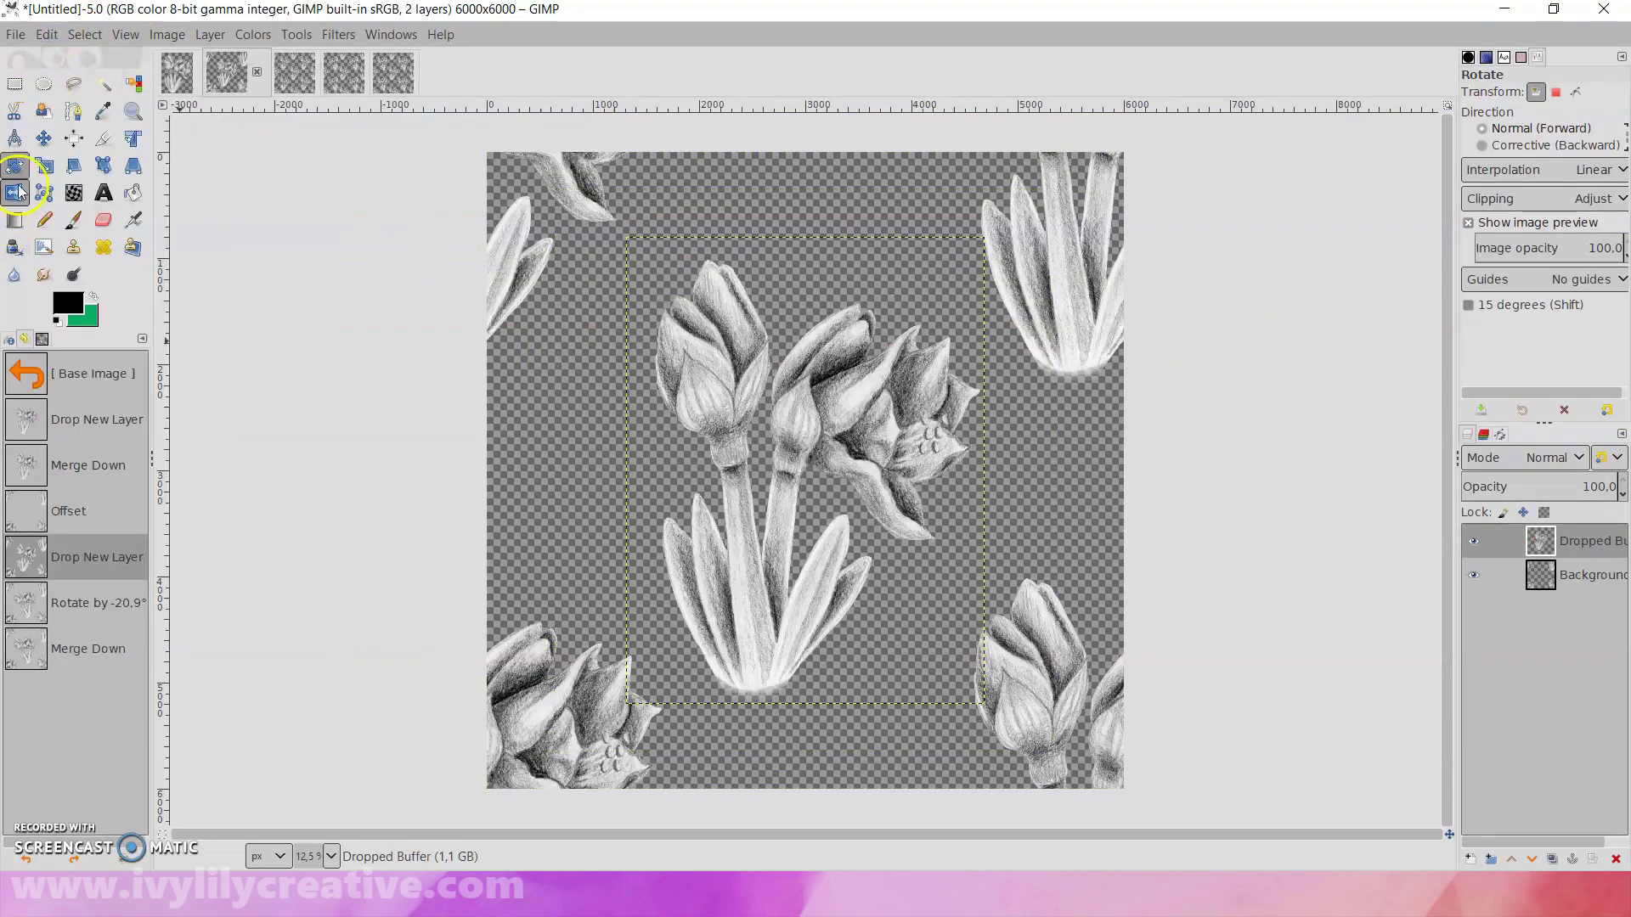
pyautogui.moveTo(774, 648); pyautogui.dragTo(812, 312)
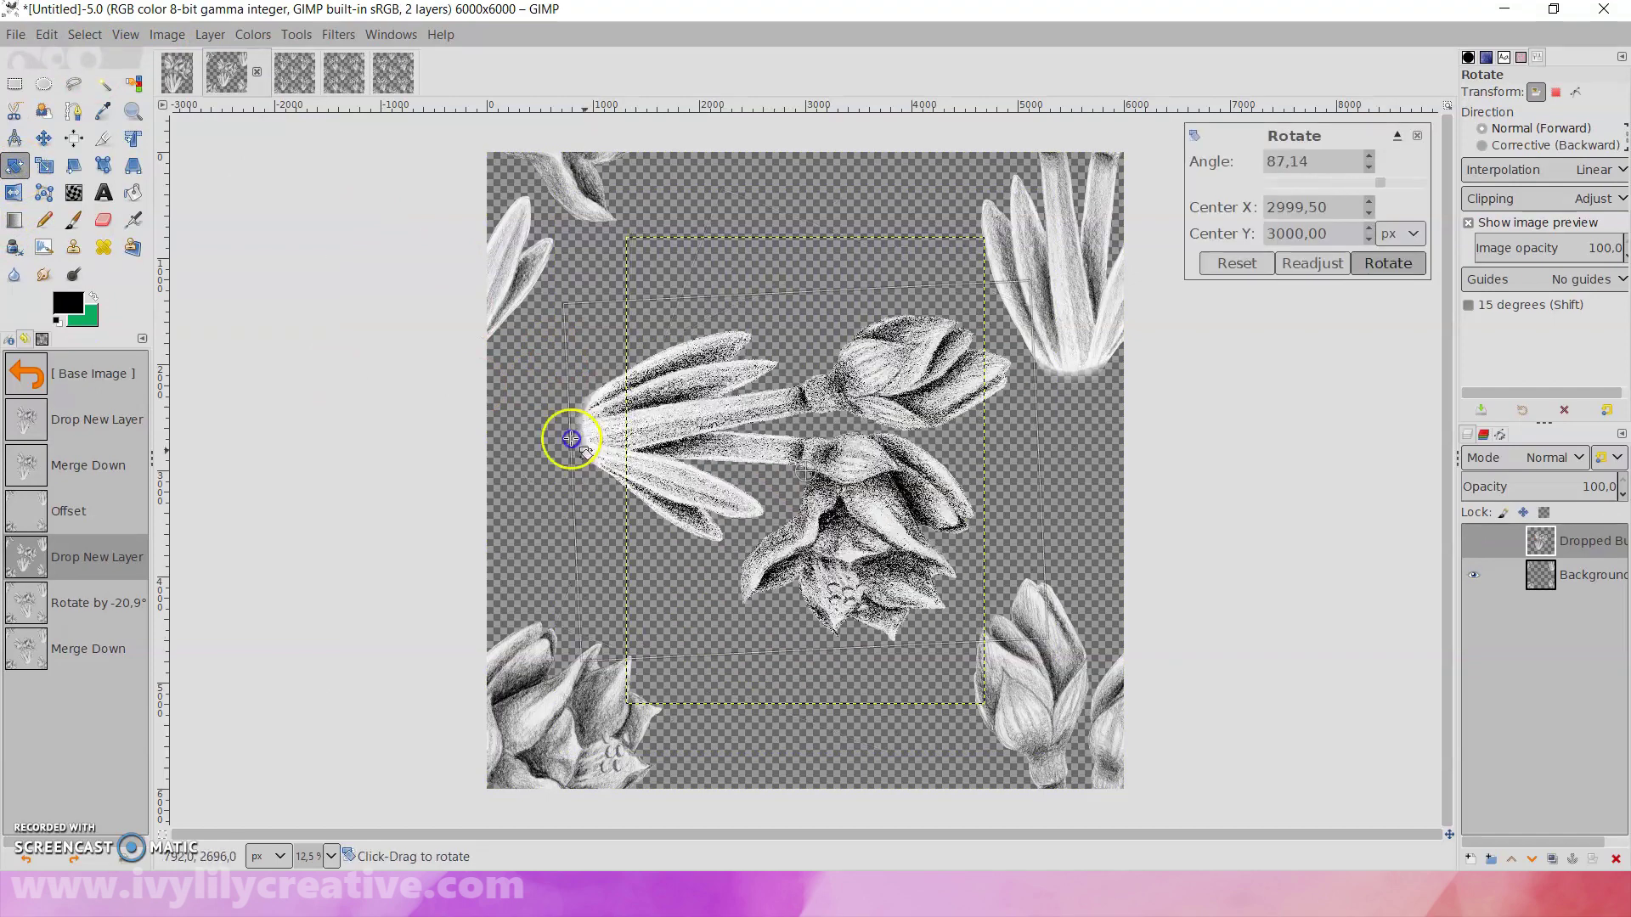
# - Rotate the centre flower exactly 180 degrees and merge it into the background
pyautogui.tripleClick(1267, 160)
pyautogui.write('180')
pyautogui.press('Return')
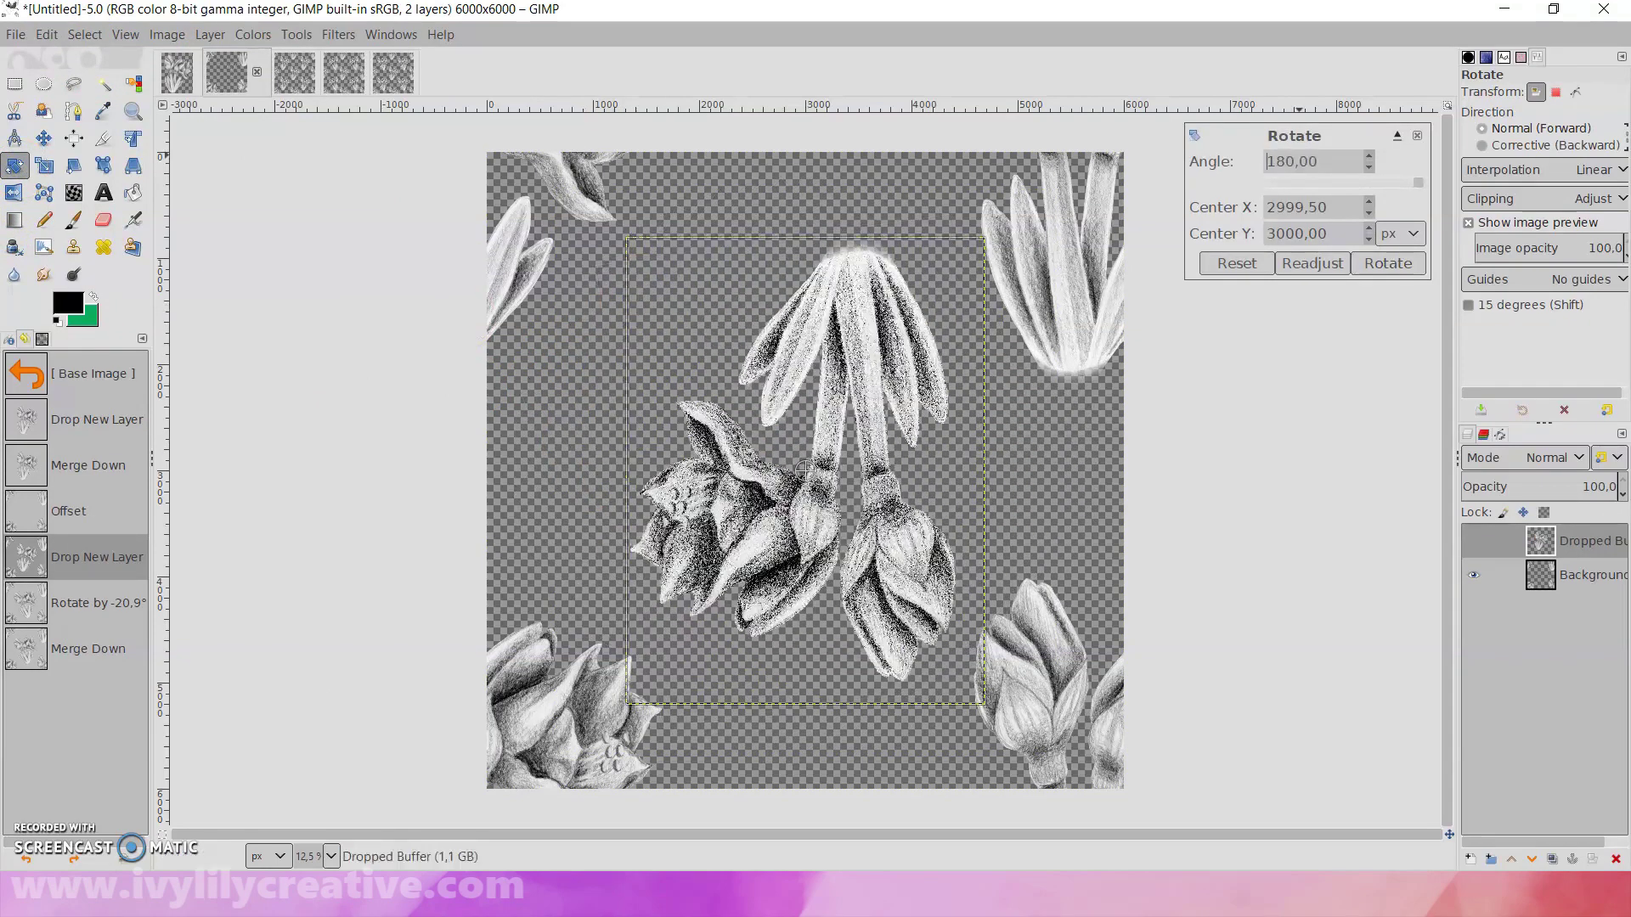
pyautogui.click(1387, 264)
pyautogui.rightClick(1580, 541)
pyautogui.click(1532, 277)
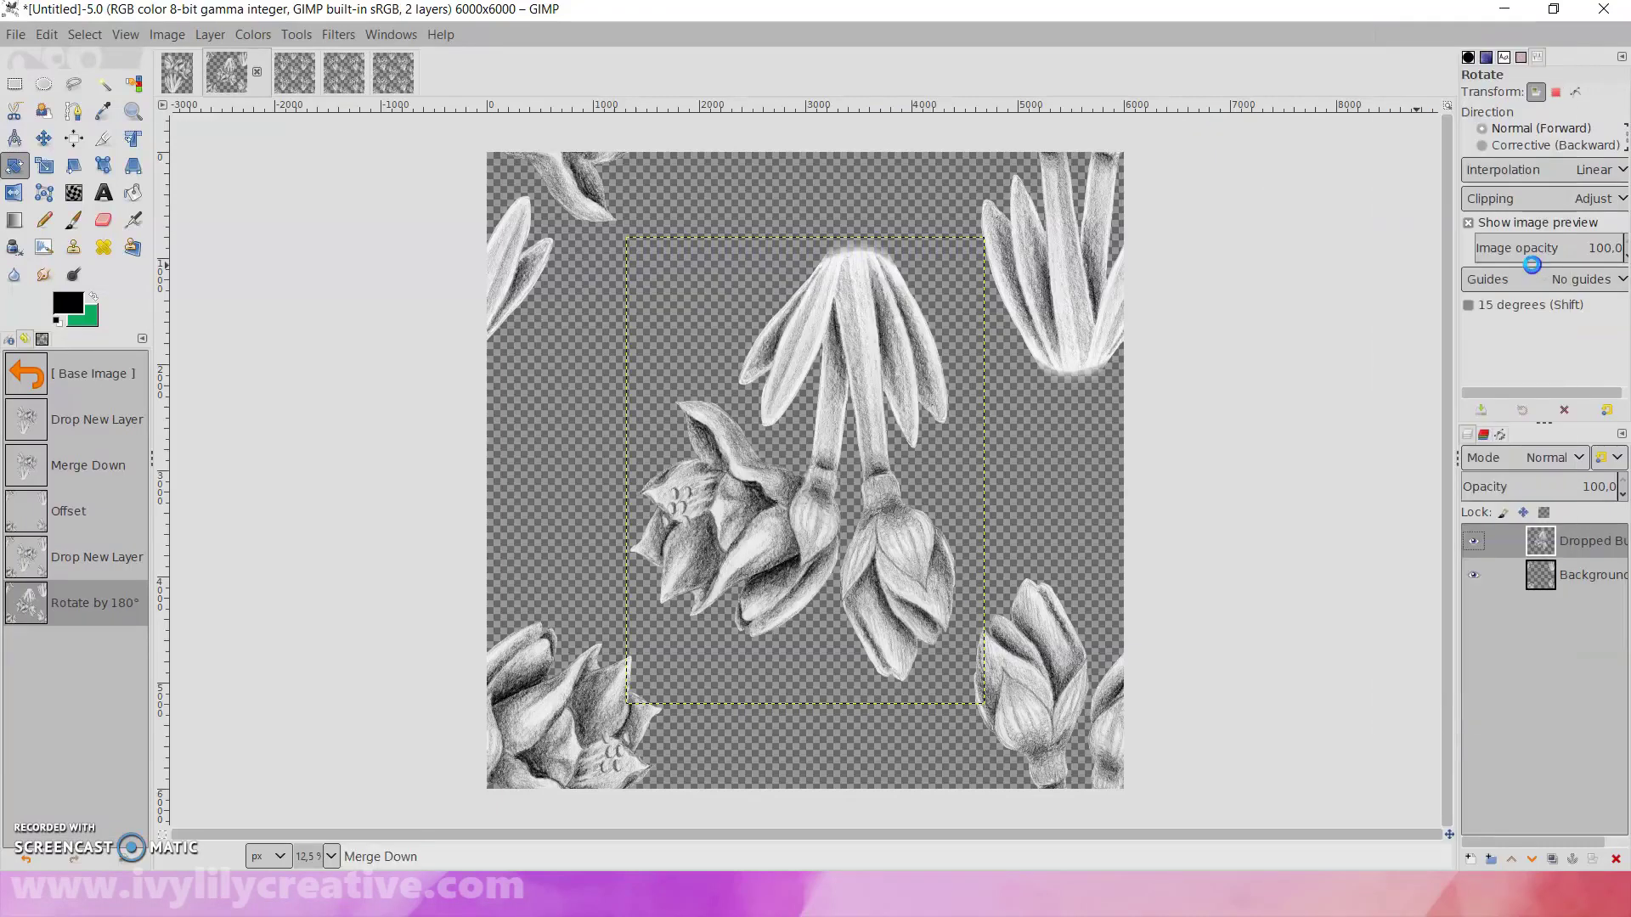
# - Tile the design into a new 12000 px image and return to the 6000 px tile
pyautogui.click(327, 33)
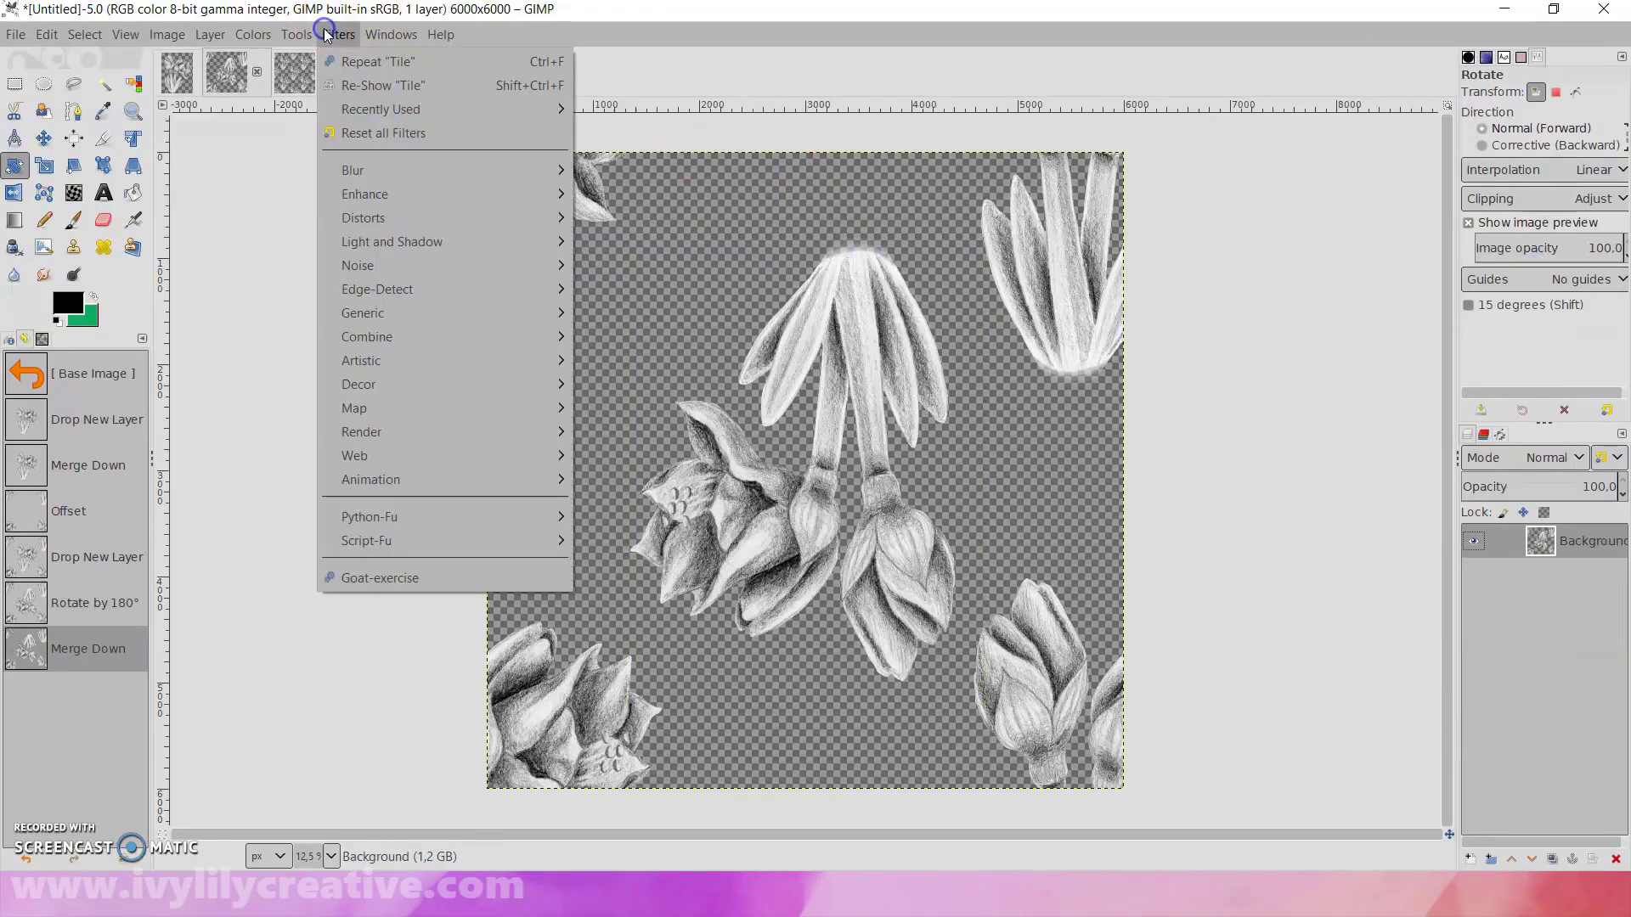
pyautogui.click(370, 61)
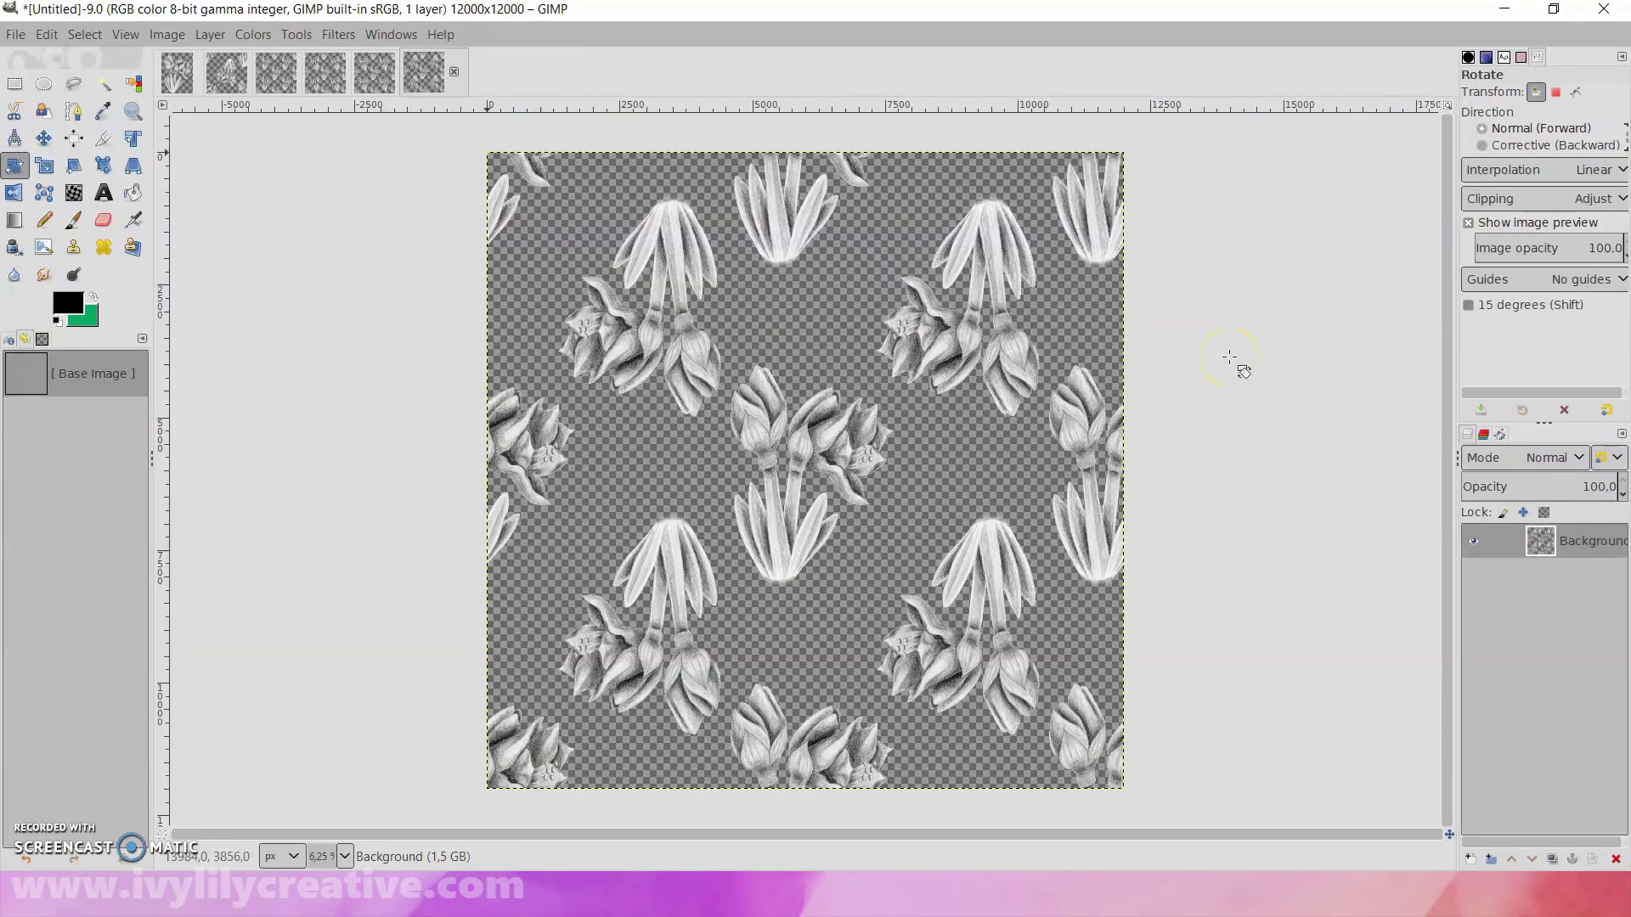
pyautogui.click(226, 73)
# - Select the centre flower by colour-selecting the empty area and inverting the selection
pyautogui.click(141, 87)
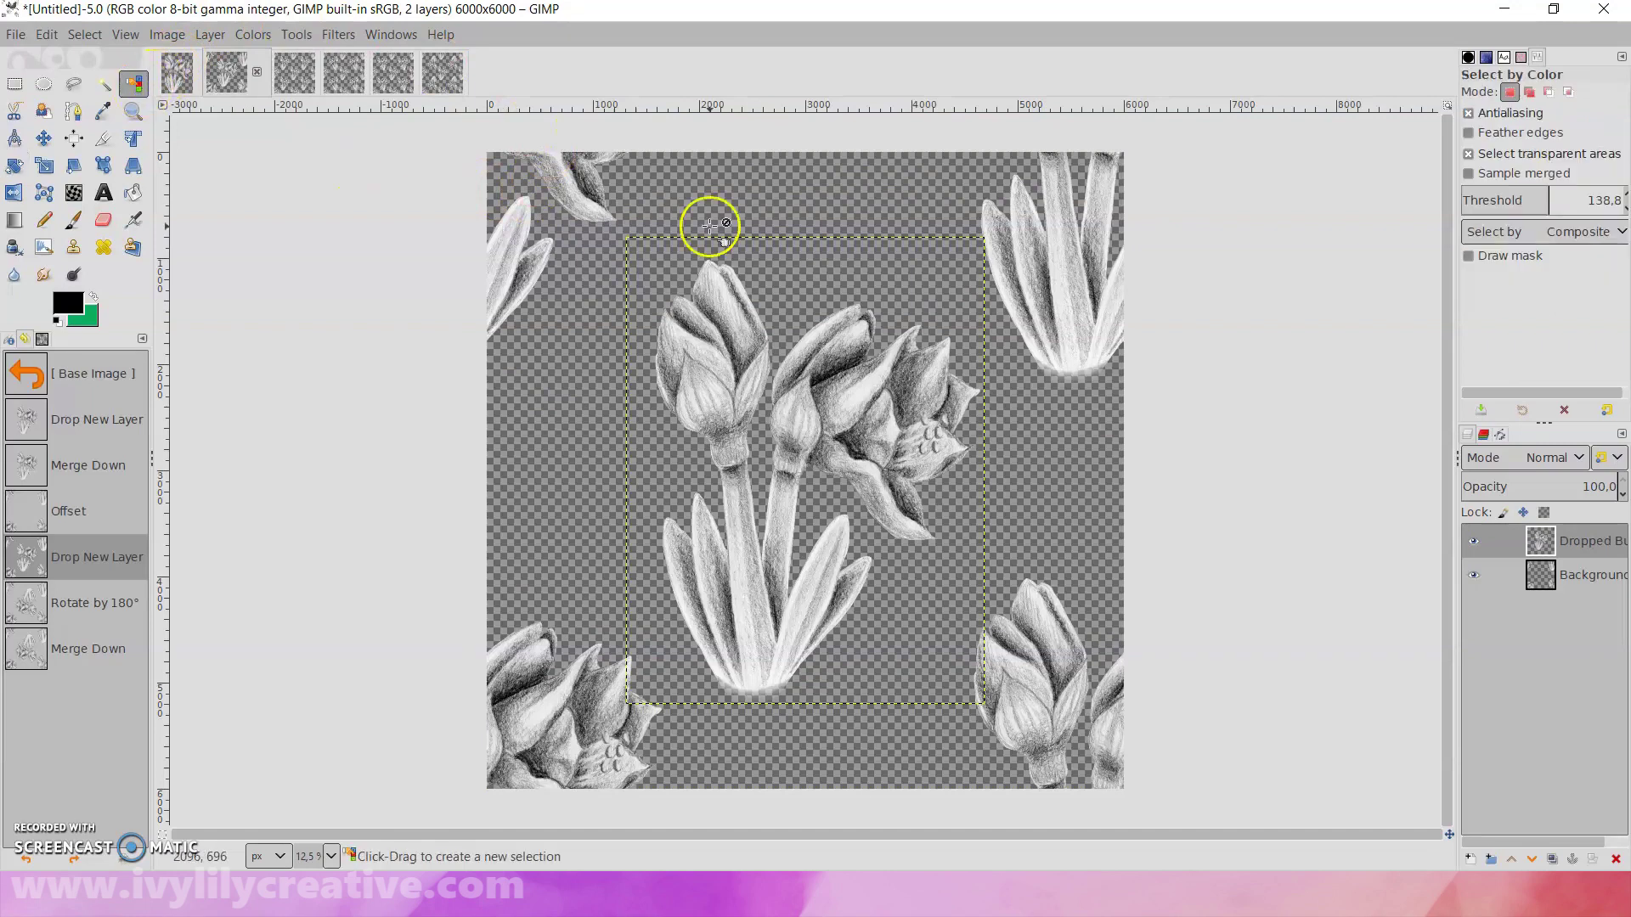
pyautogui.click(802, 273)
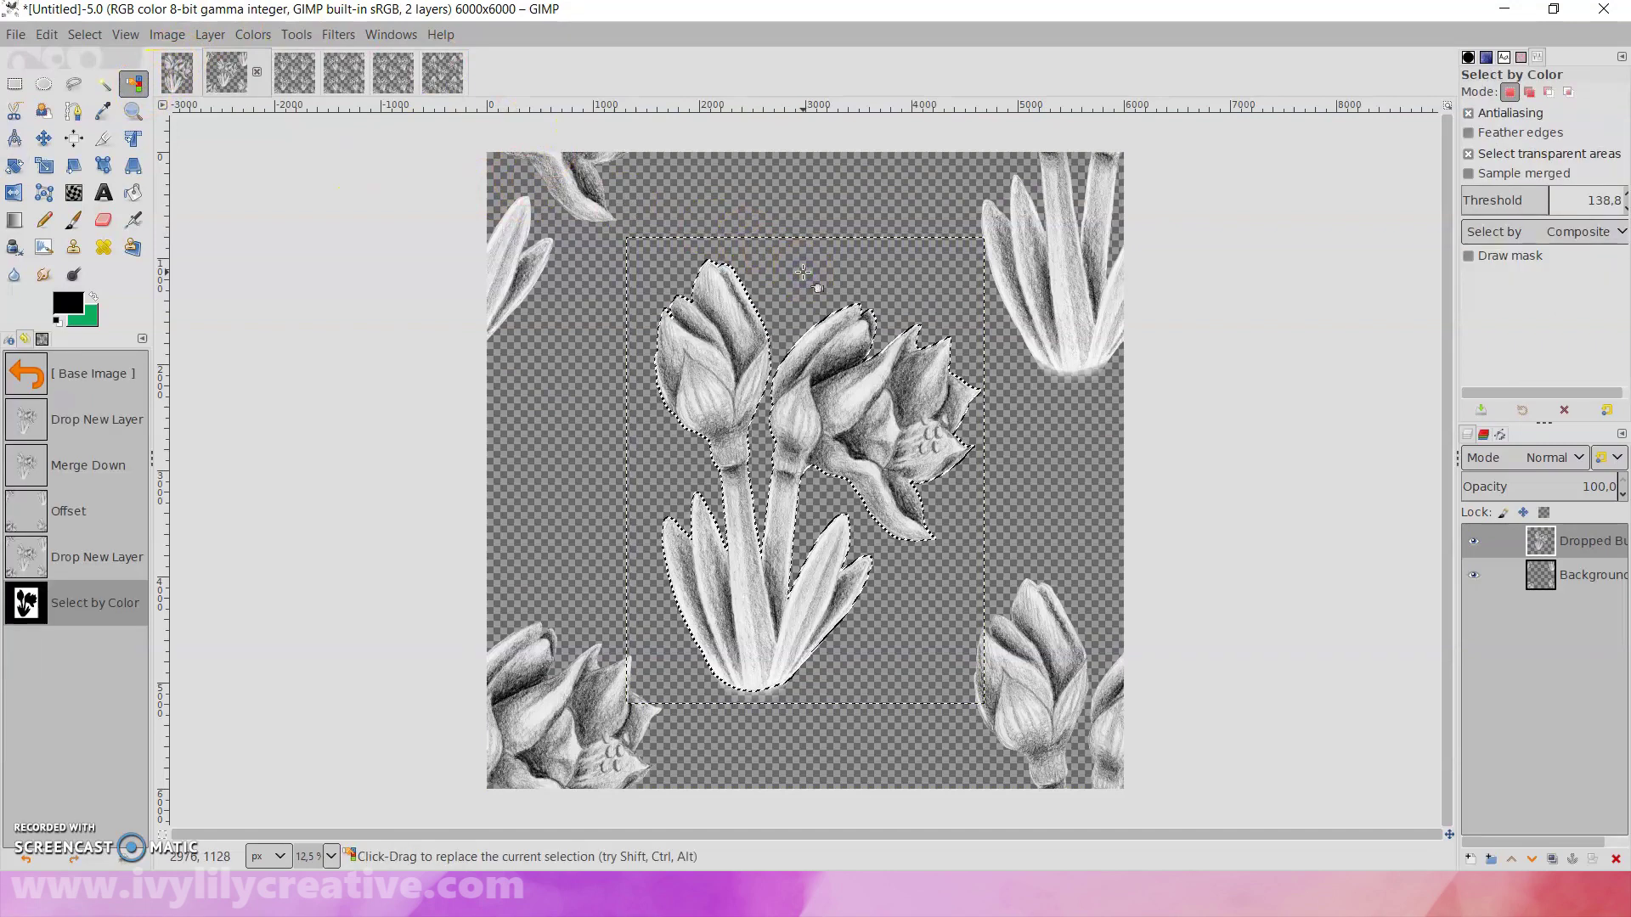
pyautogui.click(85, 35)
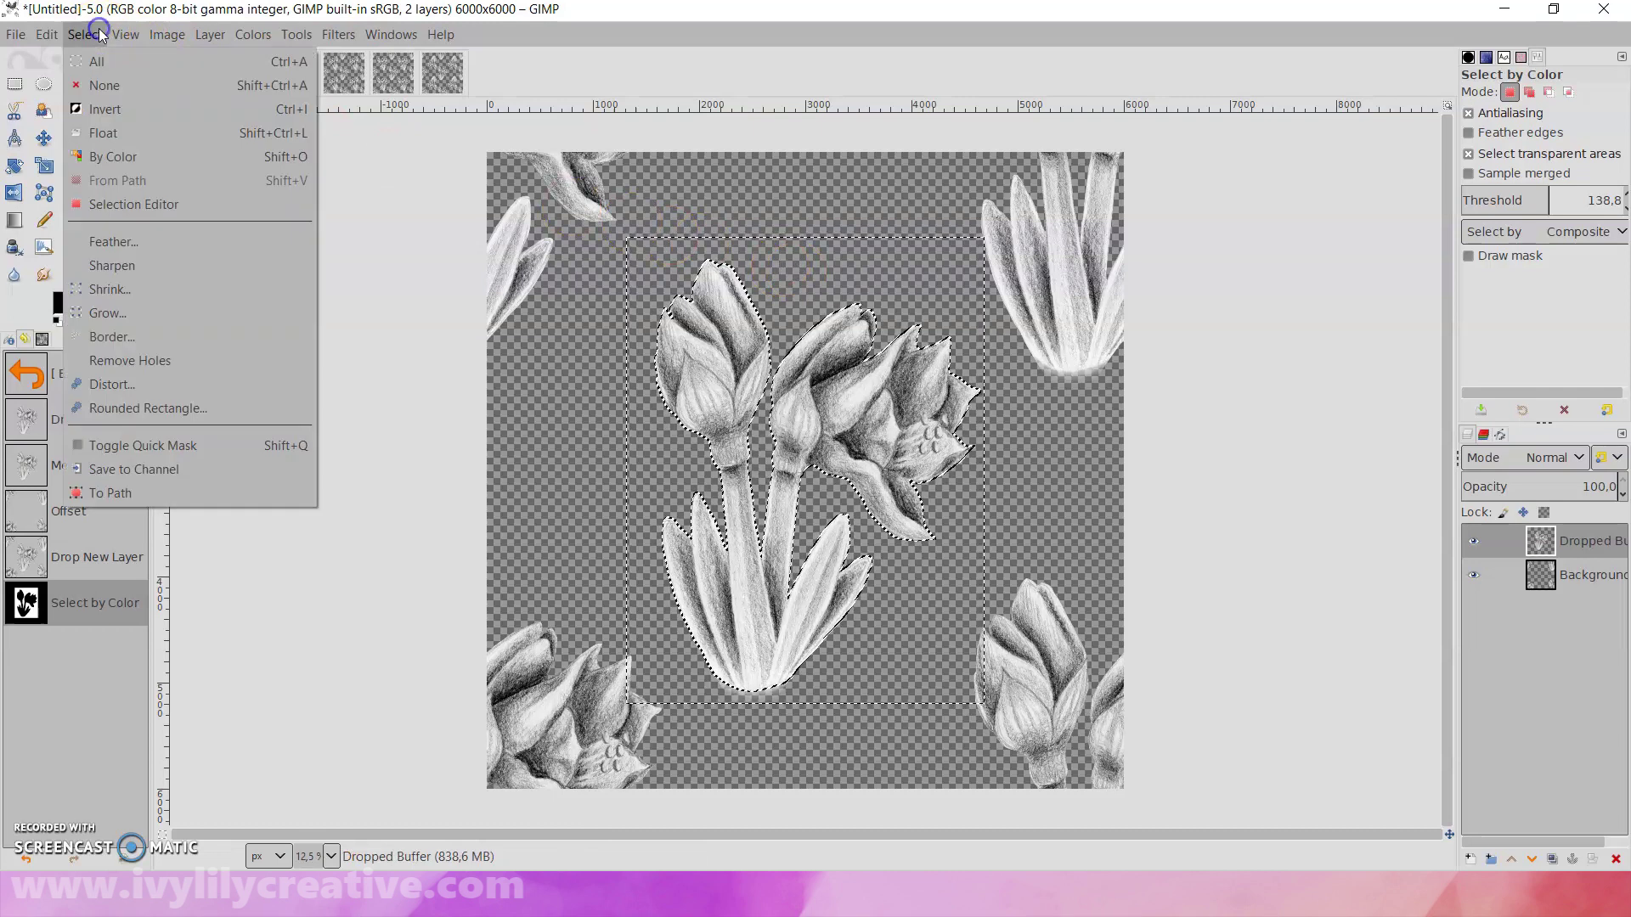
pyautogui.click(97, 111)
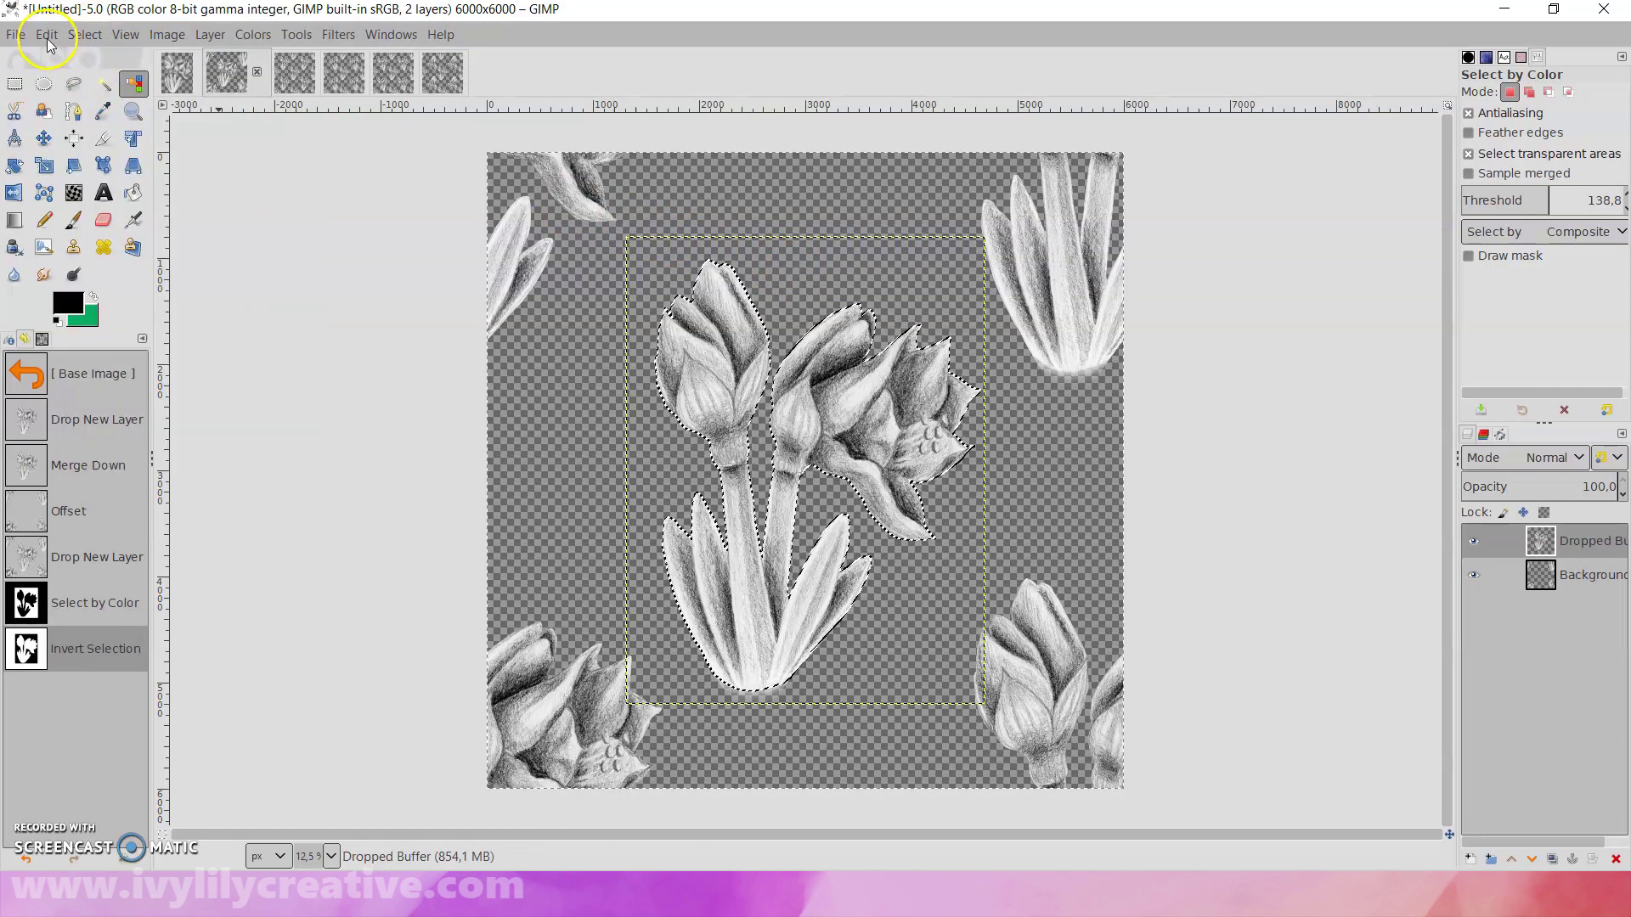
# - Fill the flower selection with red and tile it into a larger repeat
pyautogui.click(67, 302)
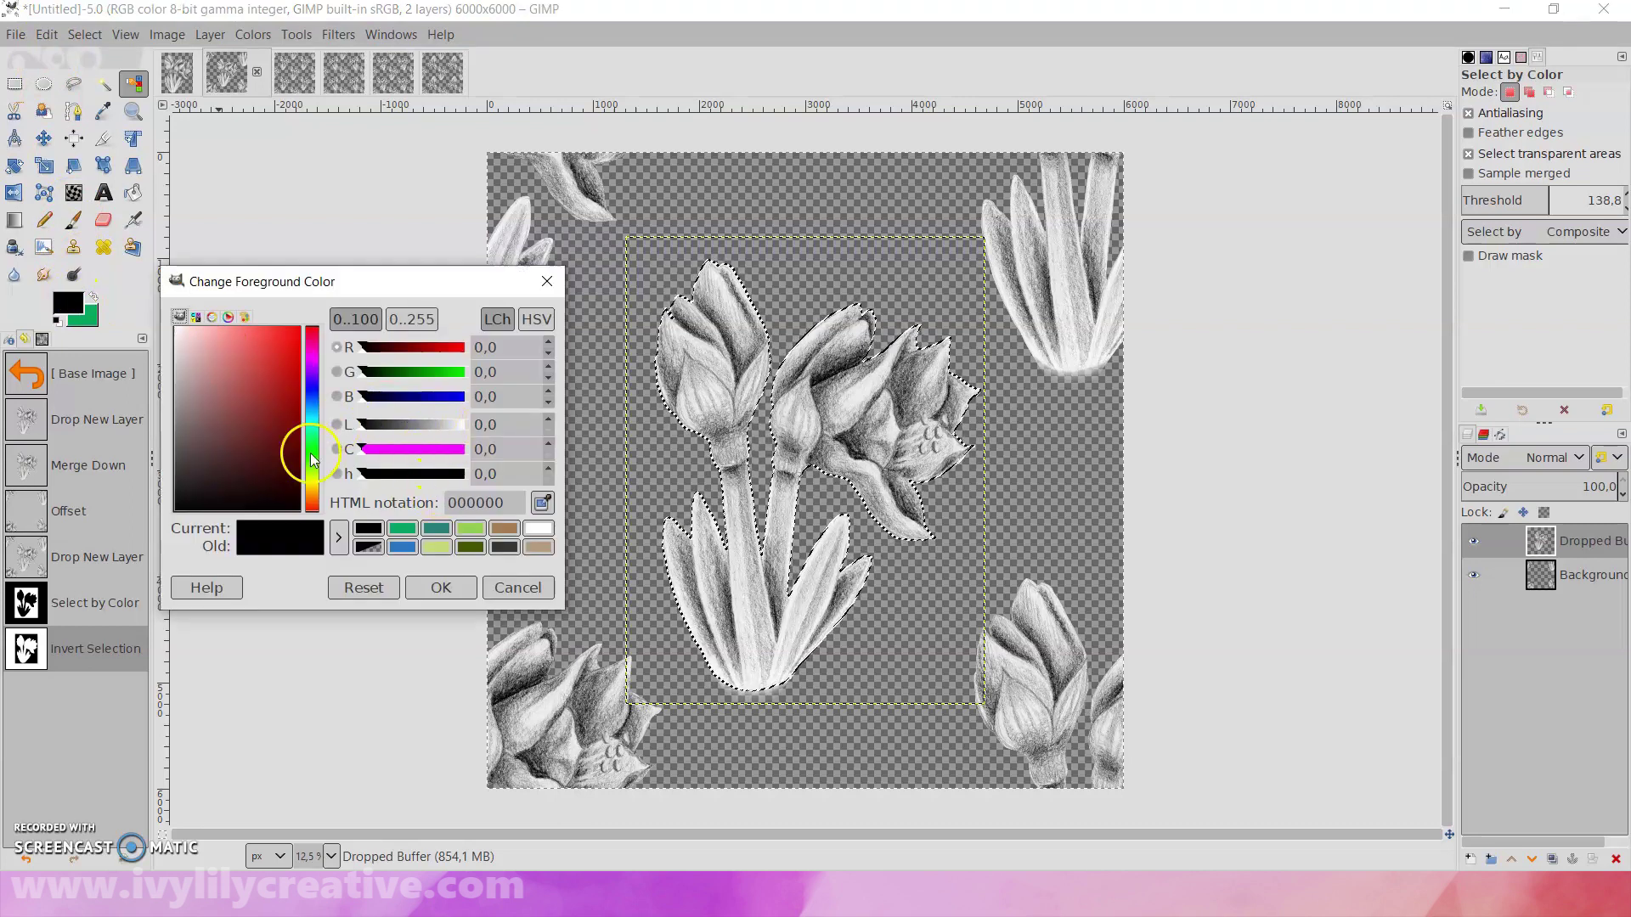
pyautogui.click(299, 330)
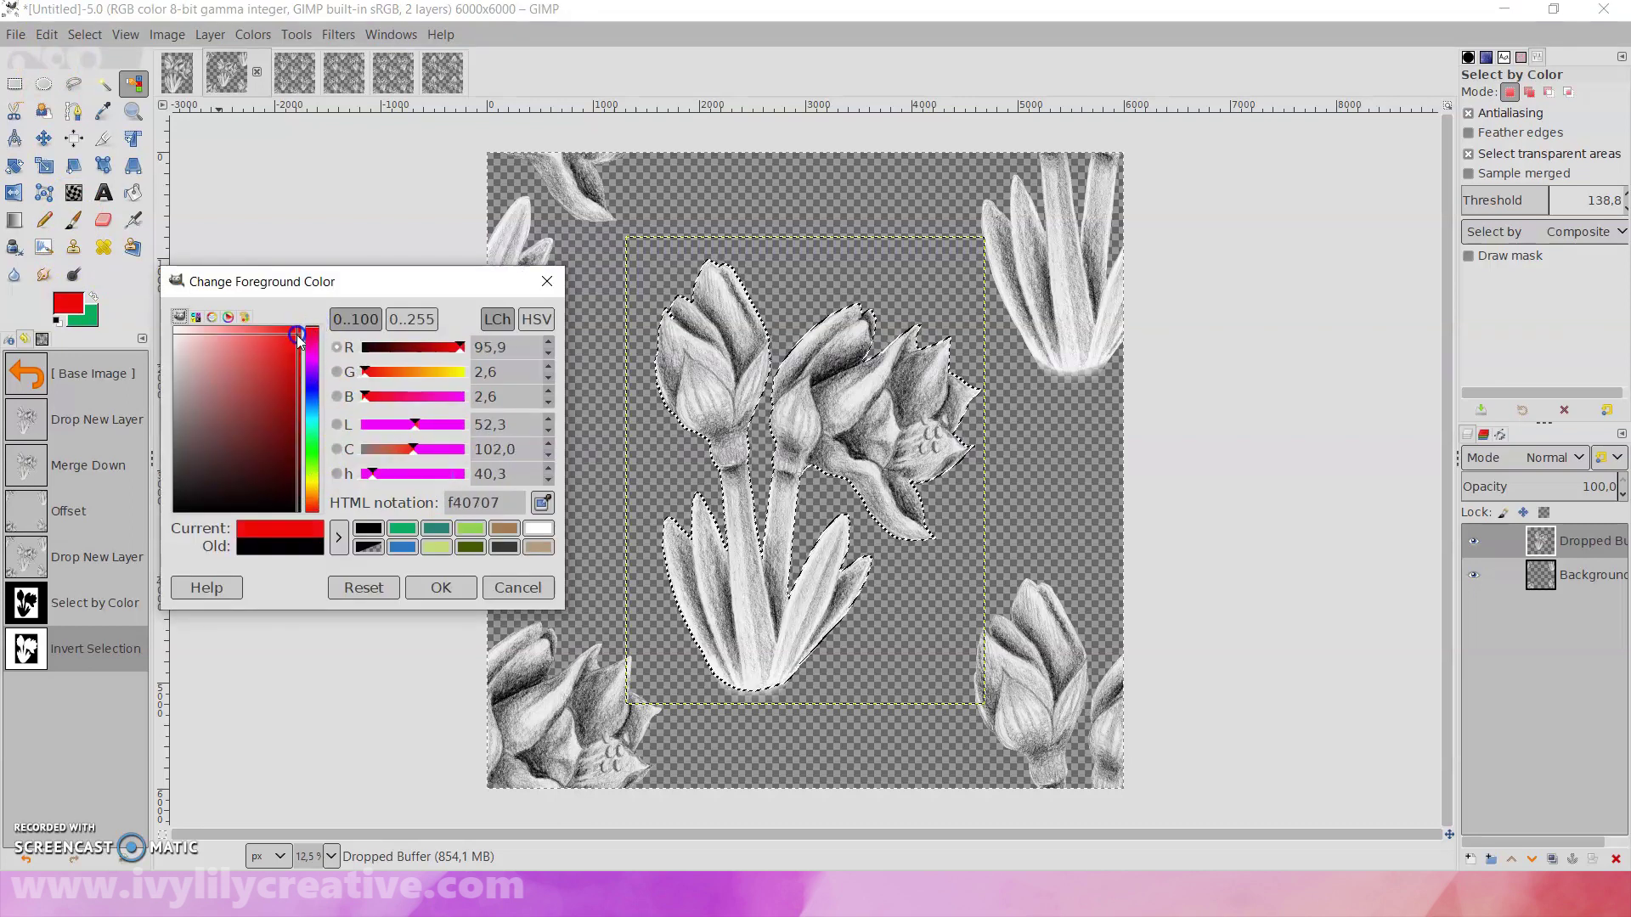
pyautogui.click(434, 586)
pyautogui.click(47, 34)
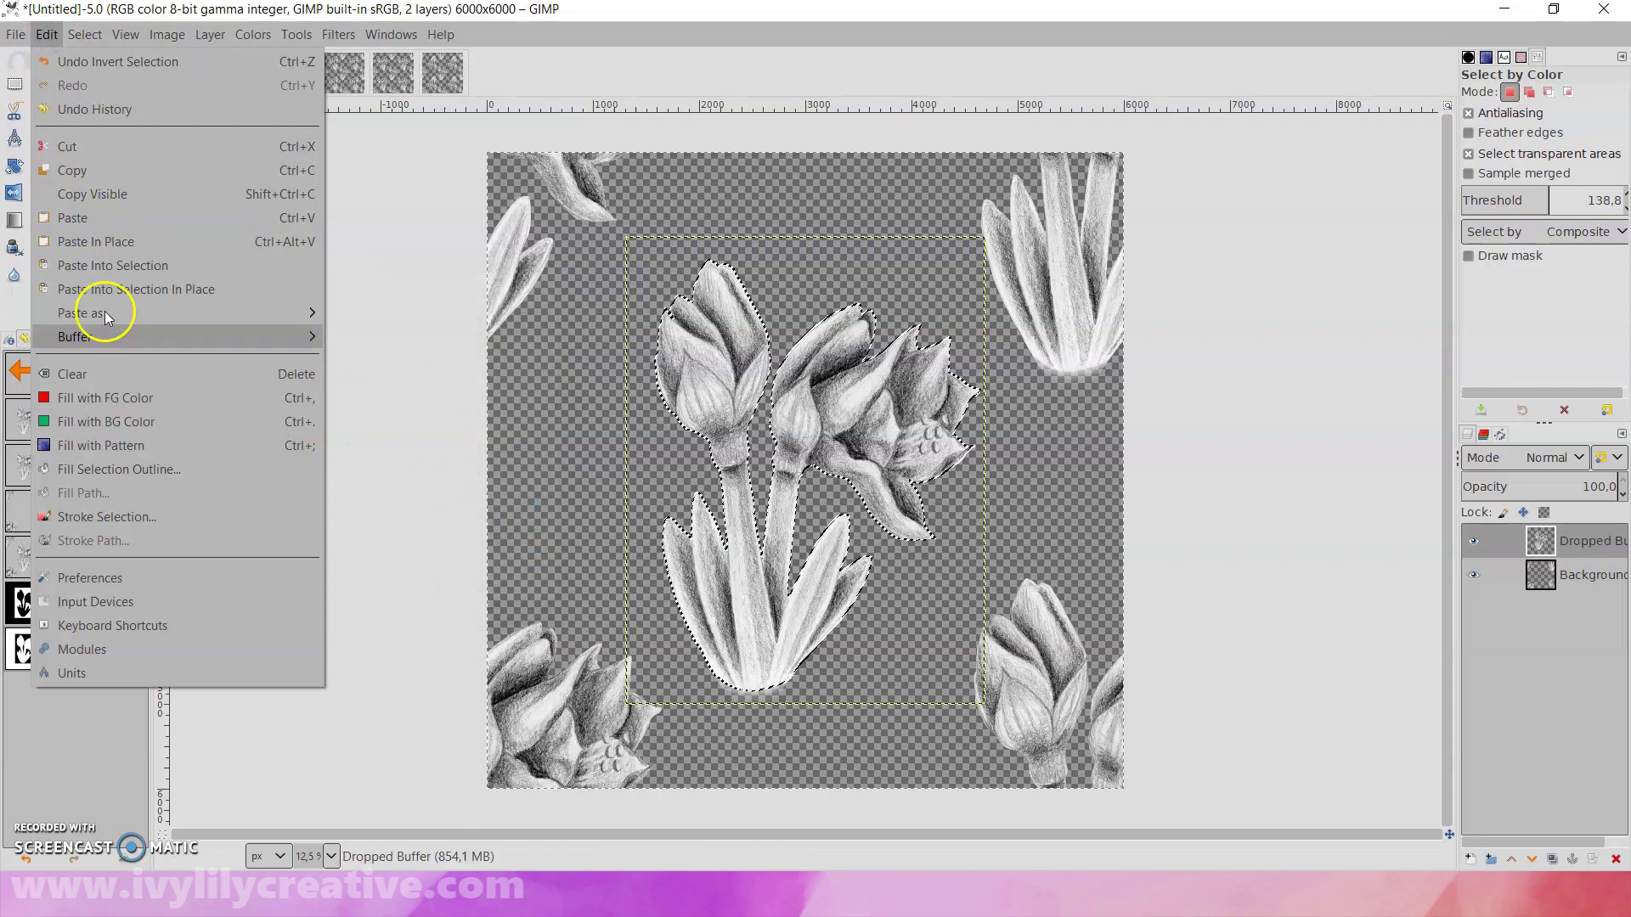
pyautogui.click(105, 398)
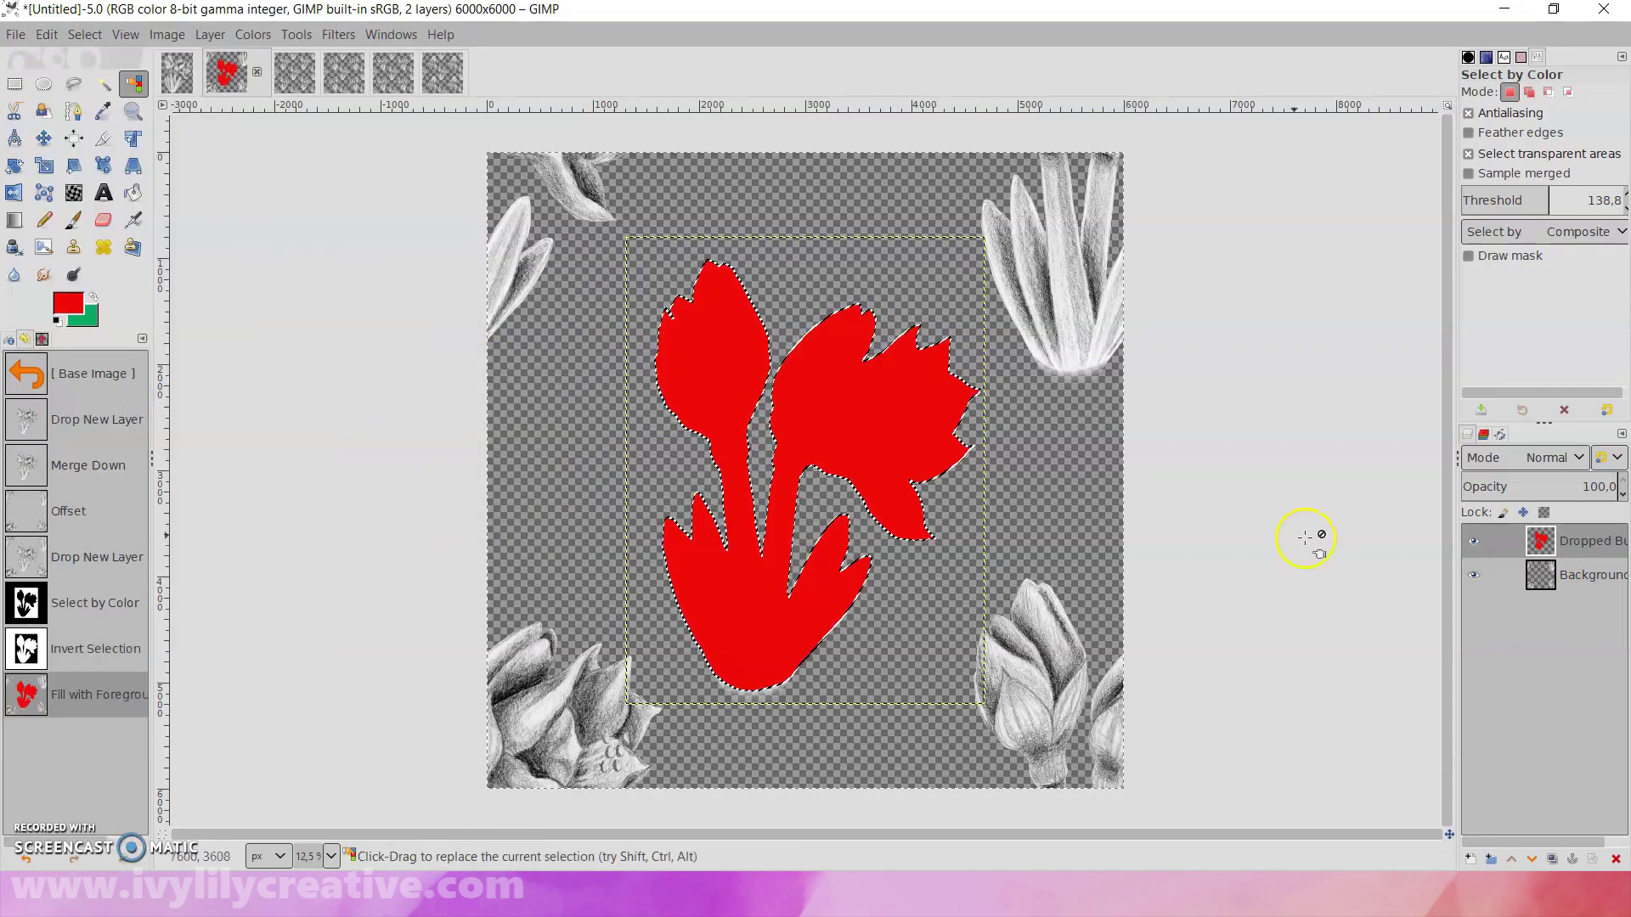
pyautogui.click(350, 55)
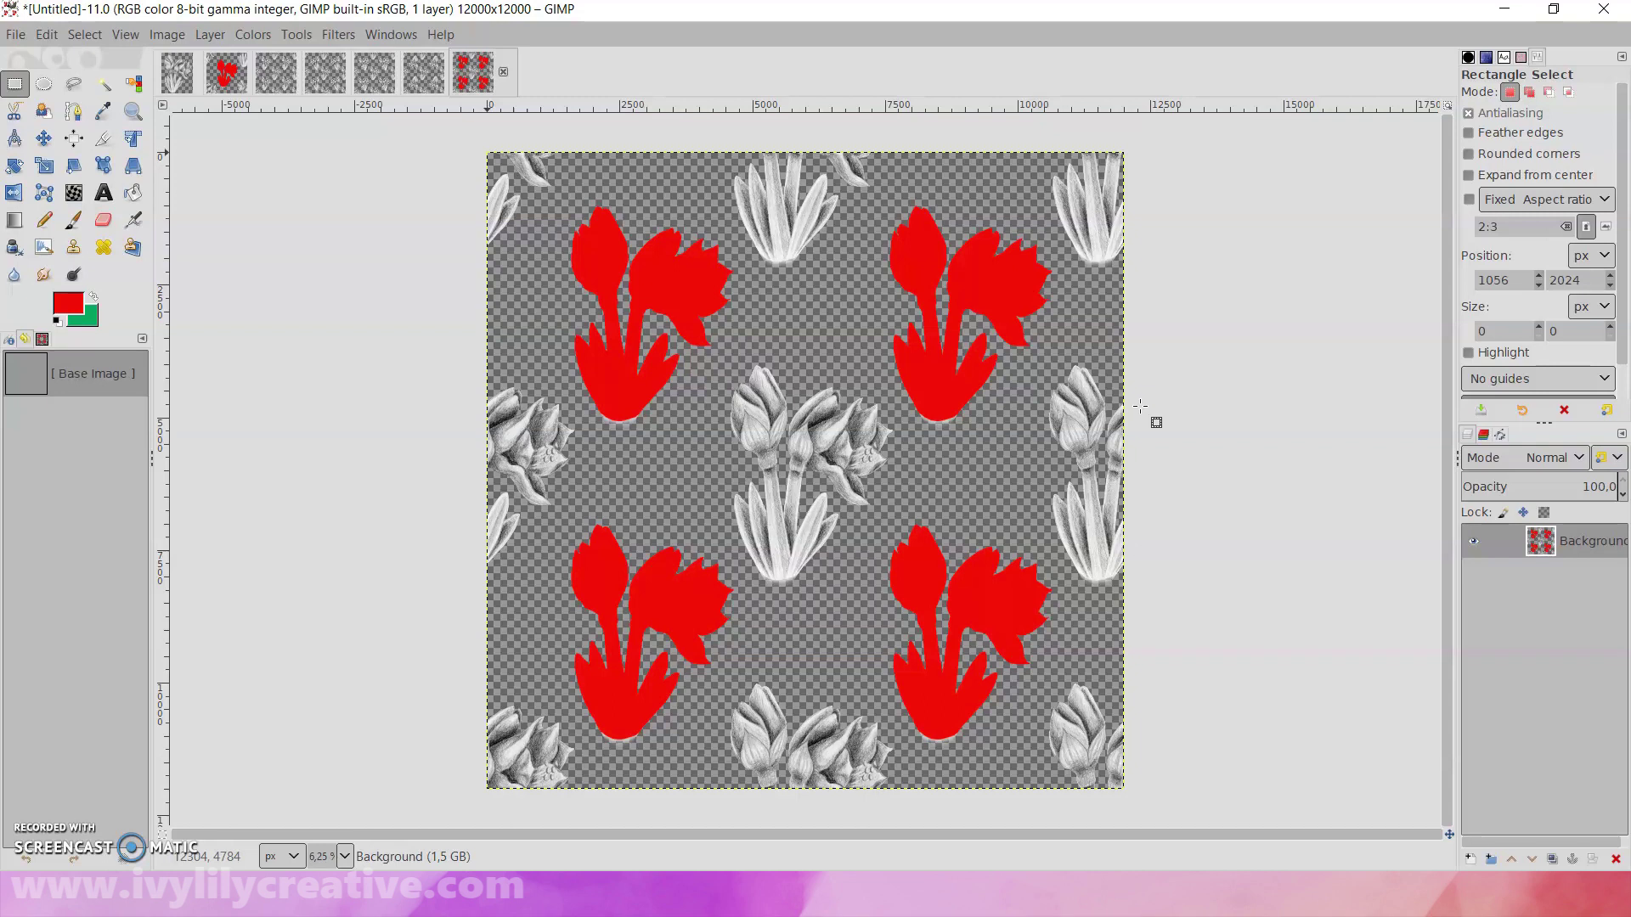
# - In the grey amaryllis pattern, add a new layer below Background and select it
pyautogui.hotkey('alt', '4')
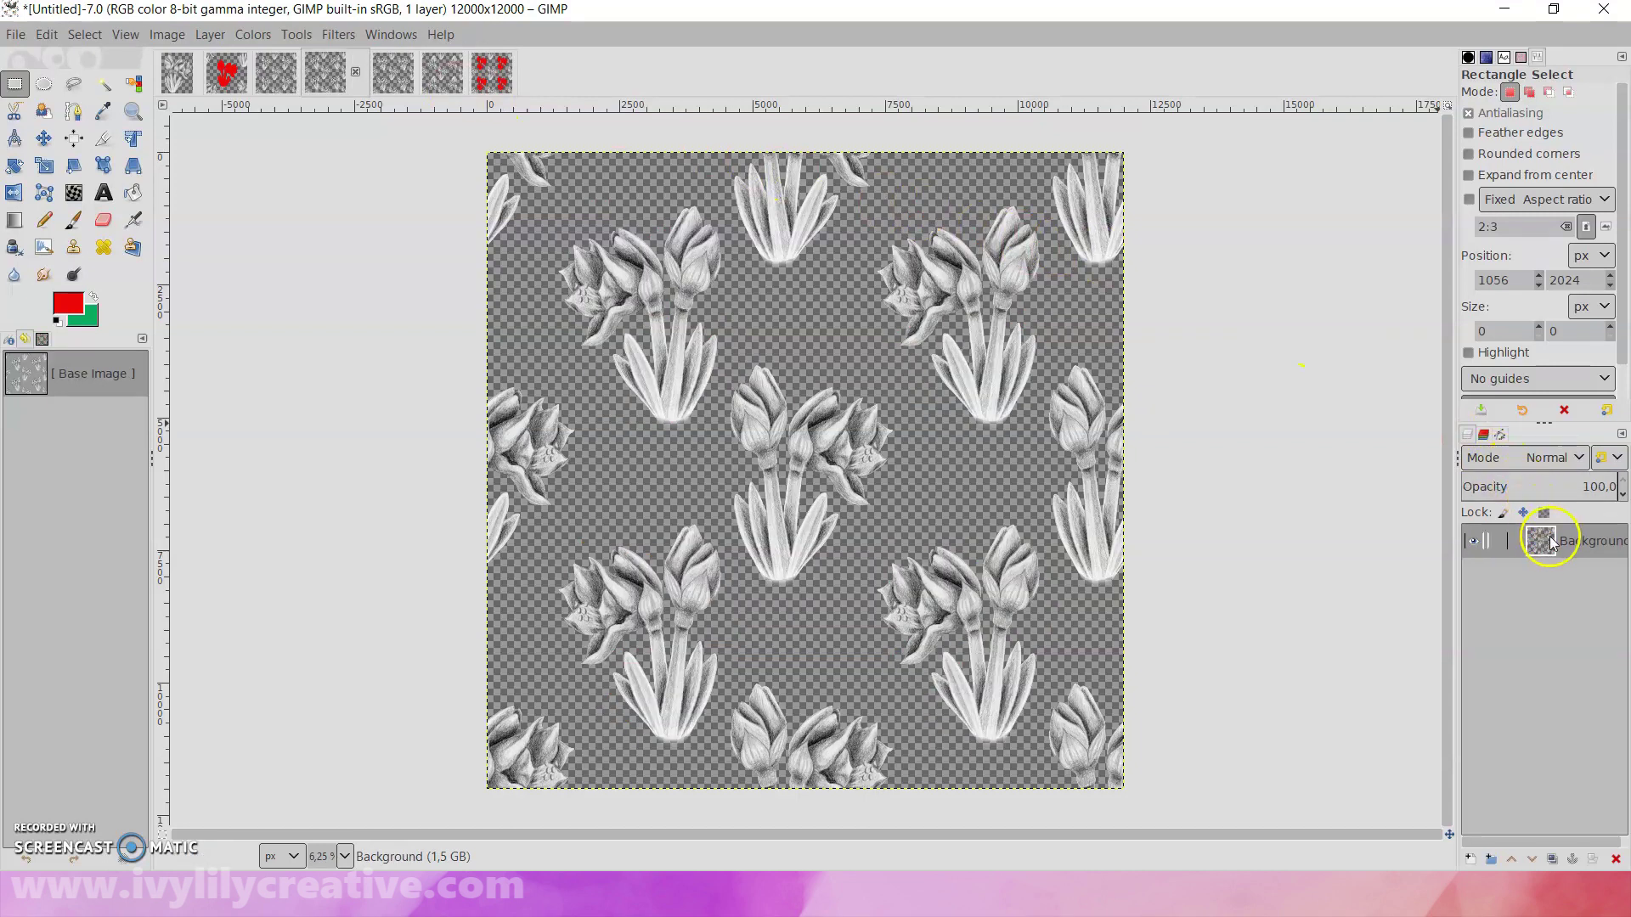
pyautogui.rightClick(1544, 551)
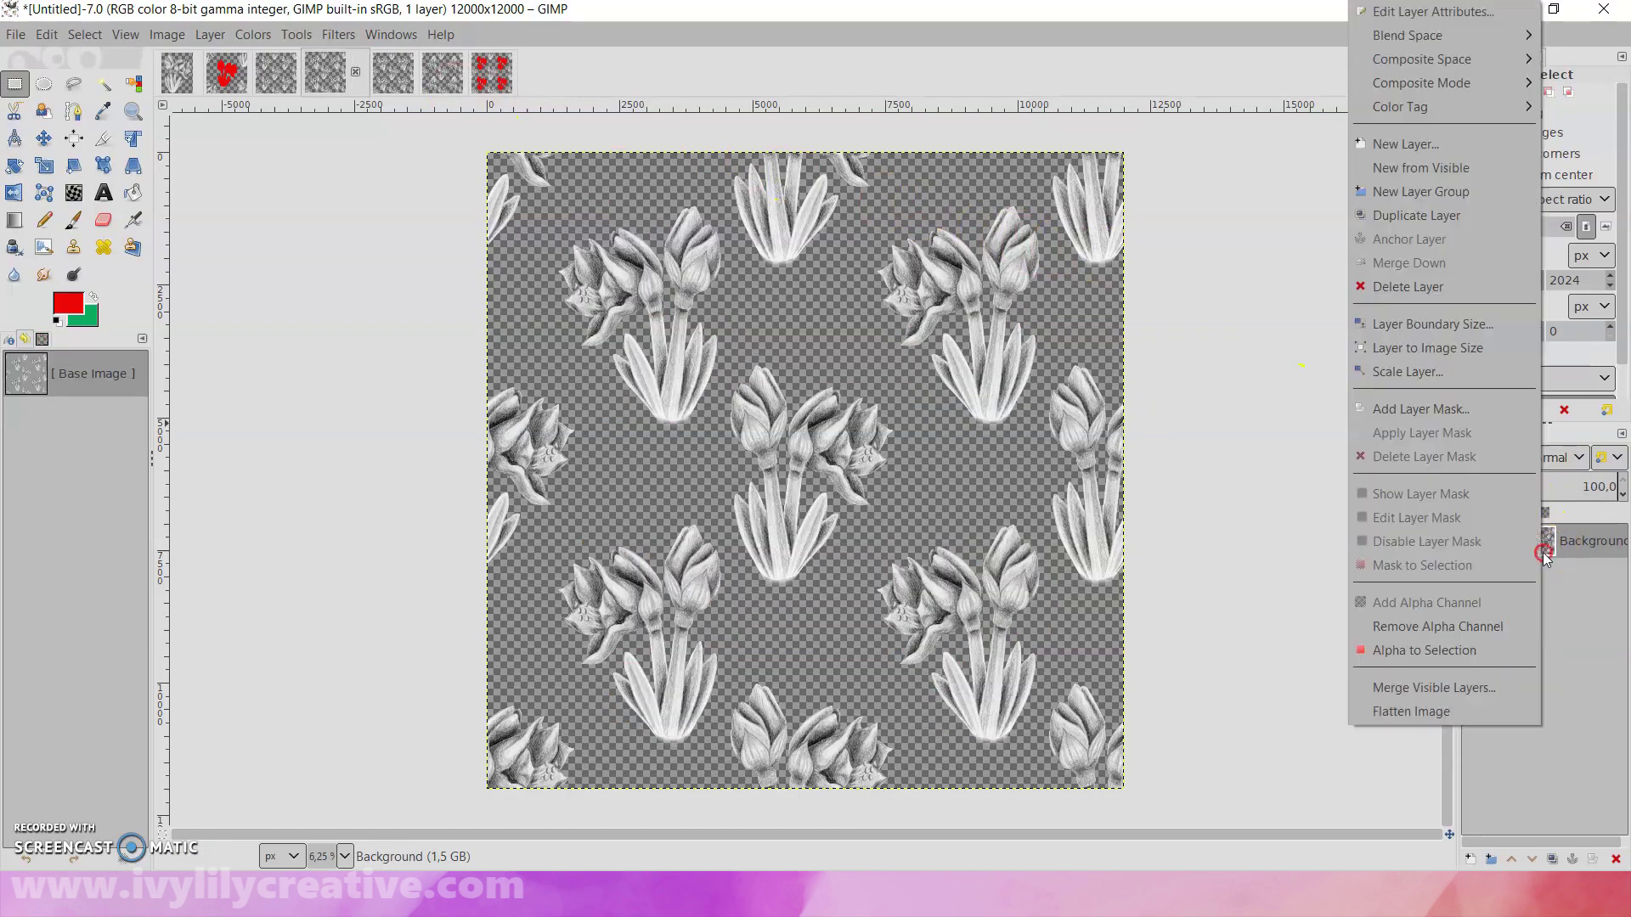
pyautogui.click(1475, 143)
pyautogui.click(1499, 484)
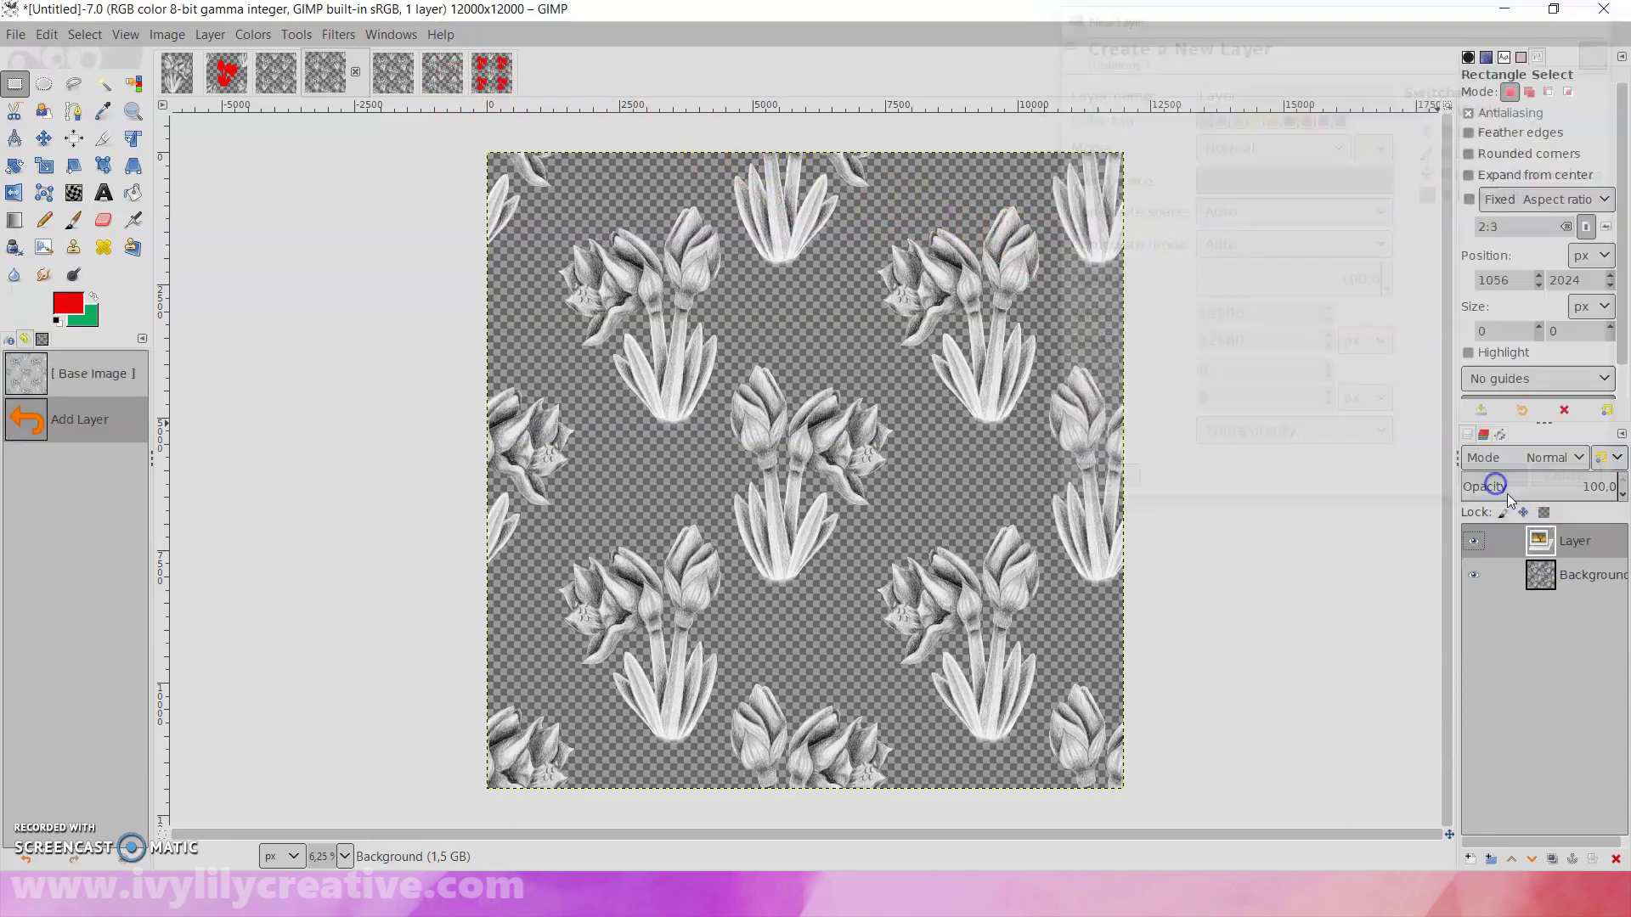
pyautogui.moveTo(1541, 574); pyautogui.dragTo(1542, 543)
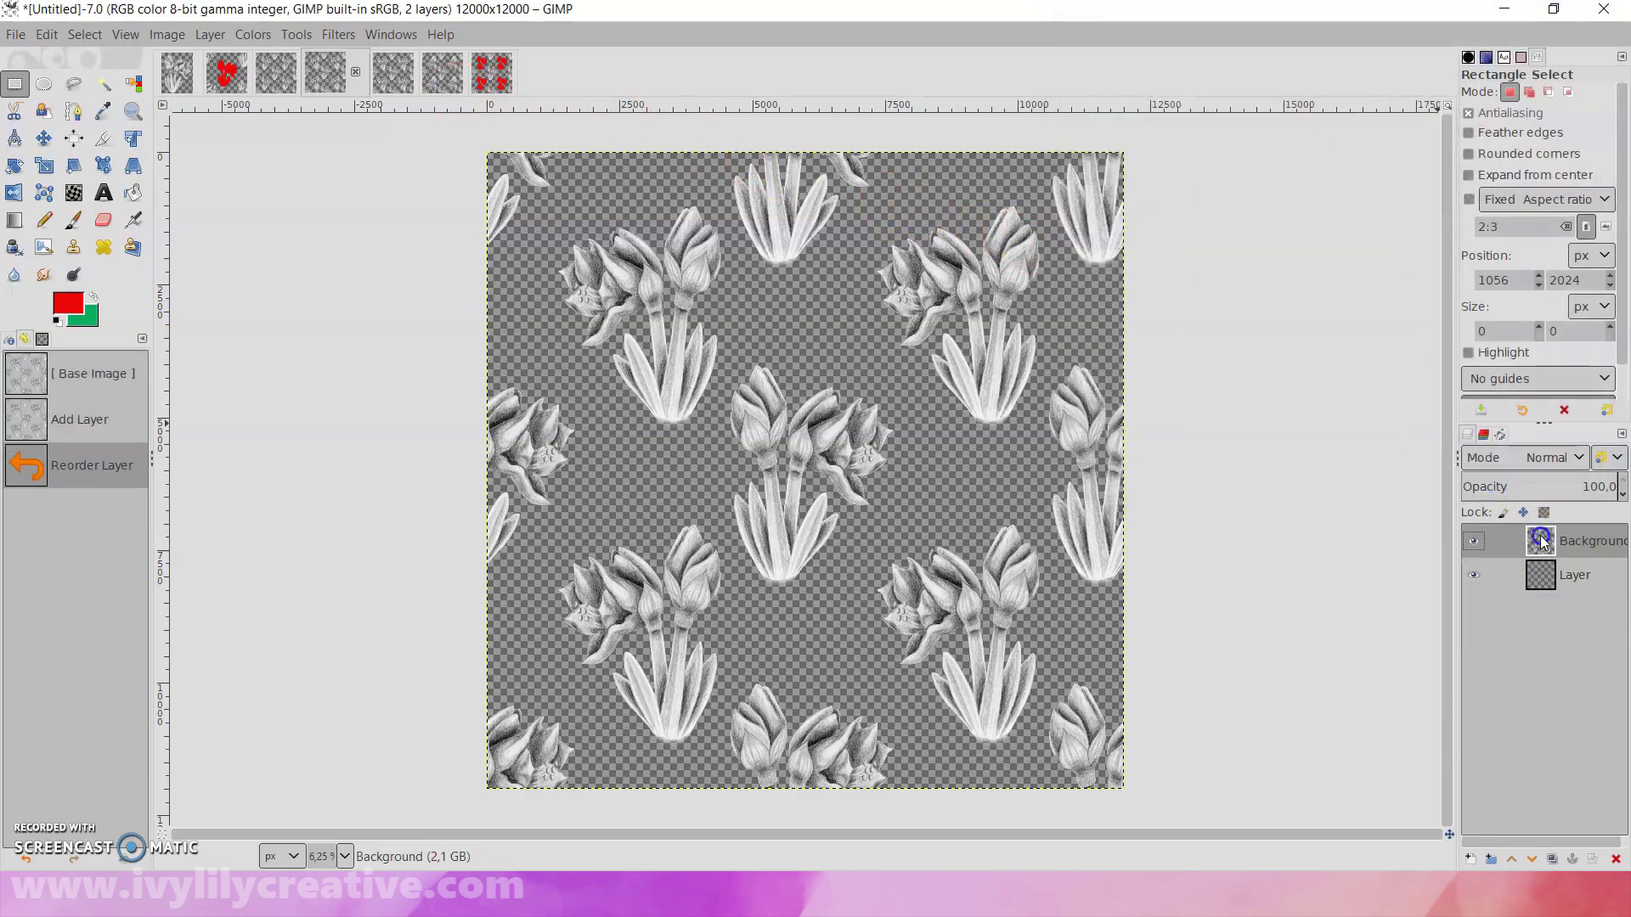
pyautogui.click(1569, 577)
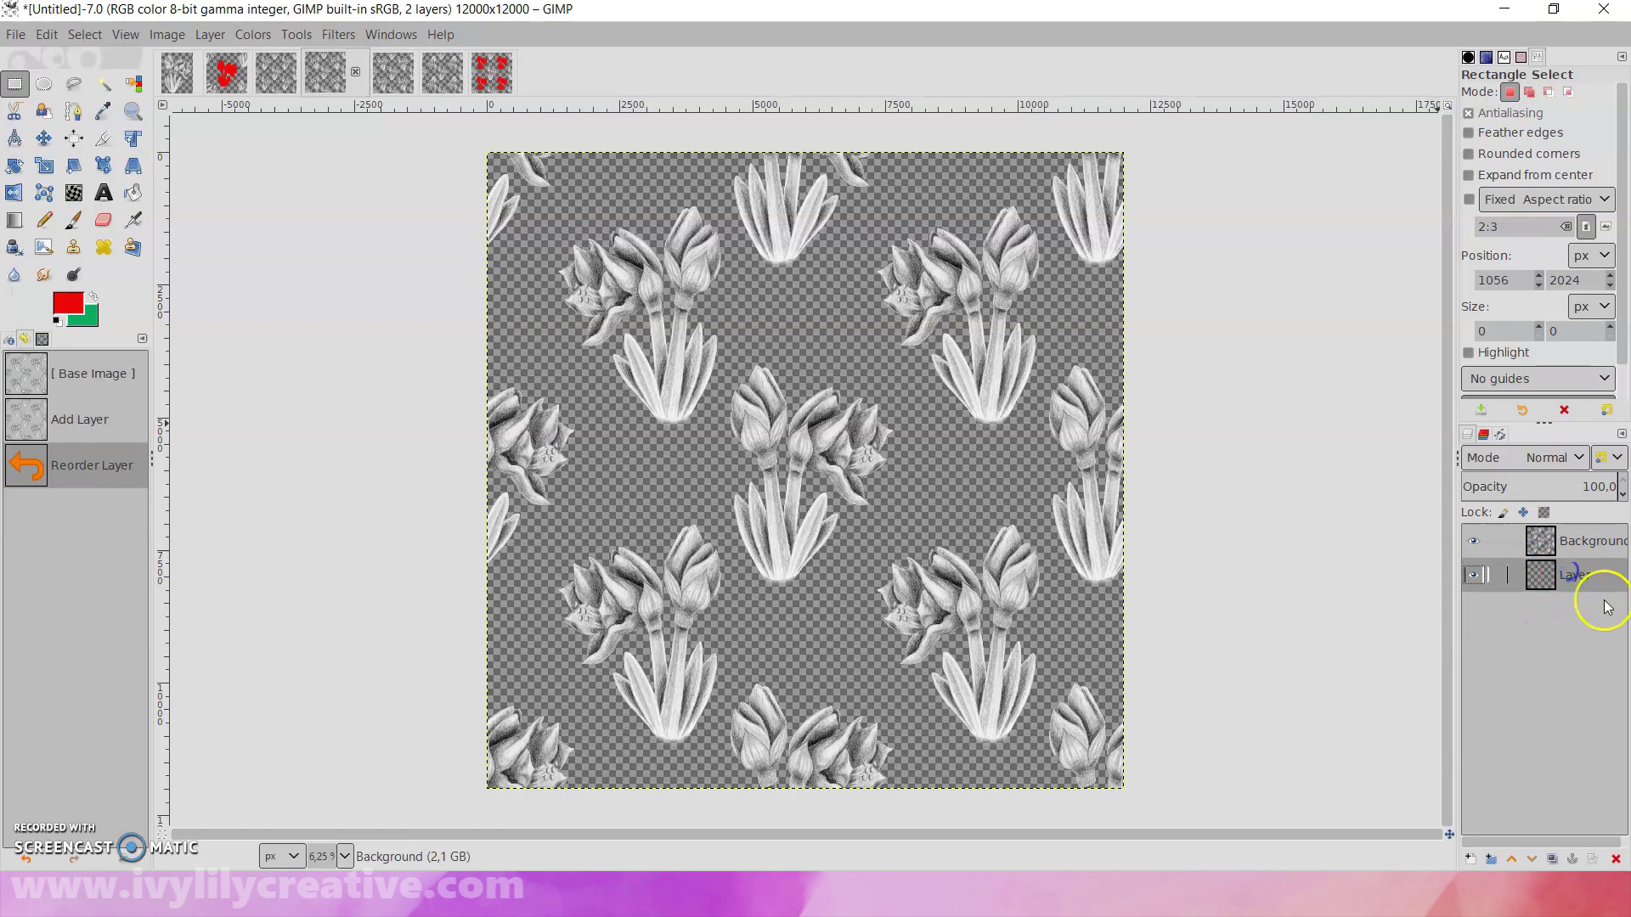
# - Bucket-fill the new layer with white, then switch to the other pattern image
pyautogui.click(68, 305)
pyautogui.moveTo(273, 456); pyautogui.dragTo(163, 316)
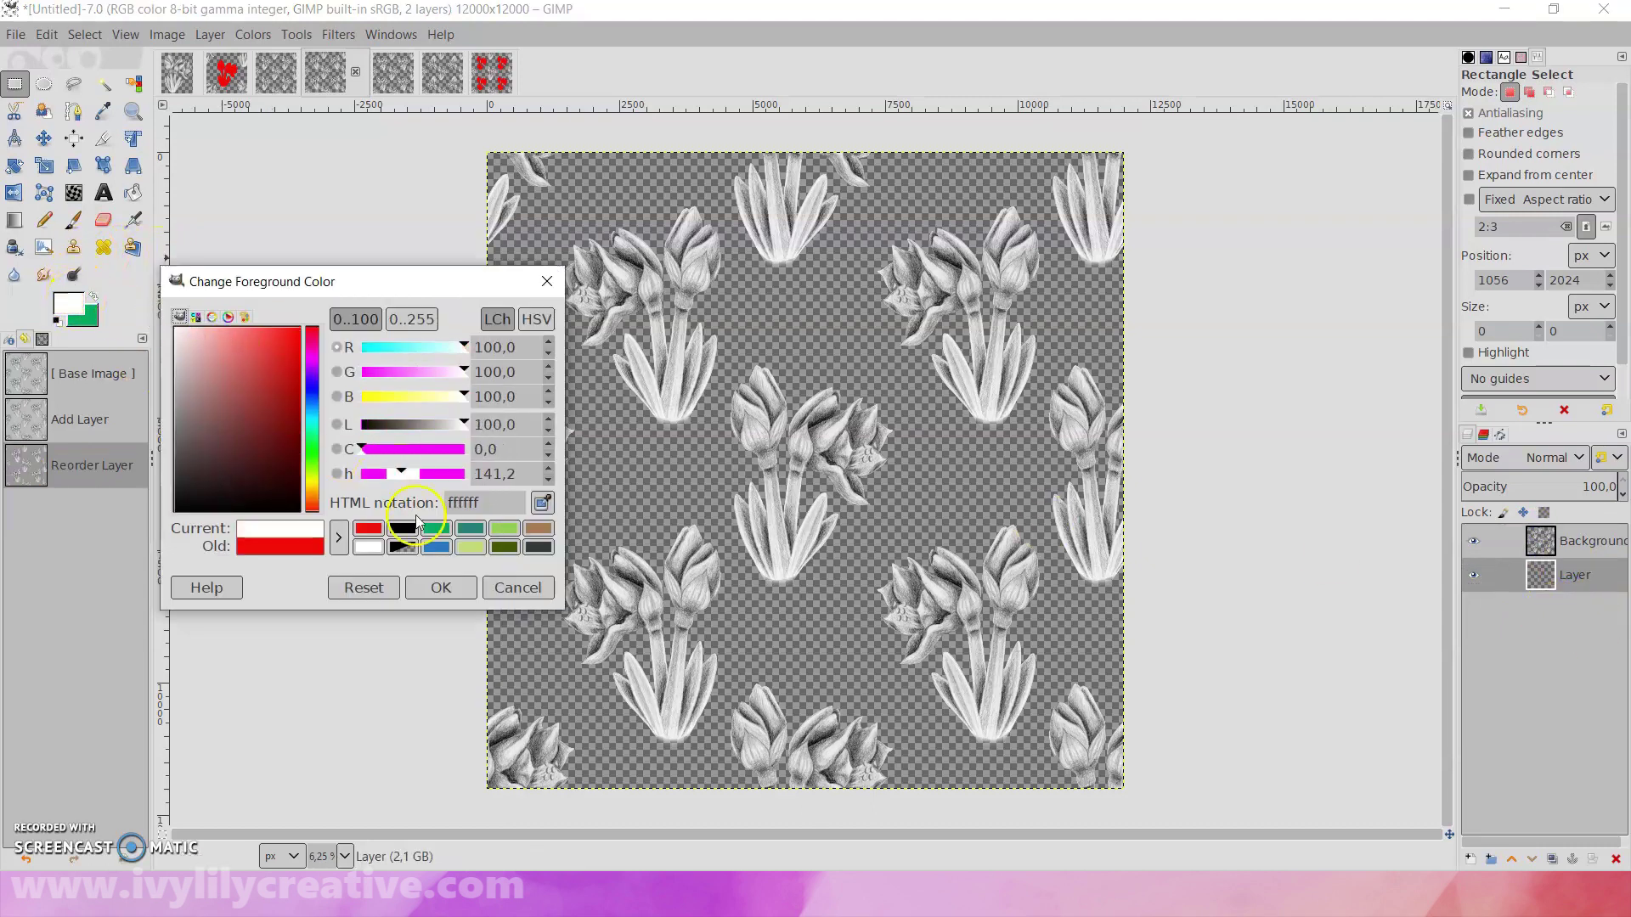
pyautogui.click(440, 589)
pyautogui.click(132, 193)
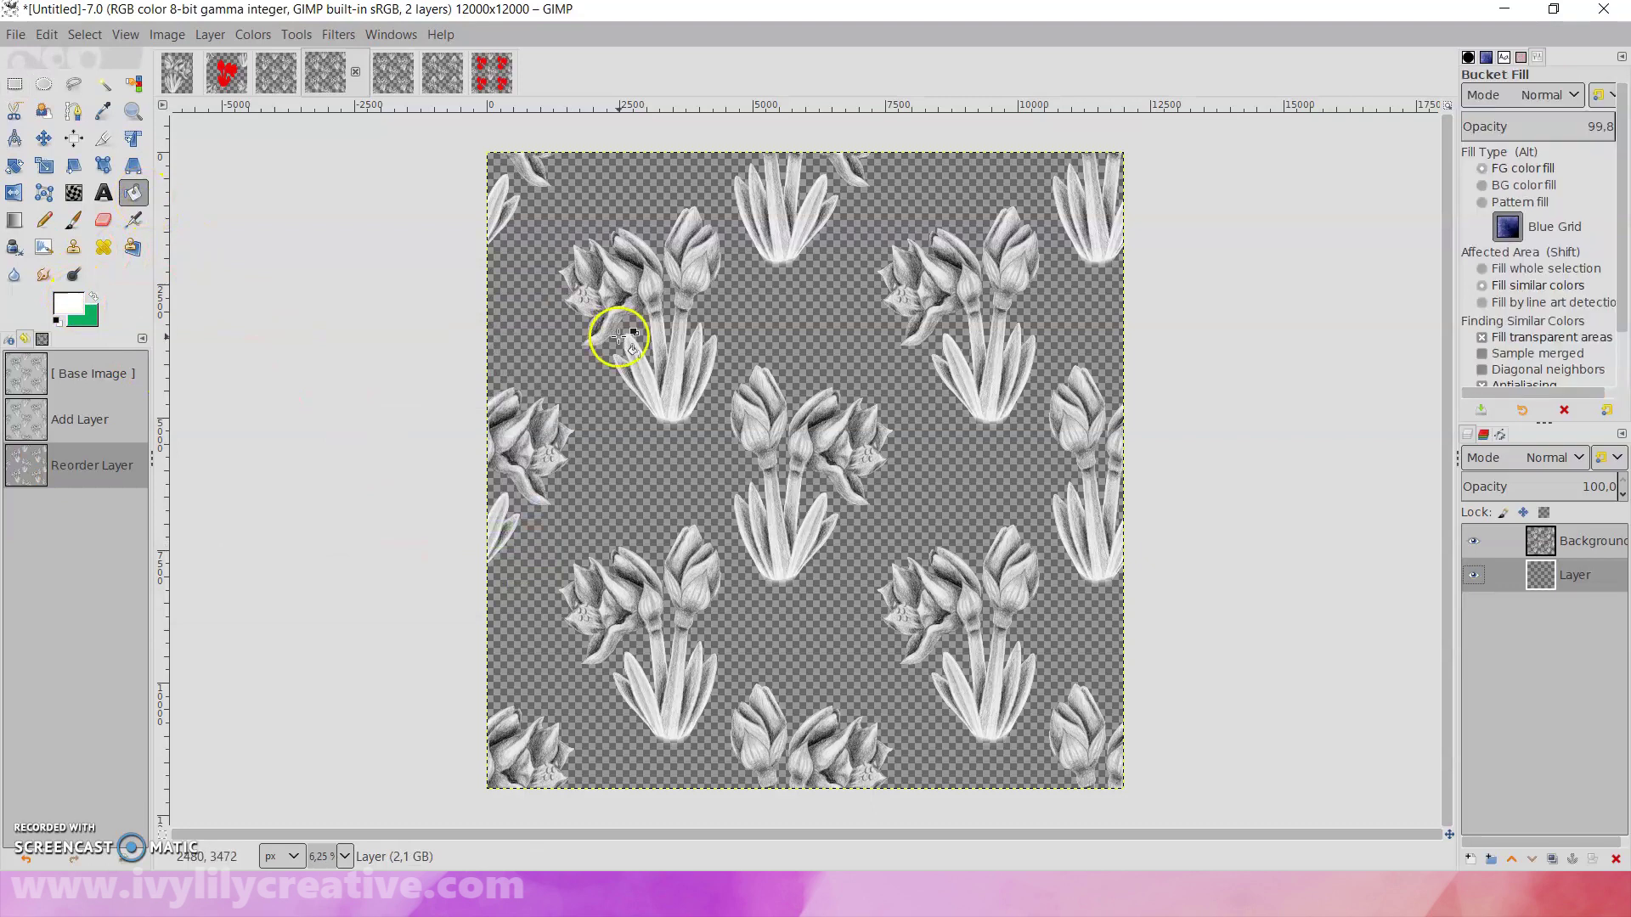
pyautogui.click(585, 378)
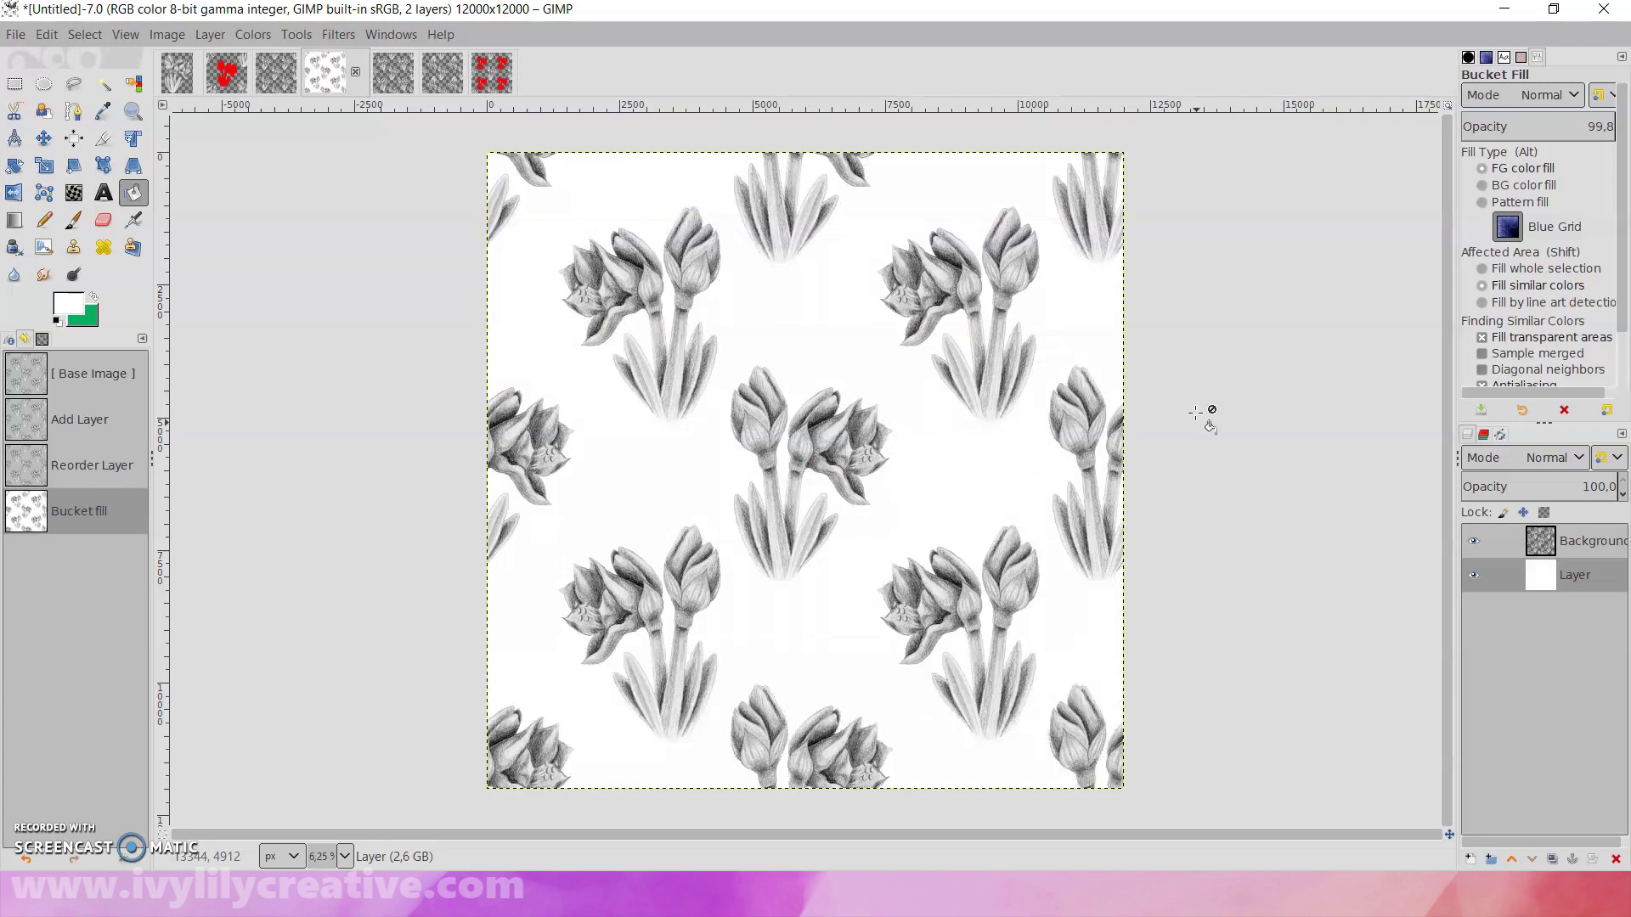
pyautogui.click(374, 73)
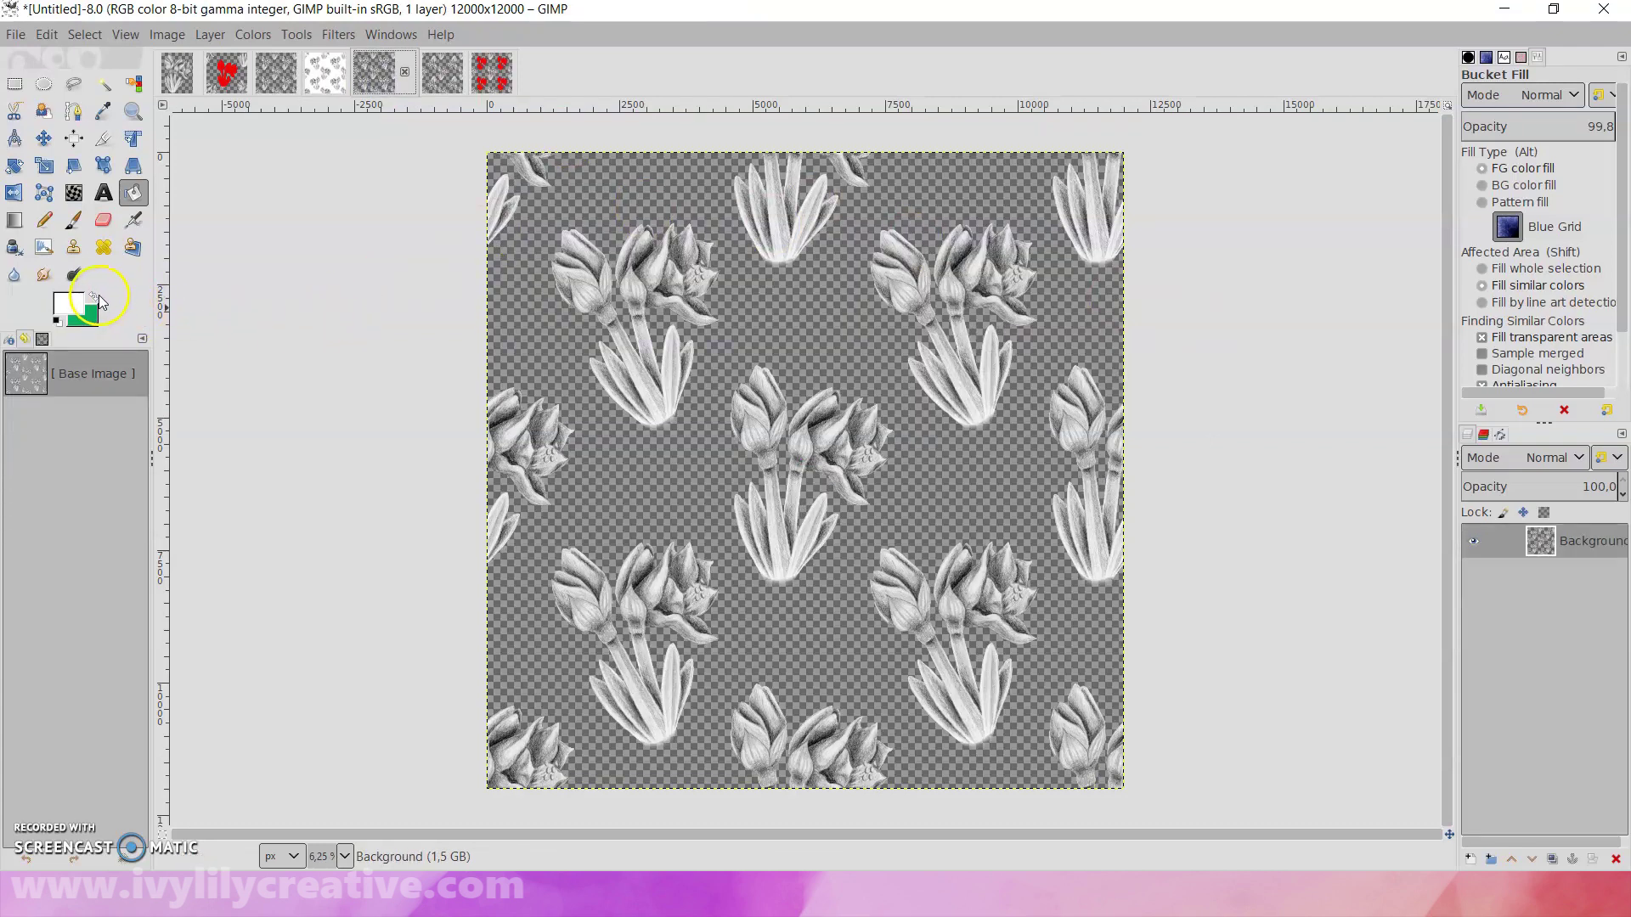
# - Swap colours, export the amaryllis pattern as JPG to Repeat patterns, and reopen it
pyautogui.click(94, 297)
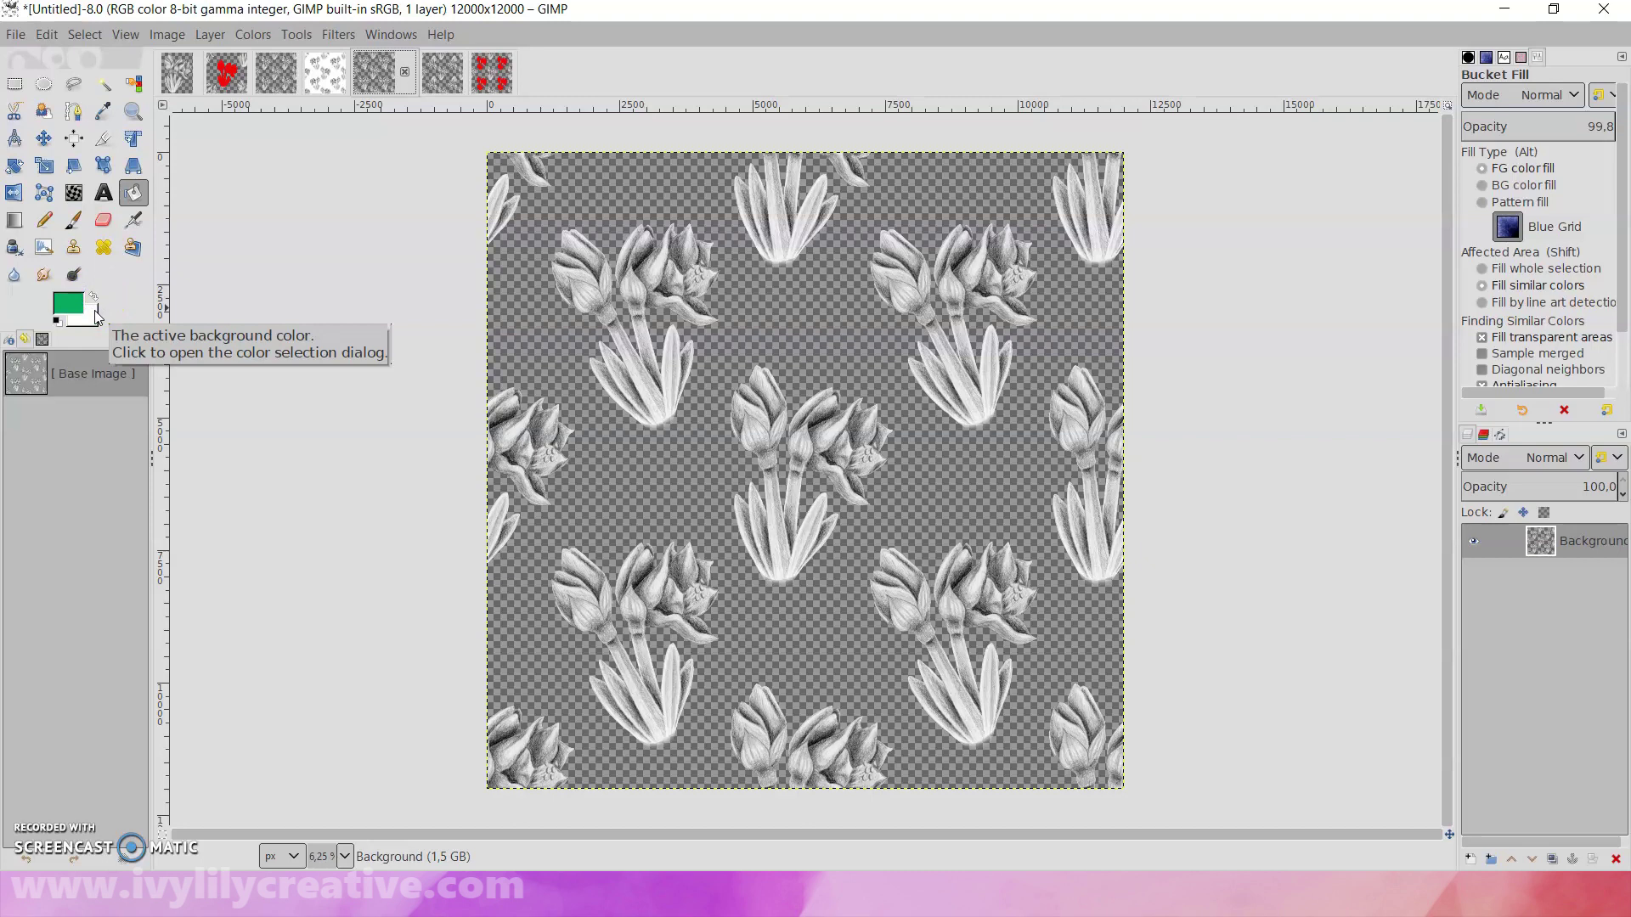
pyautogui.click(128, 275)
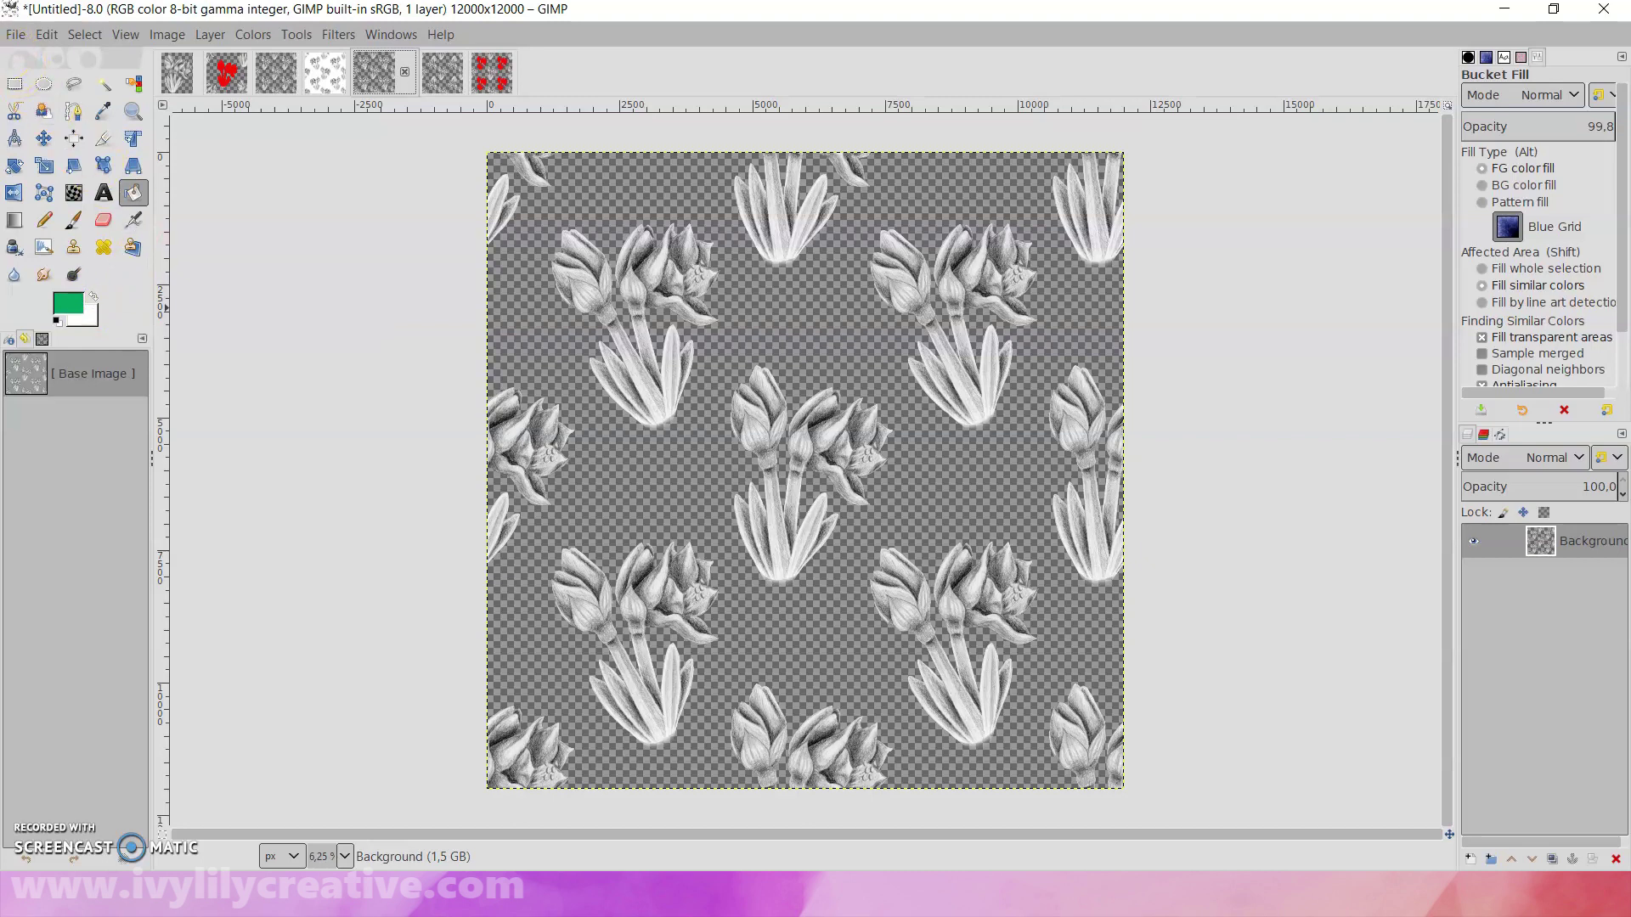
pyautogui.click(12, 34)
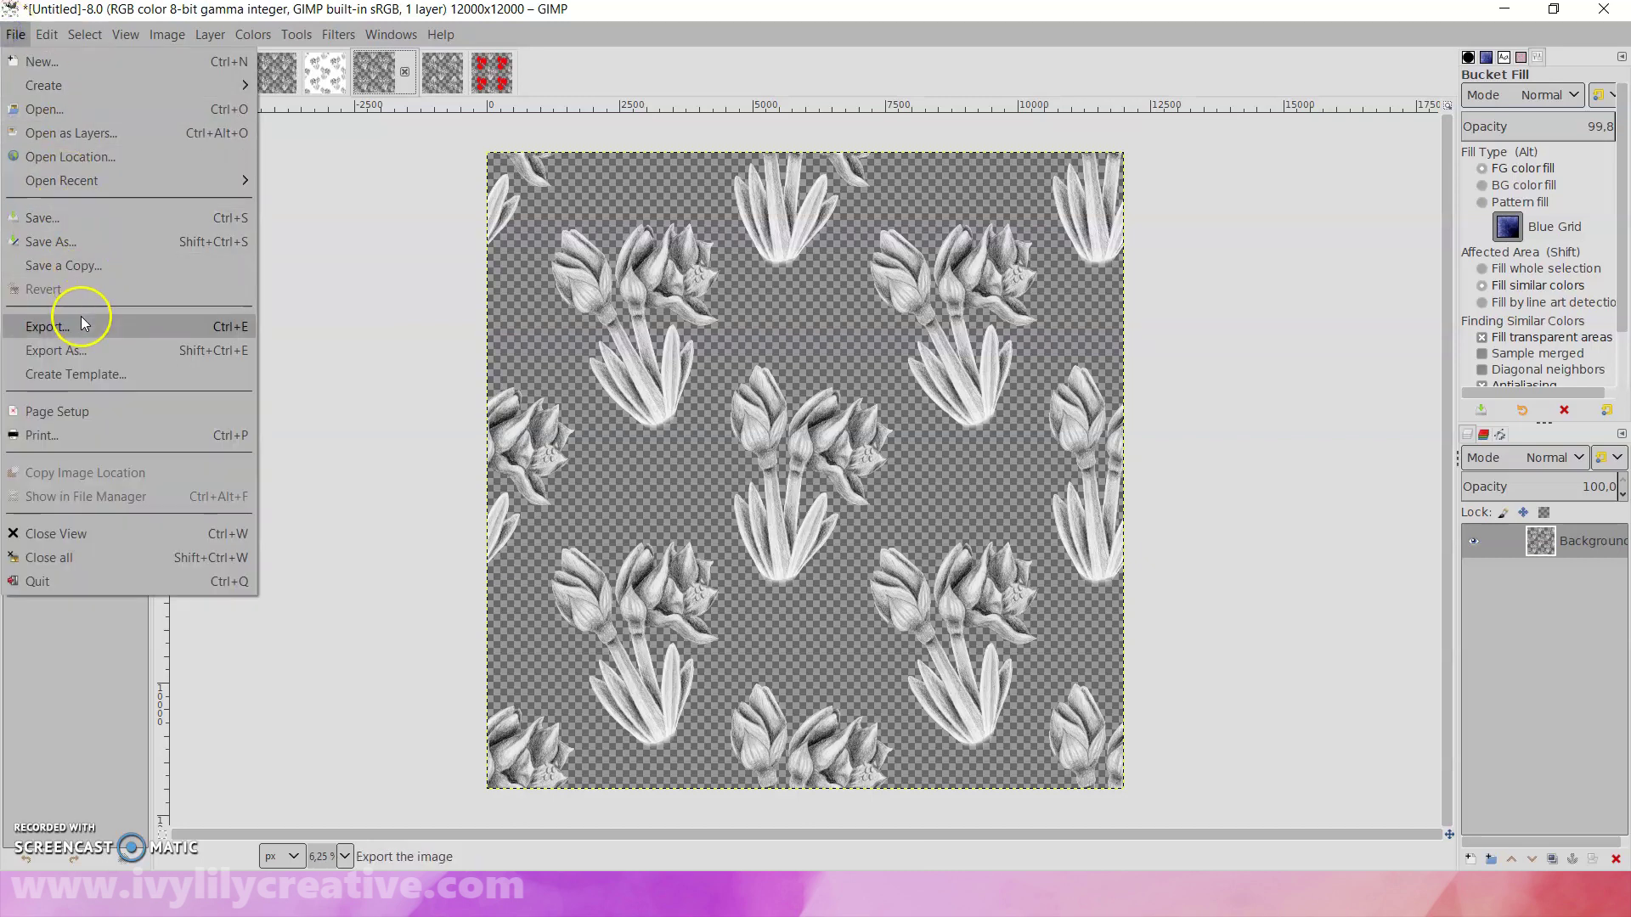
pyautogui.click(79, 348)
pyautogui.click(1382, 806)
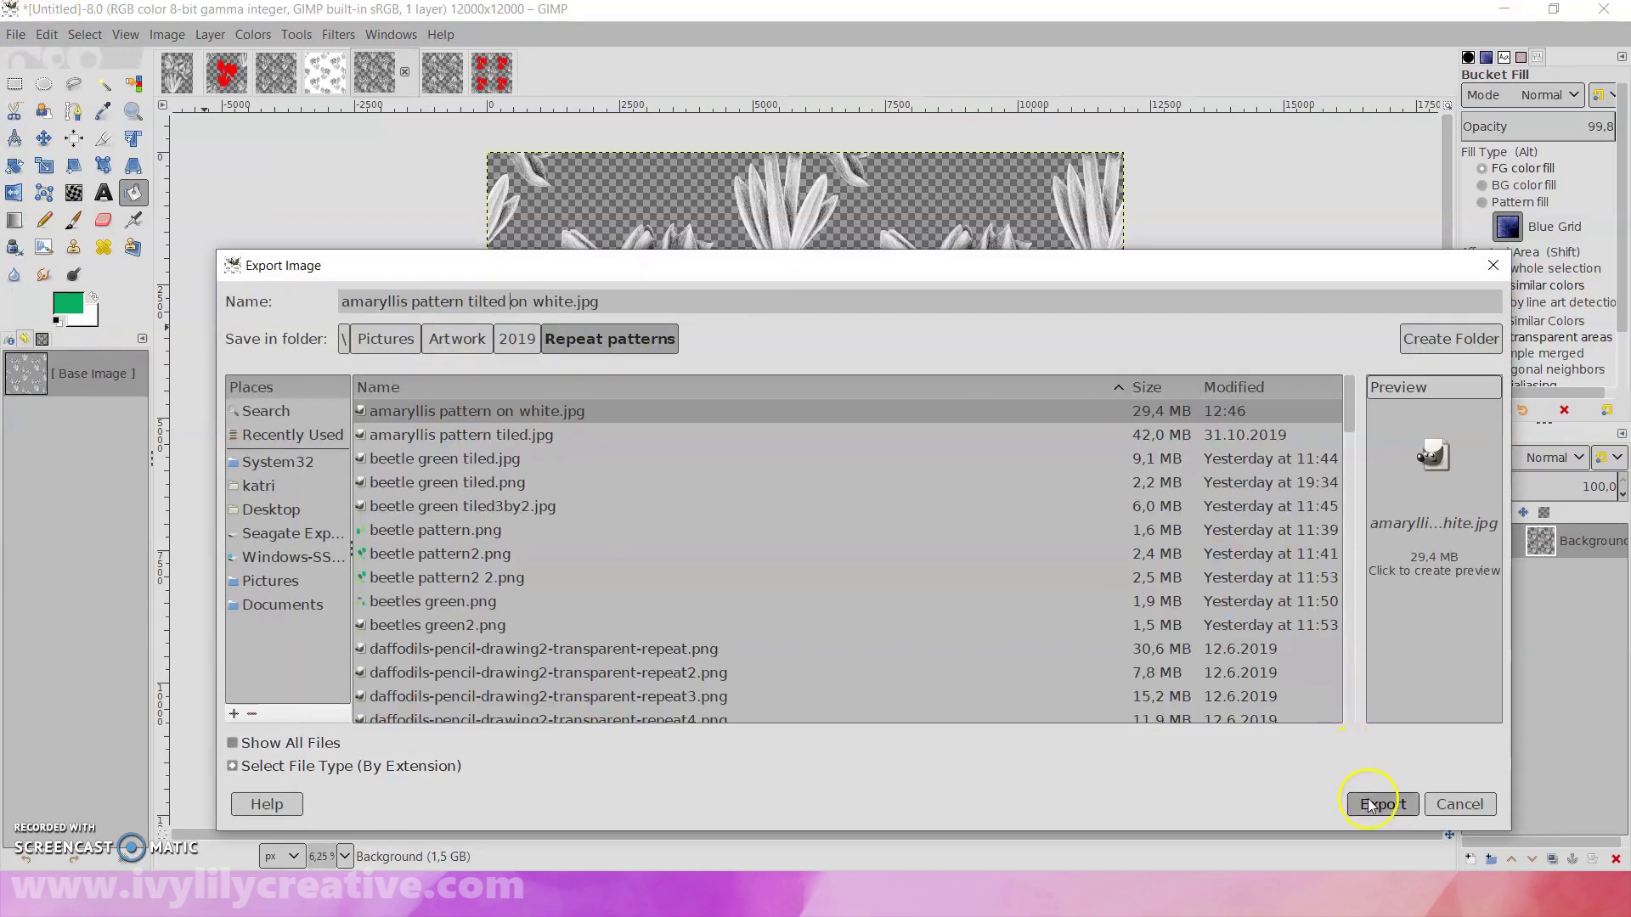
pyautogui.hotkey('ctrl', 'o')
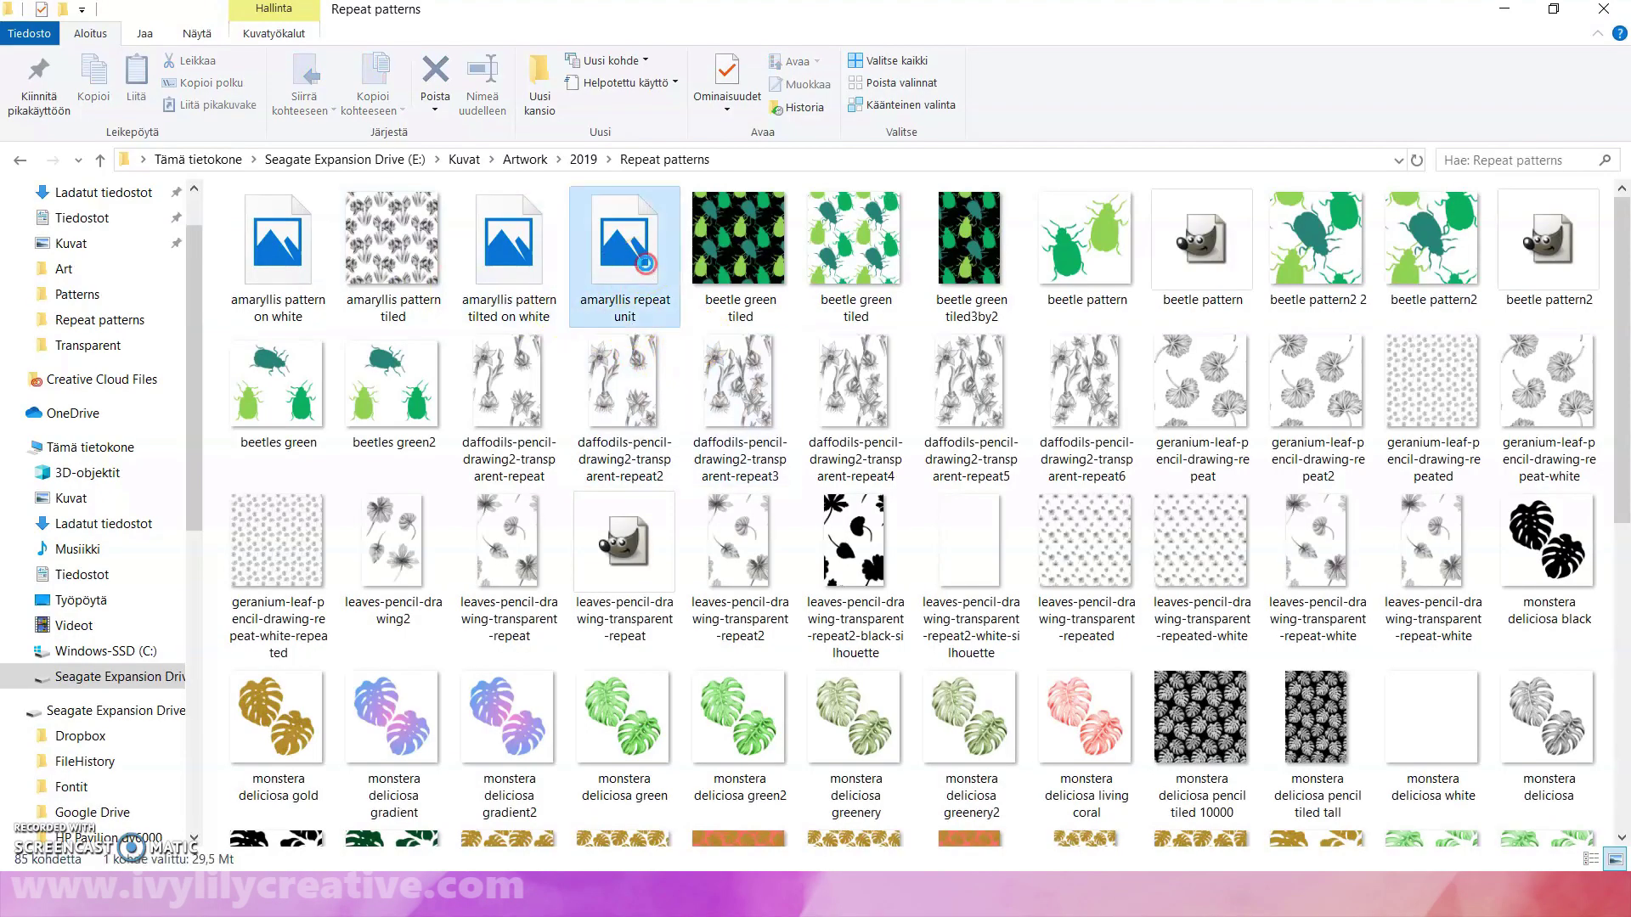
# - Open the amaryllis repeat unit in Paint 3D and begin saving it as PNG 'amaryllis repeat unit2'
pyautogui.rightClick(647, 270)
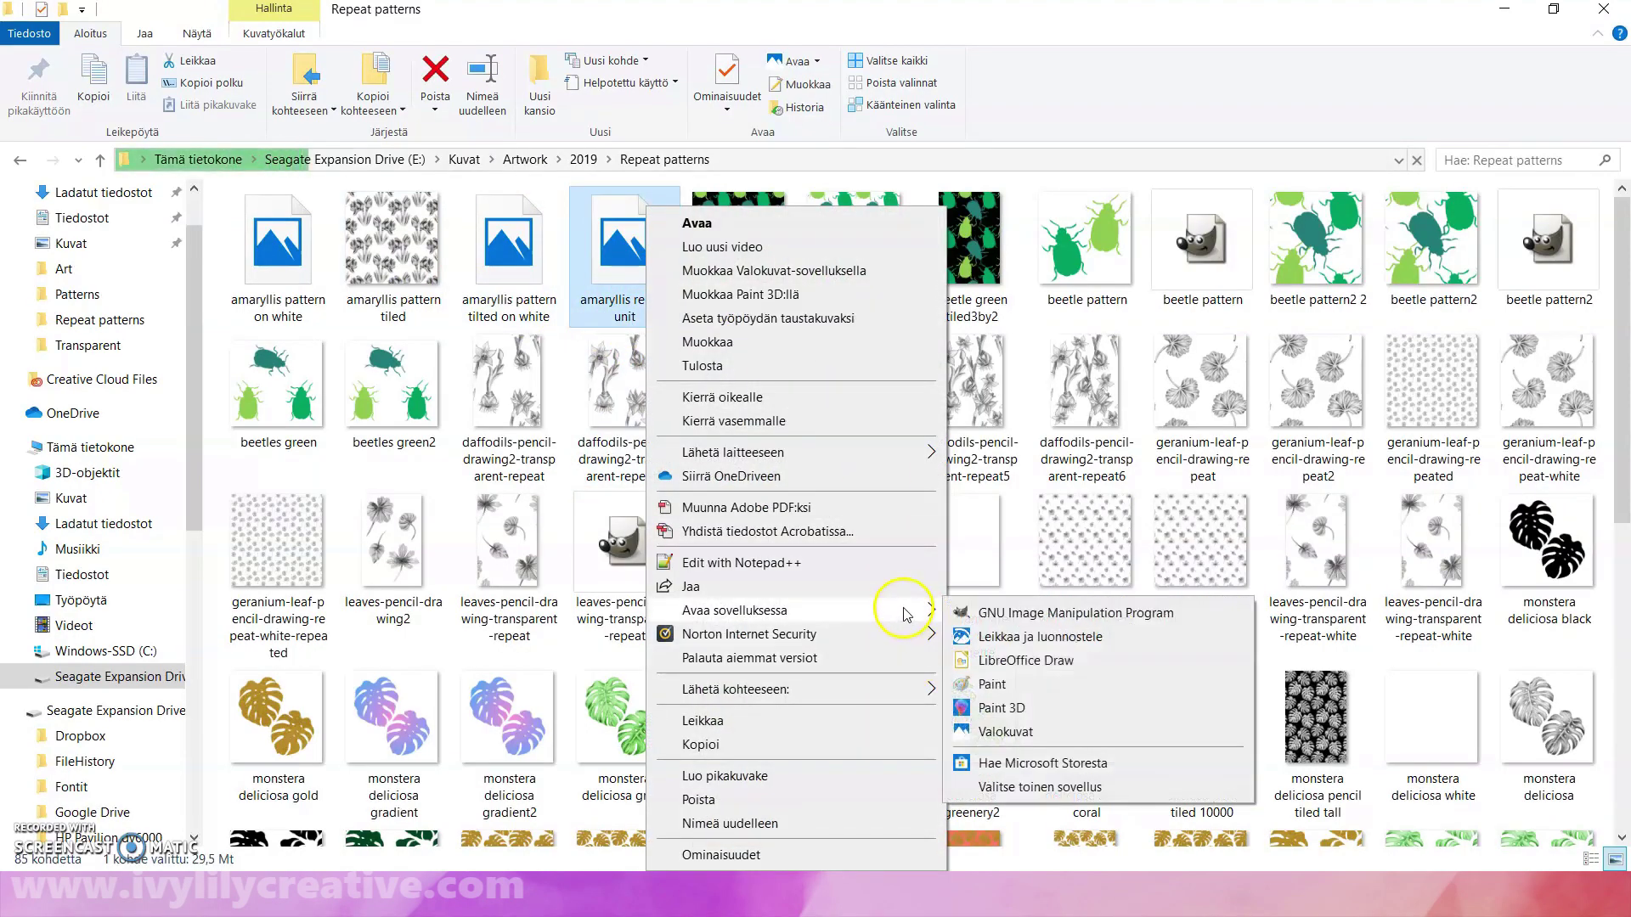
pyautogui.click(1007, 705)
pyautogui.click(31, 58)
pyautogui.click(89, 334)
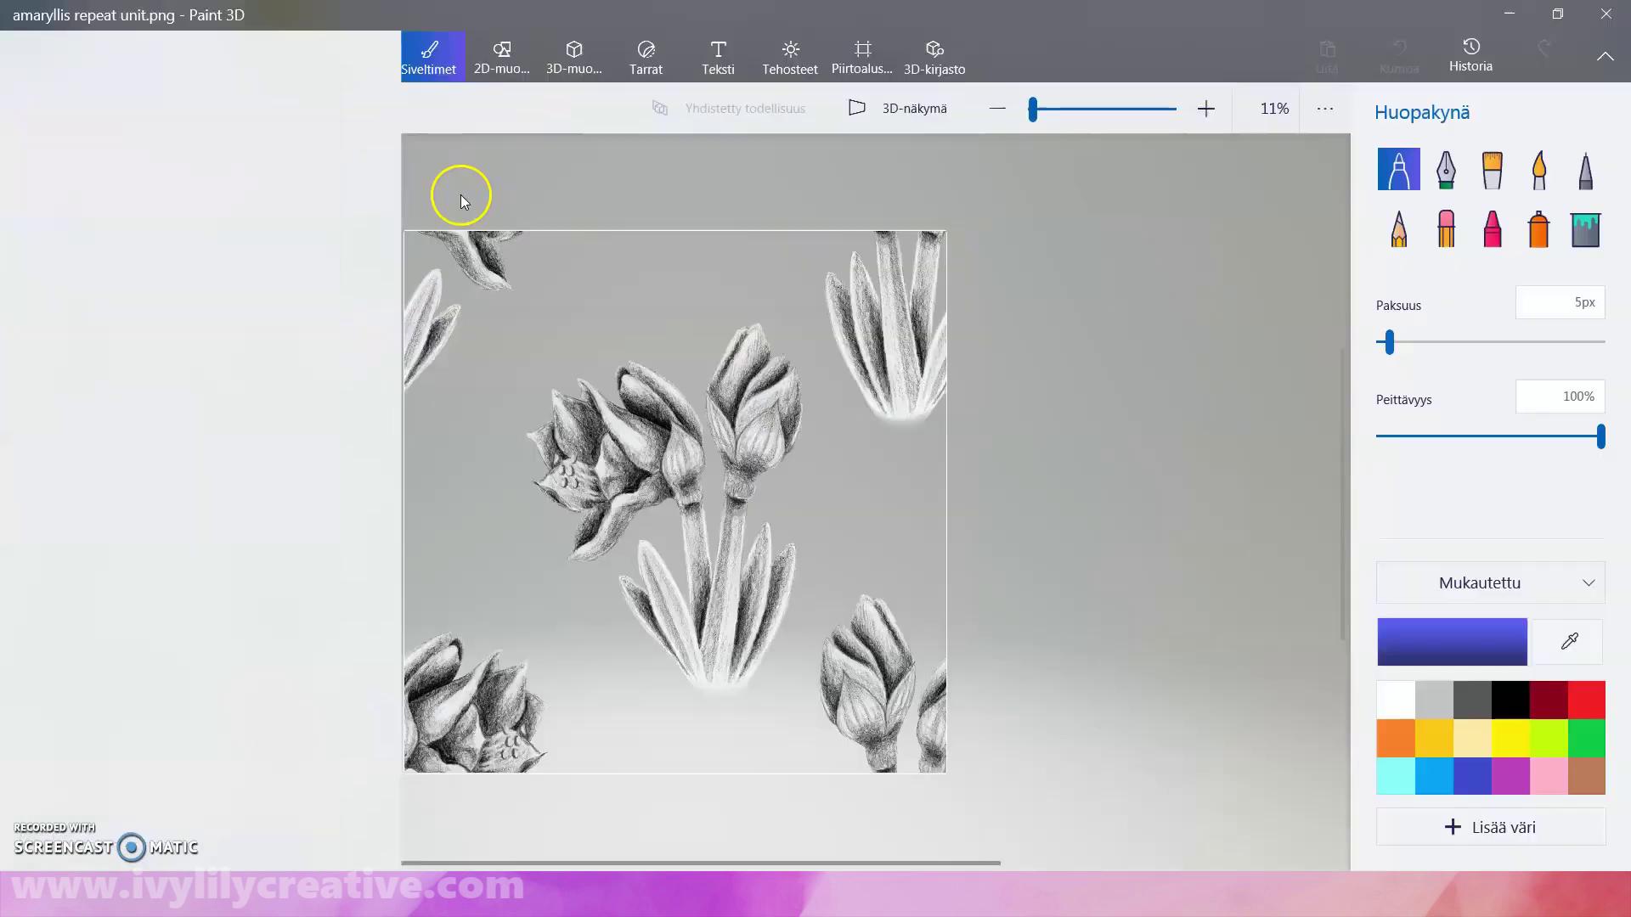
pyautogui.click(395, 694)
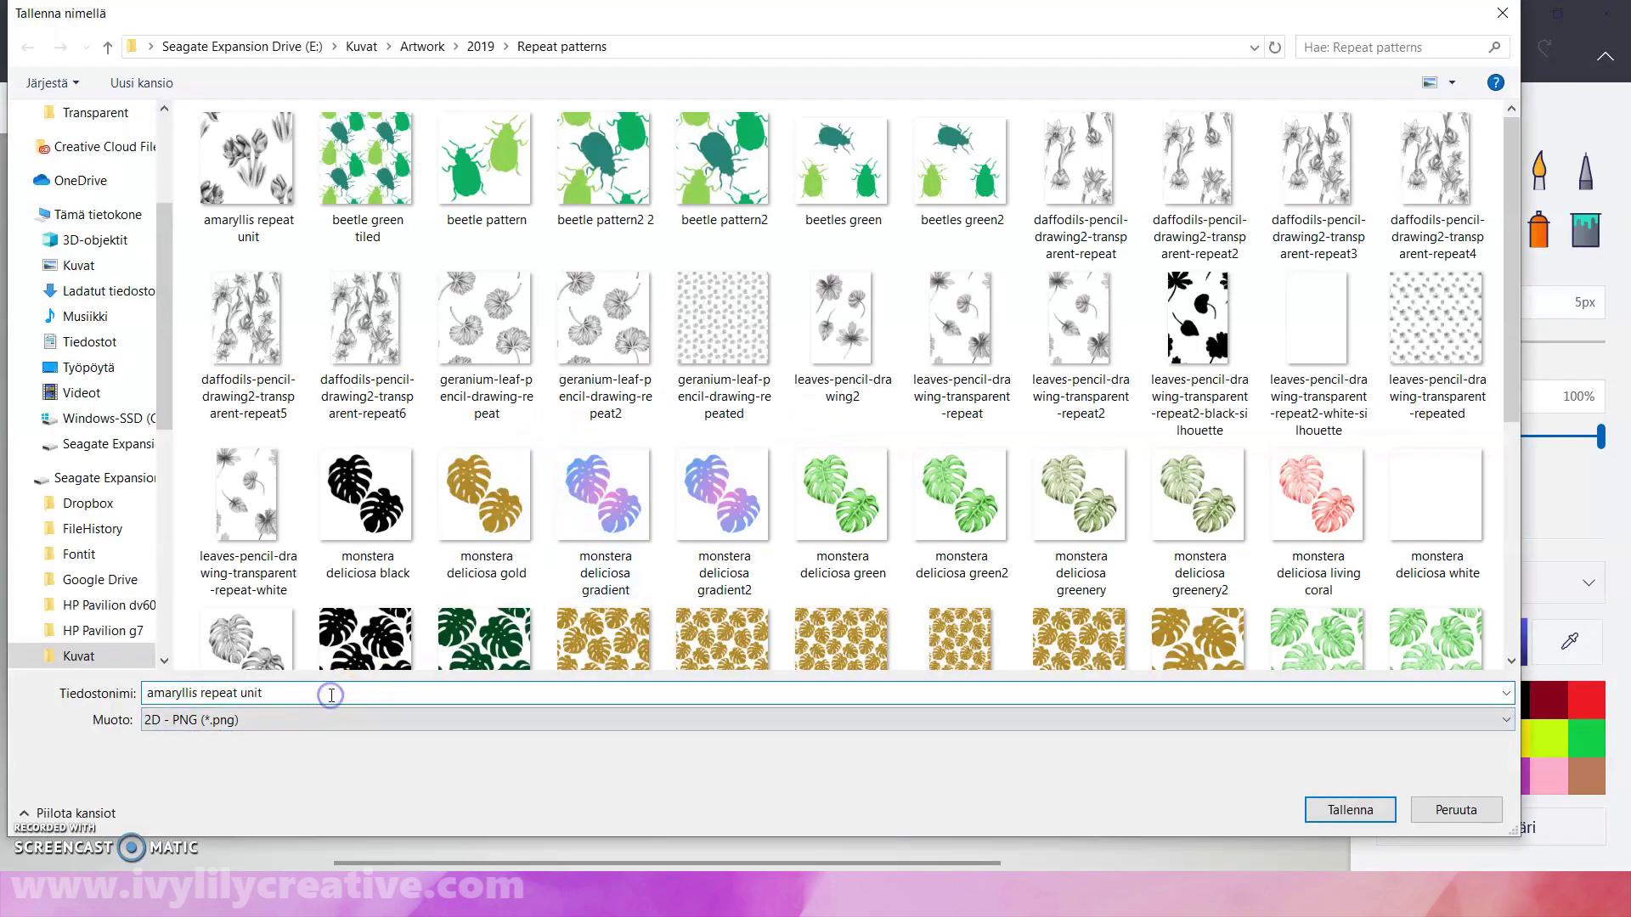
pyautogui.write('2')
# - Save the PNG copy, upload the amaryllis pattern to Society6 Artist Studio, and confirm image rights
pyautogui.click(1341, 810)
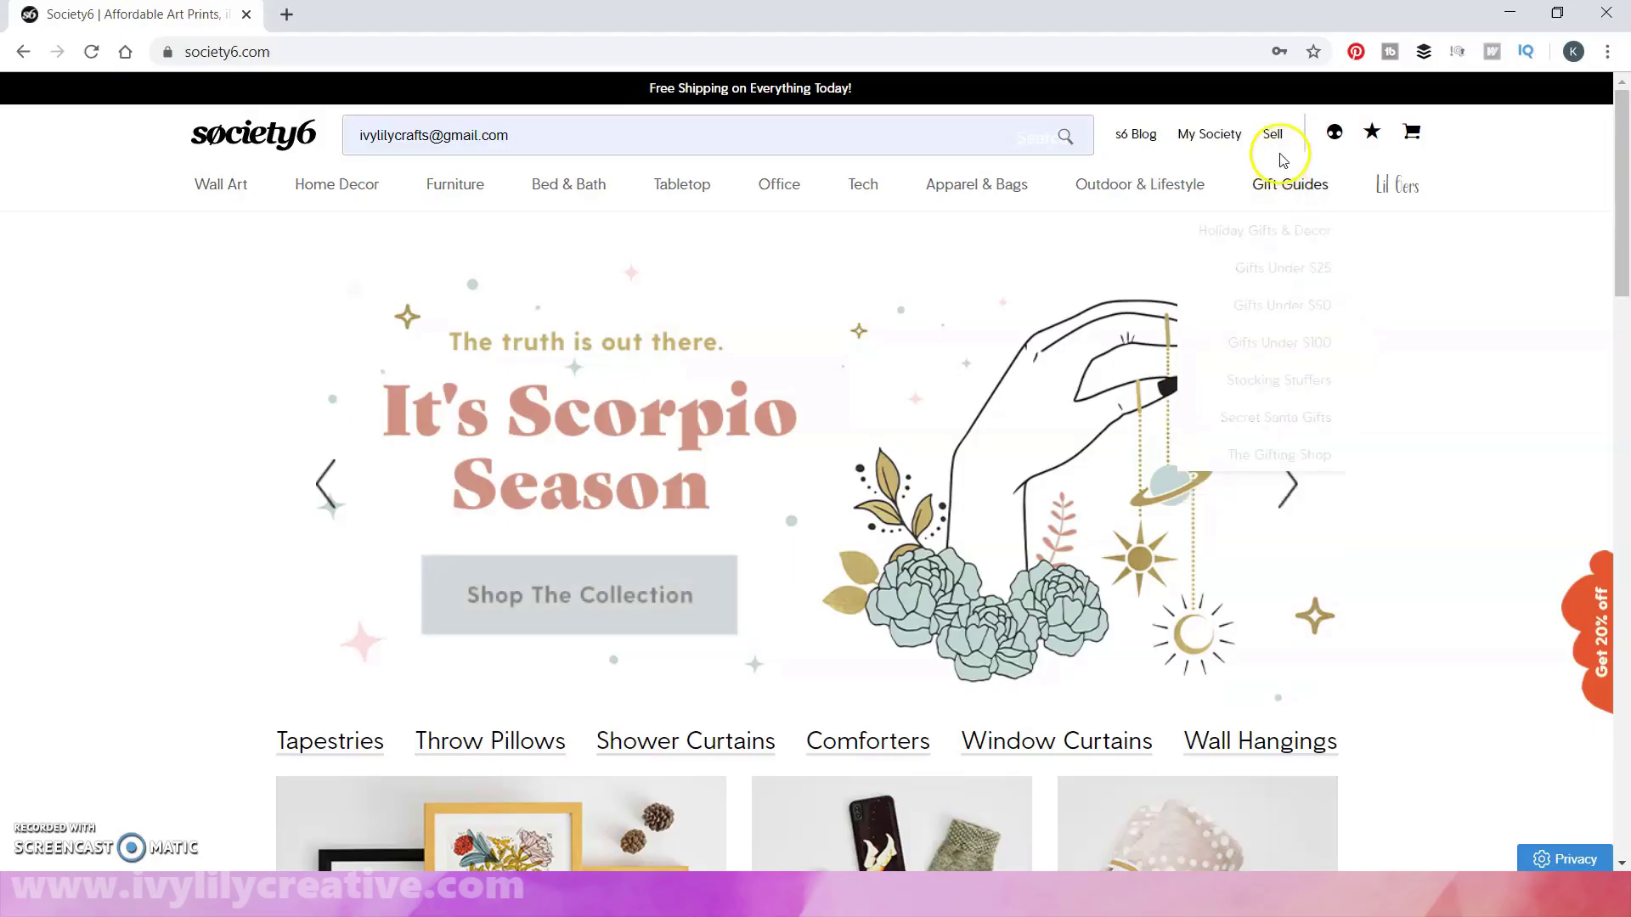
pyautogui.click(1270, 135)
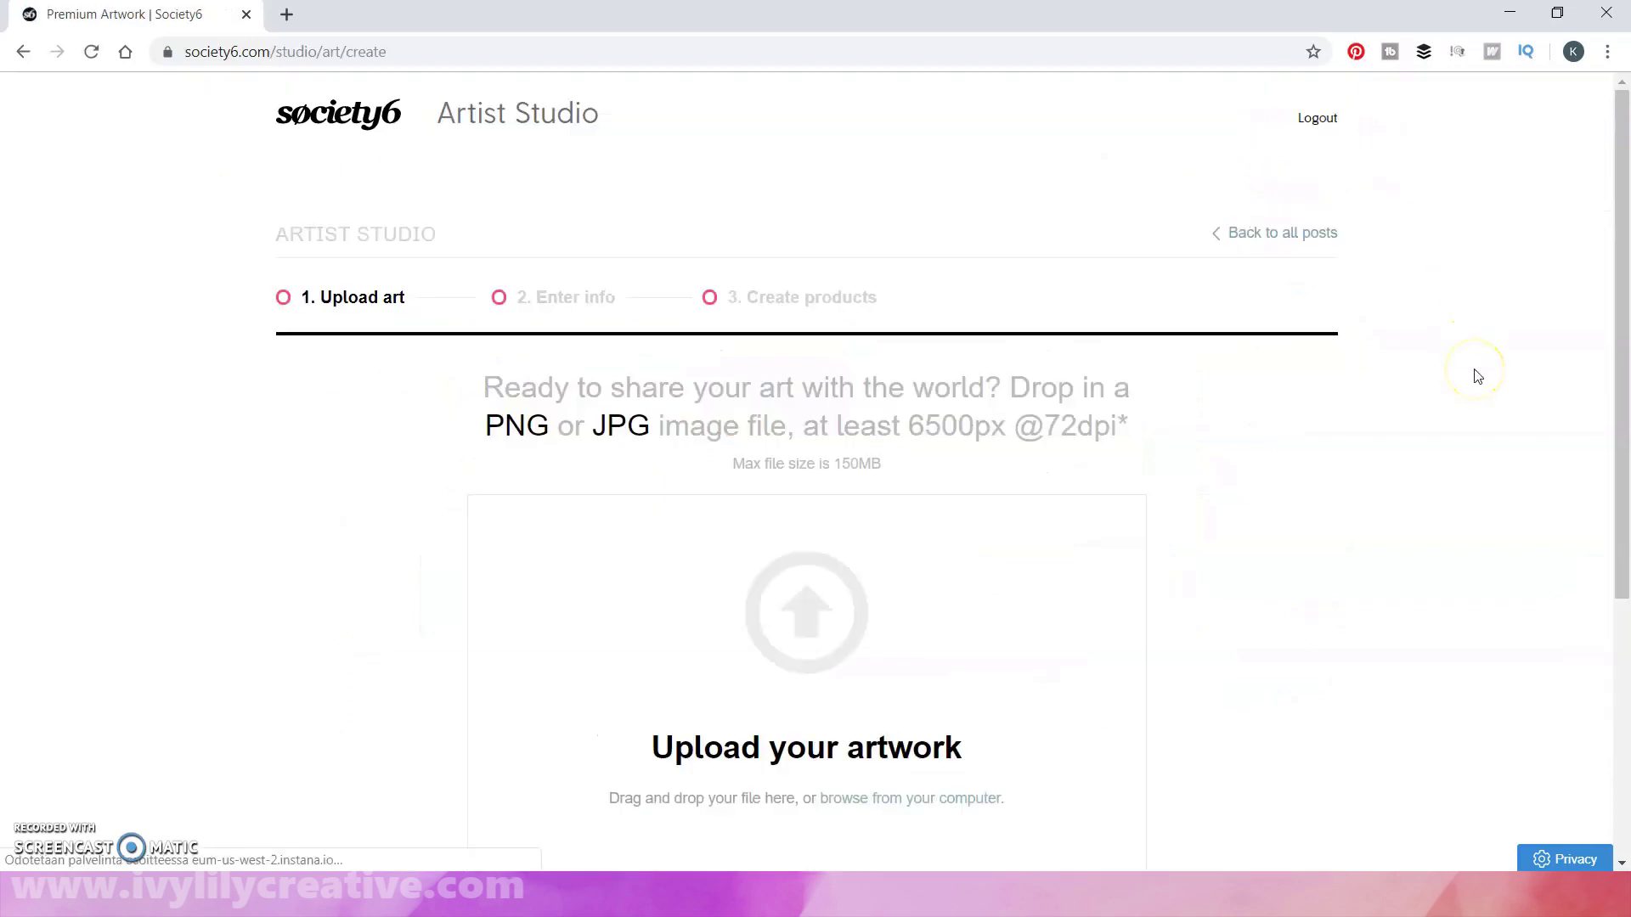
pyautogui.click(876, 573)
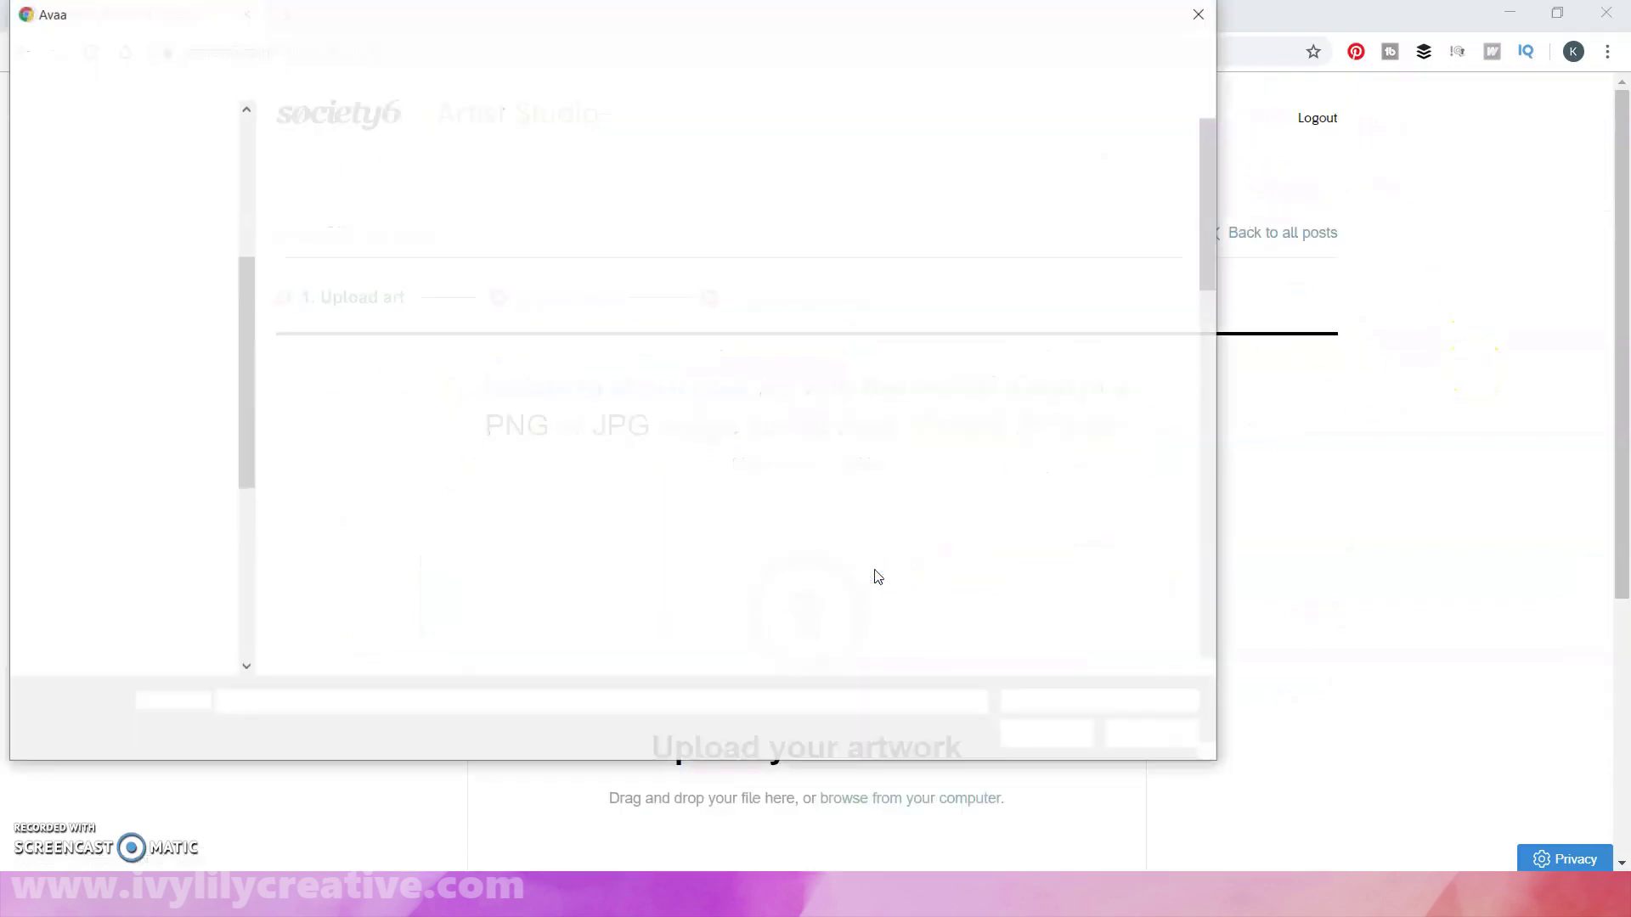
pyautogui.doubleClick(868, 574)
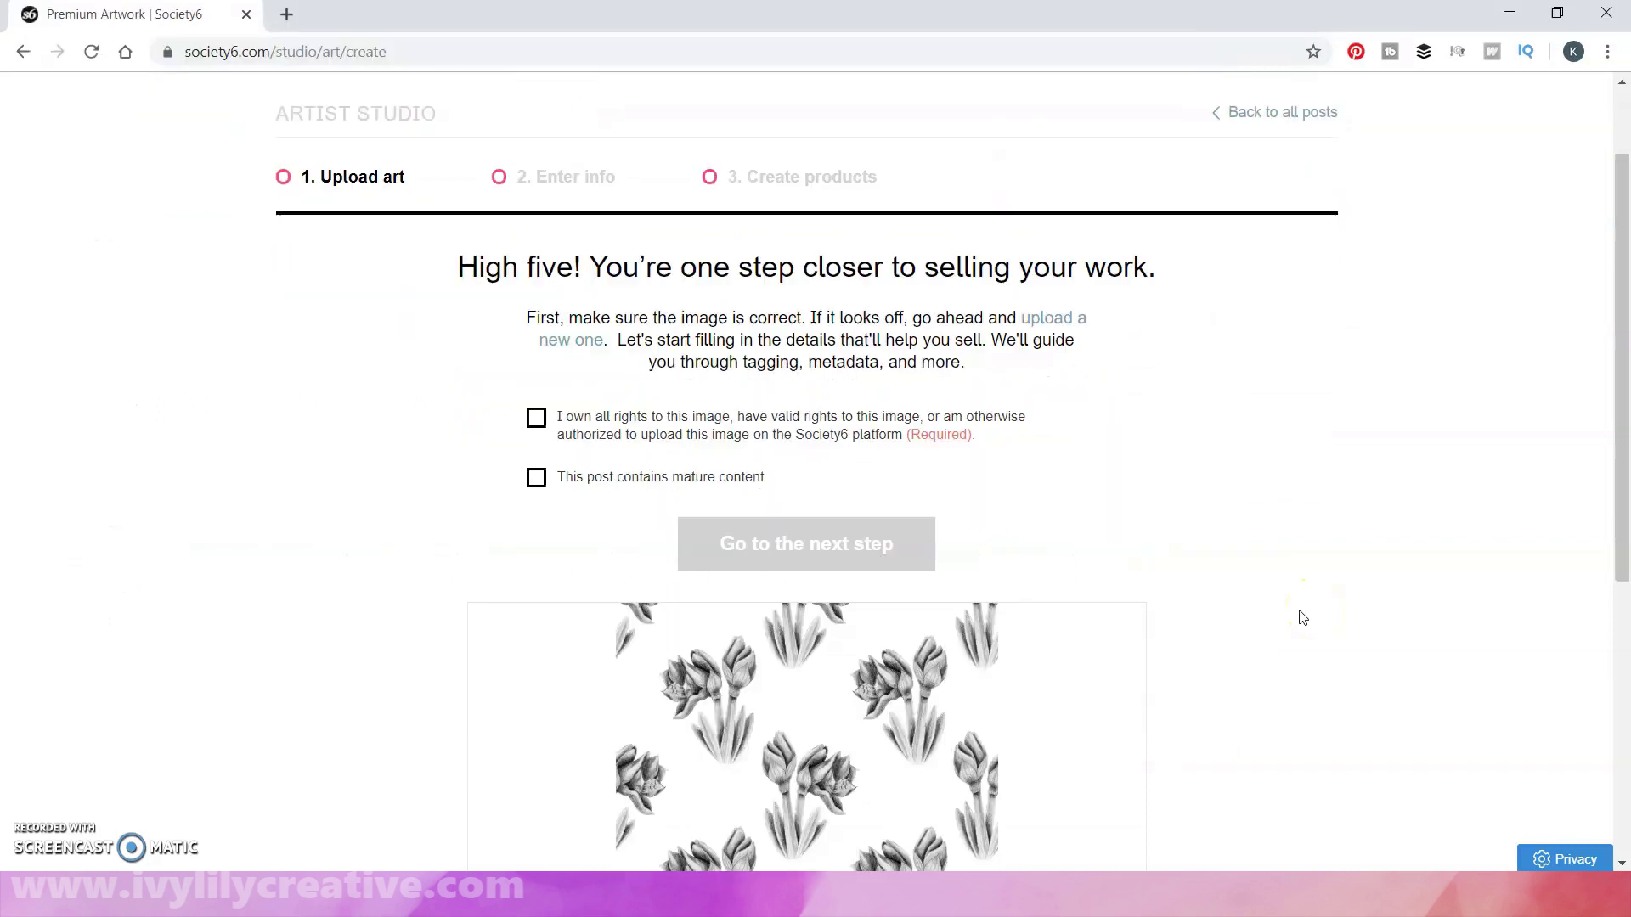
pyautogui.scroll(-1, 1301, 615)
pyautogui.click(670, 330)
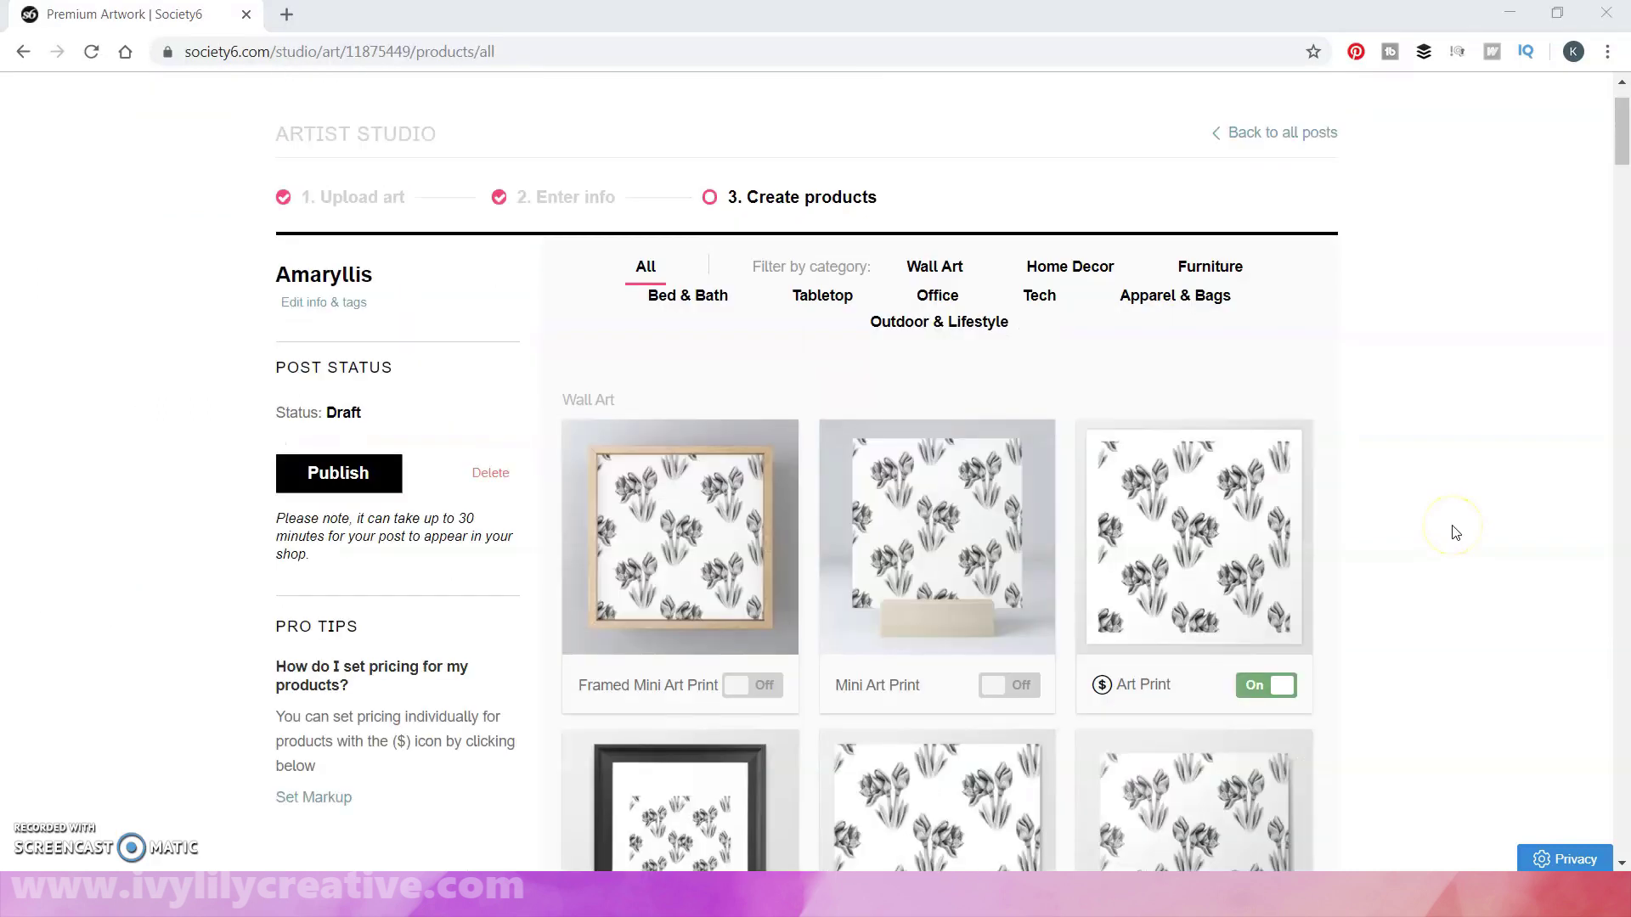
pyautogui.scroll(-1, 1449, 531)
pyautogui.scroll(-1, 1450, 531)
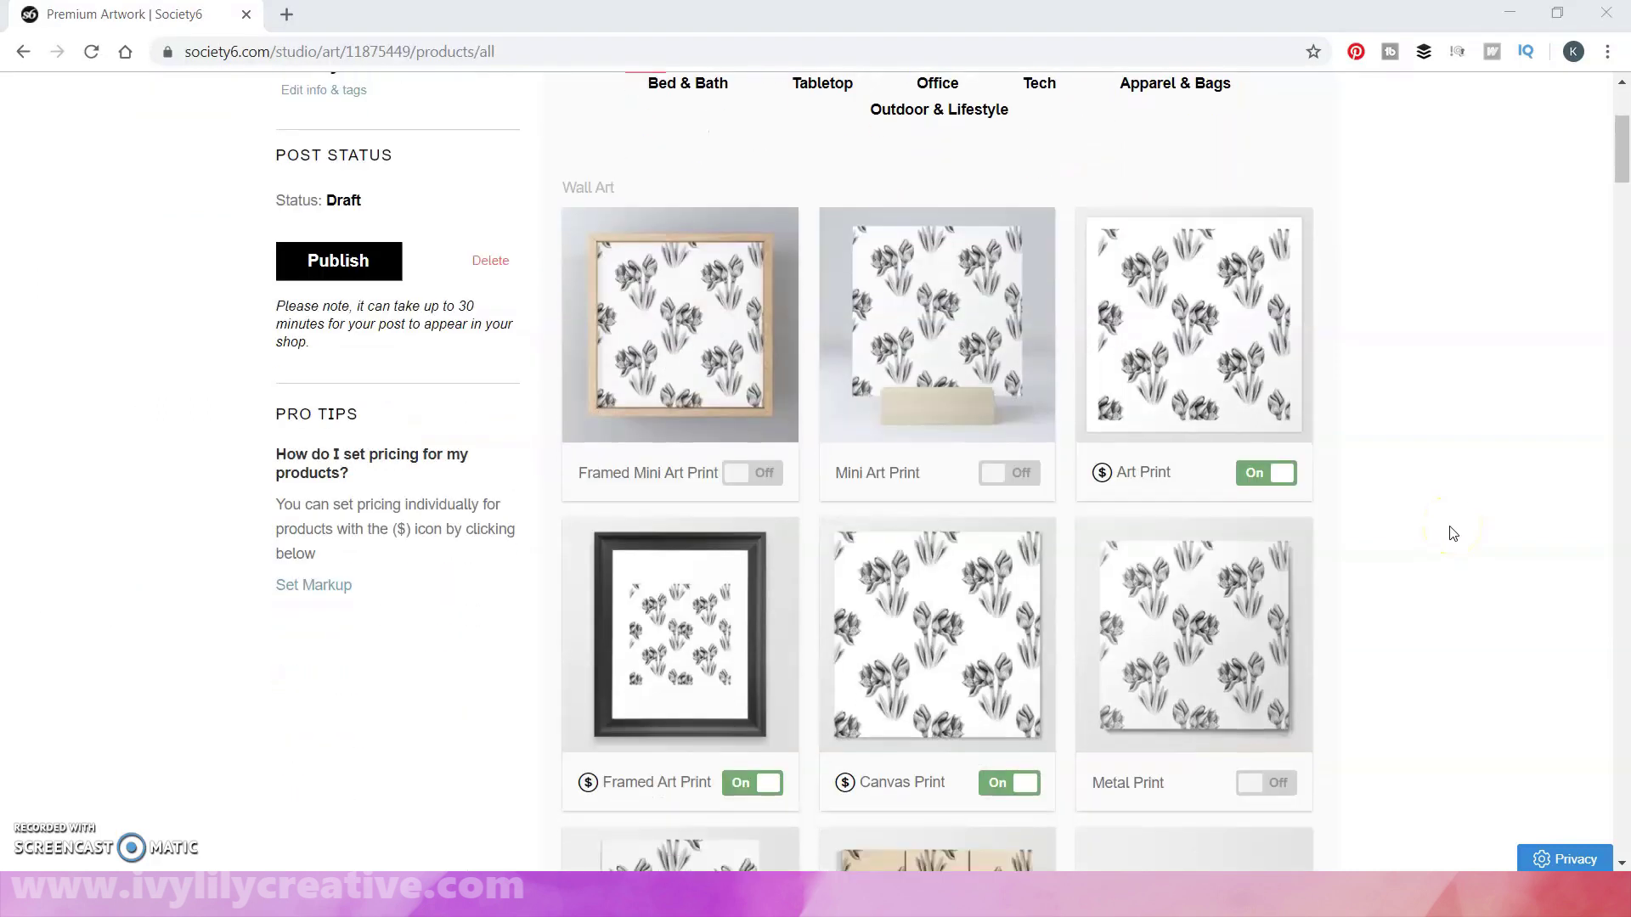
pyautogui.scroll(-2, 1447, 532)
pyautogui.scroll(-2, 1444, 532)
pyautogui.scroll(-2, 1423, 535)
pyautogui.scroll(-1, 1424, 535)
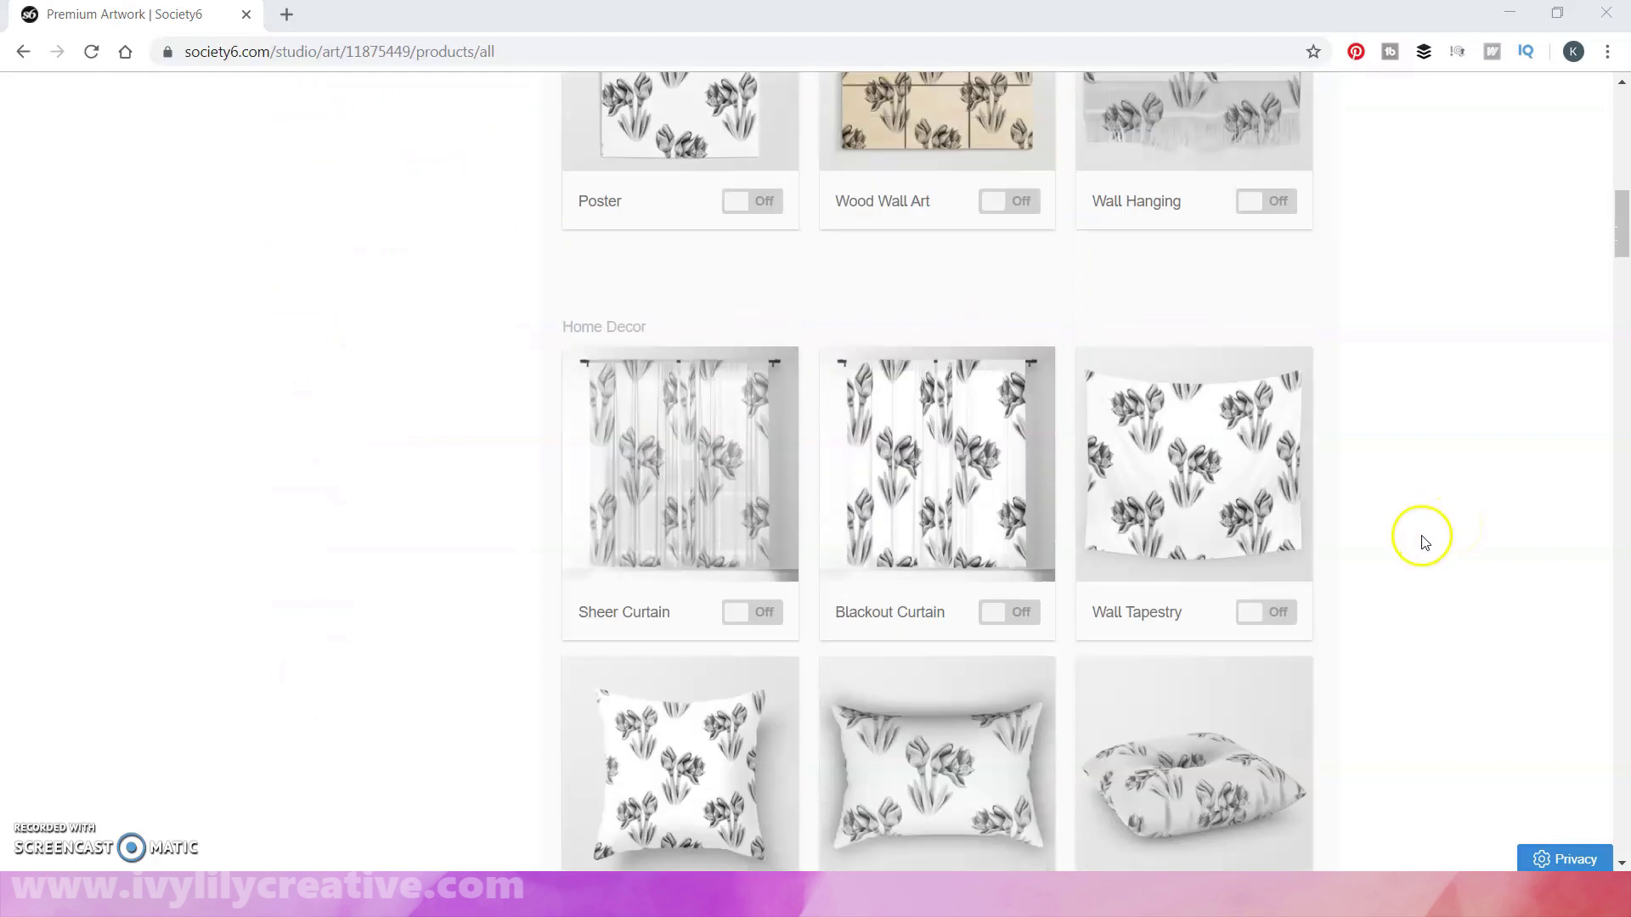
pyautogui.scroll(-1, 1423, 543)
pyautogui.scroll(-1, 1424, 544)
pyautogui.scroll(-2, 1425, 545)
pyautogui.scroll(-1, 1425, 548)
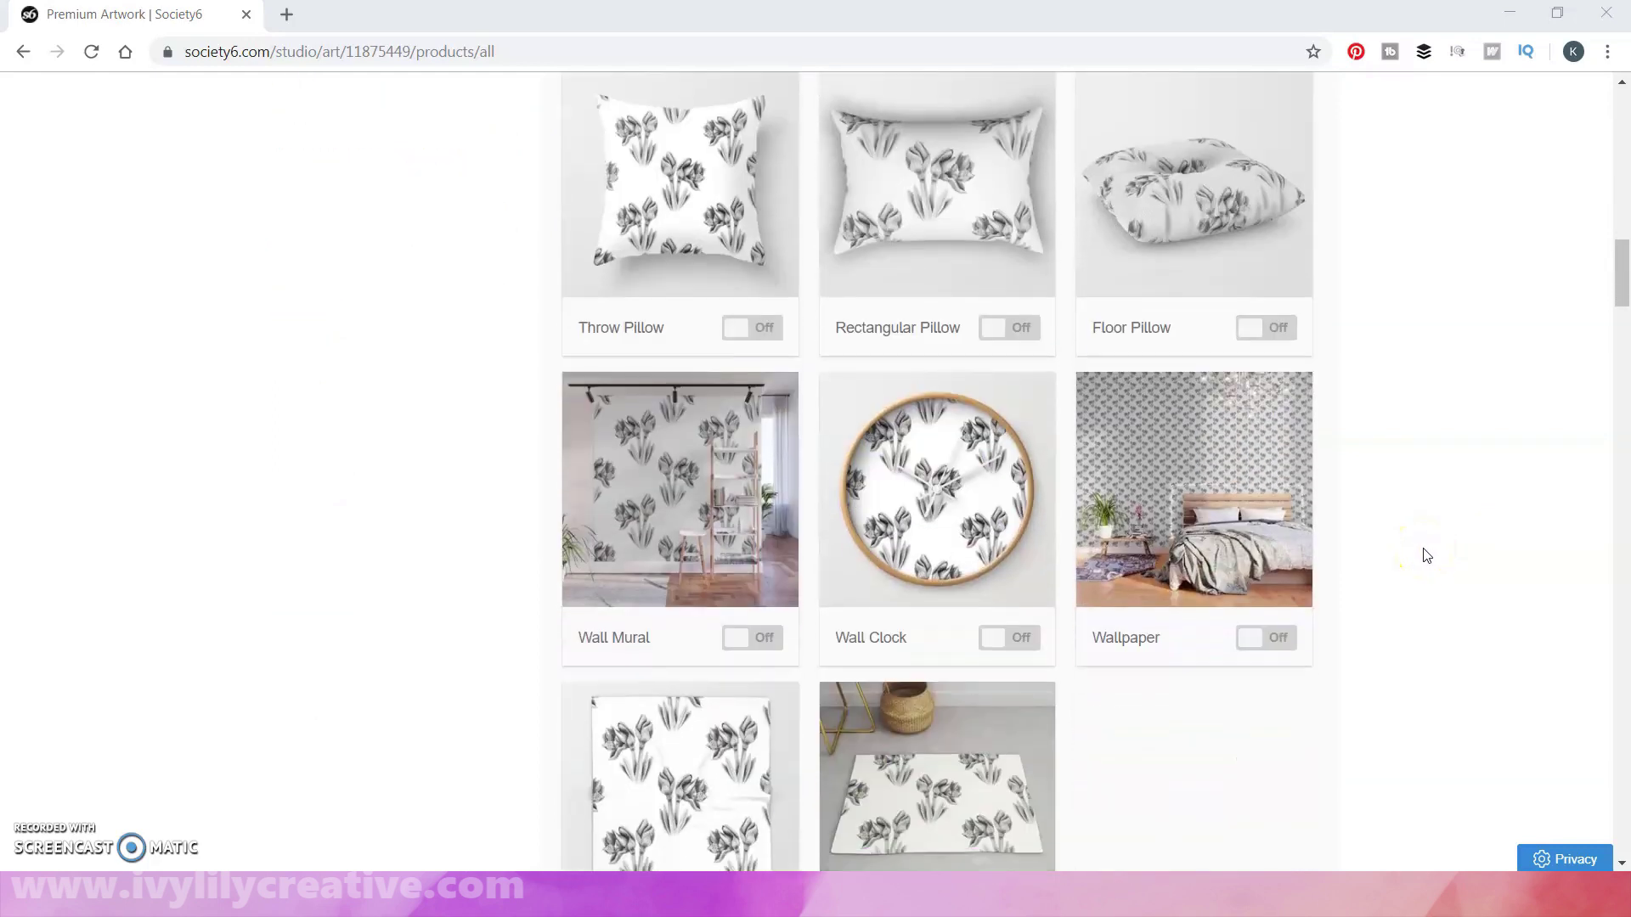
pyautogui.scroll(-1, 1425, 556)
pyautogui.scroll(-2, 1426, 556)
pyautogui.scroll(-1, 1425, 557)
pyautogui.scroll(-1, 1425, 557)
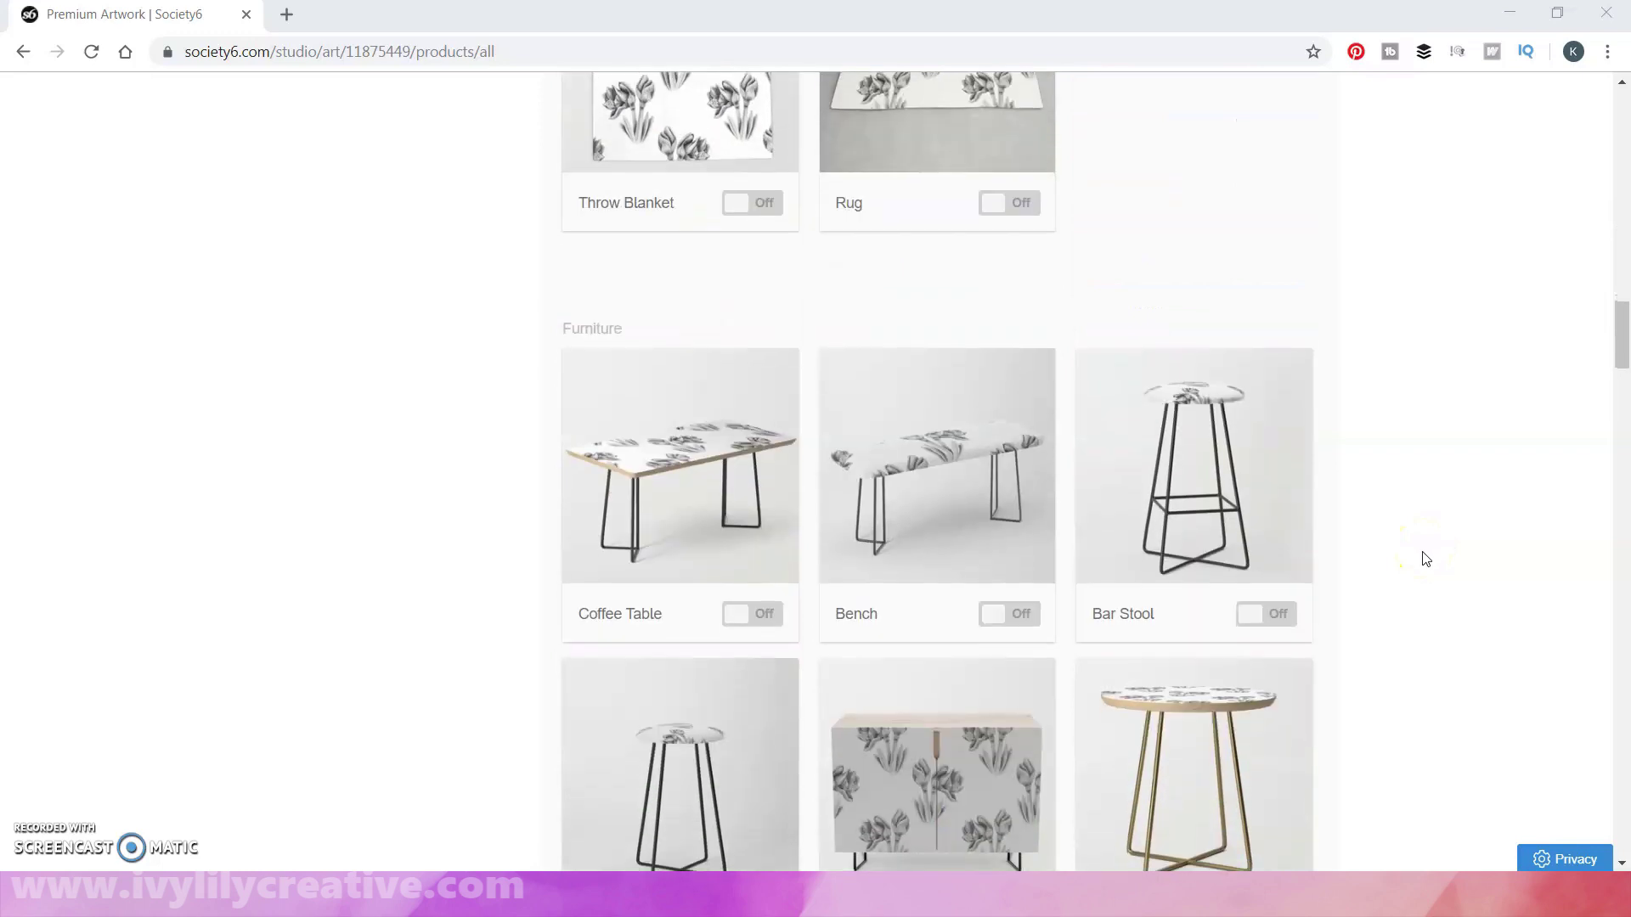
pyautogui.scroll(-1, 1425, 559)
pyautogui.scroll(-2, 1425, 559)
pyautogui.scroll(-2, 1424, 558)
pyautogui.scroll(-1, 1425, 558)
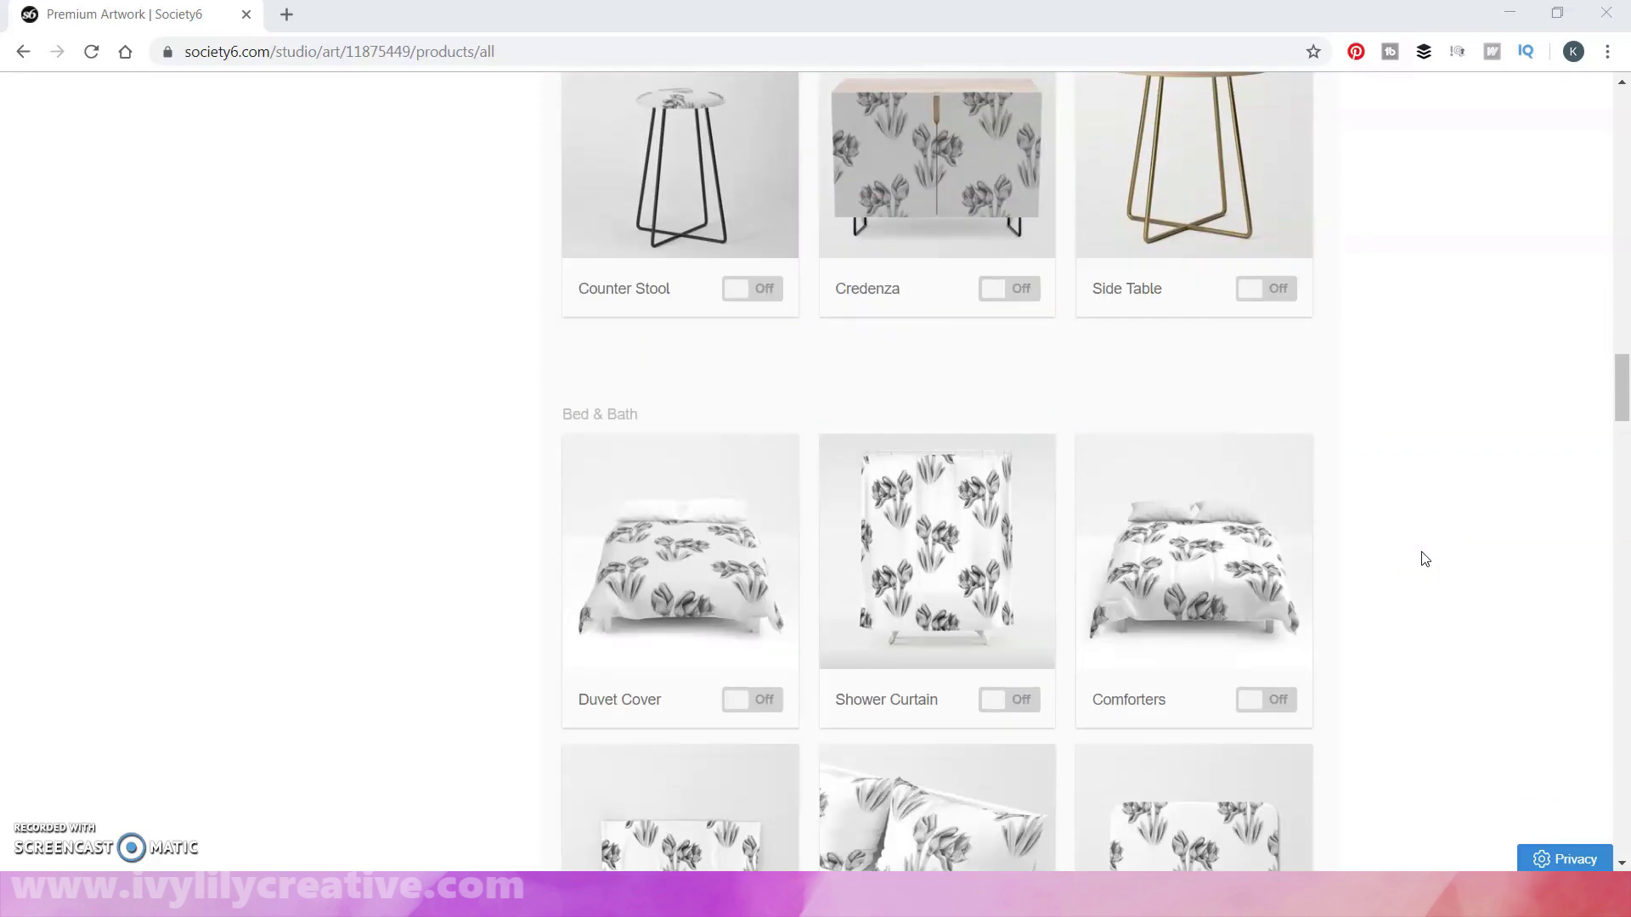
pyautogui.scroll(-2, 1424, 559)
pyautogui.scroll(-1, 1423, 559)
pyautogui.scroll(-1, 1424, 558)
pyautogui.scroll(-2, 1424, 558)
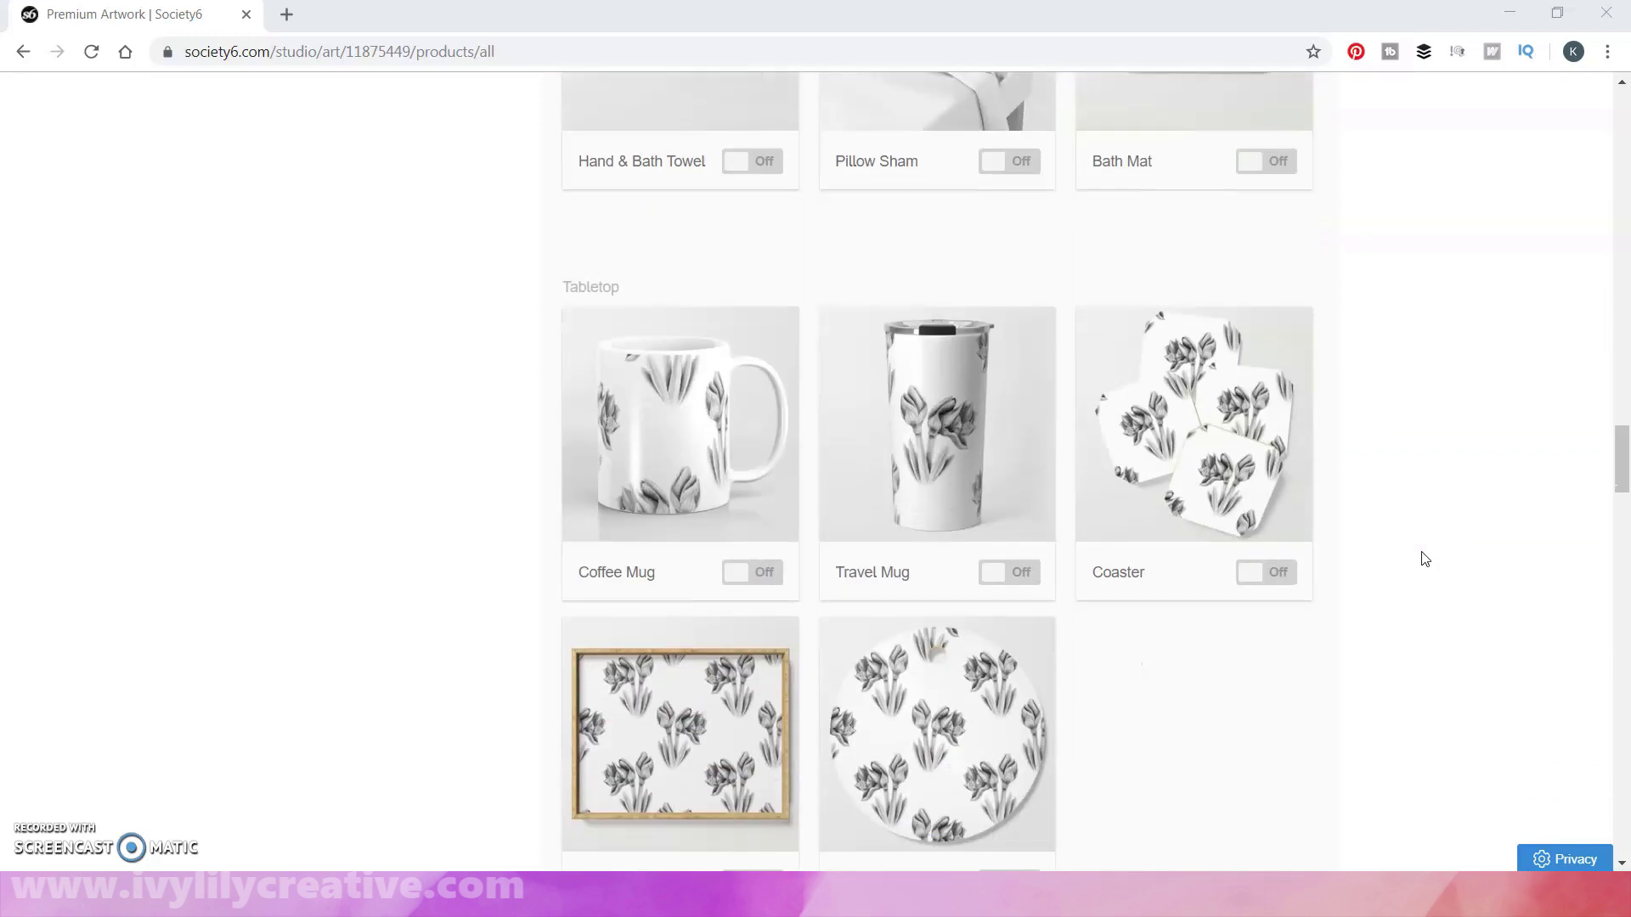
pyautogui.scroll(-2, 1423, 558)
pyautogui.scroll(-3, 1423, 559)
pyautogui.scroll(-2, 1423, 558)
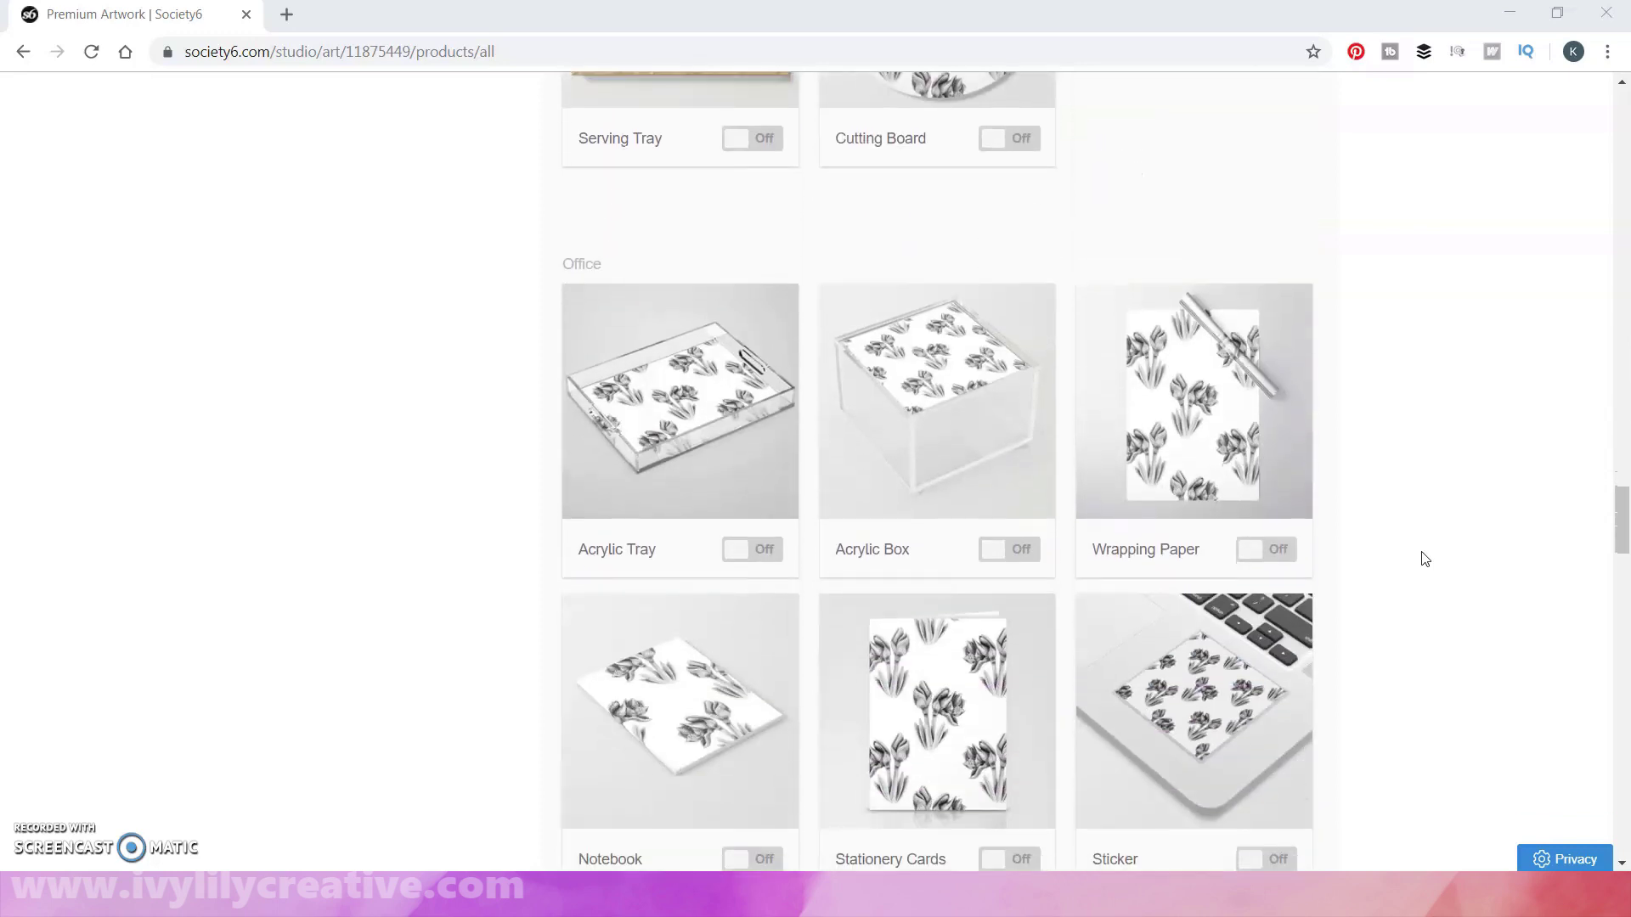
pyautogui.scroll(-1, 1423, 558)
pyautogui.scroll(-1, 1424, 559)
pyautogui.scroll(-1, 1423, 559)
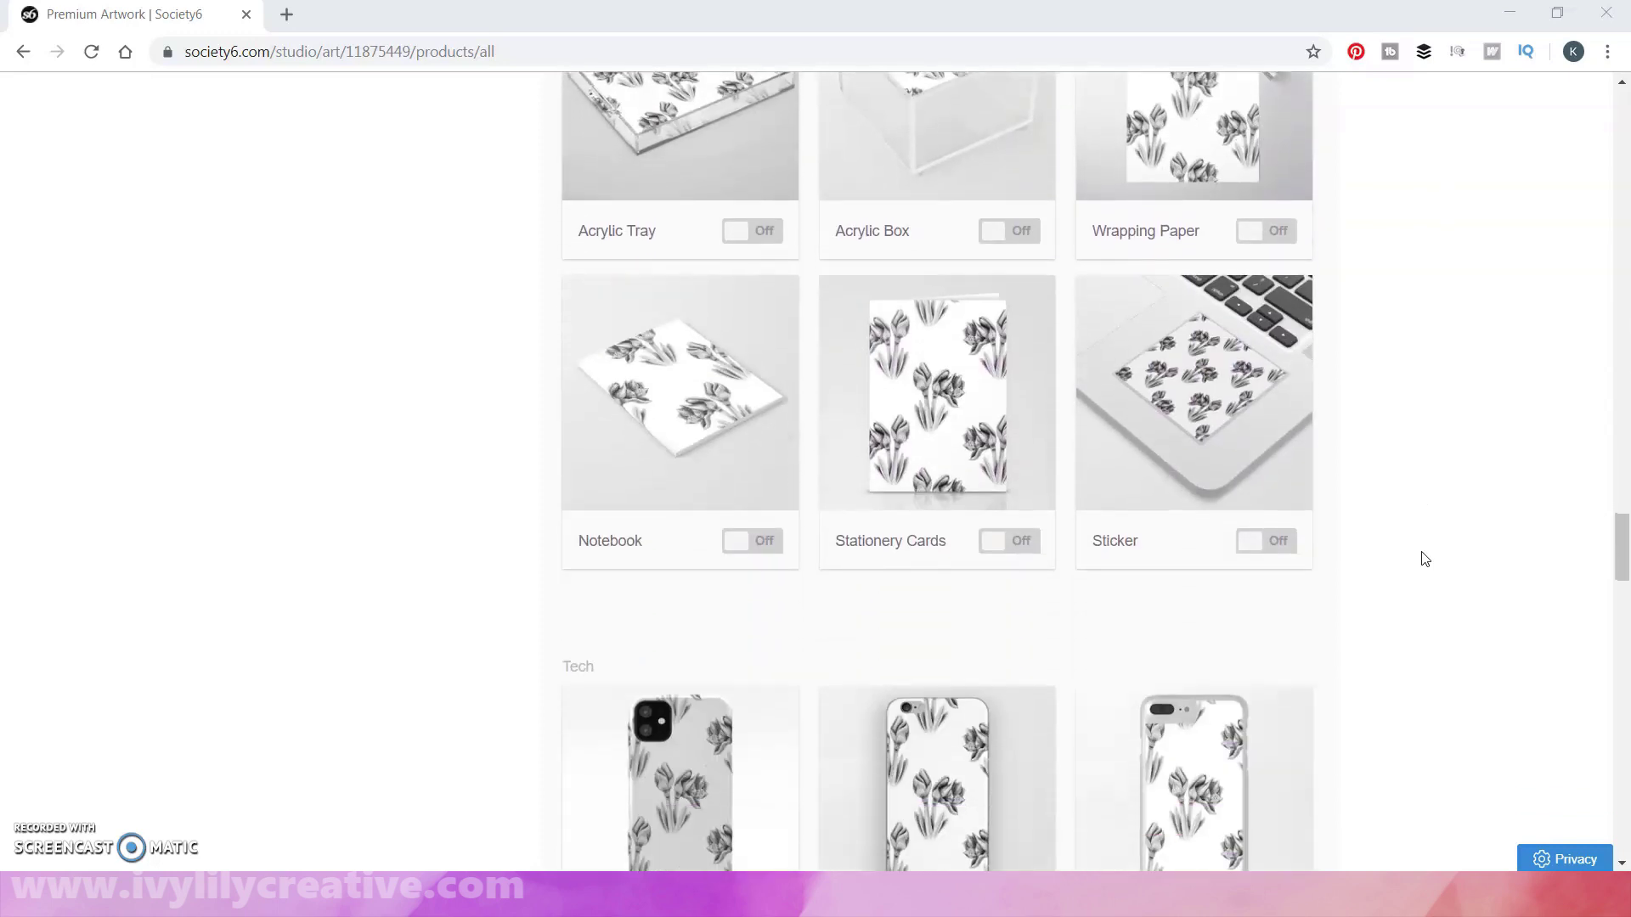
pyautogui.scroll(-1, 1431, 683)
pyautogui.scroll(-3, 1431, 683)
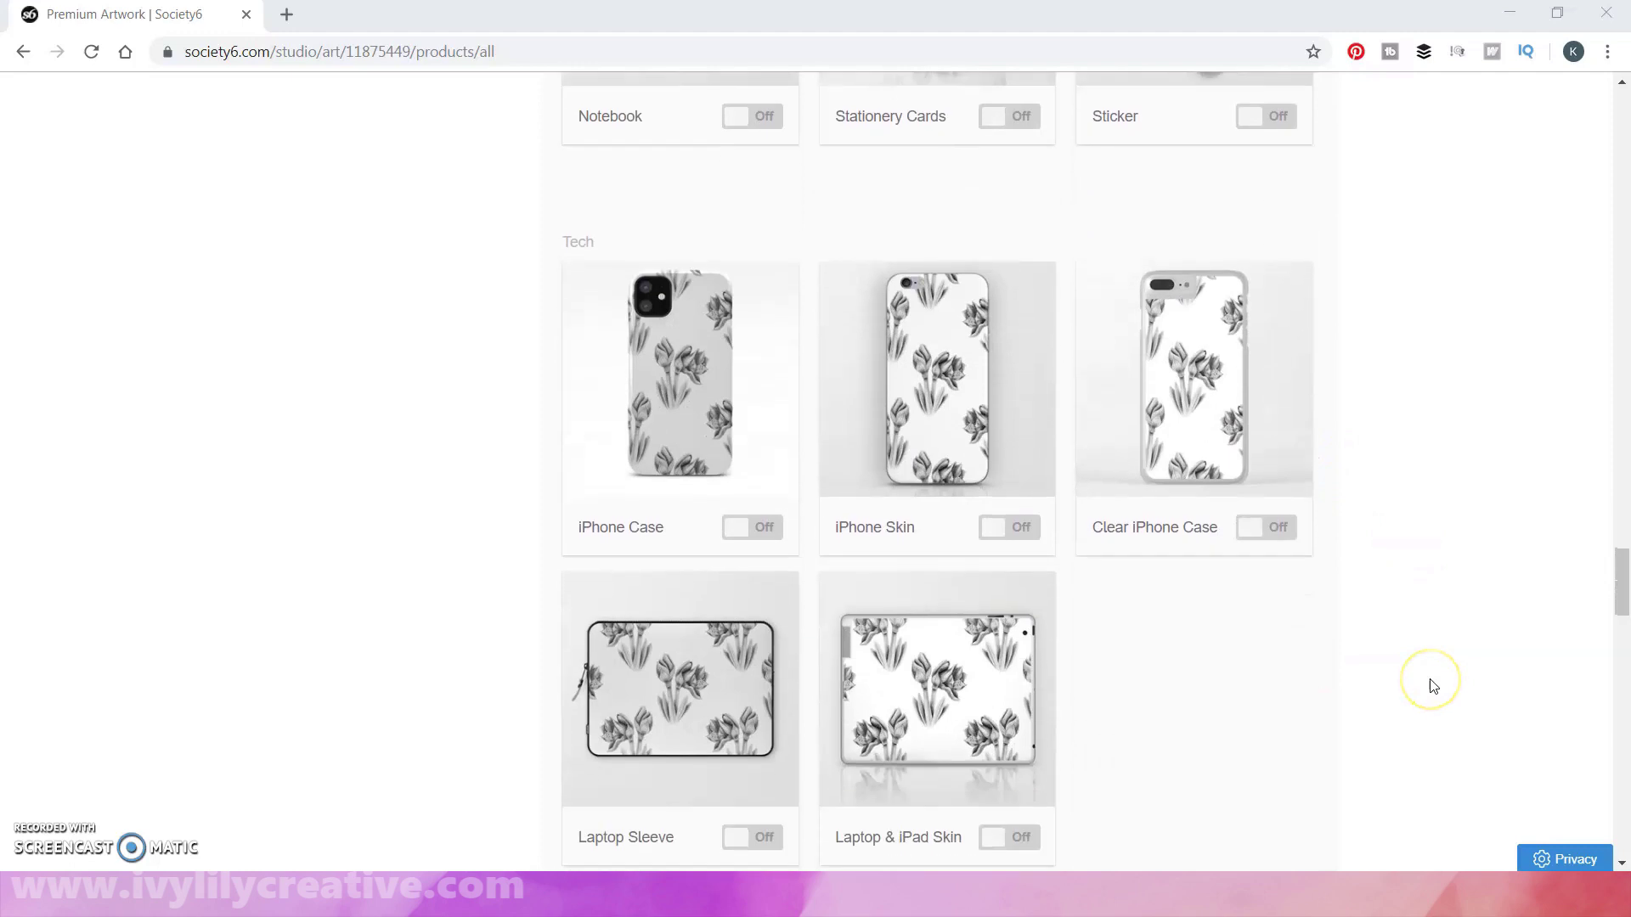
pyautogui.scroll(-1, 1431, 684)
pyautogui.scroll(-2, 1432, 687)
pyautogui.scroll(-1, 1431, 686)
pyautogui.scroll(-3, 1431, 686)
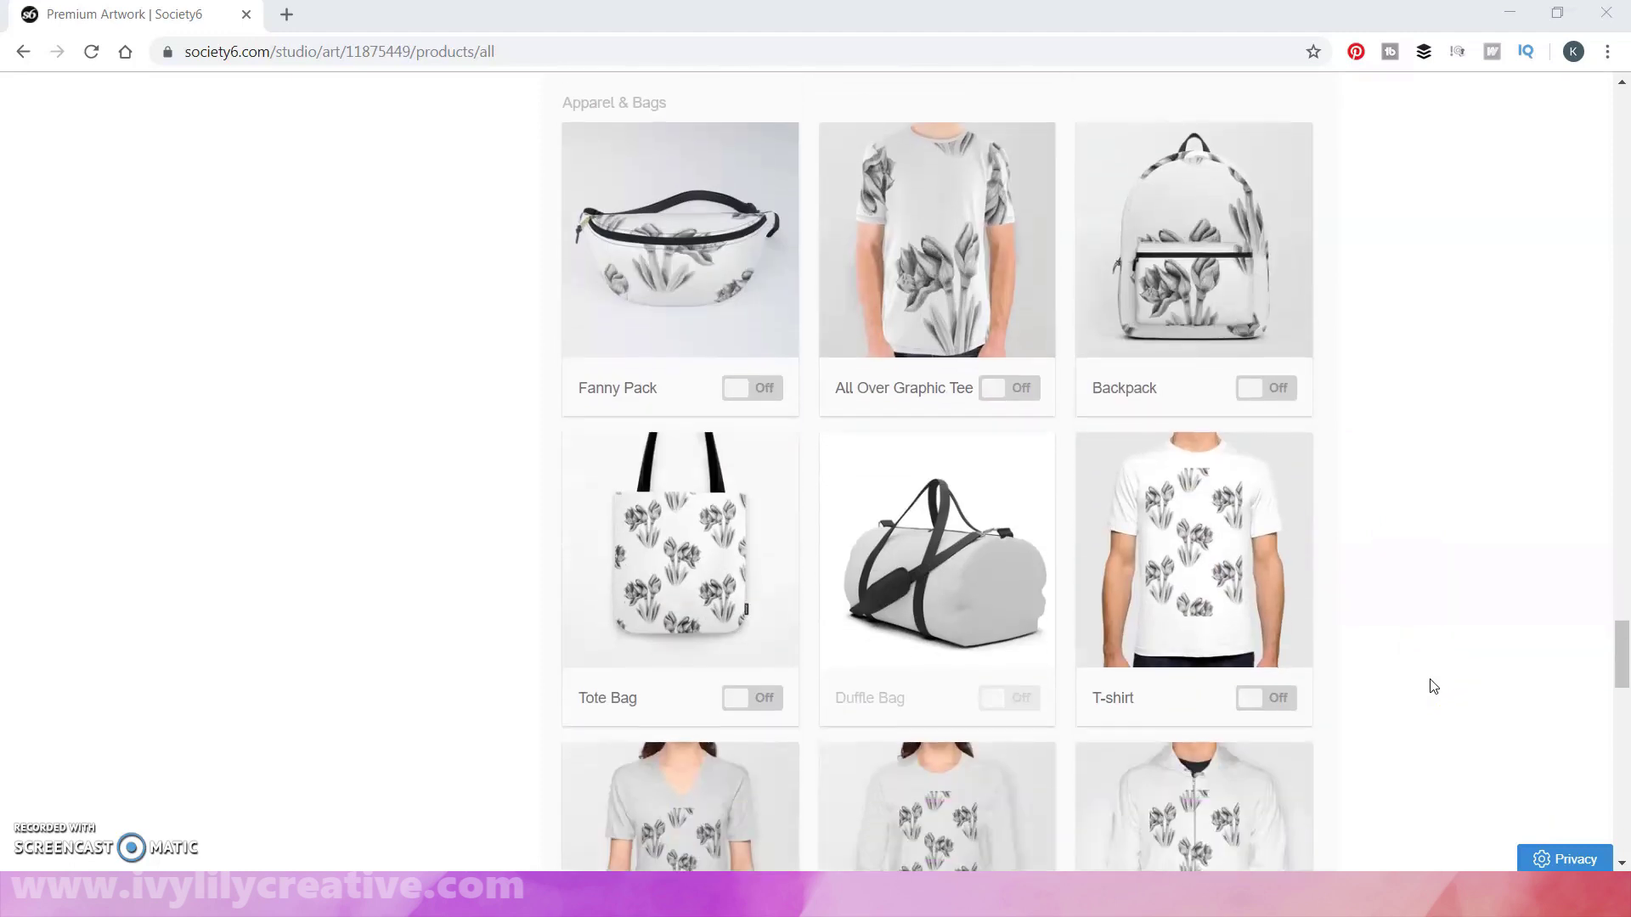
pyautogui.scroll(-1, 1432, 686)
pyautogui.scroll(-1, 1431, 686)
pyautogui.moveTo(1192, 658)
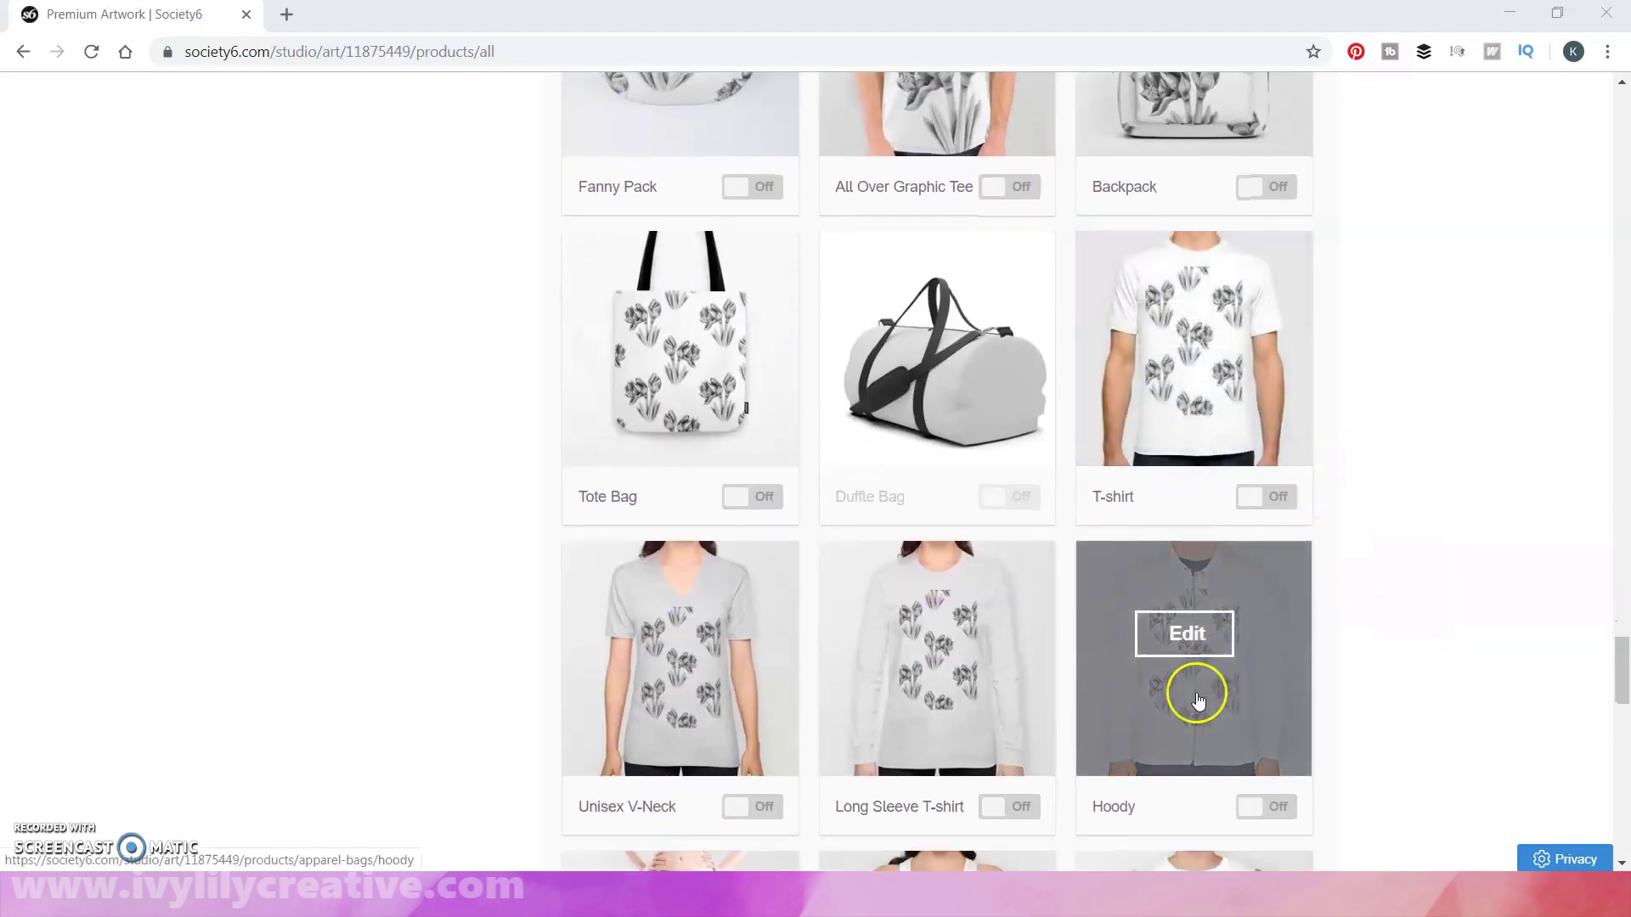
pyautogui.scroll(-1, 1457, 667)
pyautogui.scroll(-2, 1456, 666)
pyautogui.scroll(-2, 1457, 666)
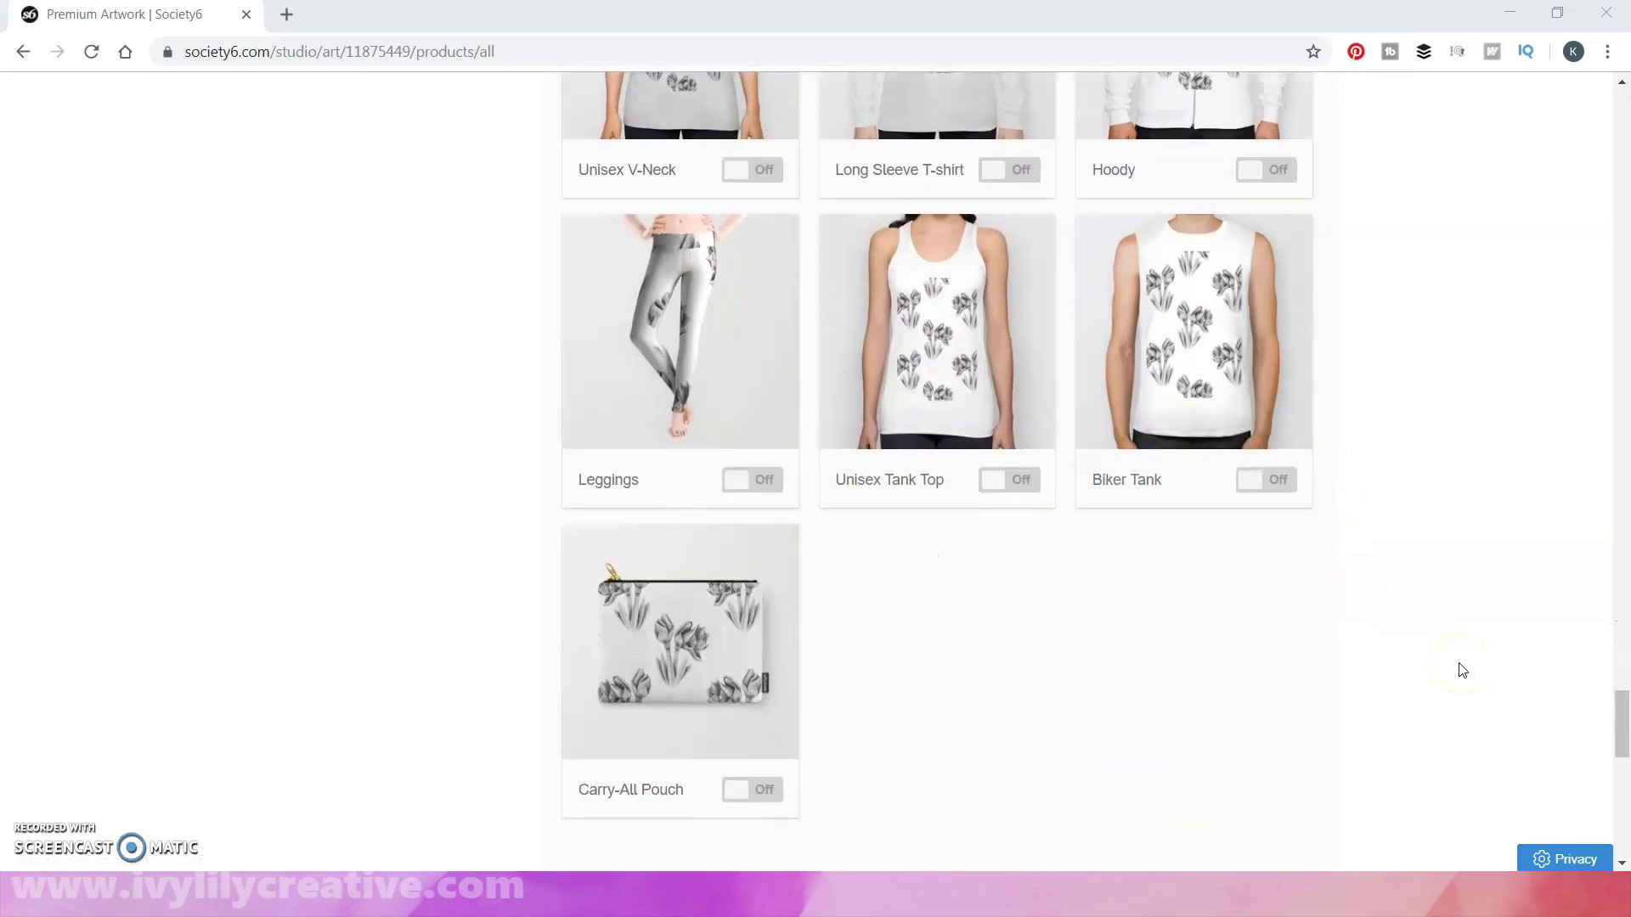
pyautogui.scroll(-1, 1461, 671)
pyautogui.scroll(-1, 1461, 670)
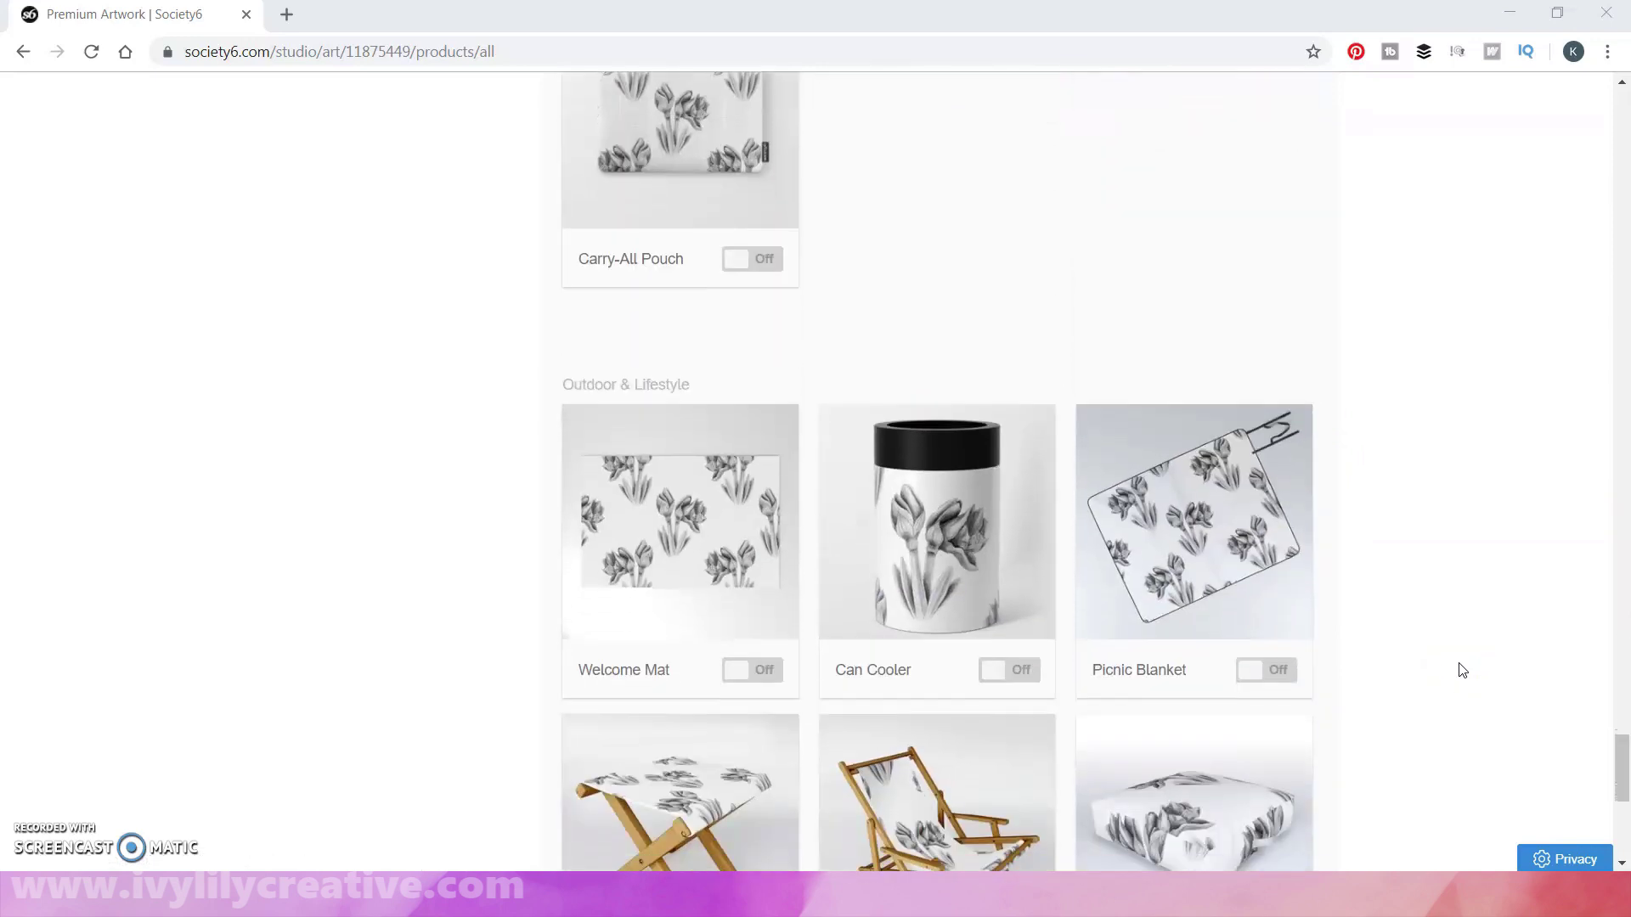
pyautogui.scroll(-2, 1462, 671)
pyautogui.scroll(-1, 1461, 671)
pyautogui.scroll(-1, 1462, 672)
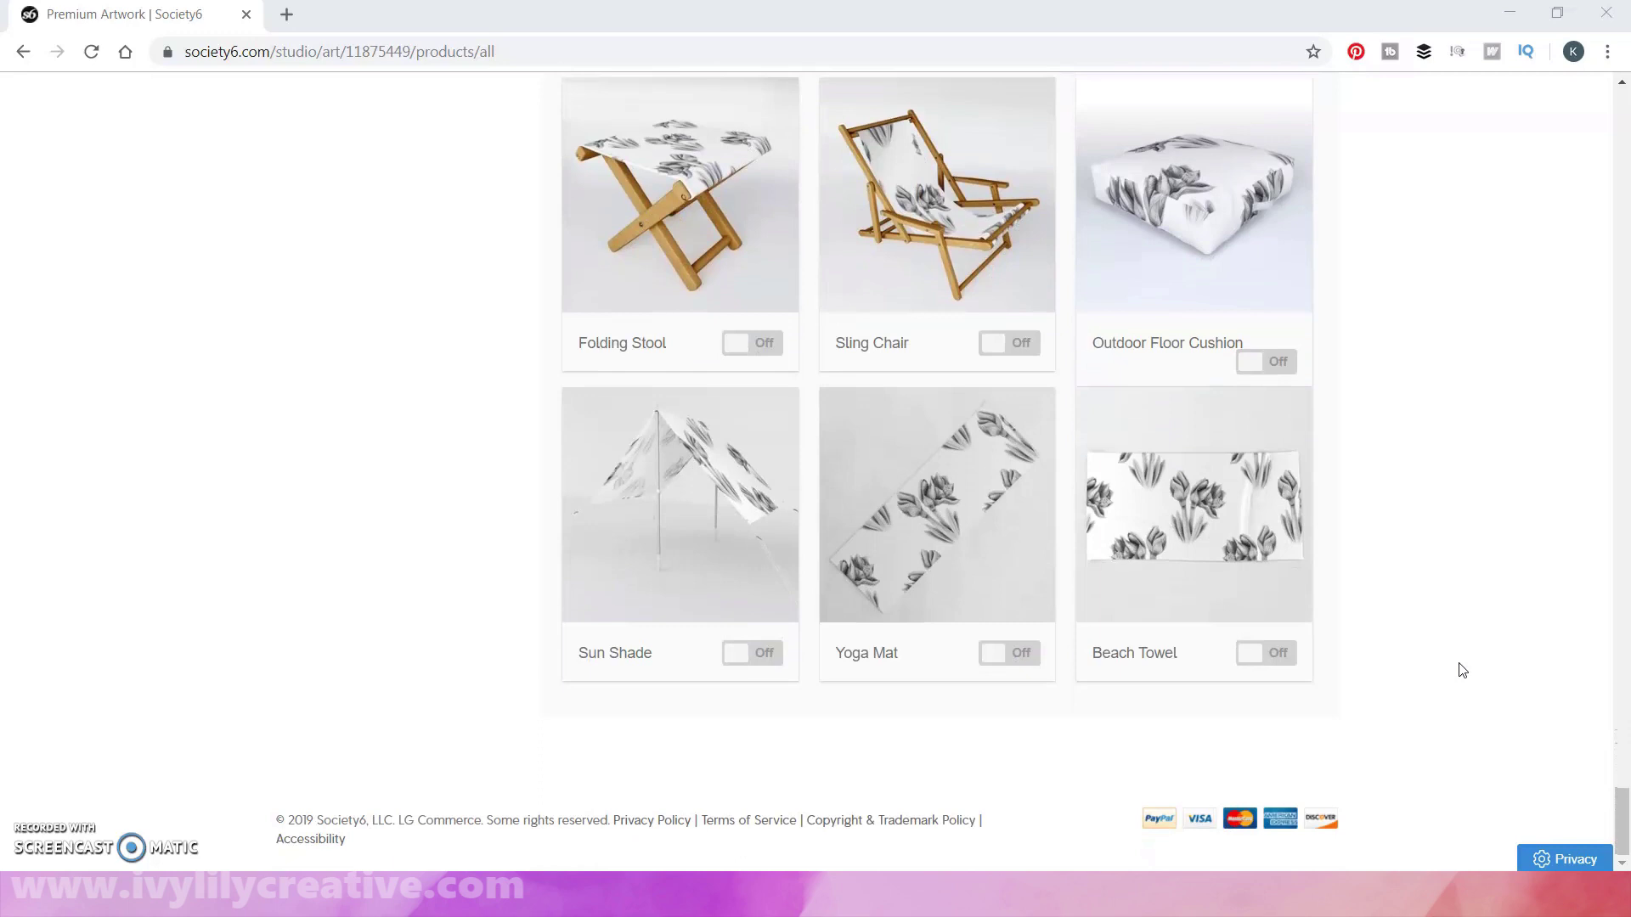
pyautogui.scroll(3, 1461, 670)
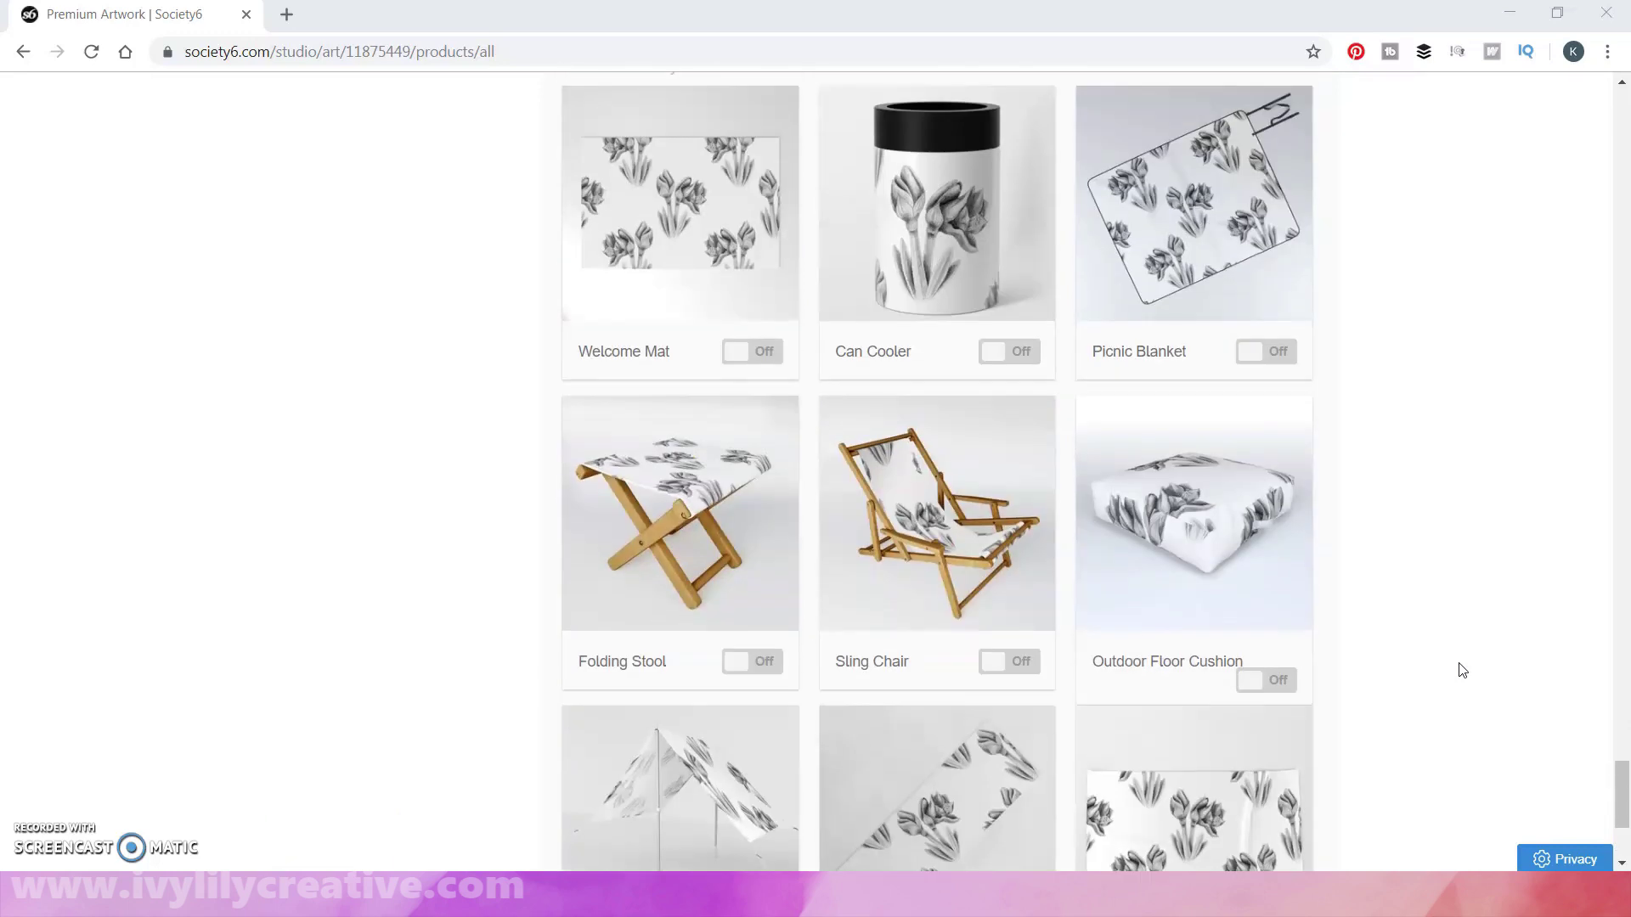
pyautogui.scroll(4, 1461, 671)
pyautogui.scroll(4, 1462, 670)
pyautogui.scroll(4, 1462, 671)
pyautogui.scroll(3, 1462, 670)
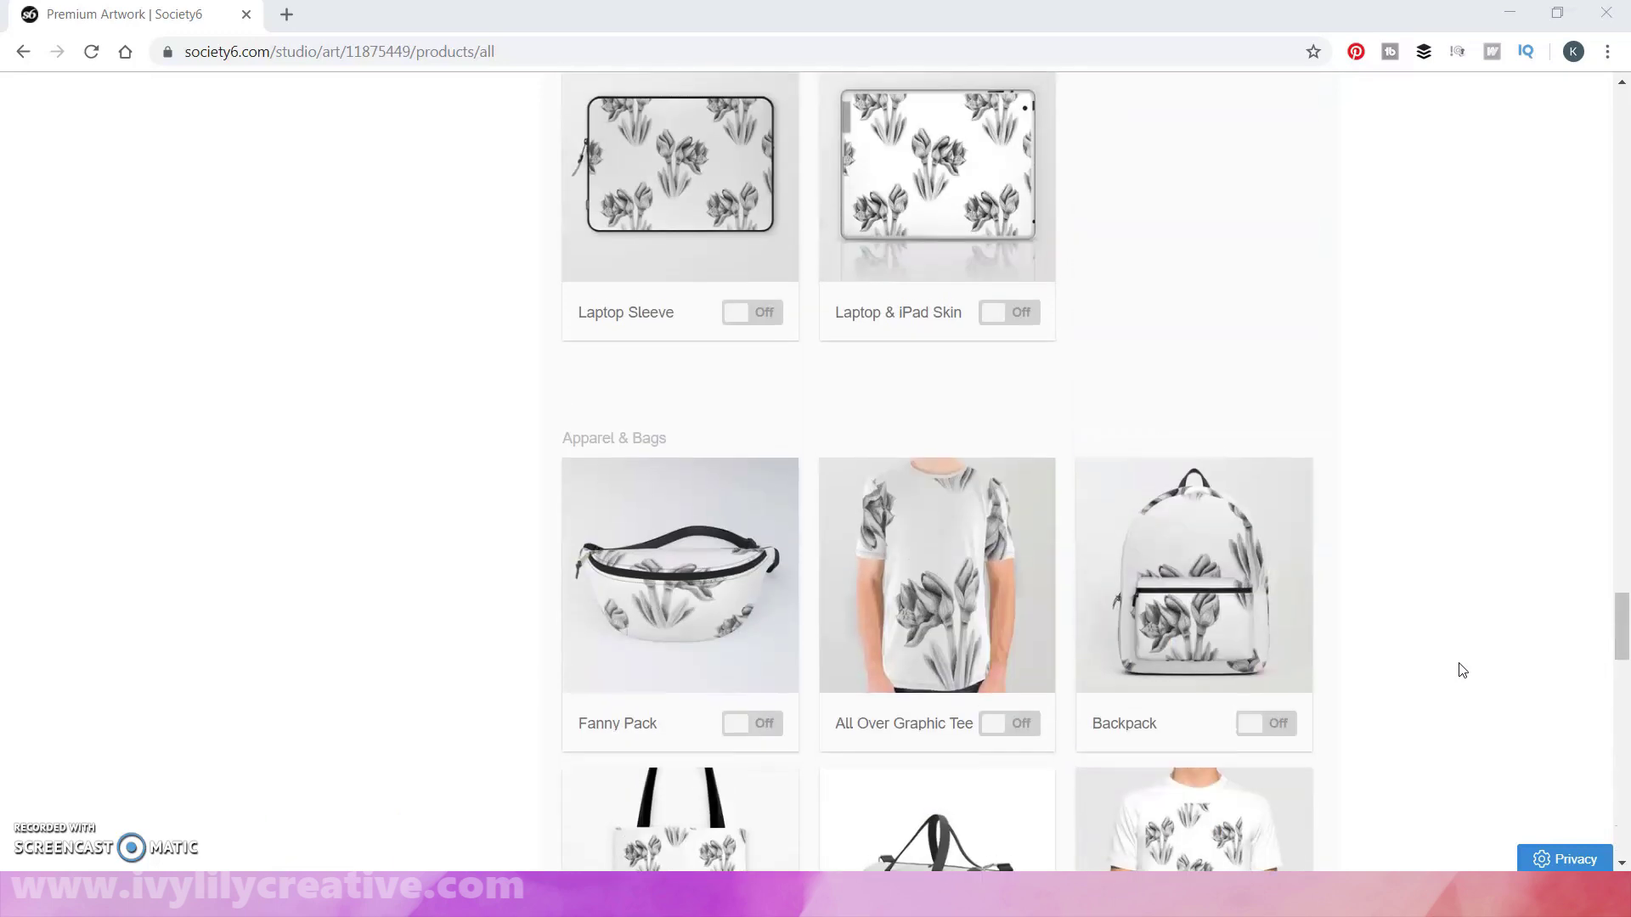
pyautogui.scroll(3, 1461, 671)
pyautogui.scroll(3, 1462, 670)
pyautogui.scroll(3, 1462, 671)
pyautogui.scroll(2, 1462, 671)
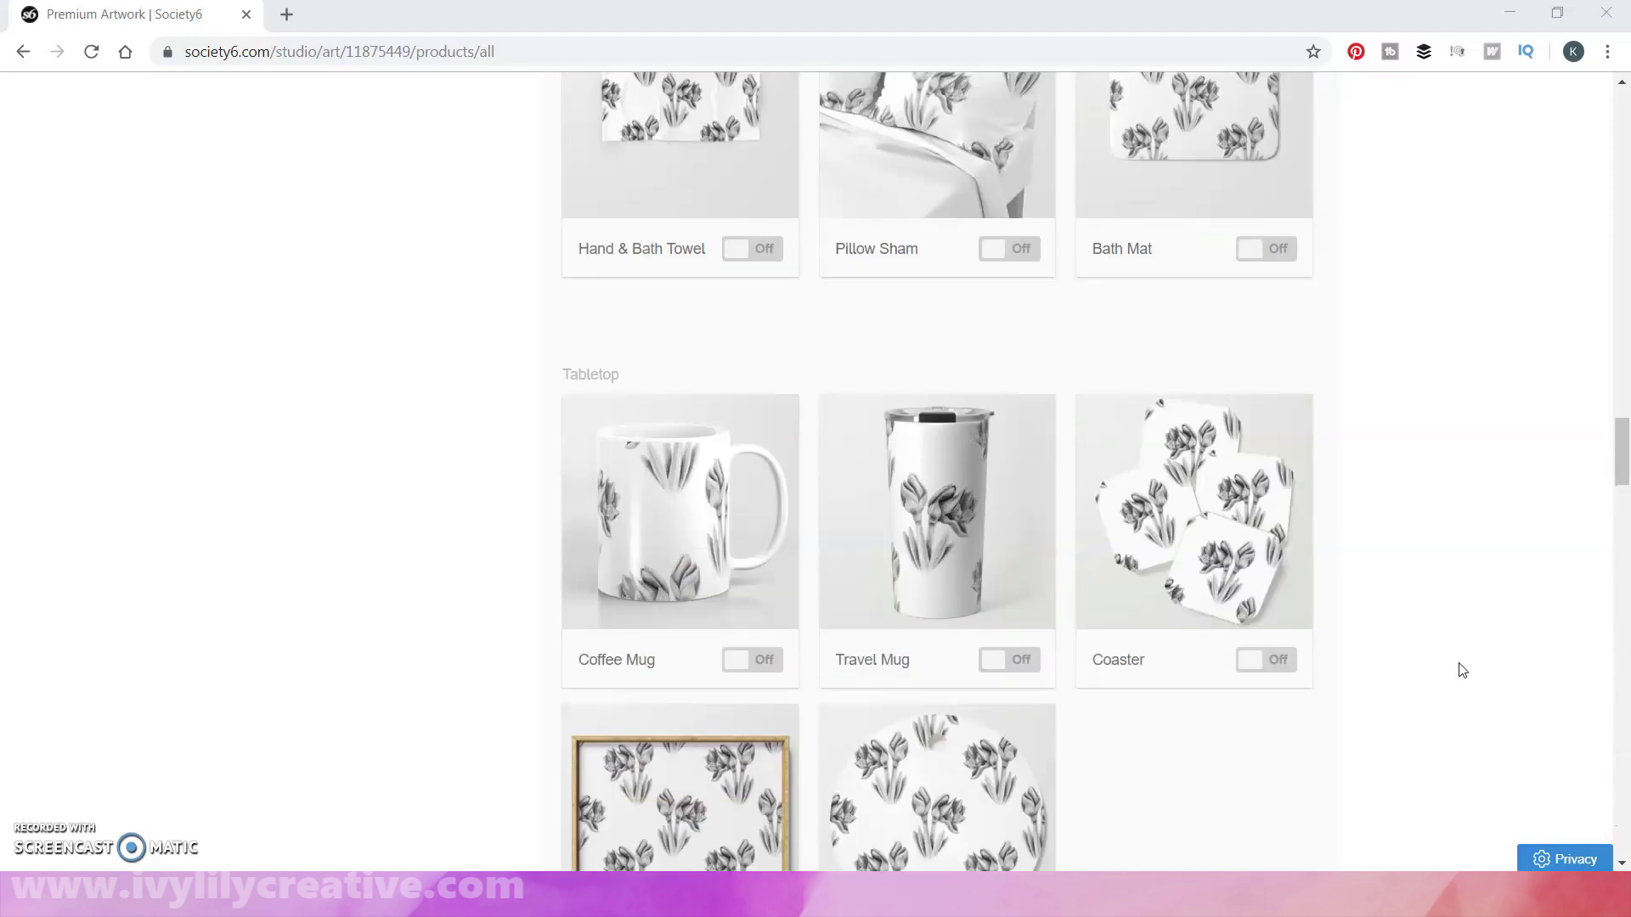
pyautogui.scroll(3, 1462, 671)
pyautogui.scroll(4, 1462, 671)
pyautogui.scroll(3, 1461, 671)
pyautogui.scroll(2, 1462, 671)
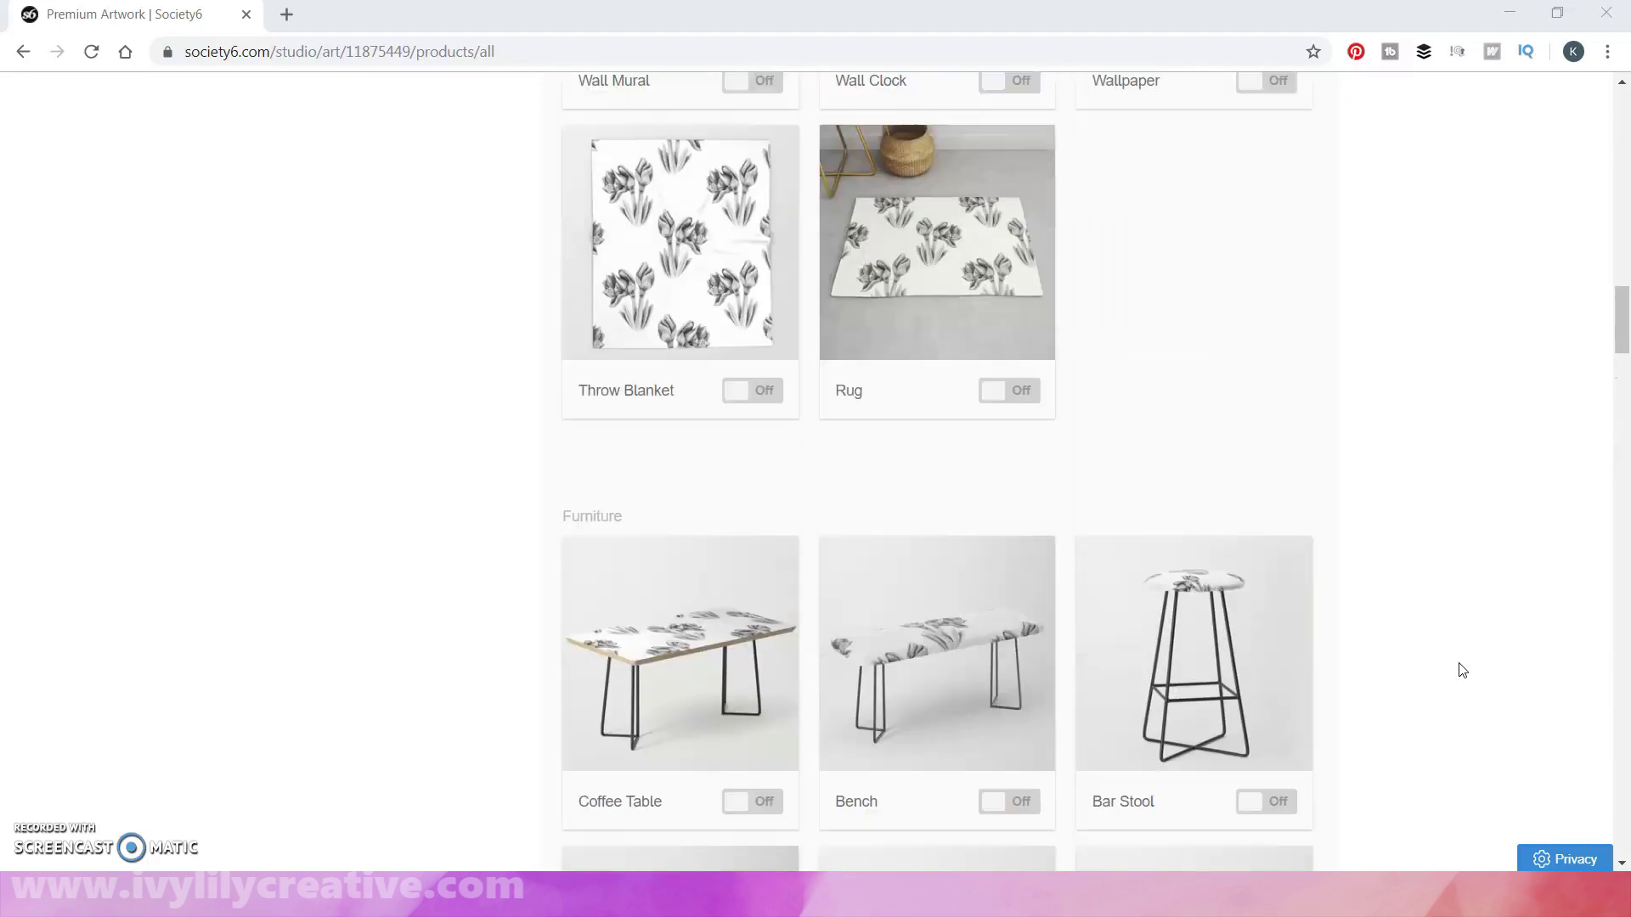
pyautogui.scroll(3, 1462, 671)
pyautogui.scroll(3, 1462, 671)
pyautogui.scroll(3, 1462, 670)
pyautogui.scroll(3, 1462, 670)
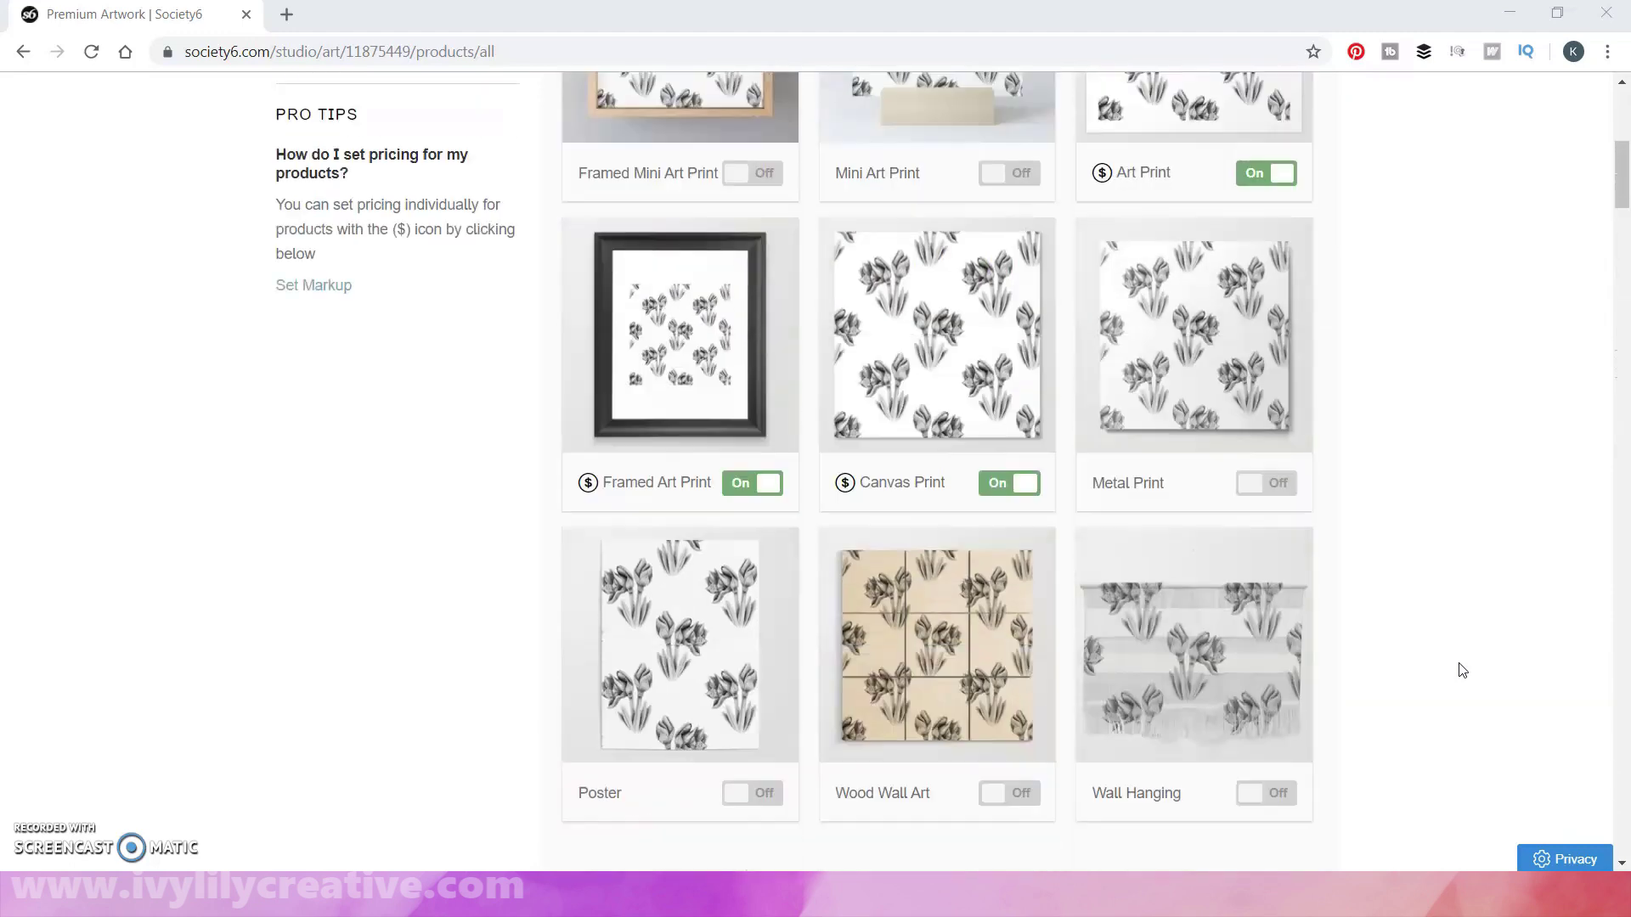
pyautogui.scroll(3, 1461, 670)
pyautogui.scroll(-1, 1462, 670)
pyautogui.scroll(-8, 1462, 671)
pyautogui.scroll(-5, 1461, 671)
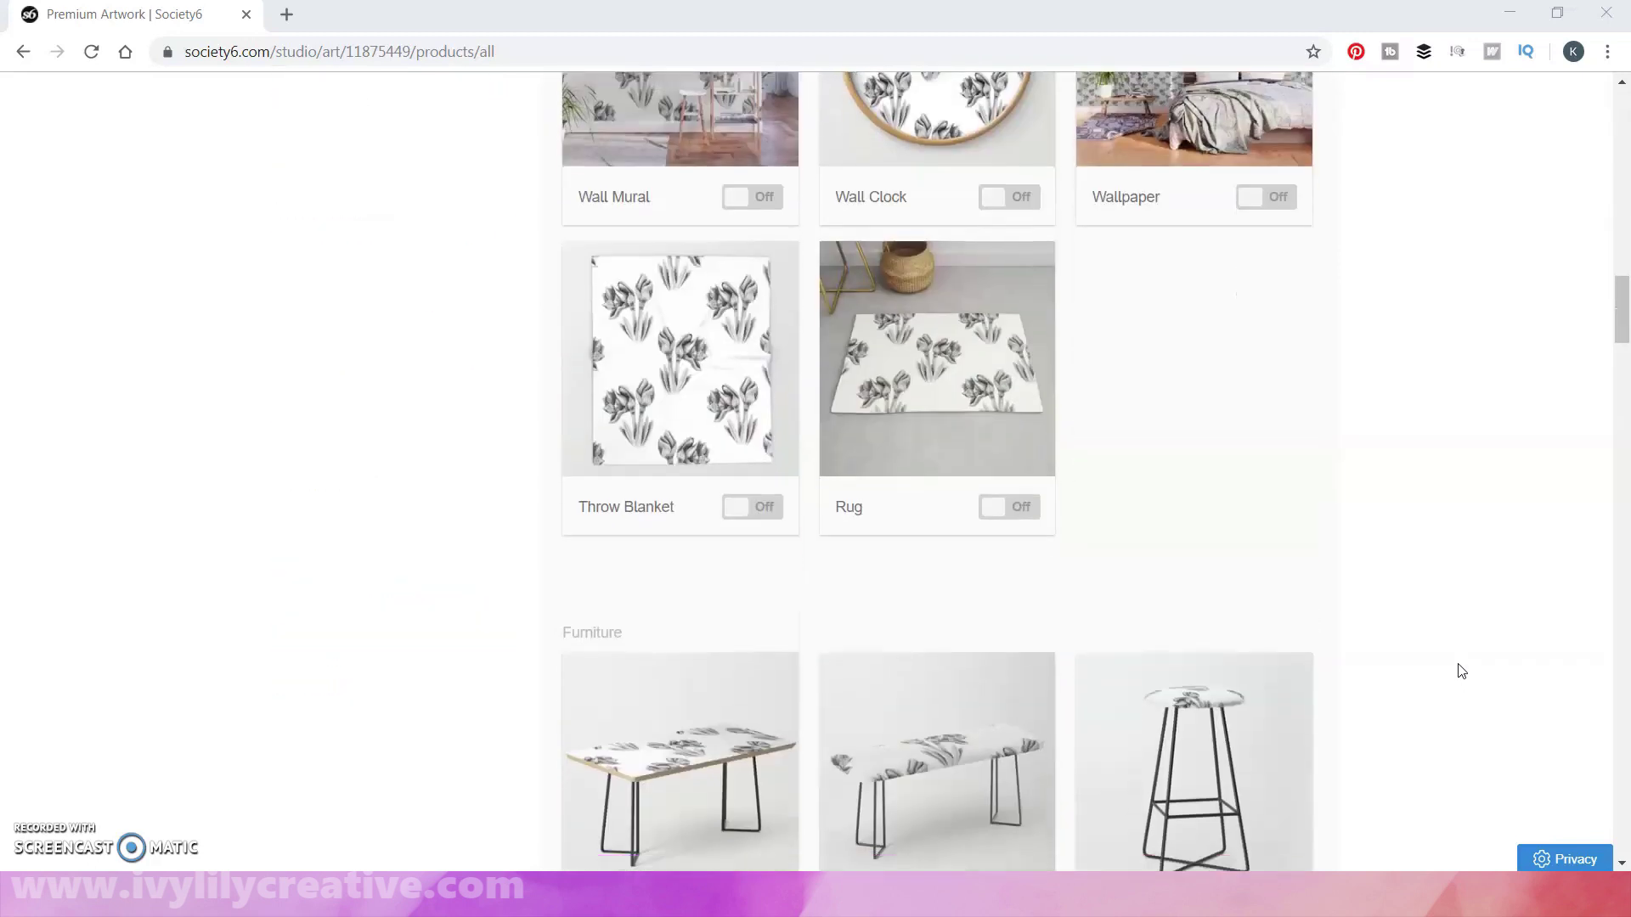
pyautogui.scroll(-5, 1462, 671)
pyautogui.scroll(-5, 1461, 671)
pyautogui.scroll(-5, 1462, 670)
pyautogui.scroll(-4, 1462, 671)
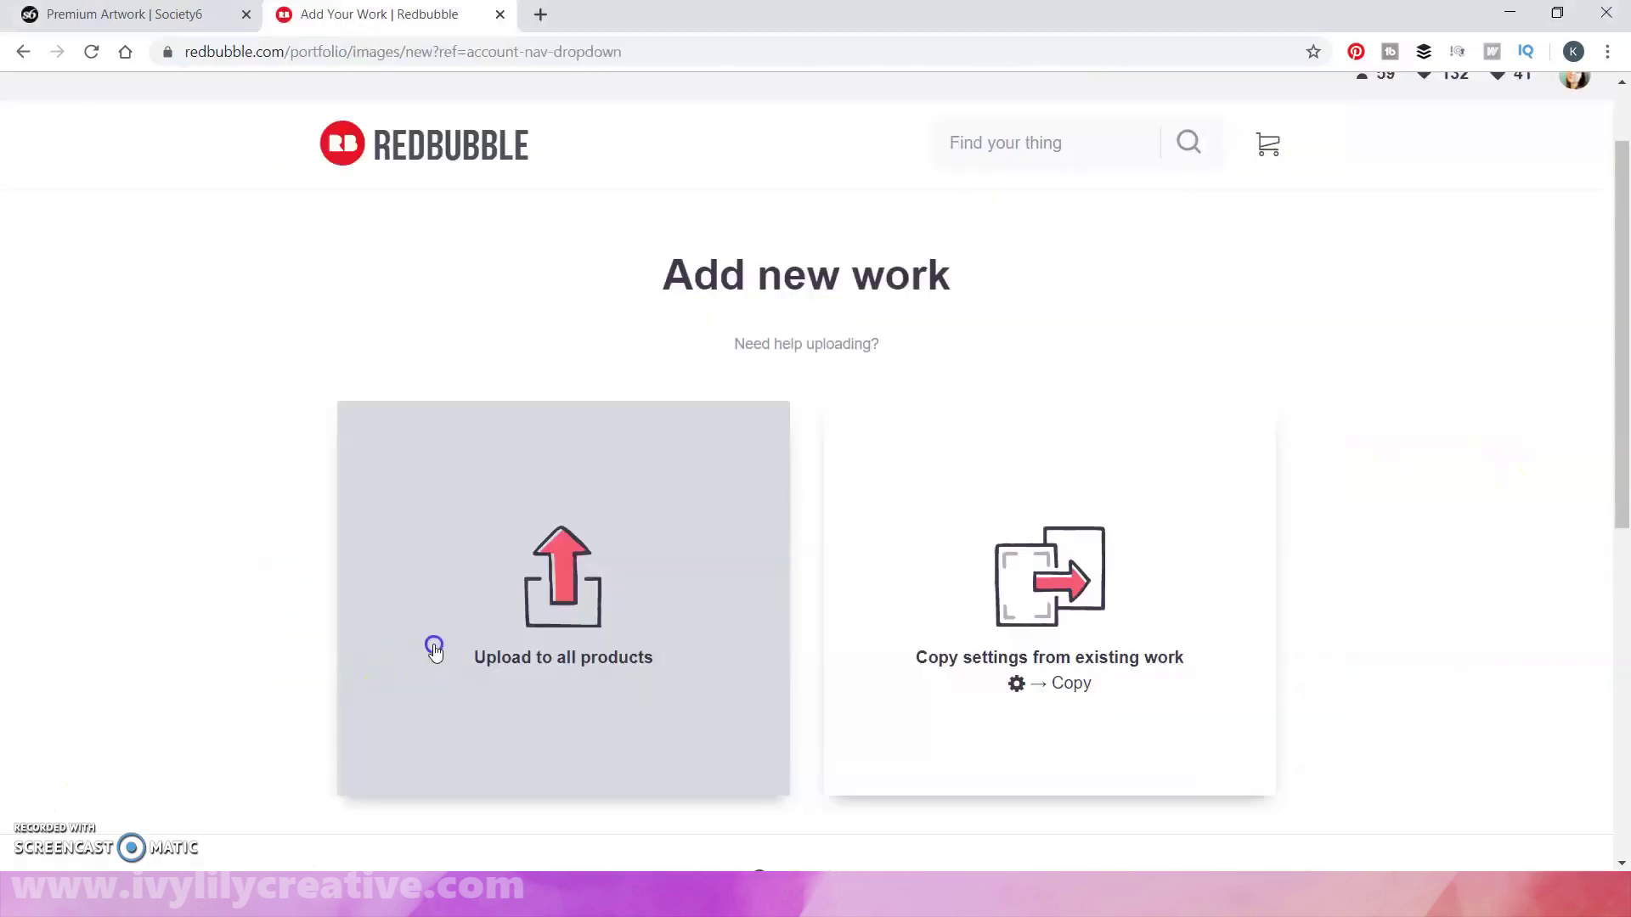
# - Upload 'amaryllis repeat unit2' as a new Redbubble work
pyautogui.click(430, 649)
pyautogui.click(791, 160)
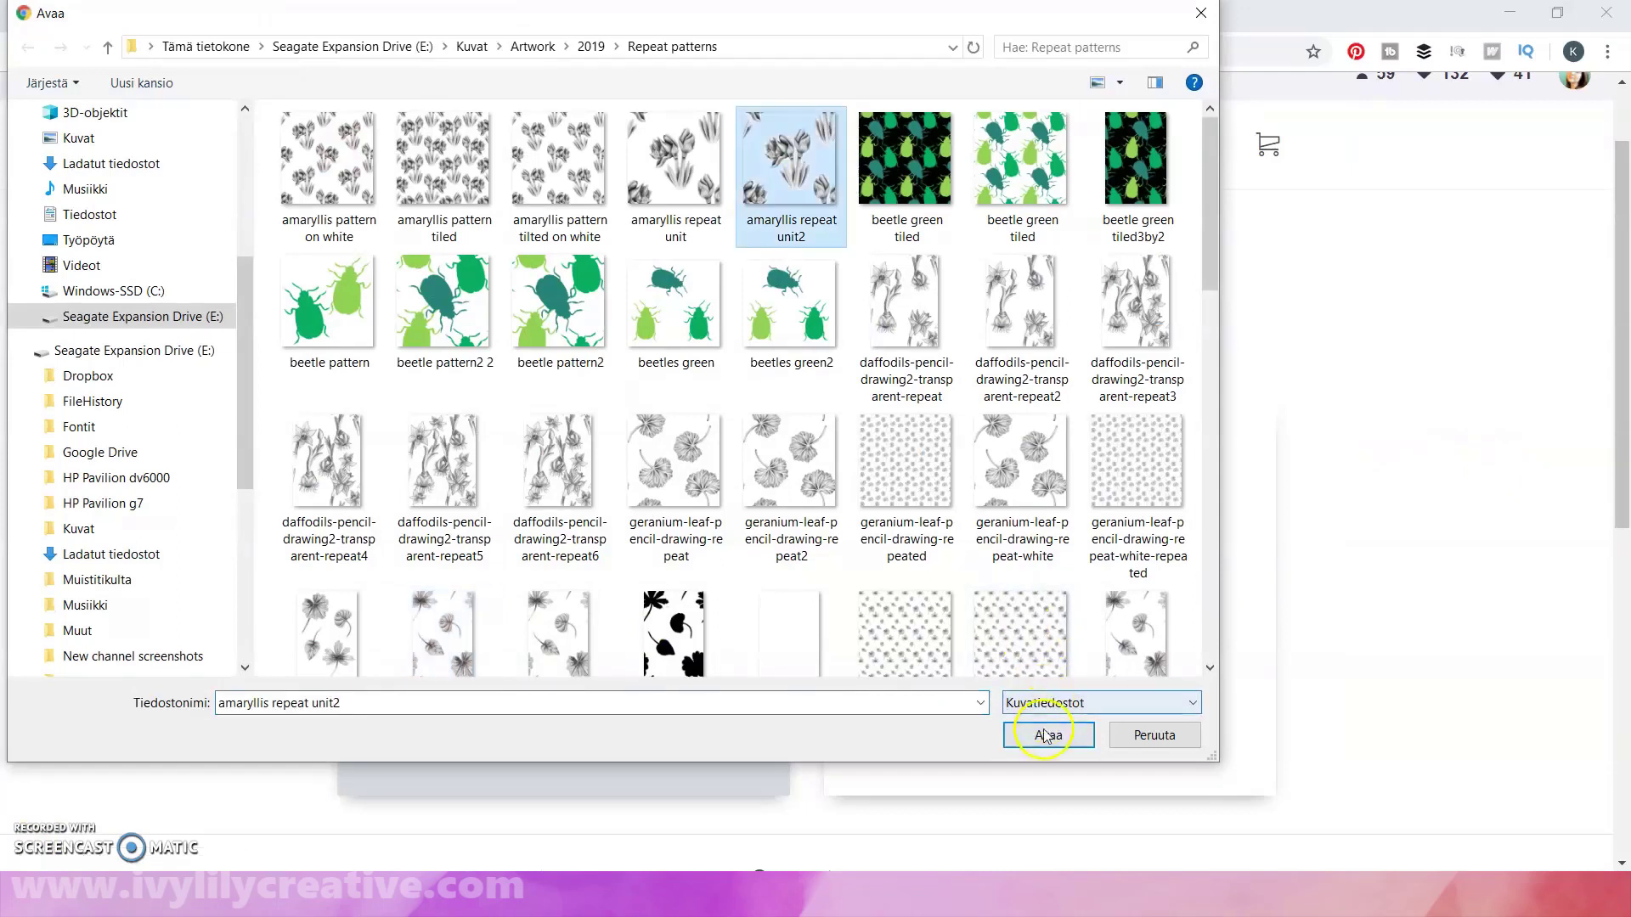
pyautogui.click(1049, 736)
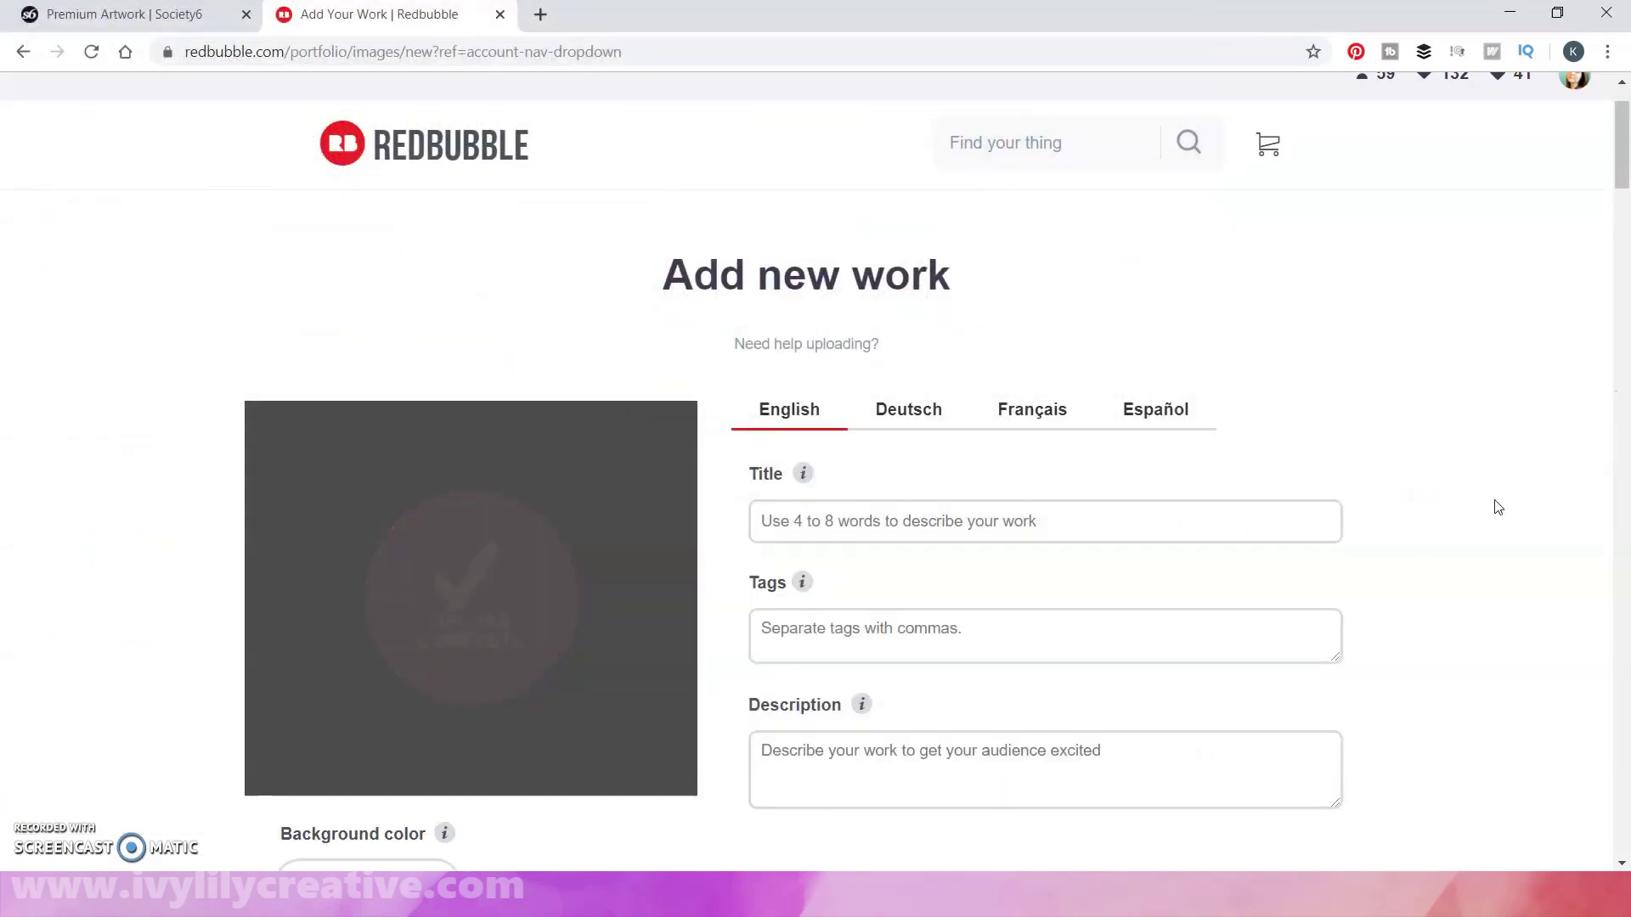
pyautogui.scroll(-3, 1464, 511)
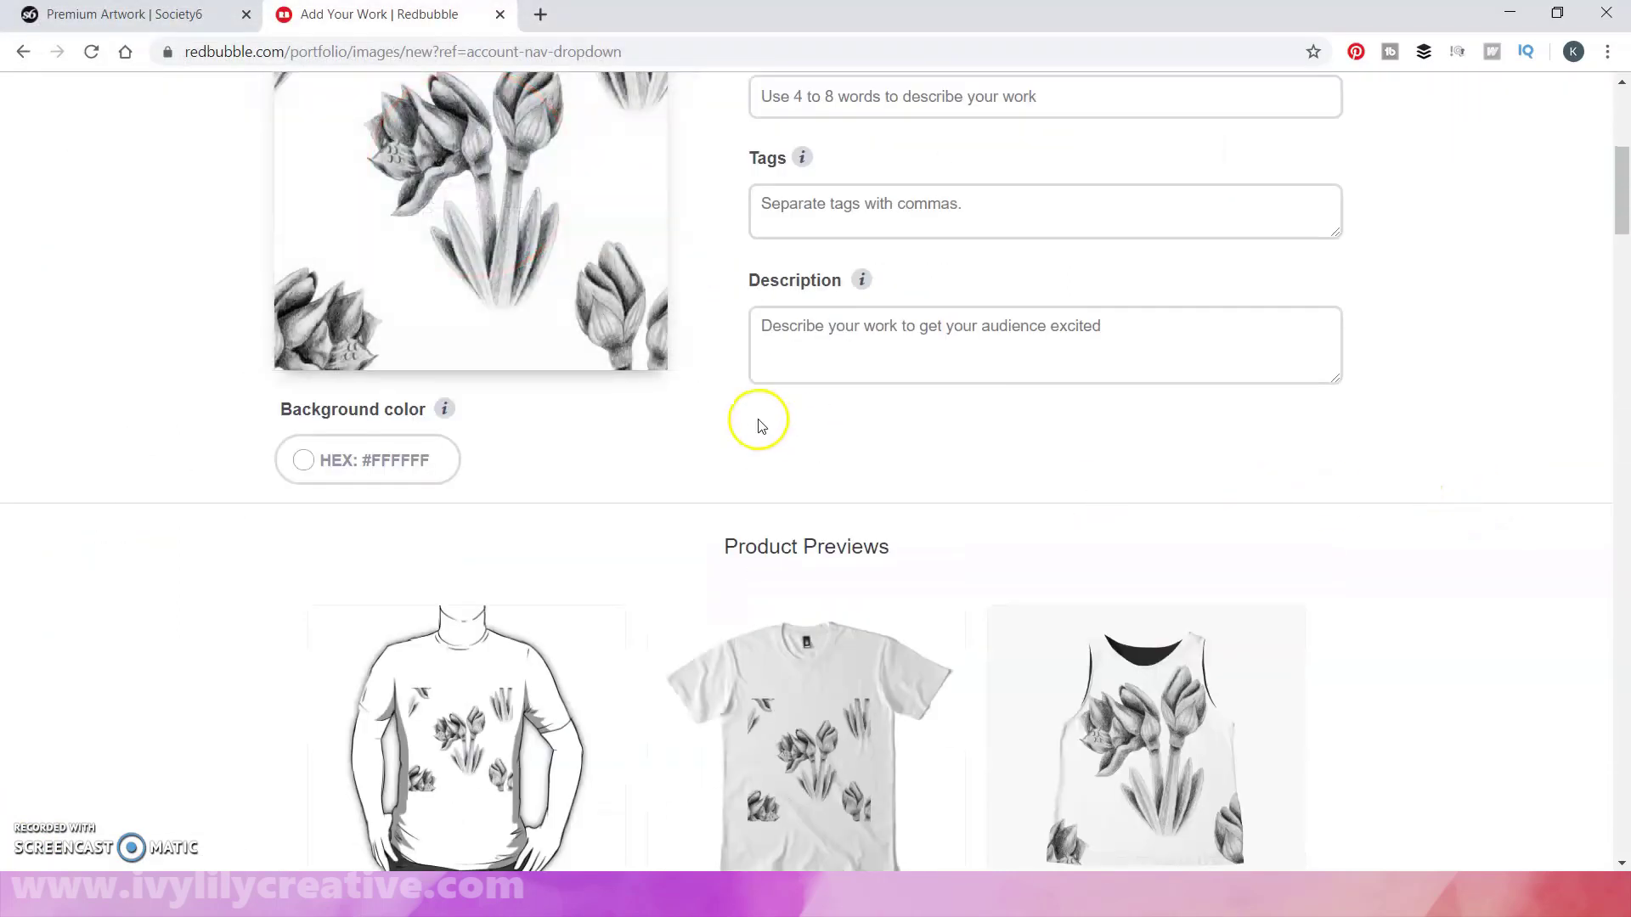
pyautogui.scroll(-2, 758, 419)
pyautogui.scroll(-1, 1344, 400)
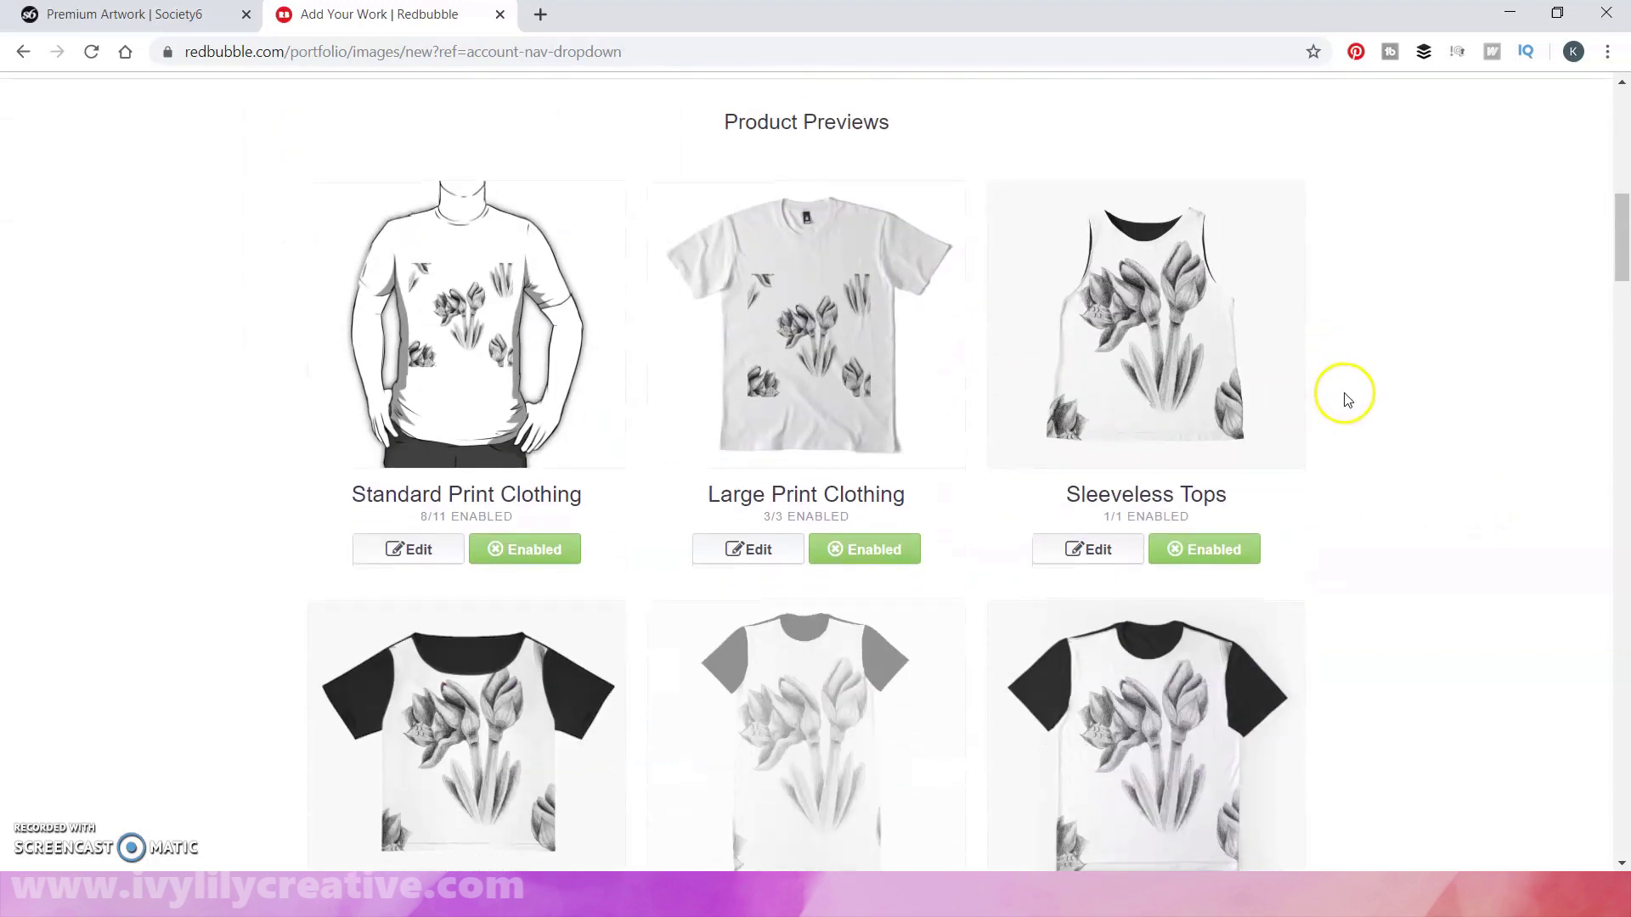
pyautogui.scroll(-2, 1351, 400)
pyautogui.scroll(2, 1352, 400)
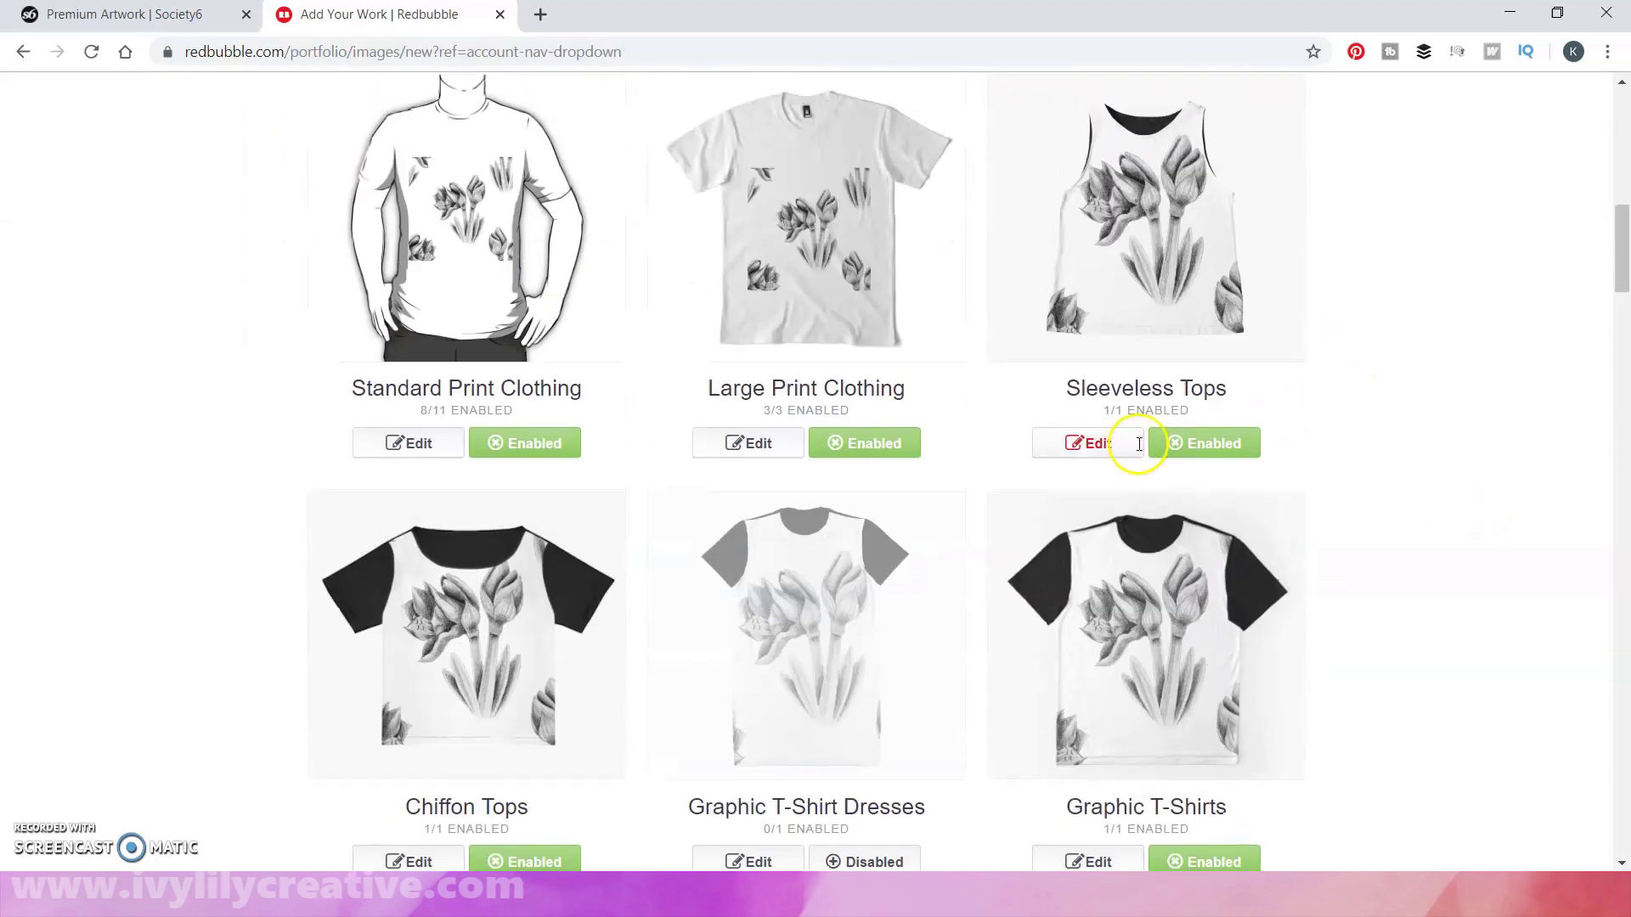
# - Set the Sleeveless Tops design to a grid Repeat at 13% size
pyautogui.click(1107, 446)
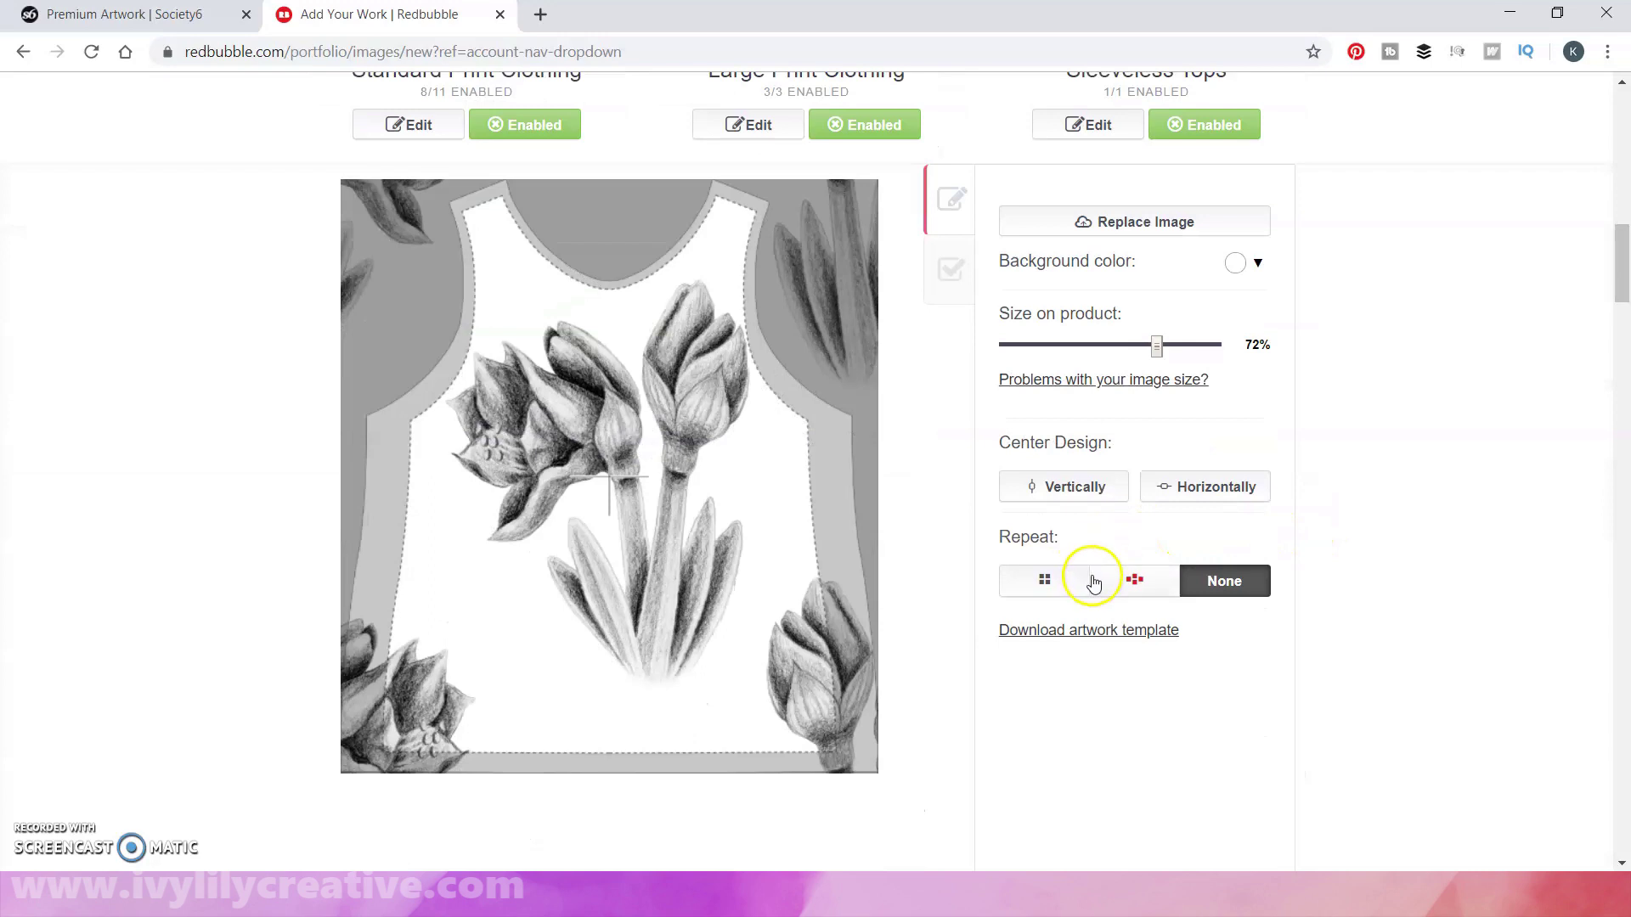
pyautogui.click(1040, 582)
pyautogui.moveTo(1156, 344); pyautogui.dragTo(1032, 344)
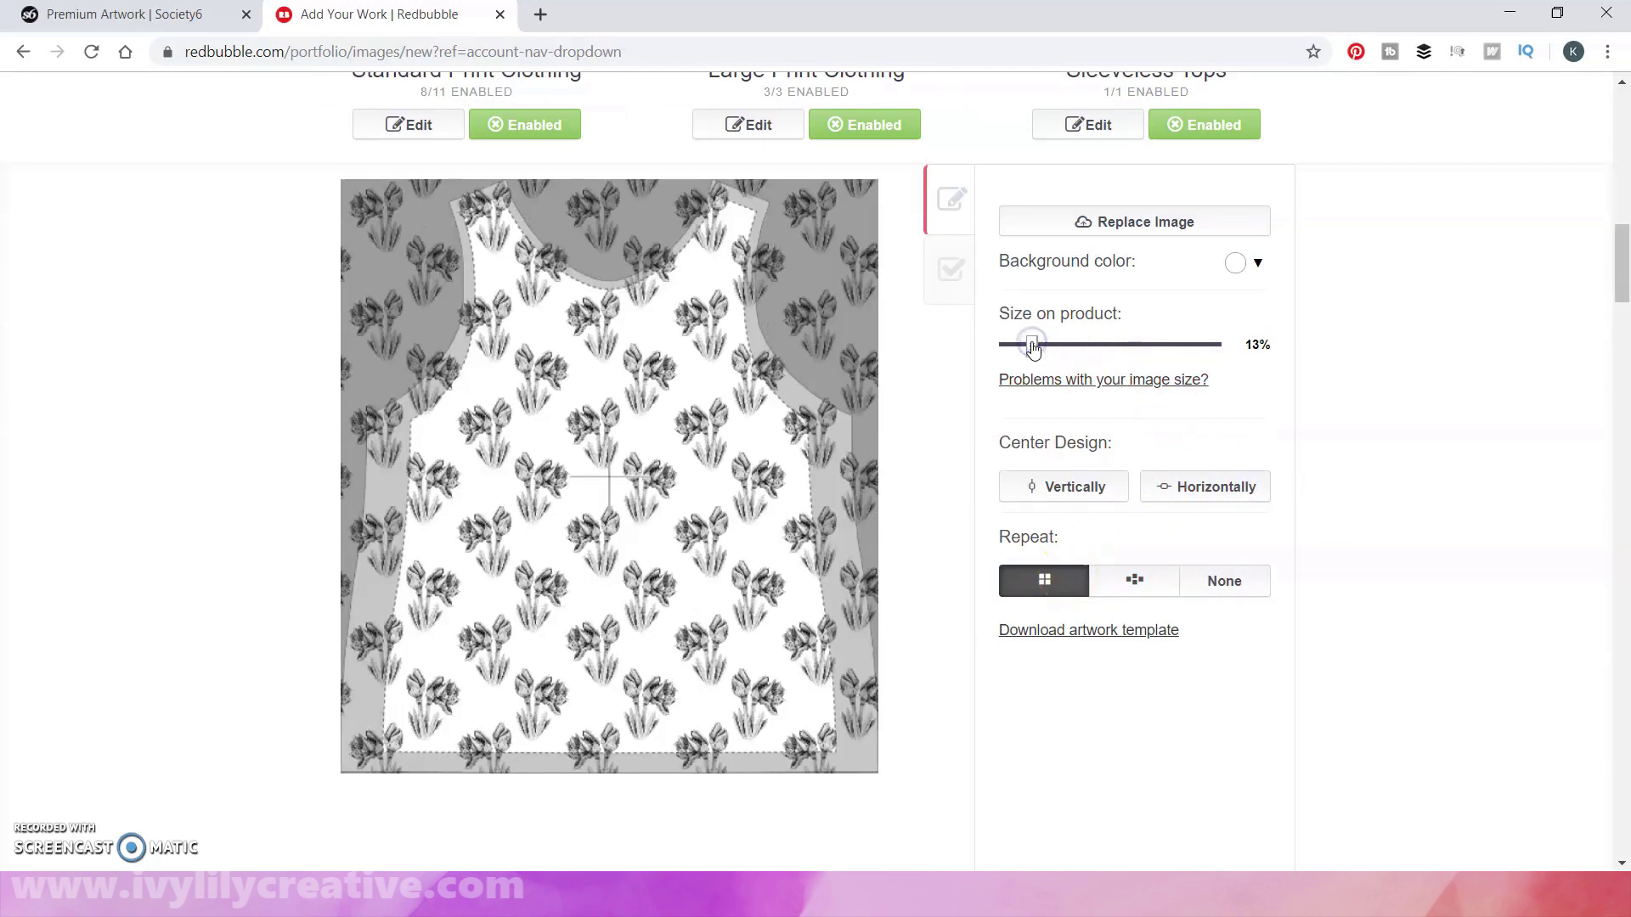
pyautogui.scroll(2, 1457, 438)
pyautogui.scroll(3, 1457, 437)
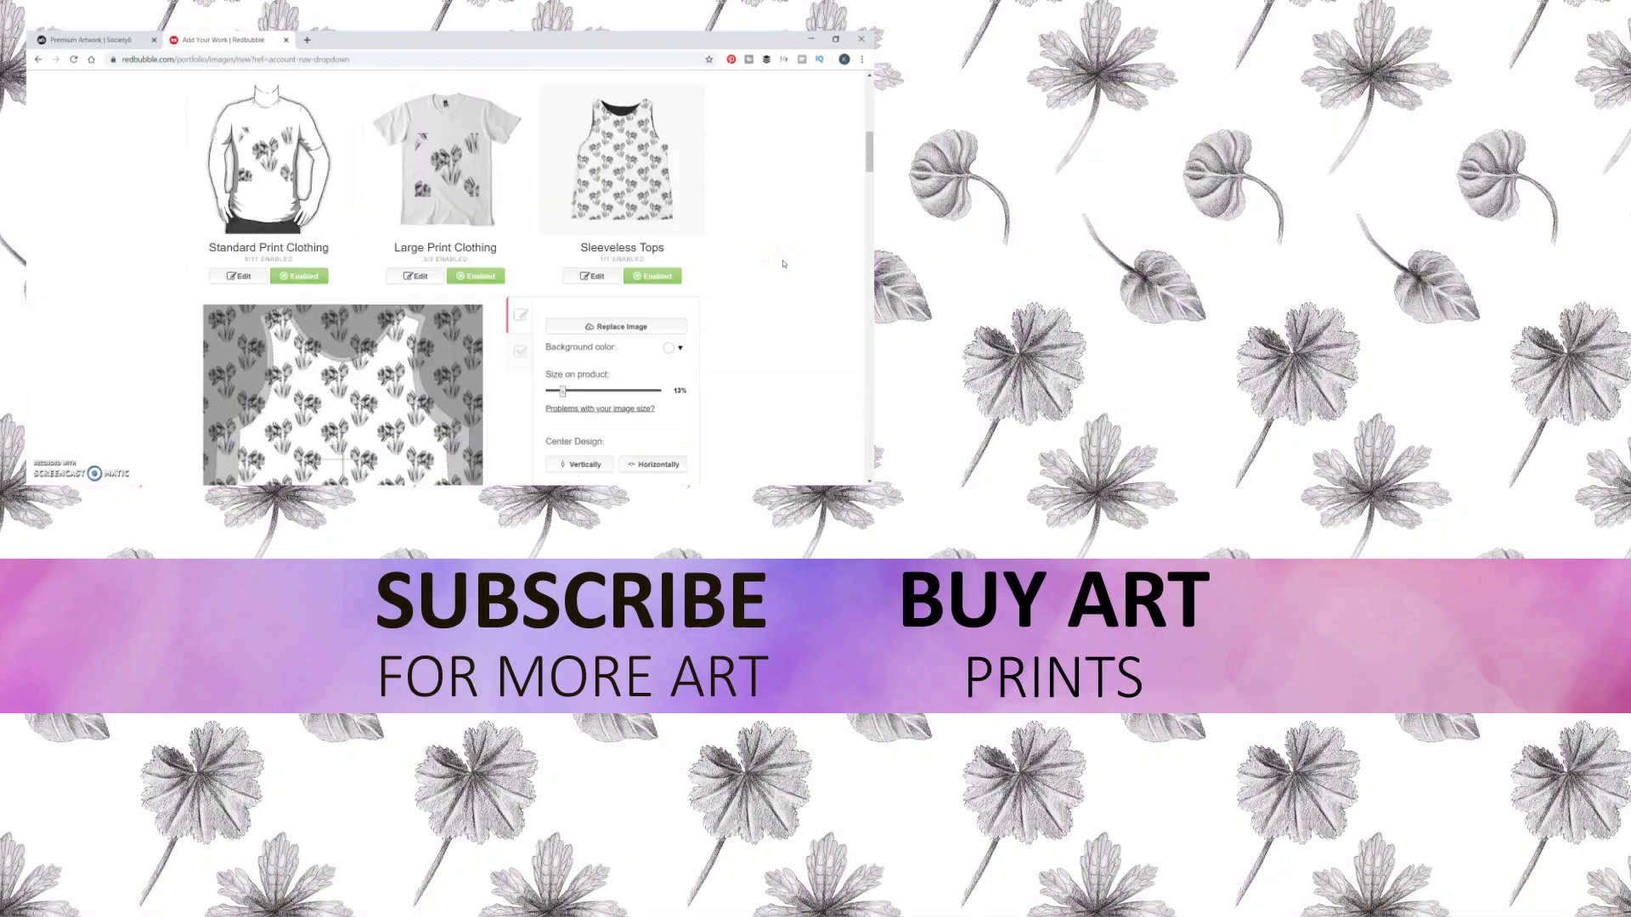